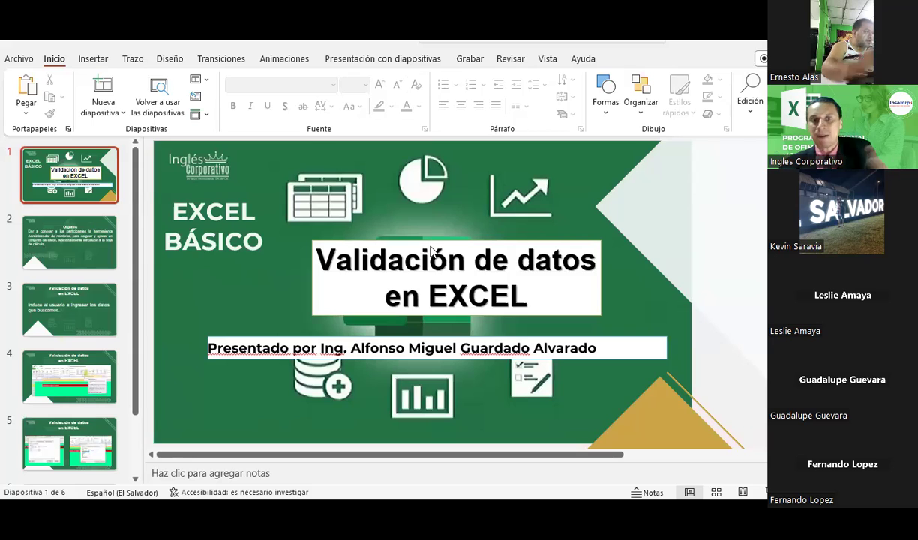
Step through slides 2 and 3 to reach slide 4 with the Excel data validation screenshot
click(32, 252)
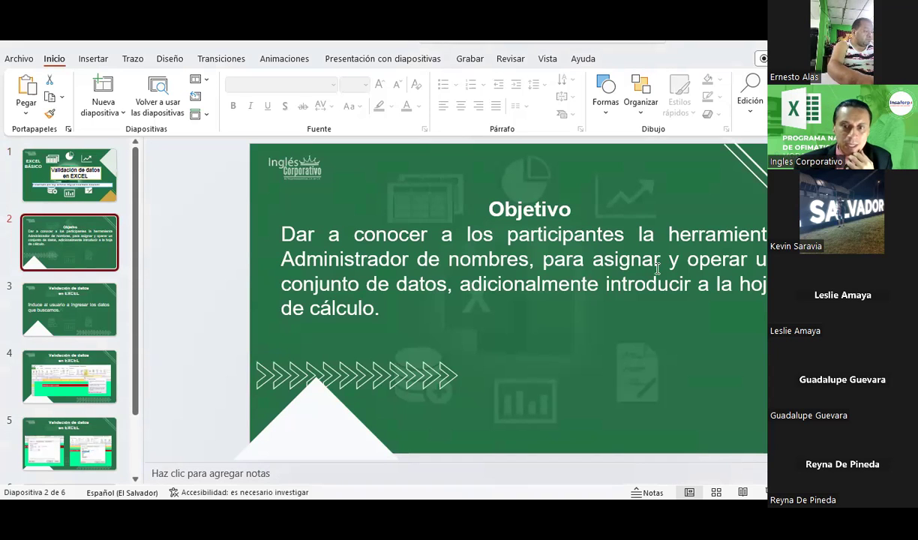
click(101, 307)
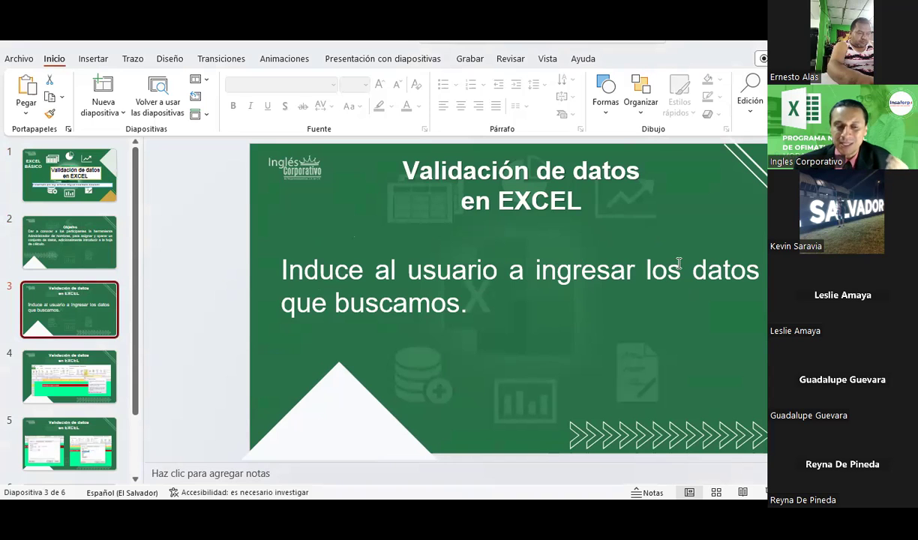
click(106, 380)
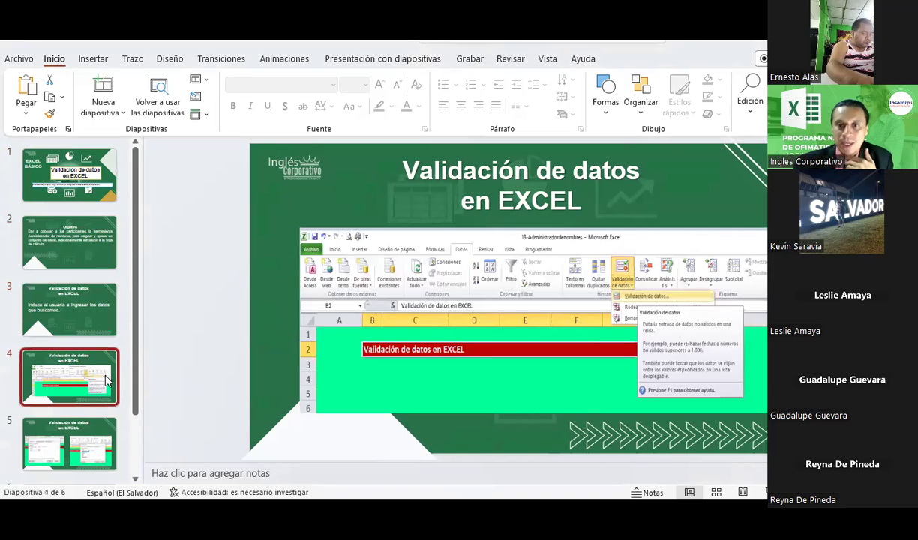
Slightly enlarge the Excel screenshot on slide 4, then switch to the Excel workbook
click(347, 342)
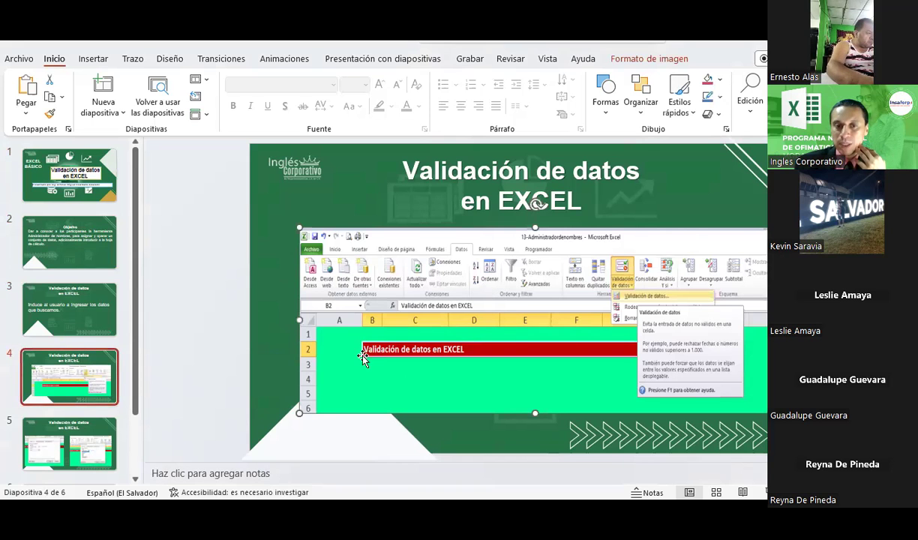
mouse_move(299, 229)
mouse_down()
mouse_move(287, 197)
mouse_move(398, 241)
mouse_up()
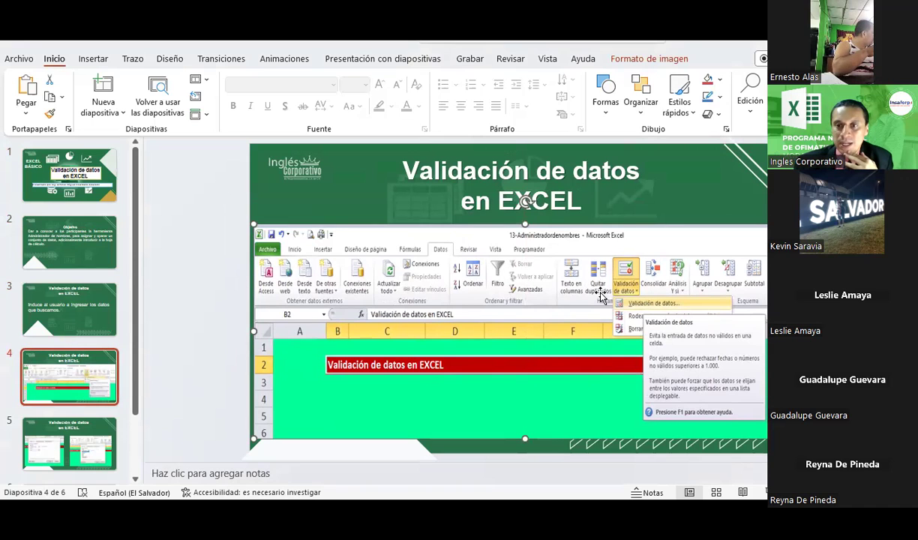
key(alt+Tab)
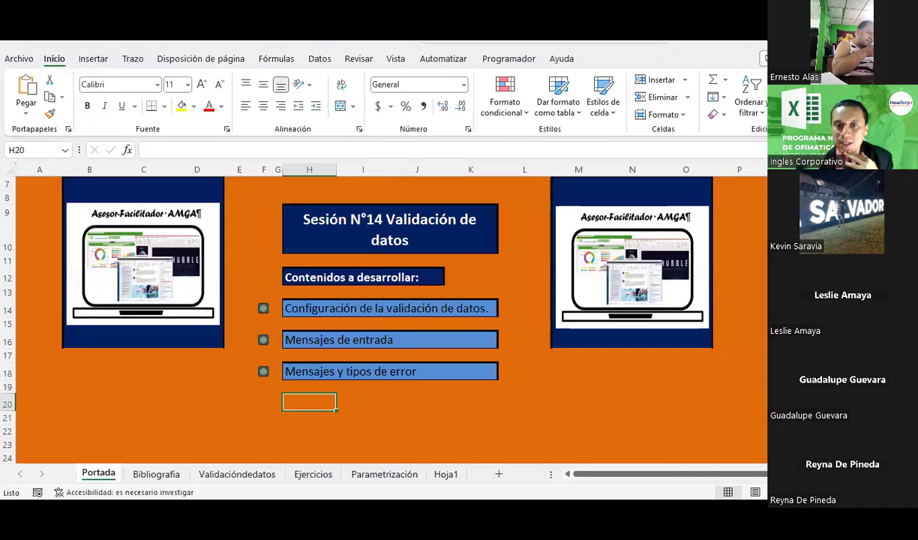
Show the Validación de datos menu on Excel's Datos tab, then return to PowerPoint
click(328, 63)
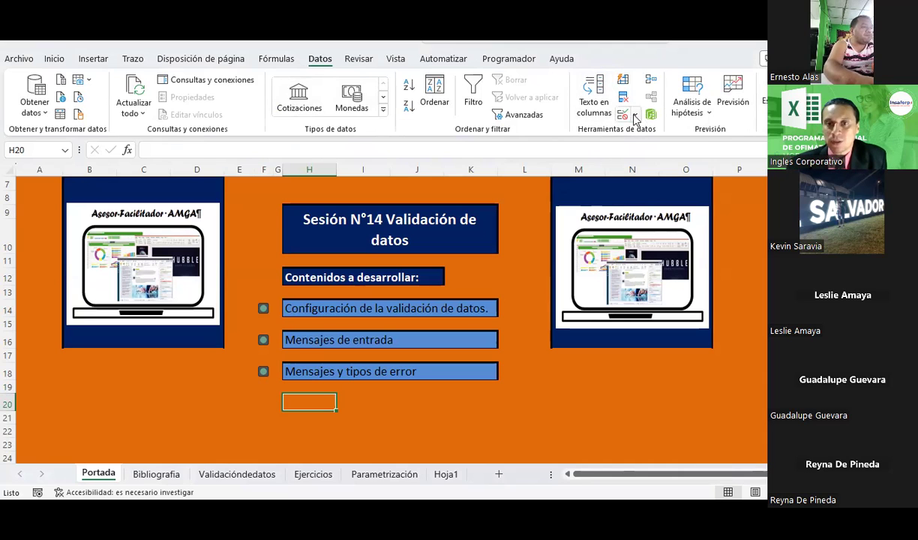
click(634, 117)
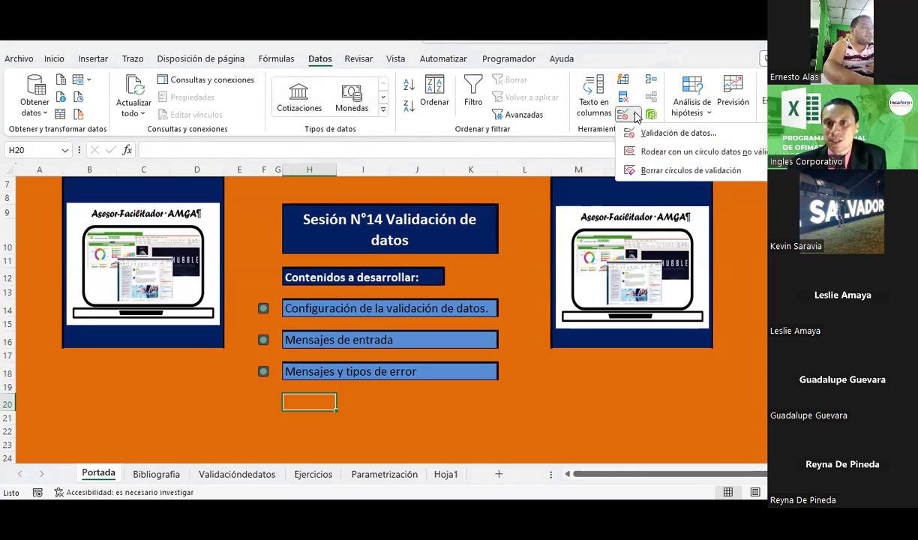
key(alt+Tab)
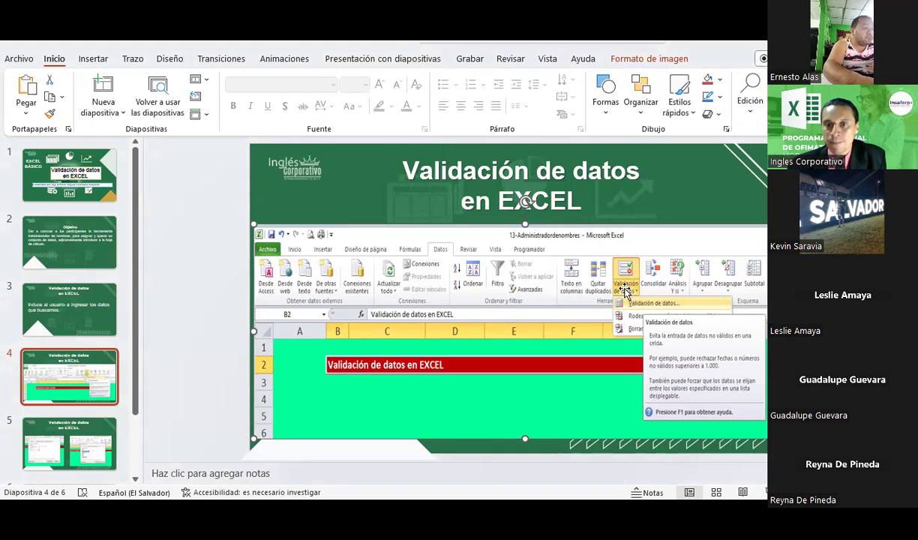
Switch from PowerPoint back to the Excel workbook's Portada sheet
key(alt+Tab)
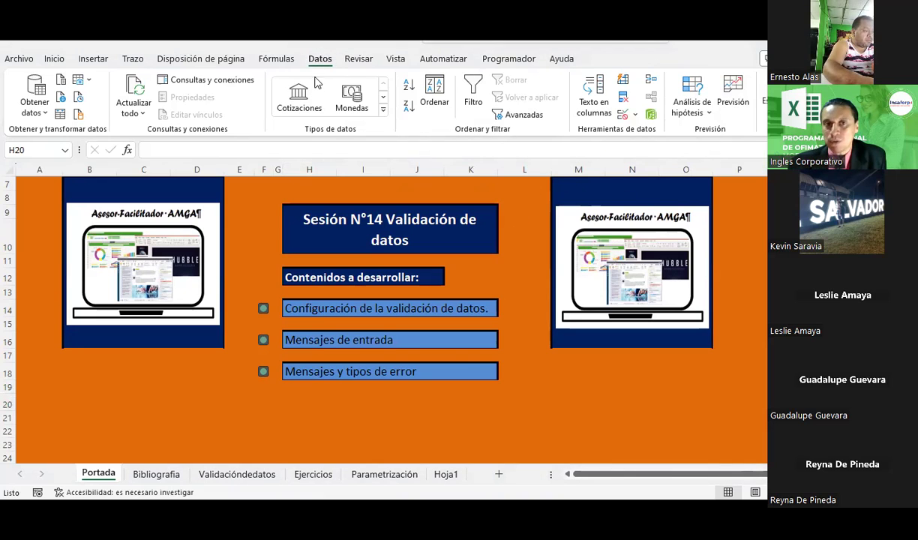
click(635, 116)
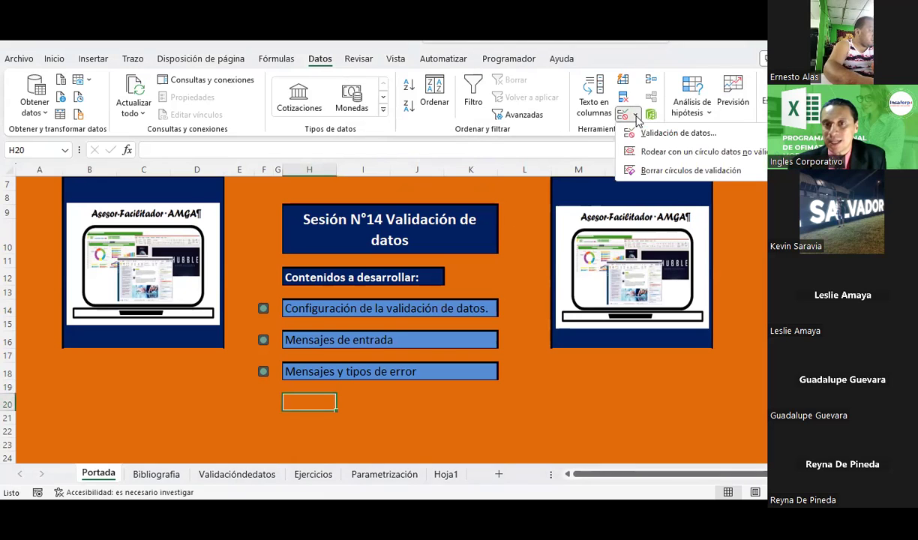
click(682, 140)
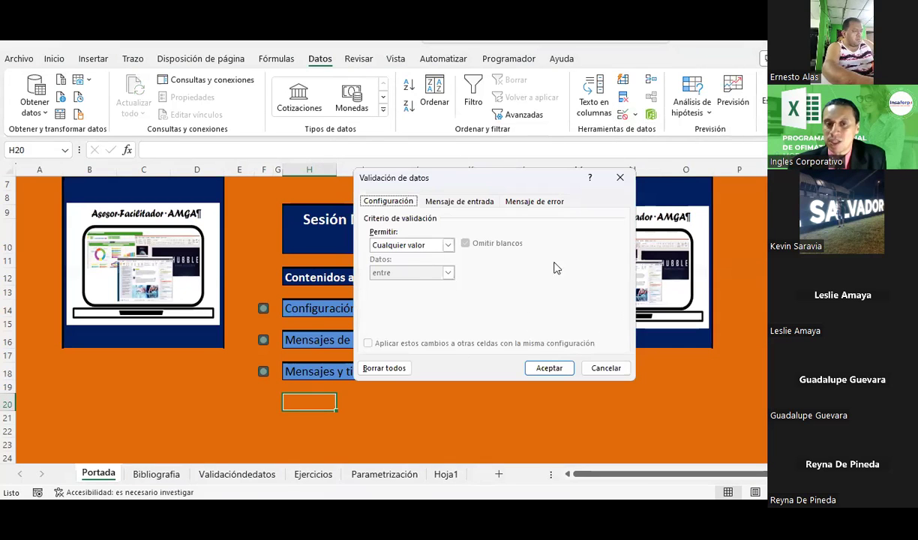
click(620, 178)
click(765, 277)
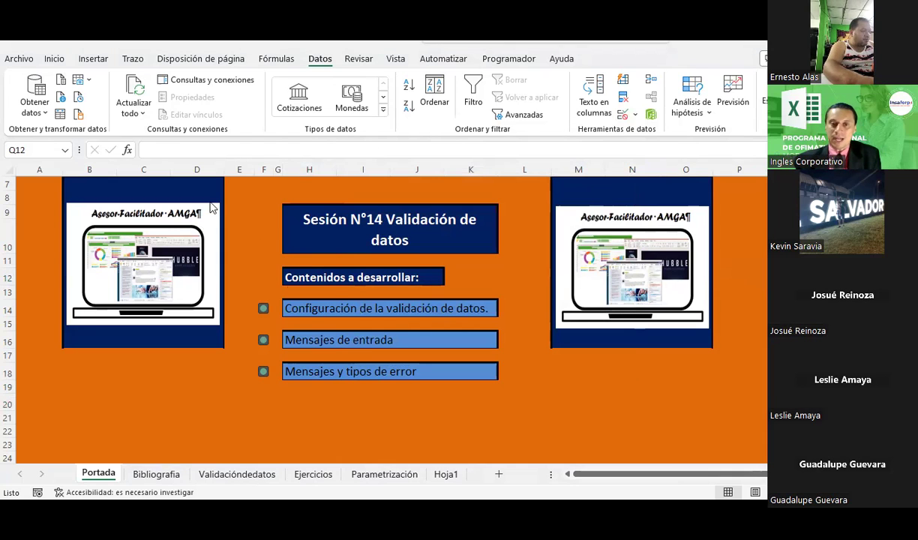
Bring the PowerPoint deck back to front on slide 4, 'Validación de datos en EXCEL'
key(alt+Tab)
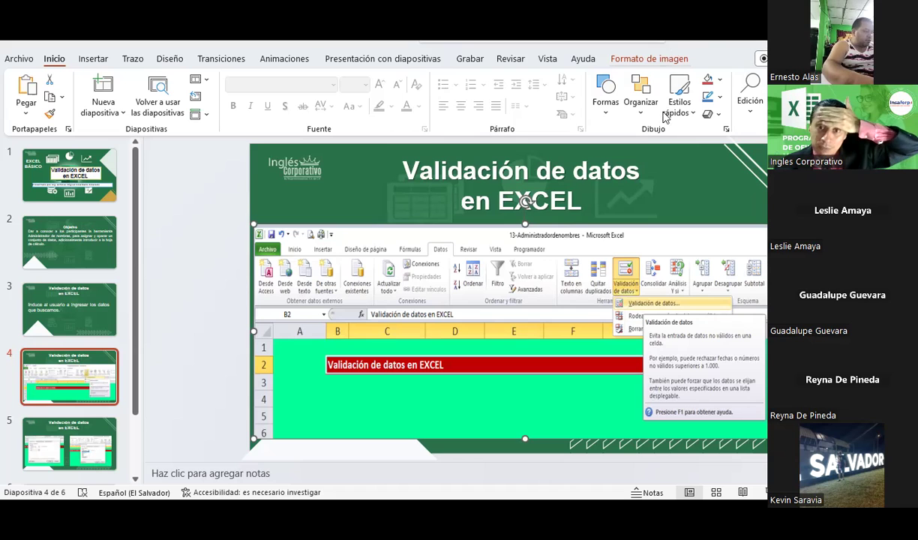
Slightly resize the Excel screenshot on slide 4 from its top-left corner
drag(250, 222, 258, 226)
click(366, 237)
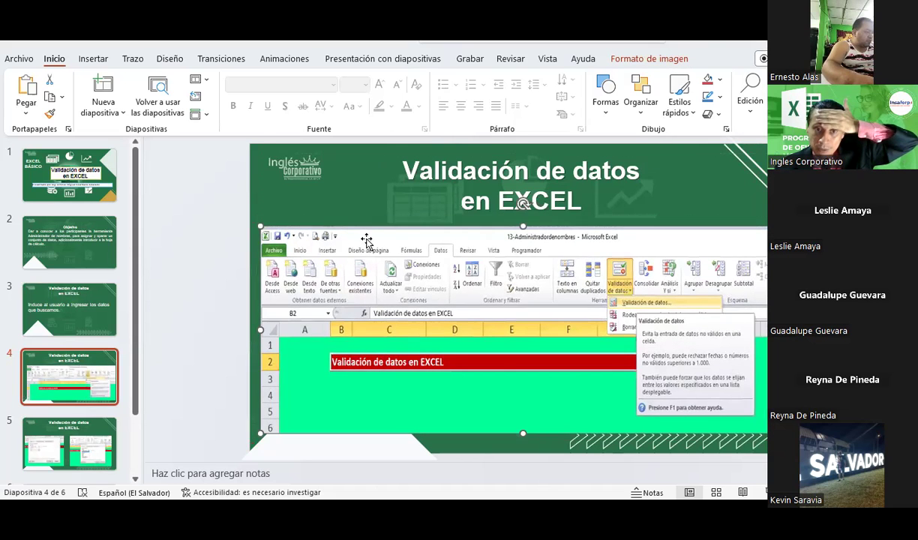
scroll(78, 333, down, 1)
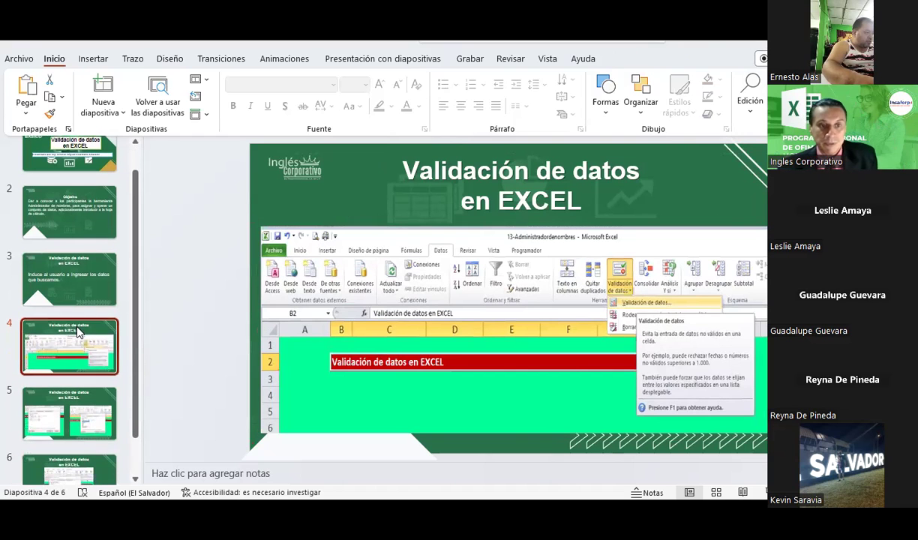
Move between slides 5 and 4, settling on slide 5 with the two dialog screenshots
click(66, 405)
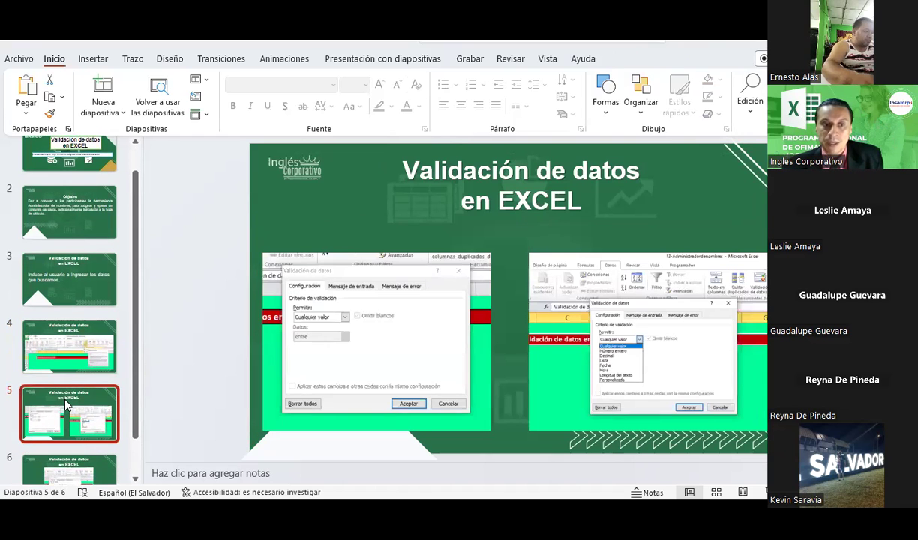
click(69, 370)
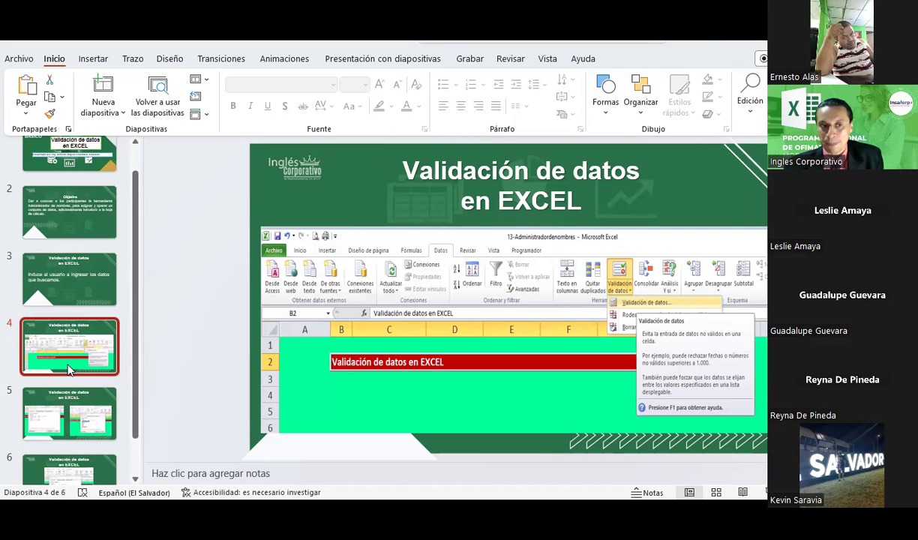
click(72, 409)
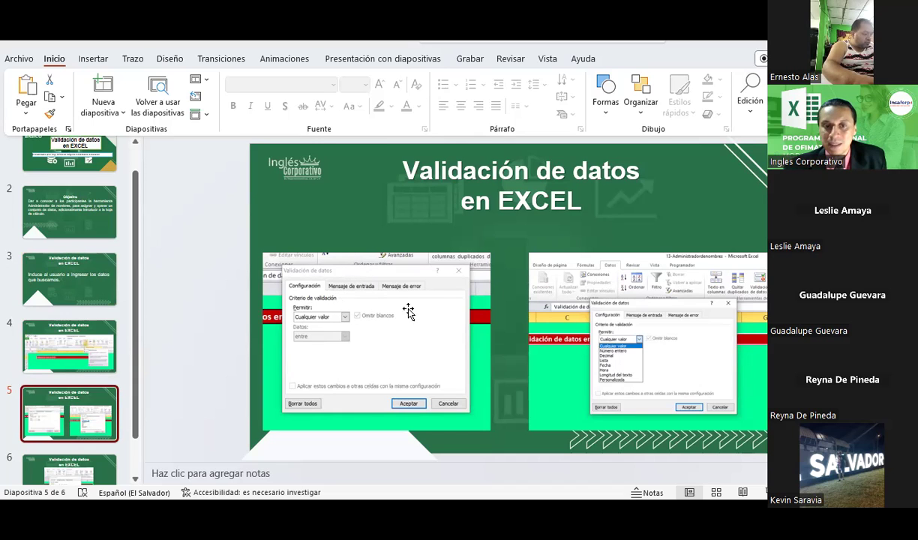
scroll(90, 323, down, 1)
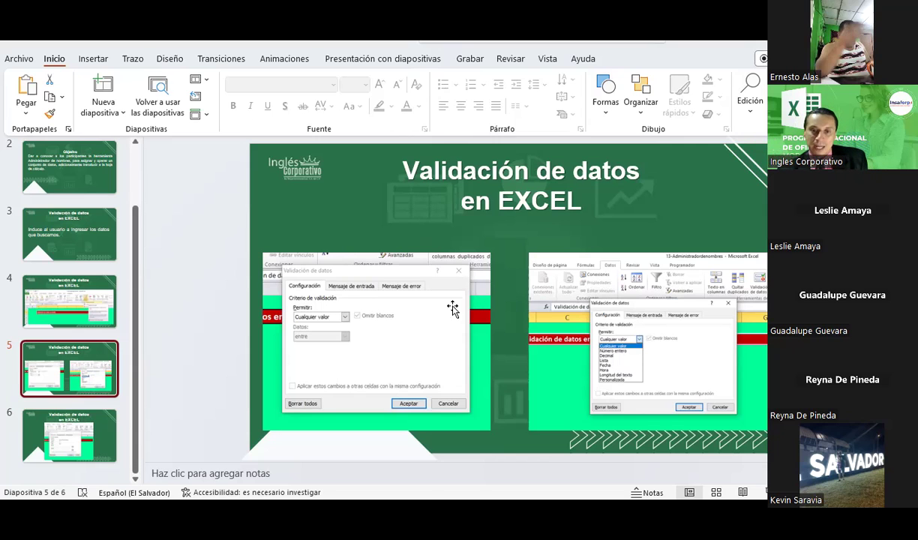
Enlarge slide 5's right-hand dialog screenshot toward the upper left to cover most of the slide
click(555, 297)
drag(529, 253, 382, 179)
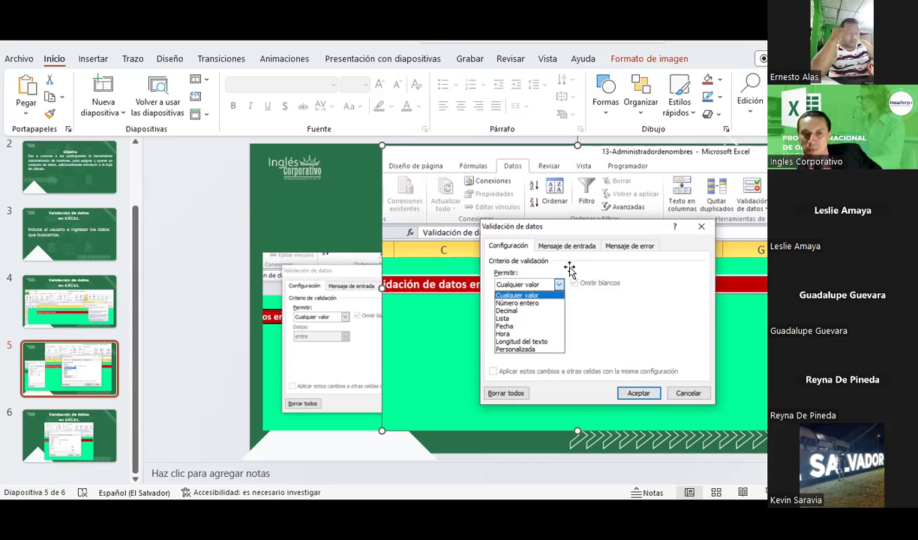
Show slide 6, then open Administrador de Estudiantes in the course's Instructor Dashboard
click(81, 426)
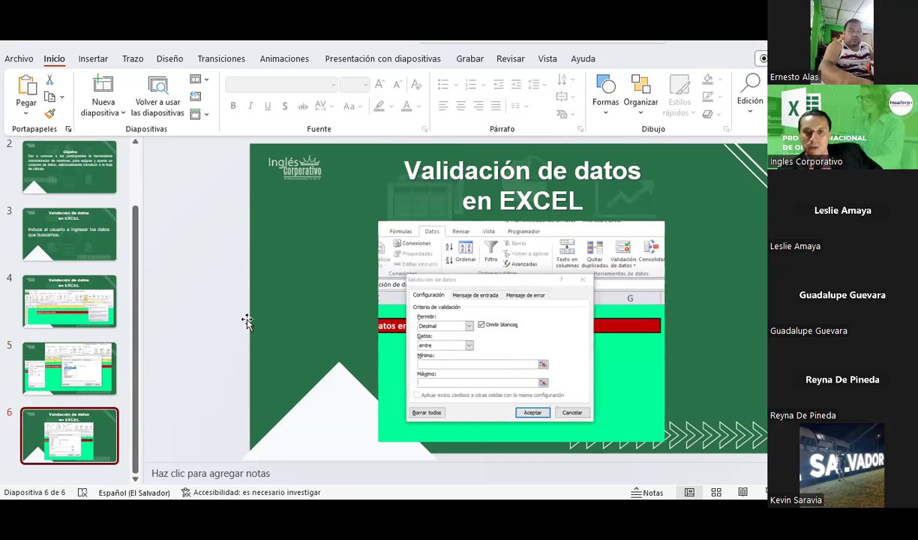
scroll(50, 328, up, 2)
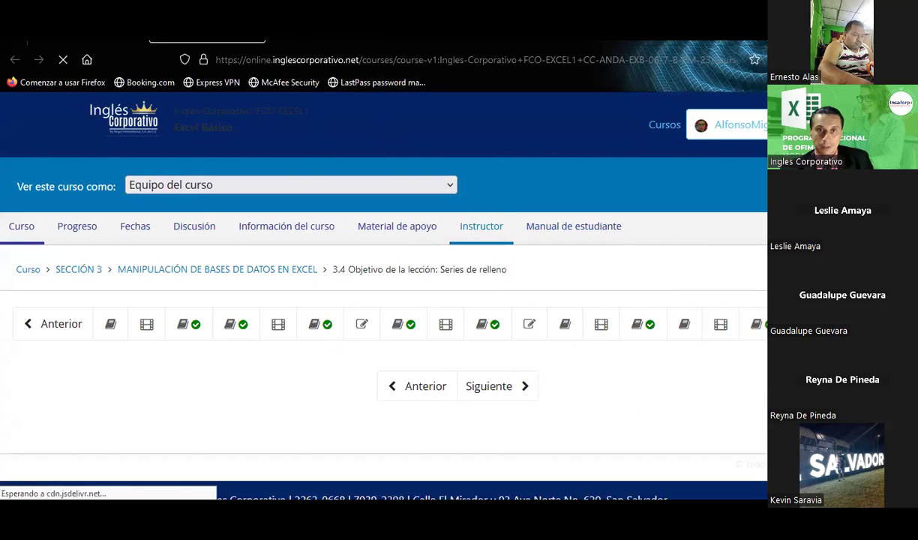
click(301, 289)
scroll(196, 350, down, 3)
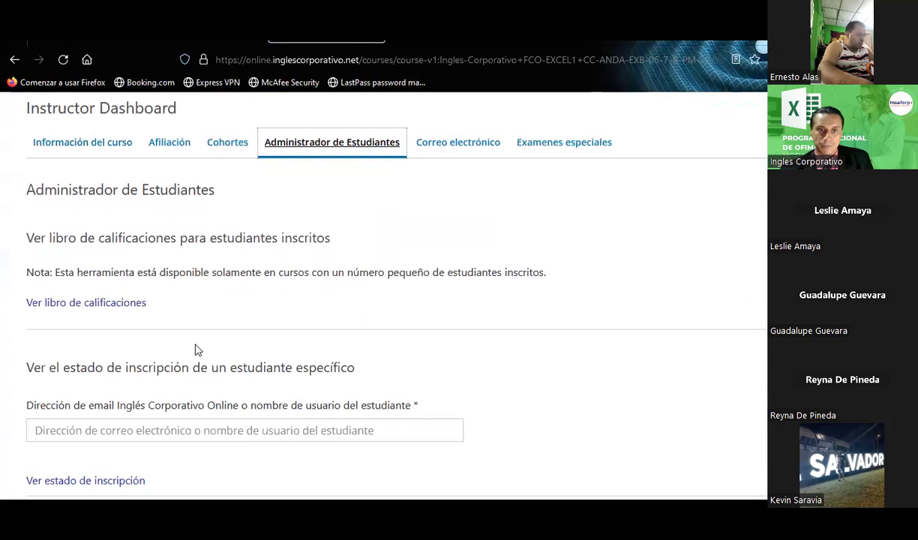
click(96, 302)
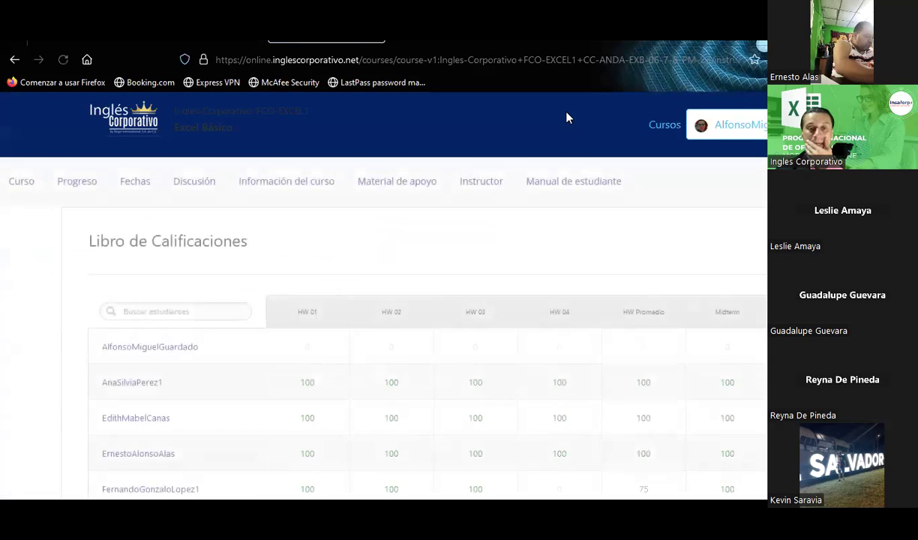
scroll(534, 275, down, 3)
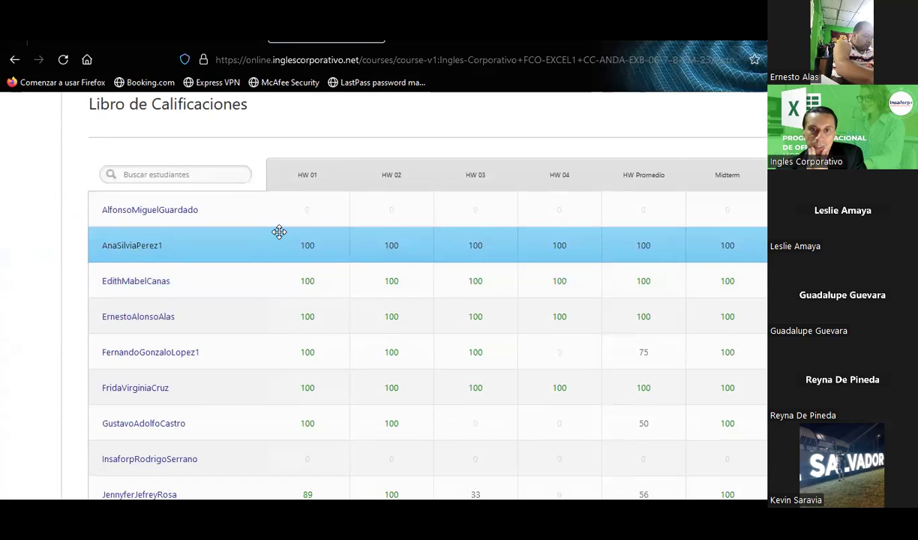
scroll(279, 232, down, 2)
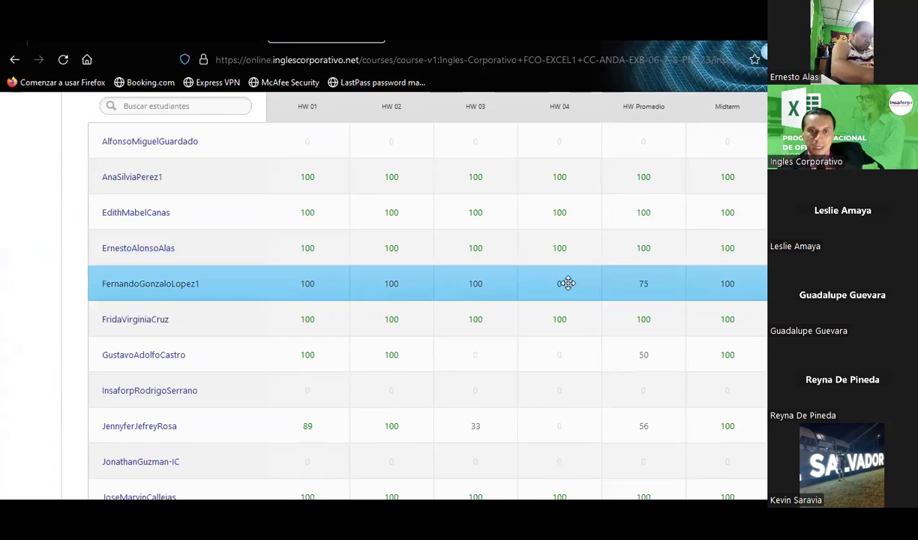
scroll(566, 283, down, 1)
scroll(564, 282, down, 2)
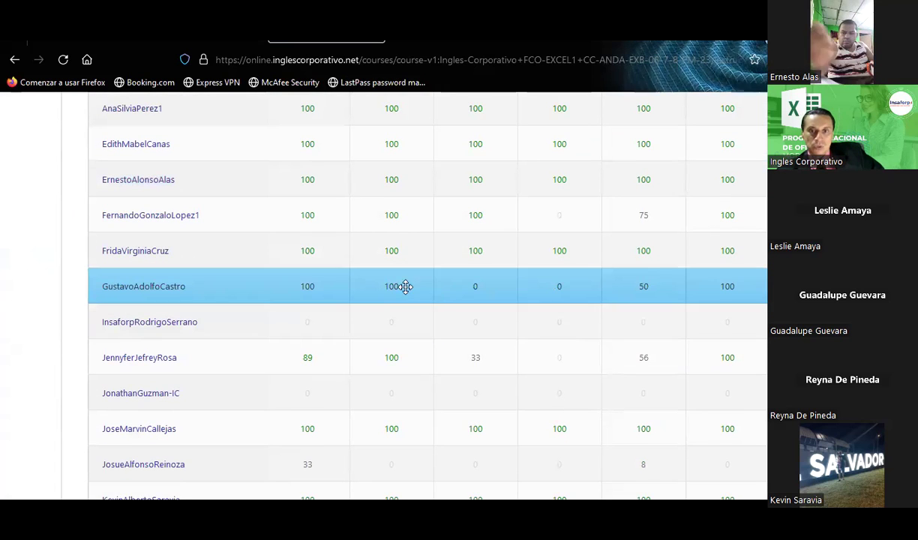
scroll(552, 271, up, 4)
scroll(552, 272, down, 5)
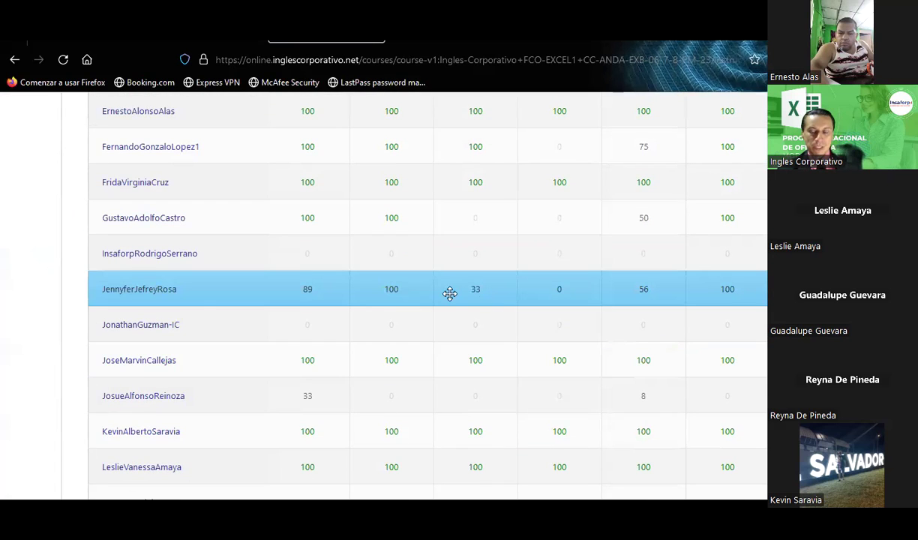
scroll(448, 296, down, 1)
scroll(389, 311, down, 1)
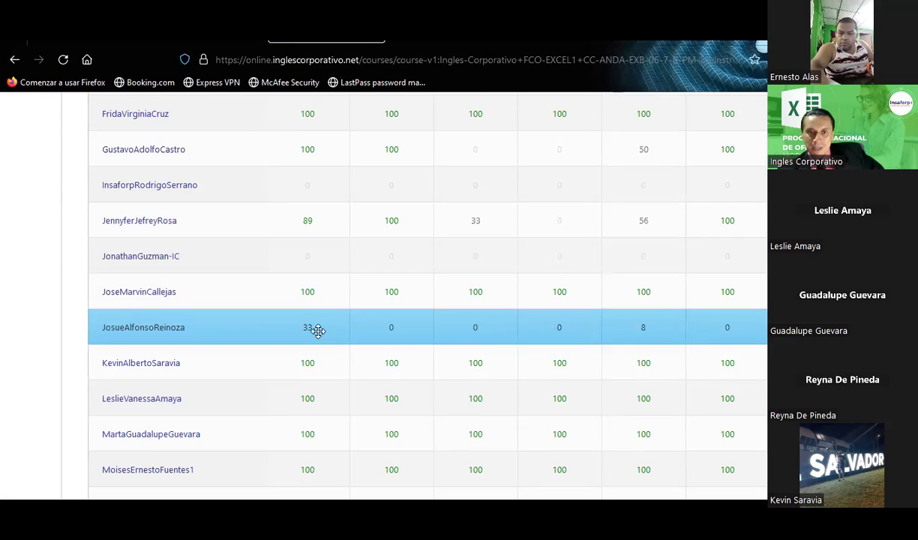
scroll(318, 331, down, 1)
scroll(318, 330, down, 1)
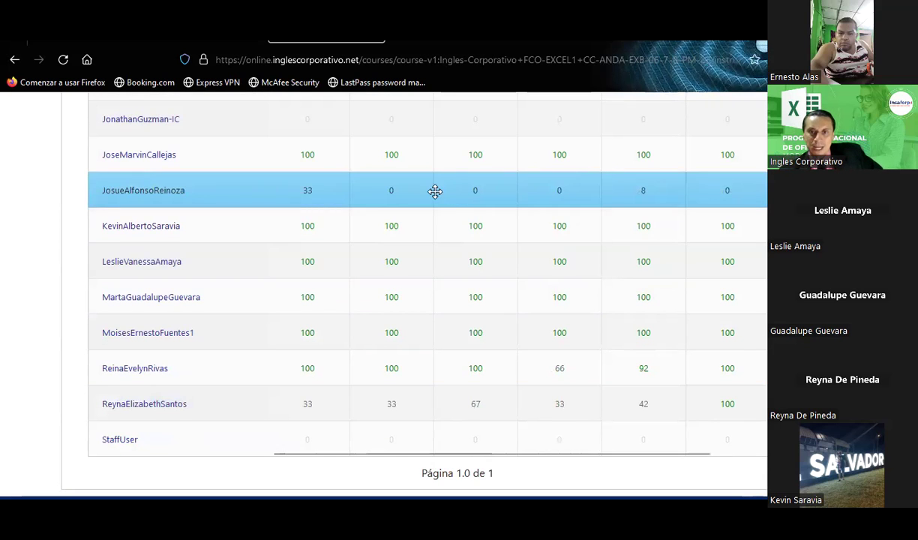
Scroll up and down the gradebook to review the students' assignment scores
scroll(419, 283, up, 2)
scroll(418, 283, up, 3)
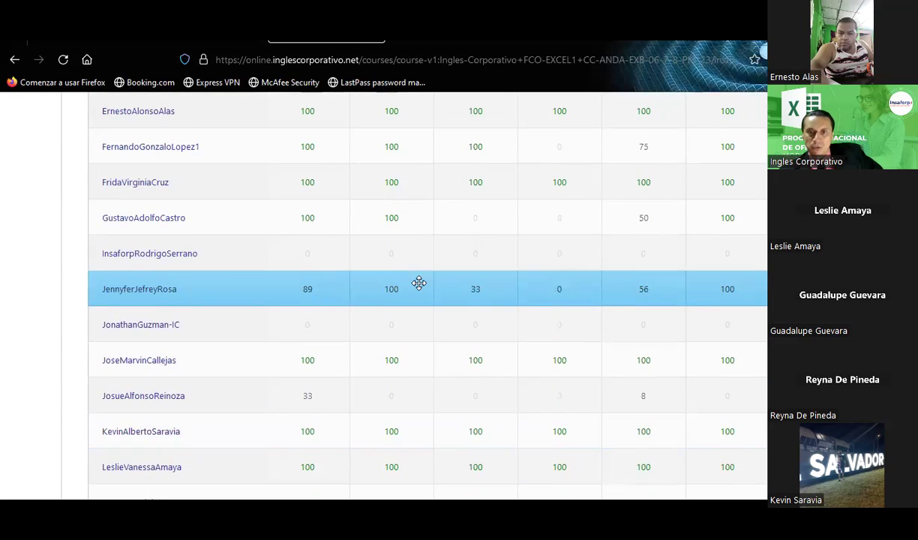
scroll(418, 283, up, 3)
scroll(419, 282, up, 2)
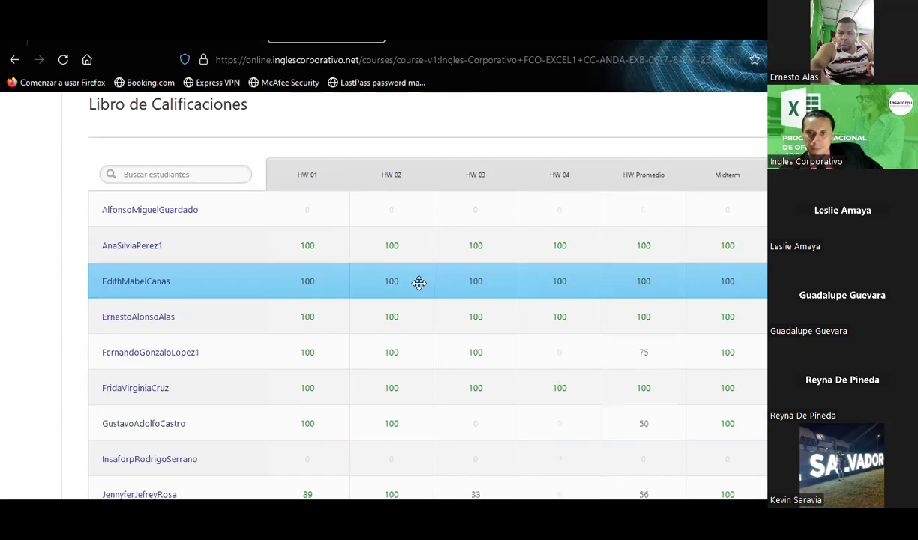
scroll(419, 282, down, 2)
scroll(418, 282, down, 1)
scroll(418, 283, down, 1)
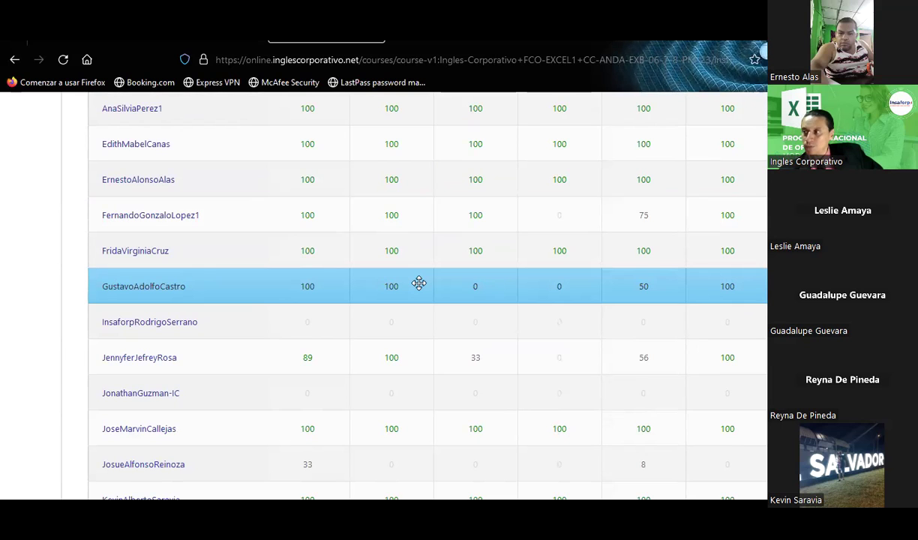
scroll(419, 283, up, 2)
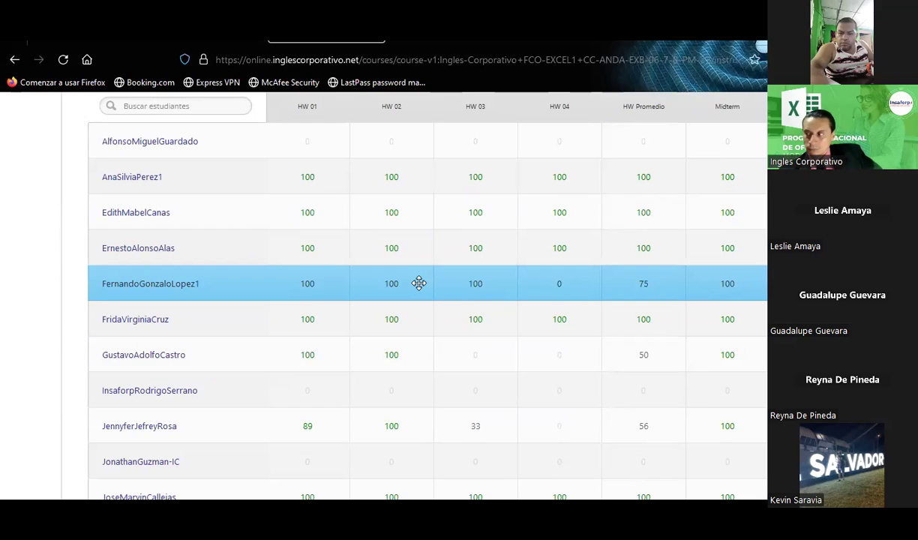
scroll(418, 282, down, 4)
scroll(418, 283, down, 1)
scroll(418, 282, down, 2)
scroll(418, 283, down, 3)
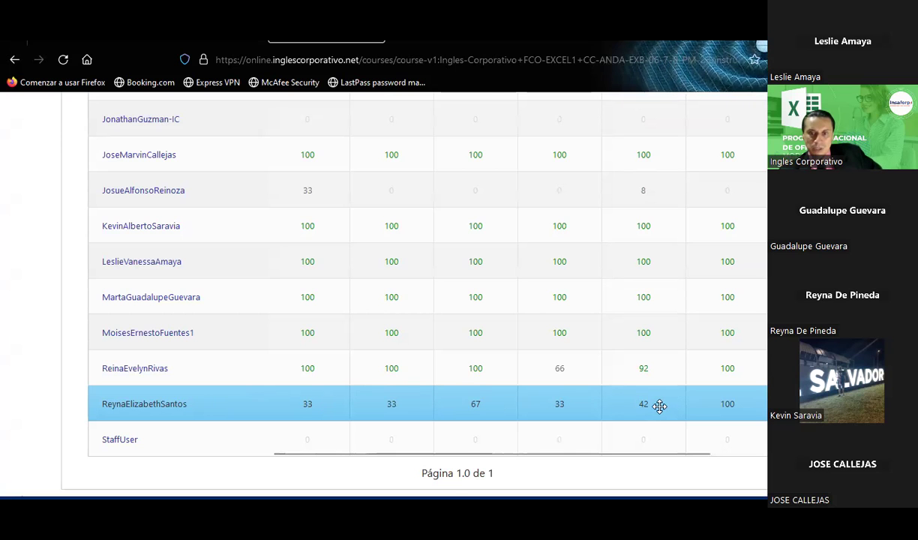
scroll(524, 398, up, 3)
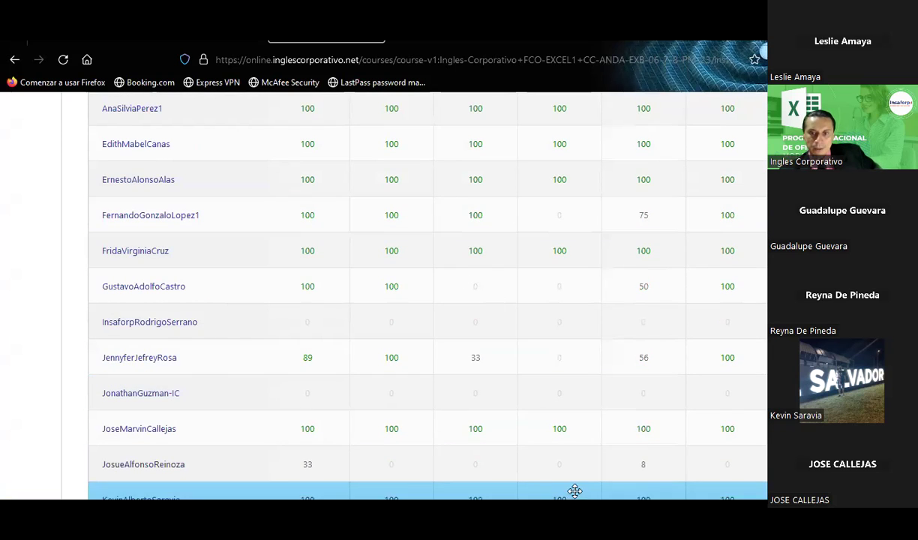
scroll(520, 309, down, 2)
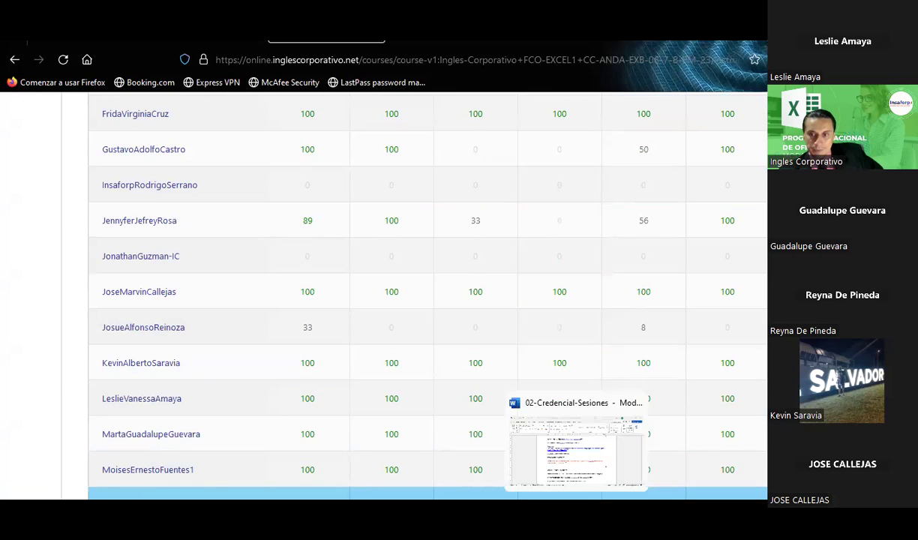
Bring Excel to the front and open the Validaciondedatos sheet
click(694, 446)
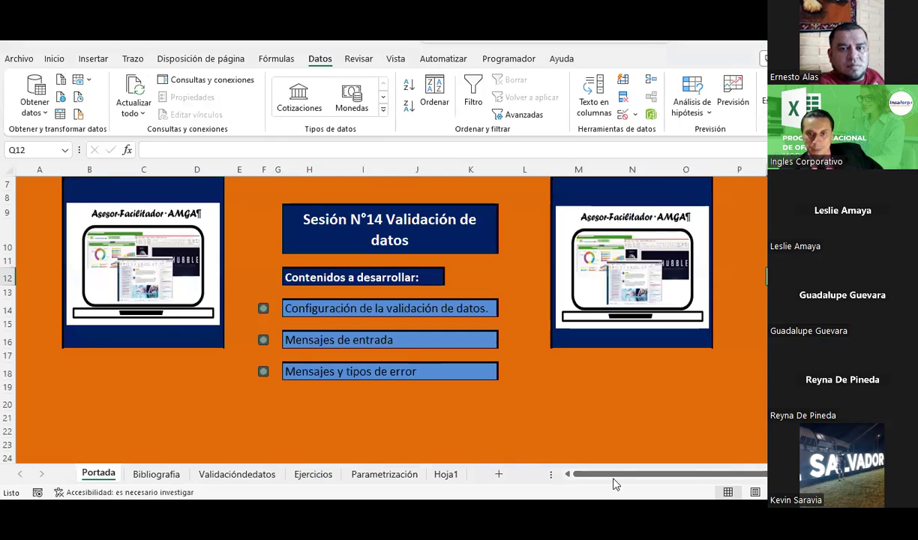
click(236, 473)
scroll(400, 295, up, 5)
scroll(400, 295, up, 1)
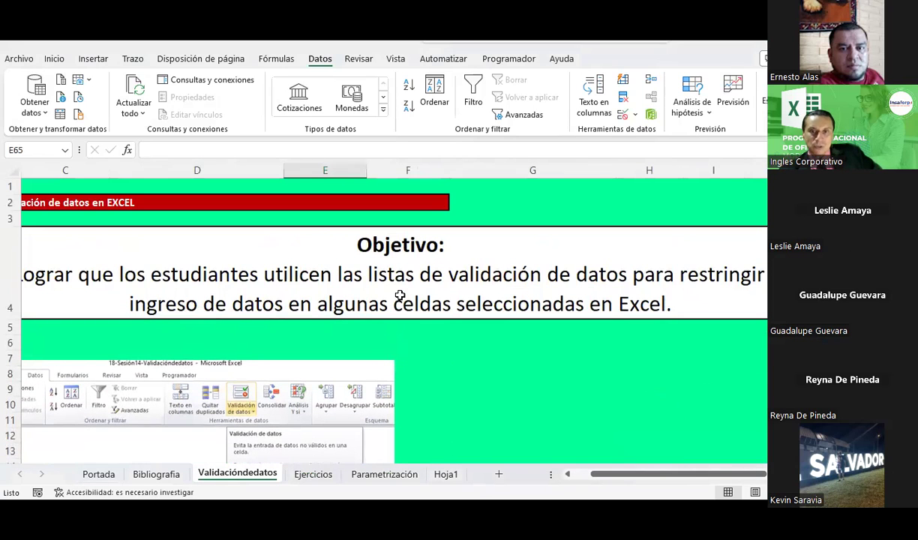
Select the full objective text in cell B4 and switch windows toward the presentation
click(399, 295)
double_click(649, 300)
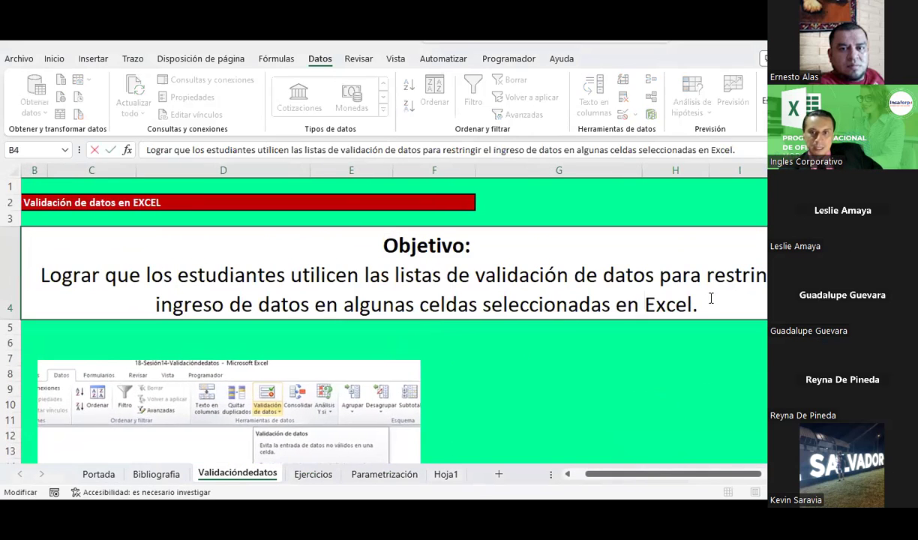
drag(711, 299, 40, 253)
key(ctrl+c)
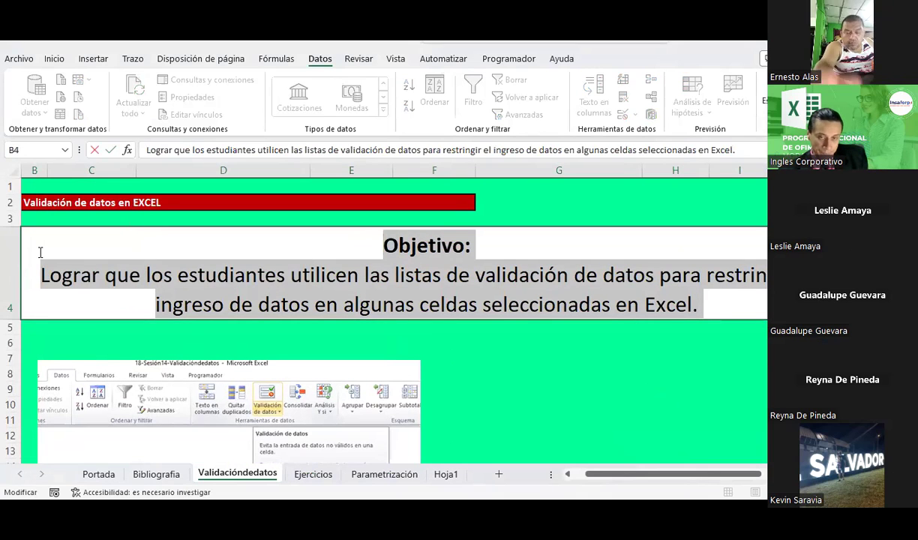
key(alt+Tab)
key(Tab)
key(Tab)
key(Tab)
key(Tab)
key(Tab)
key(Tab)
key(Tab)
key(Tab)
key(Tab)
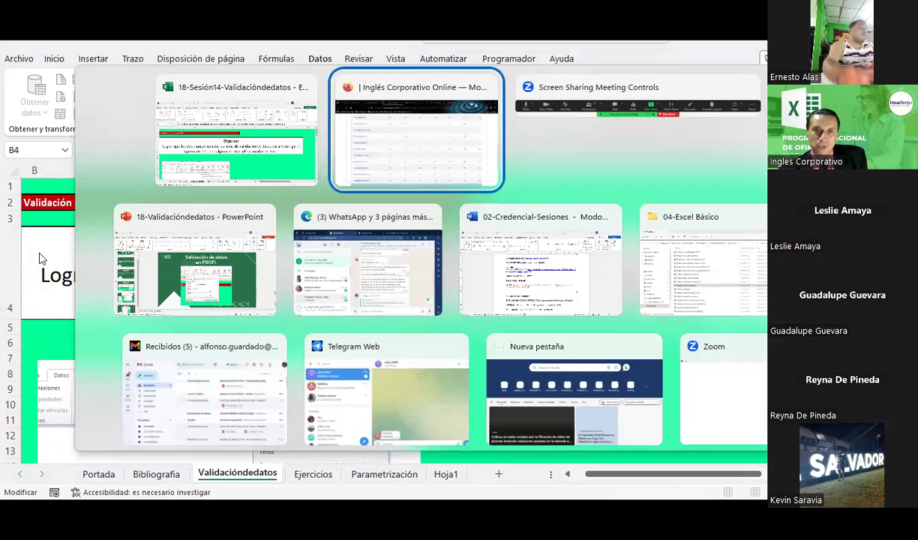
Bring up the PowerPoint presentation and go to the Objetivo slide 2
click(180, 263)
scroll(89, 221, up, 2)
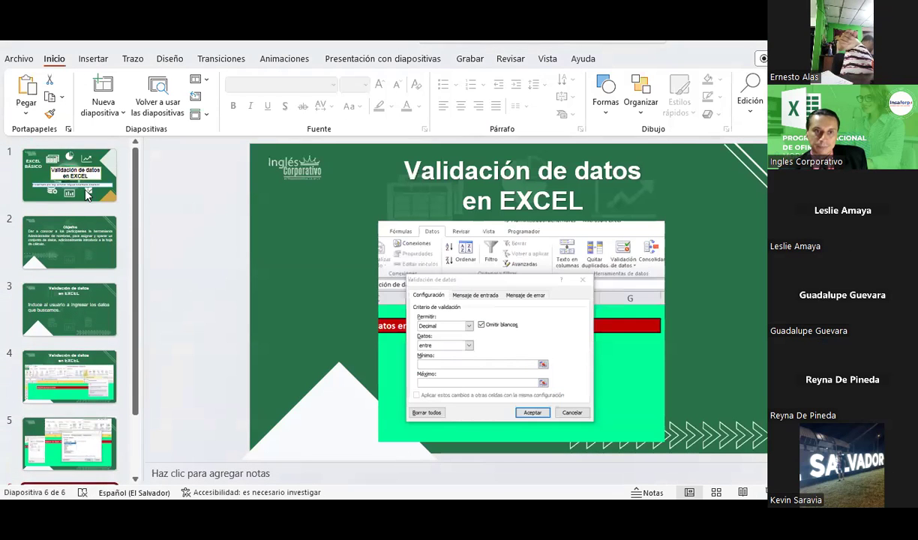
click(81, 181)
click(61, 243)
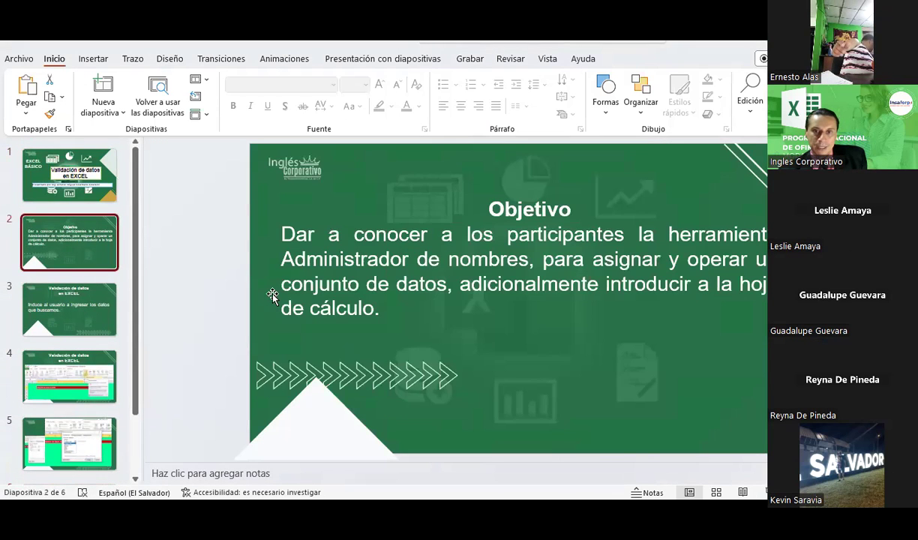
Replace slide 2's objective paragraph with the pasted Excel text and delete the duplicate 'Objetivo:' label
drag(311, 248, 384, 310)
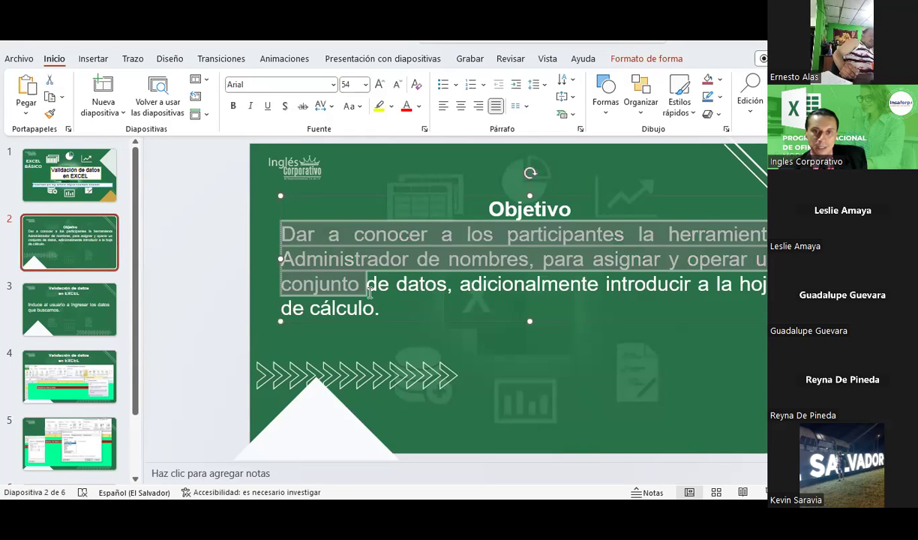
key(ctrl+v)
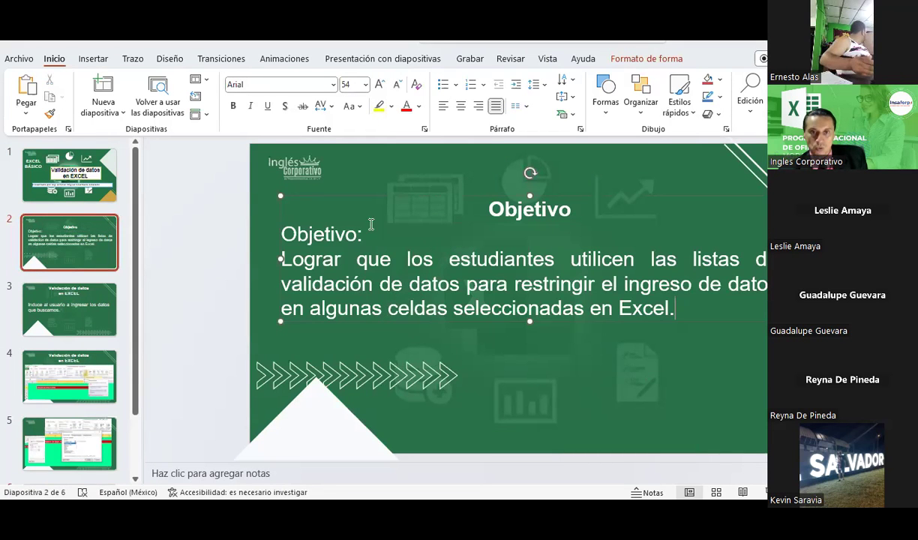
drag(375, 234, 245, 233)
key(Delete)
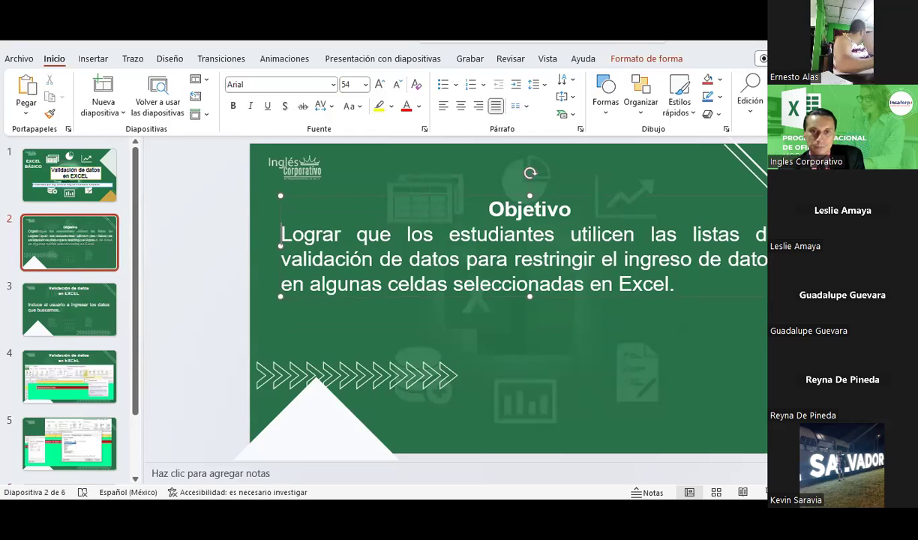
key(alt+Tab)
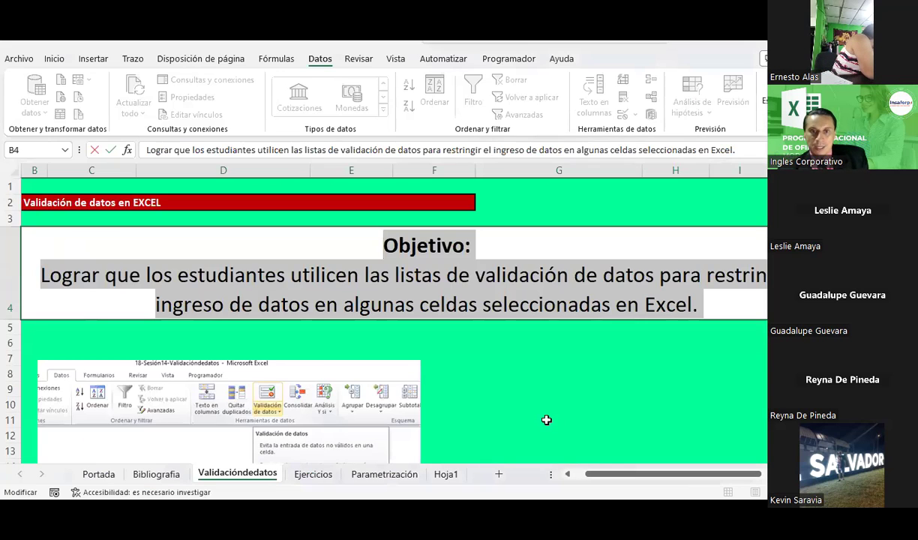
click(548, 406)
scroll(420, 268, down, 2)
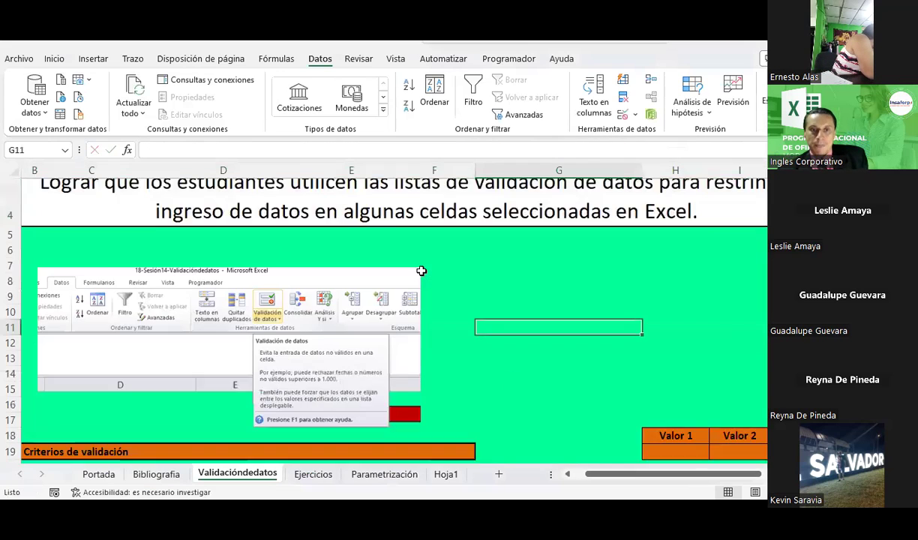
scroll(420, 268, down, 1)
scroll(420, 269, down, 2)
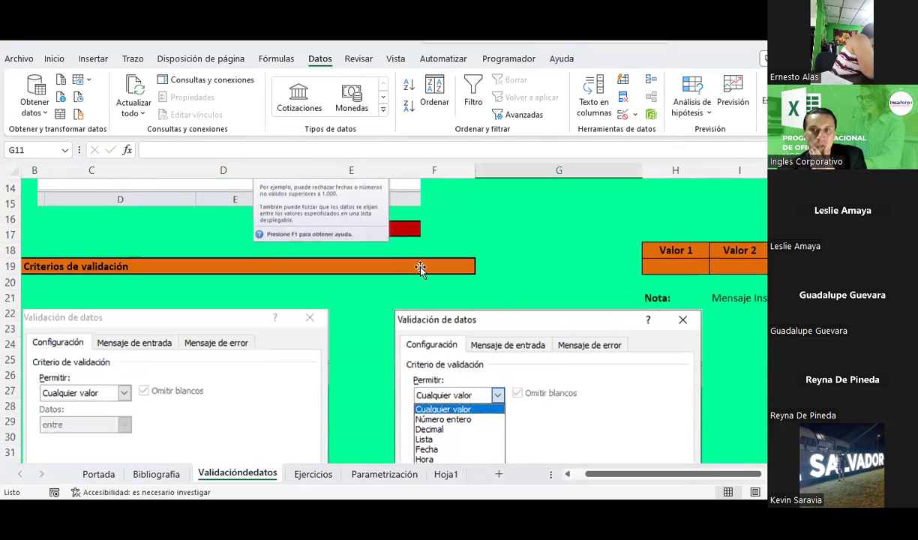
scroll(420, 268, down, 2)
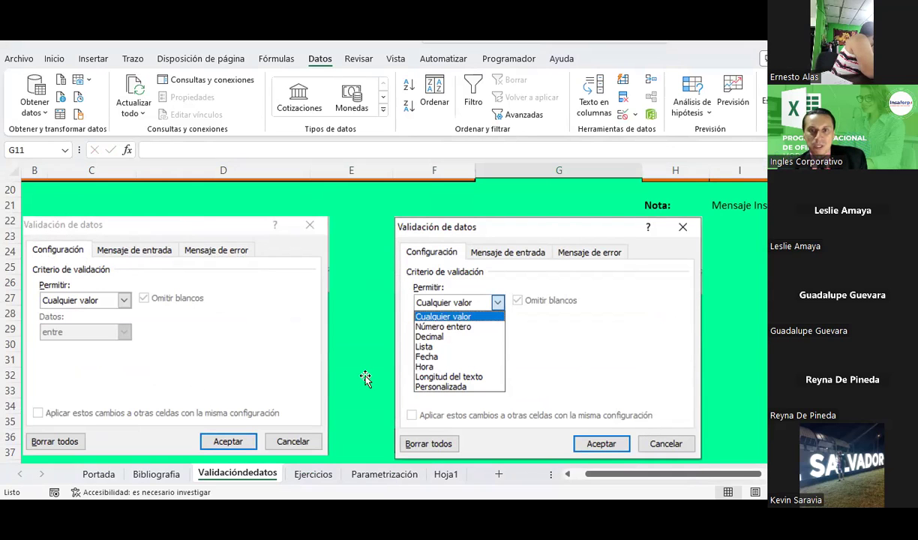
scroll(746, 475, right, 3)
scroll(747, 475, right, 3)
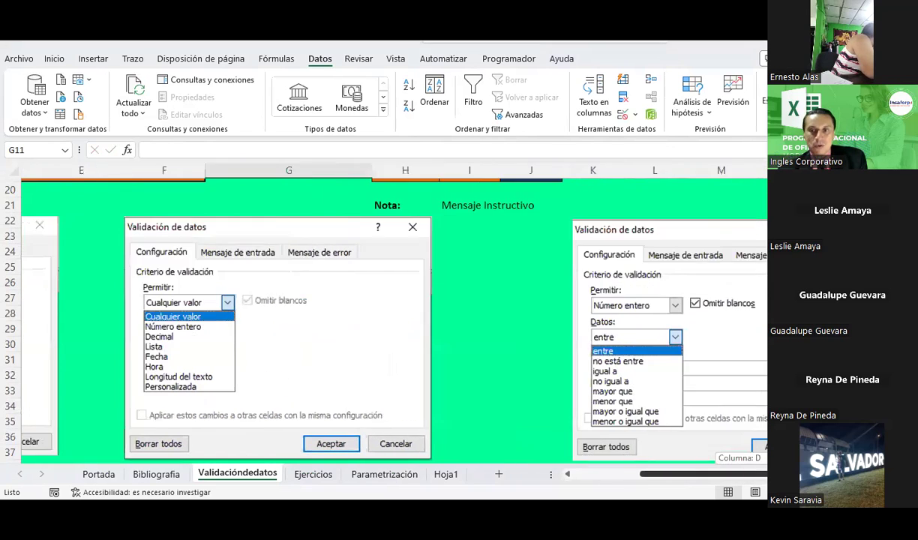
scroll(287, 346, down, 1)
scroll(288, 346, down, 1)
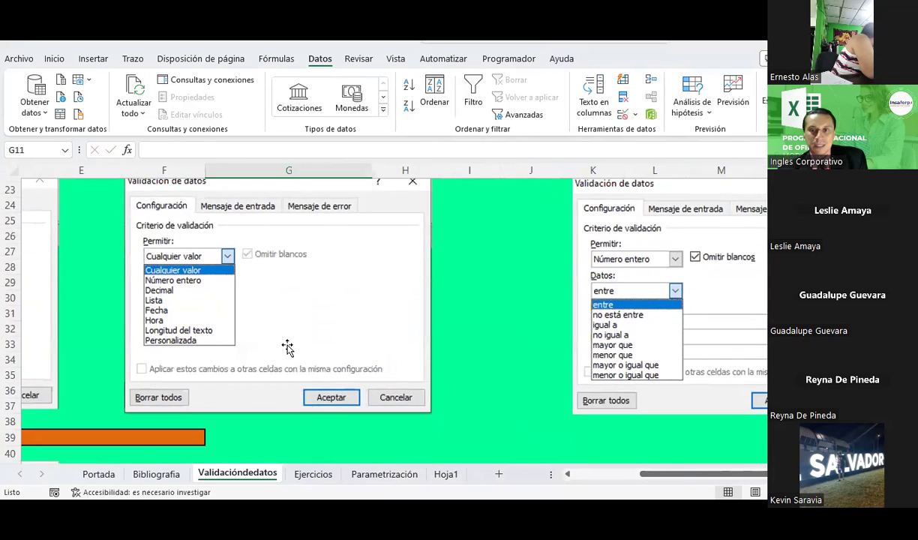
scroll(287, 346, up, 1)
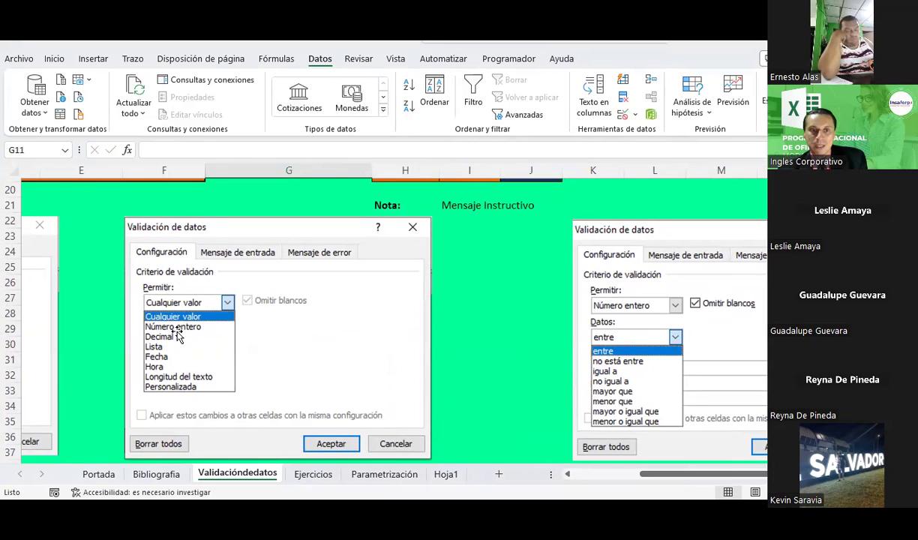
scroll(225, 318, up, 2)
click(288, 265)
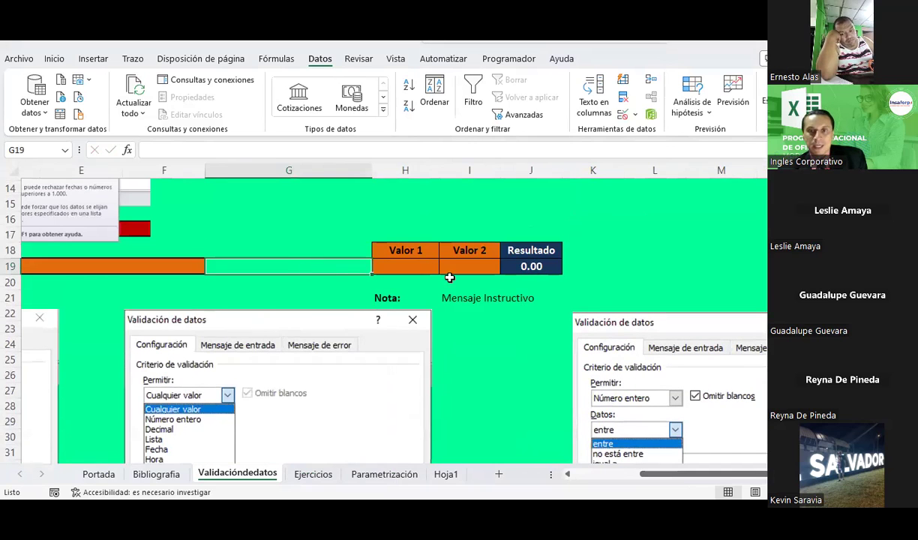
Check the Resultado formula in J19, then glance at the Ejercicios sheet and return to Validaciondedatos
click(529, 263)
click(375, 247)
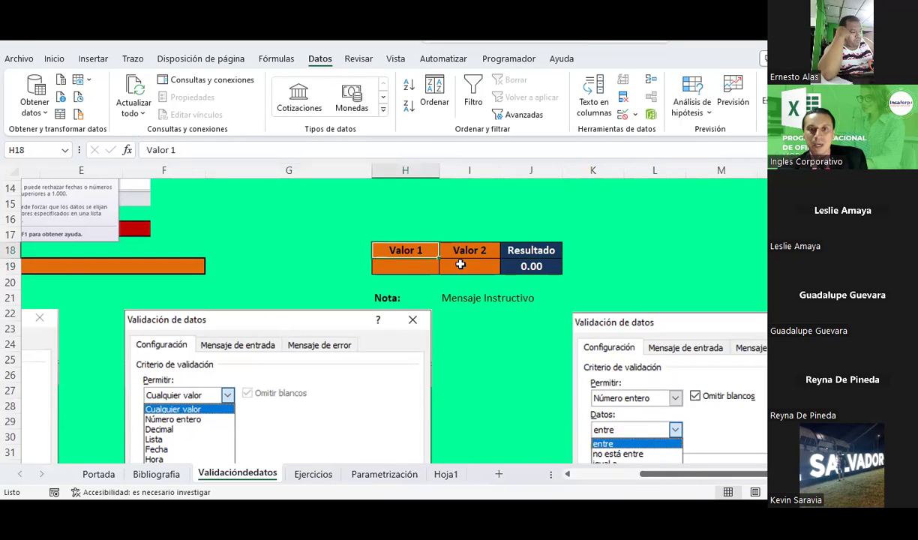
click(313, 474)
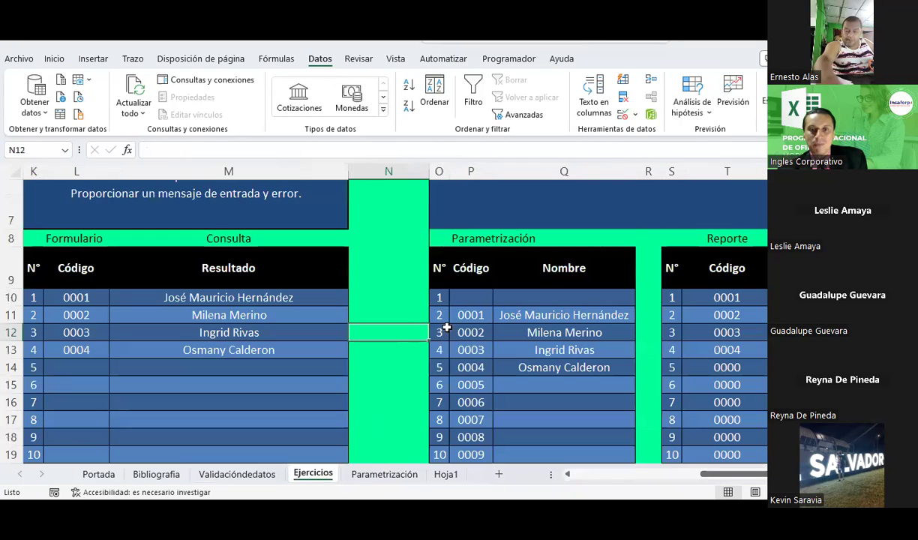
click(252, 473)
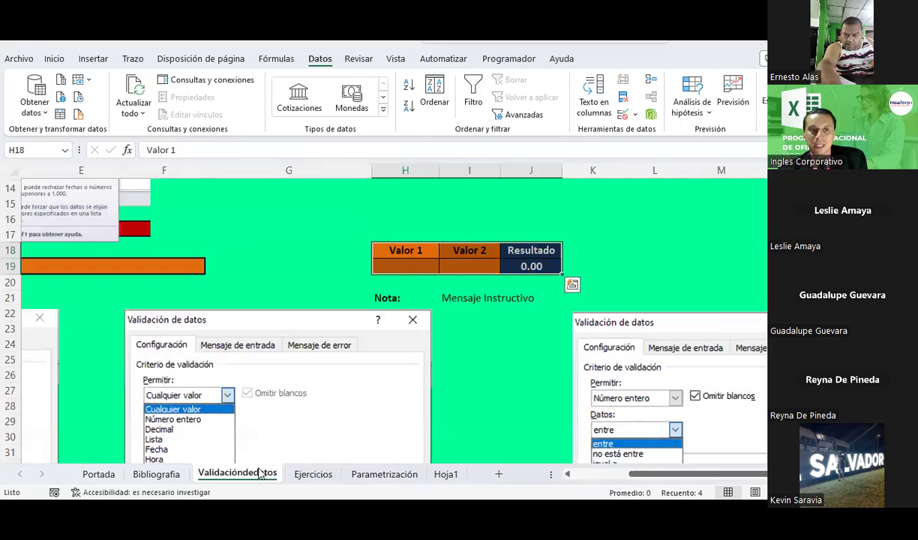
Display the 'Valores de entrada' input messages of the Valor 1 and Valor 2 cells H19 and I19
click(424, 262)
key(Tab)
click(422, 264)
click(477, 262)
click(416, 266)
click(469, 267)
click(420, 264)
click(477, 264)
click(416, 264)
click(475, 263)
click(434, 263)
click(467, 264)
click(411, 264)
click(304, 240)
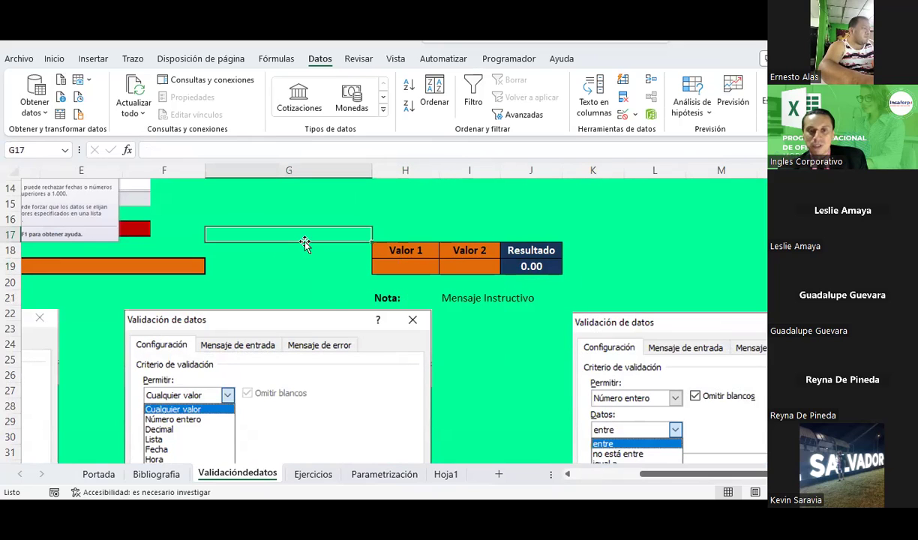
Select both Valor cells H19:I19 and open the Validación de datos dropdown
click(392, 267)
click(369, 276)
mouse_move(405, 267)
mouse_down()
mouse_move(442, 265)
mouse_move(392, 267)
mouse_up()
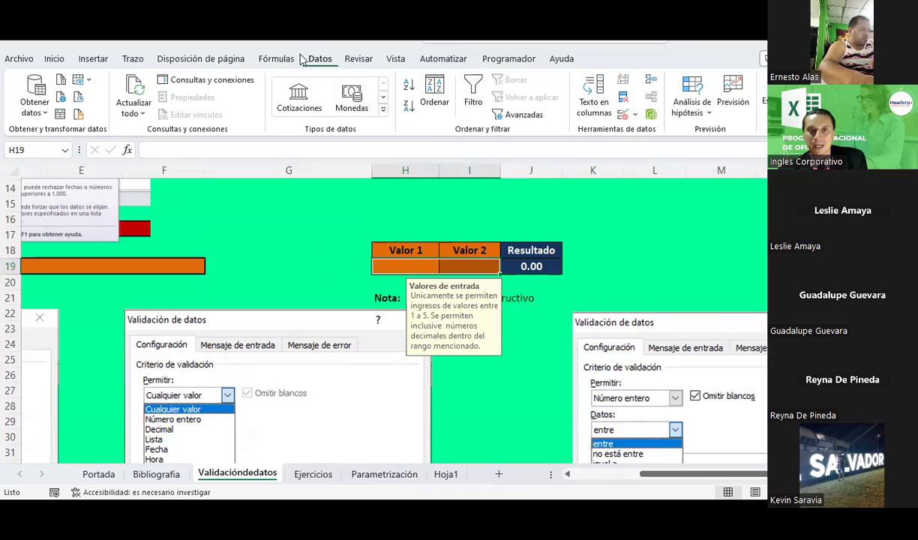
click(635, 114)
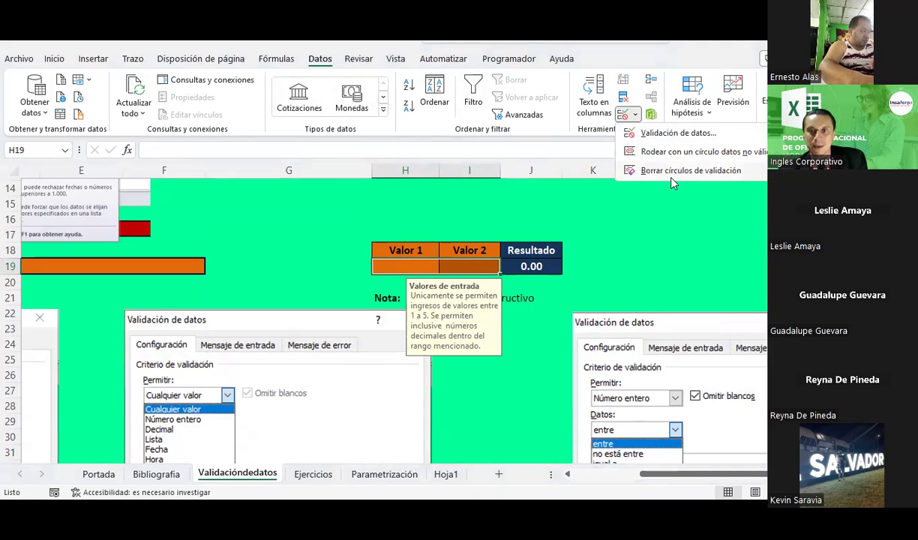
Clear all validation from H19:I19 with Borrar todos in Validación de datos and confirm
click(680, 133)
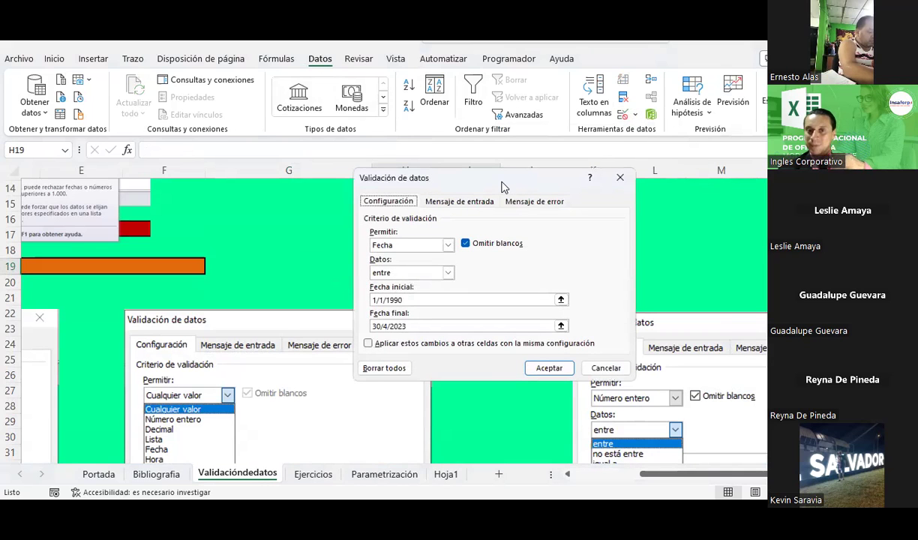
drag(524, 173, 755, 63)
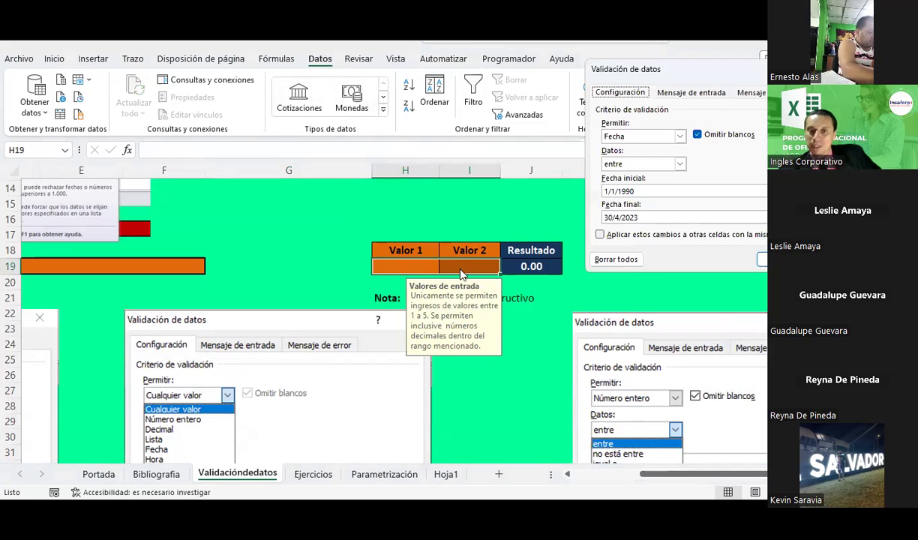
click(634, 261)
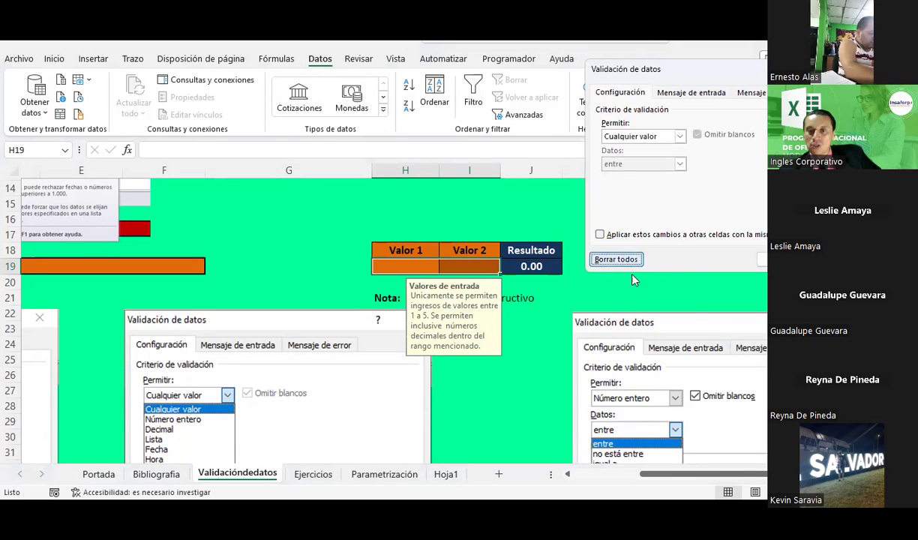
click(764, 259)
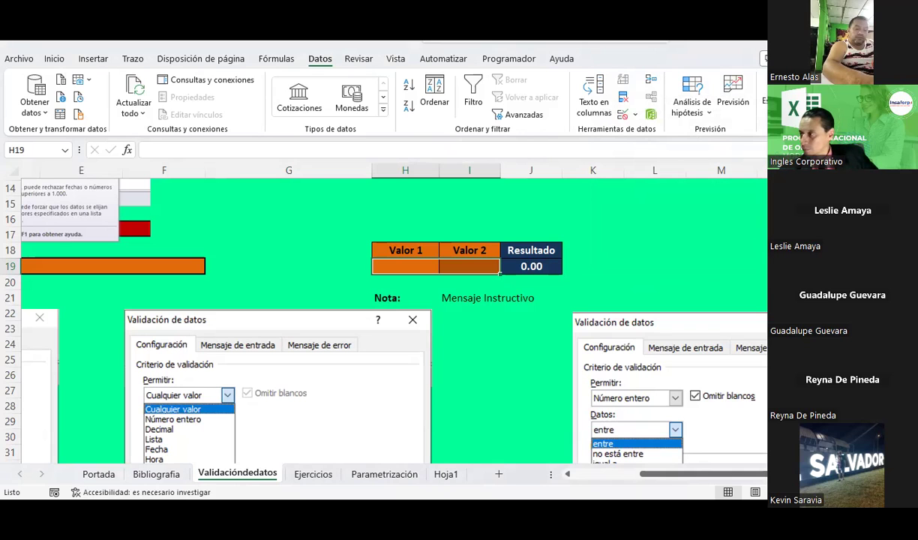
click(564, 296)
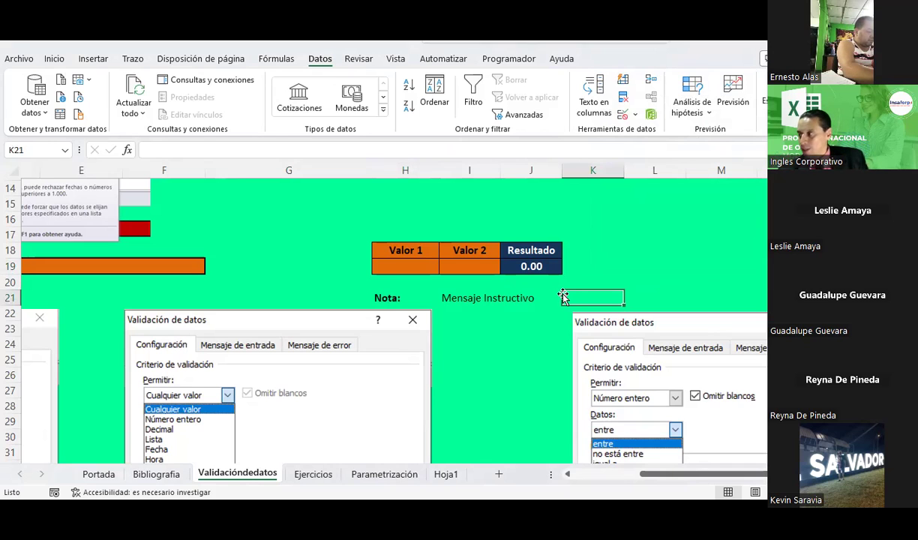
drag(412, 266, 465, 266)
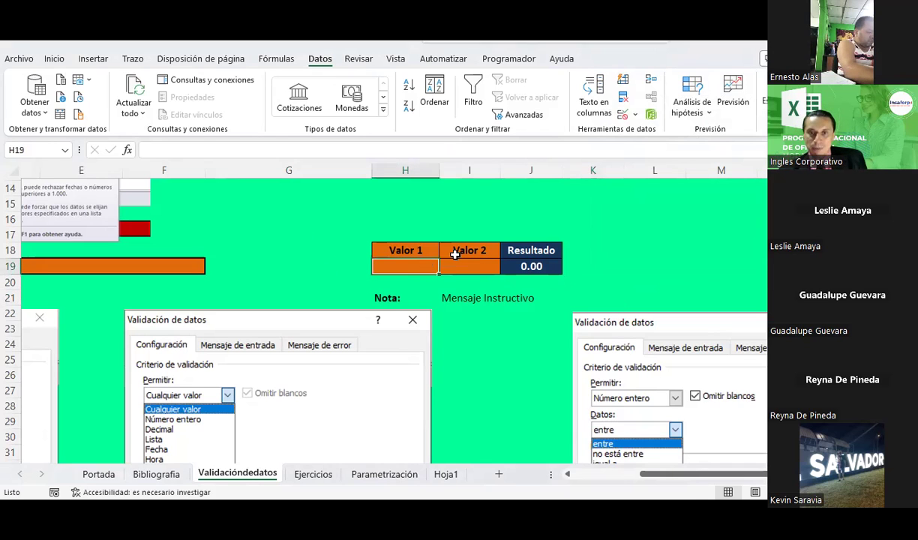
click(405, 266)
scroll(404, 267, down, 1)
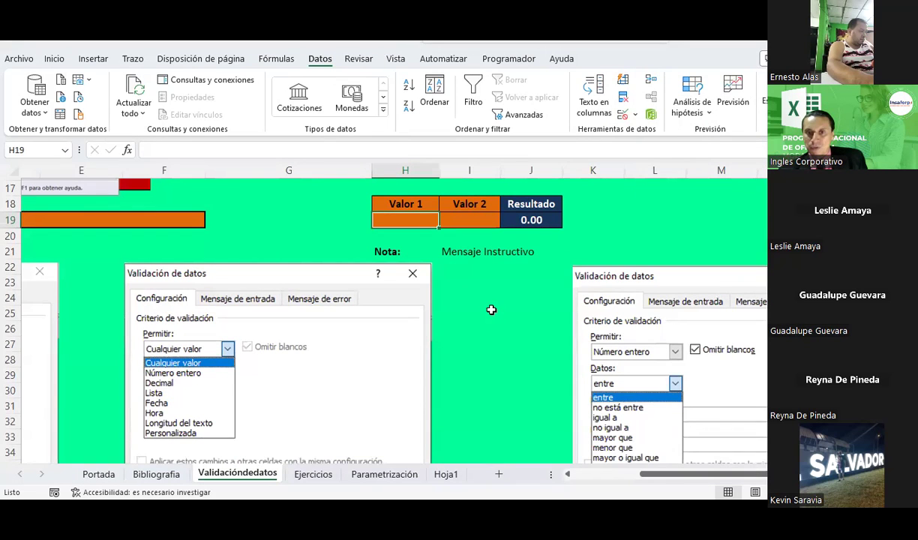
scroll(491, 308, up, 1)
click(641, 215)
click(540, 266)
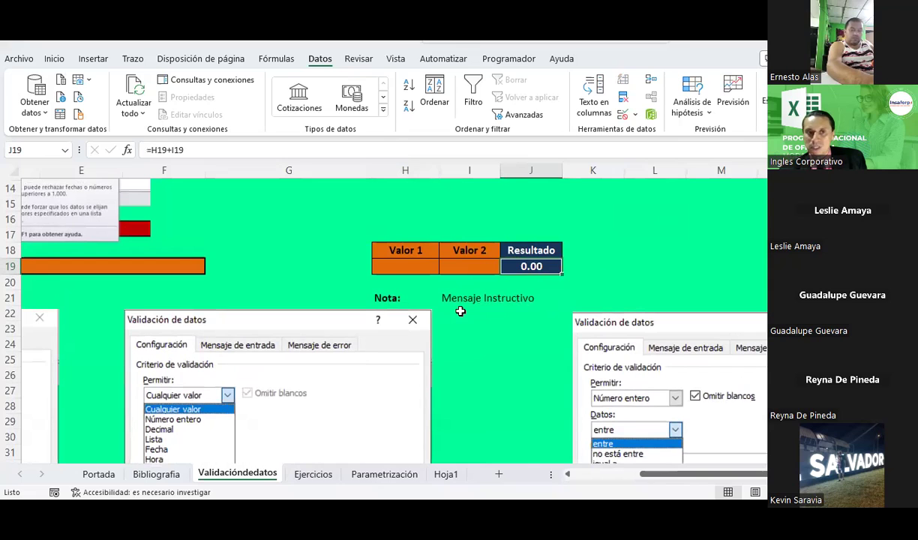
click(398, 268)
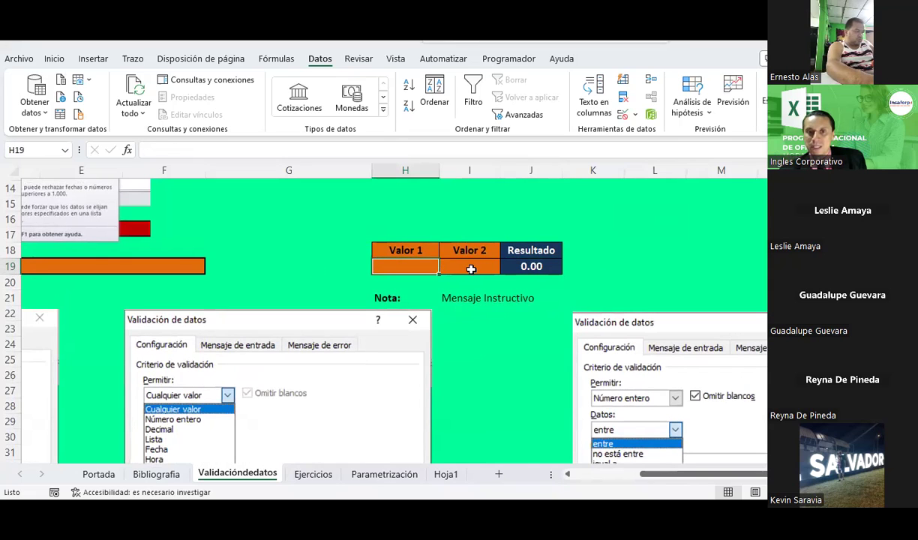
click(470, 266)
click(415, 273)
click(444, 263)
click(411, 264)
click(473, 264)
click(524, 265)
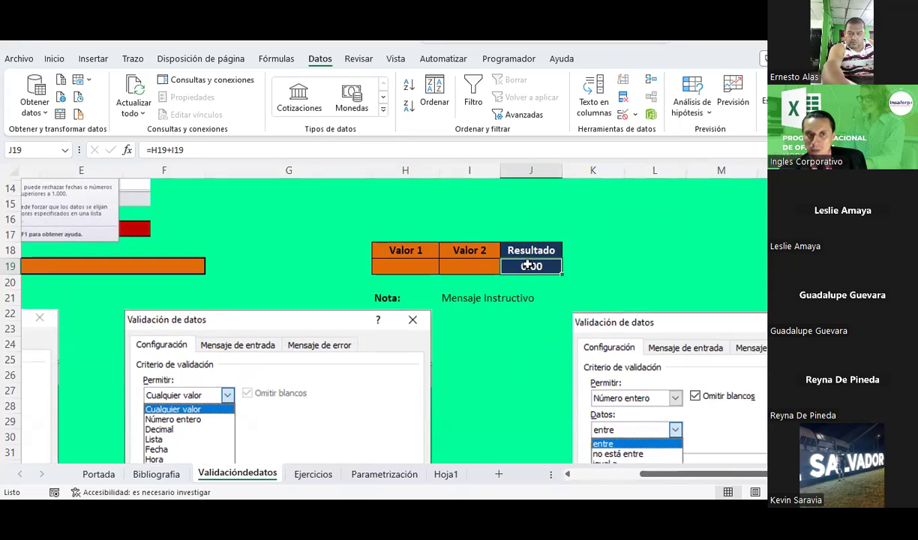
click(421, 268)
click(461, 259)
click(401, 260)
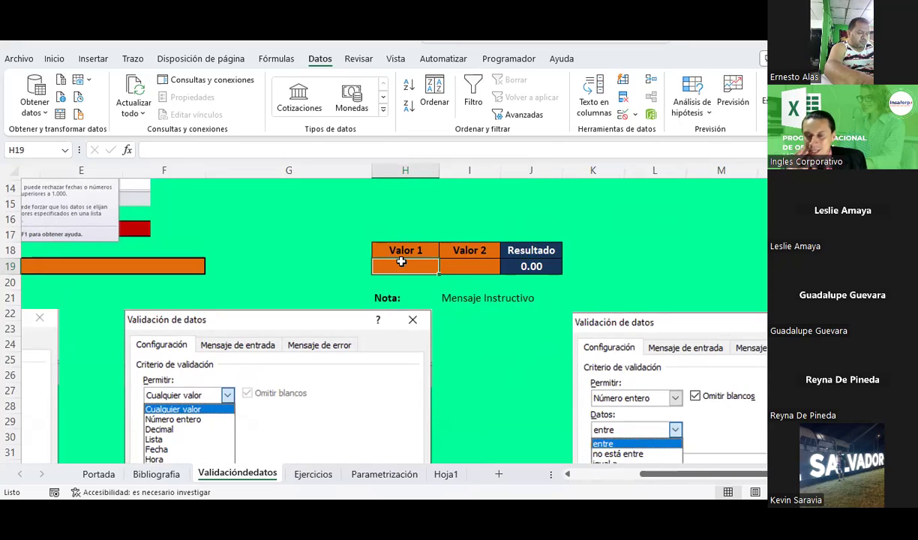
Peek at the validation settings, cancel, and select the Valor 1 and Valor 2 cells
click(635, 117)
click(645, 131)
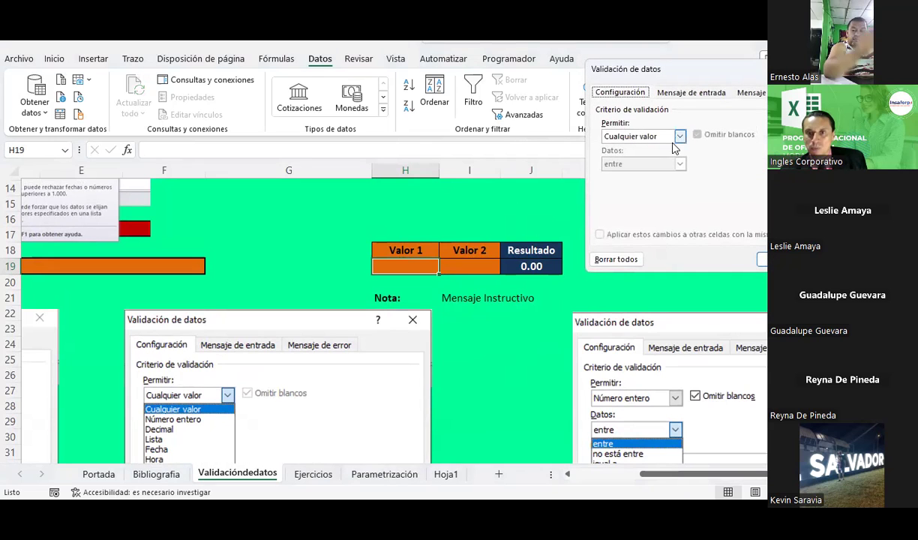
key(Escape)
click(458, 297)
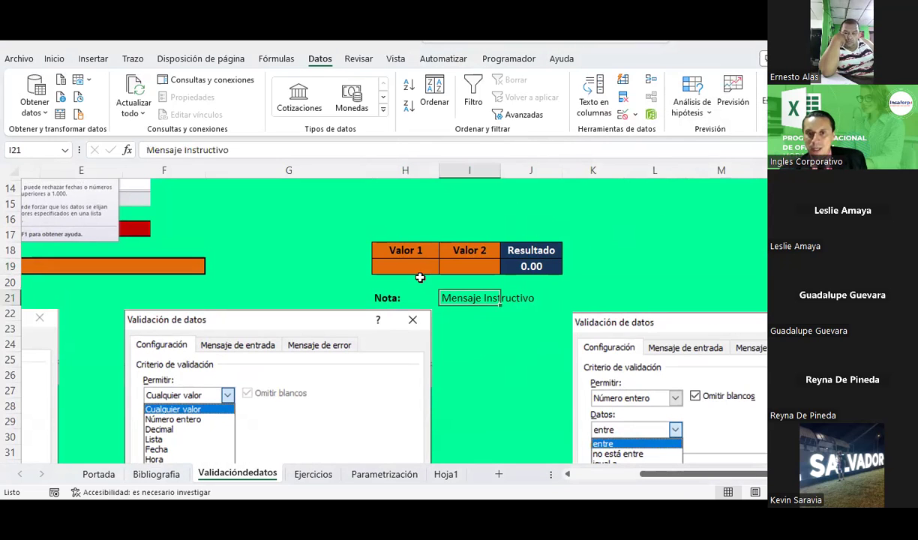
drag(415, 268, 463, 264)
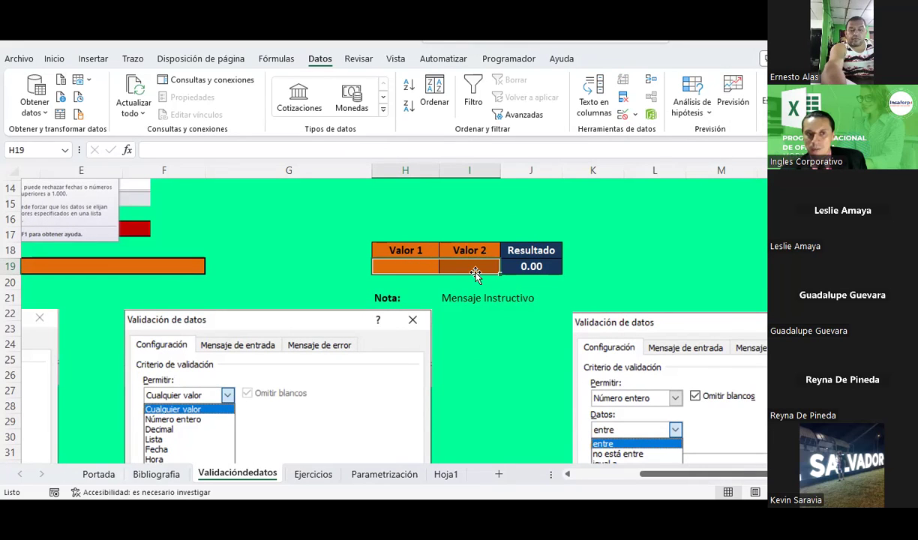
In Validación de datos for H19:I19, set Permitir to Número entero
click(628, 114)
click(654, 133)
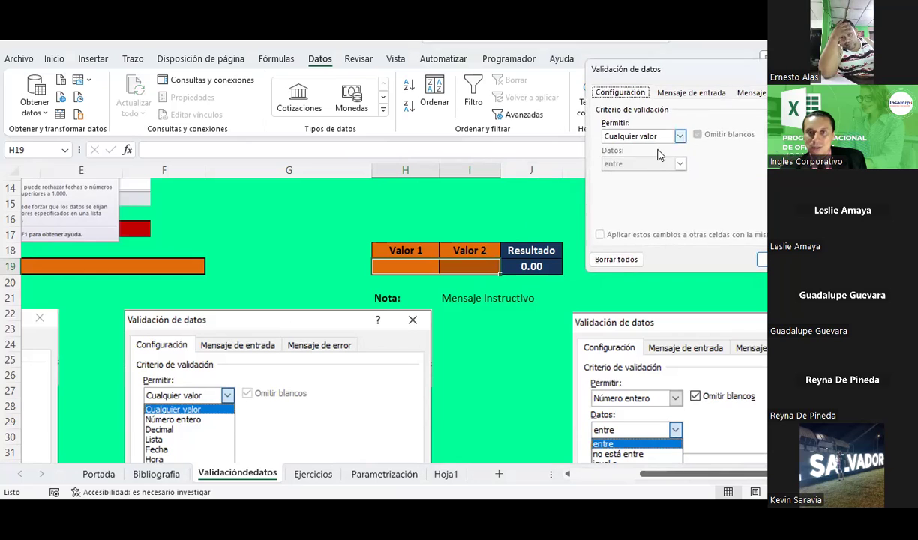
click(645, 135)
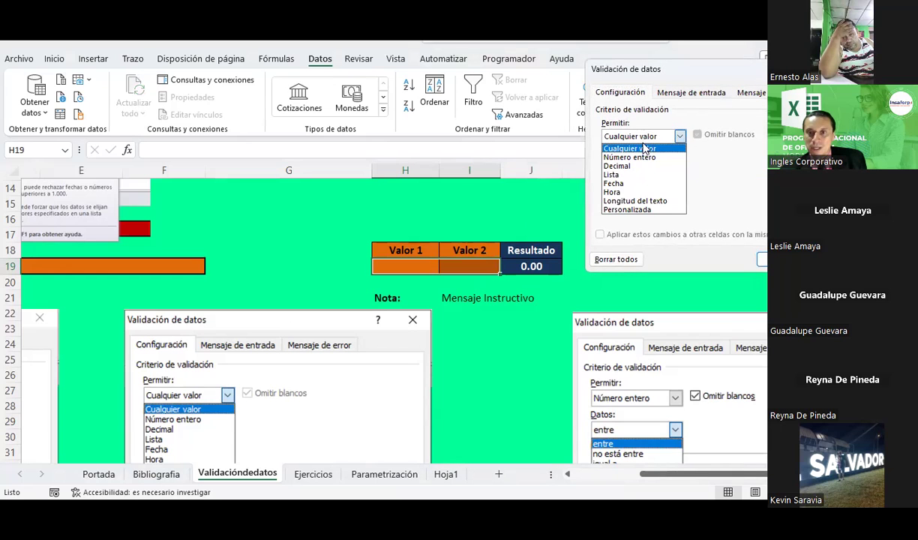
click(647, 160)
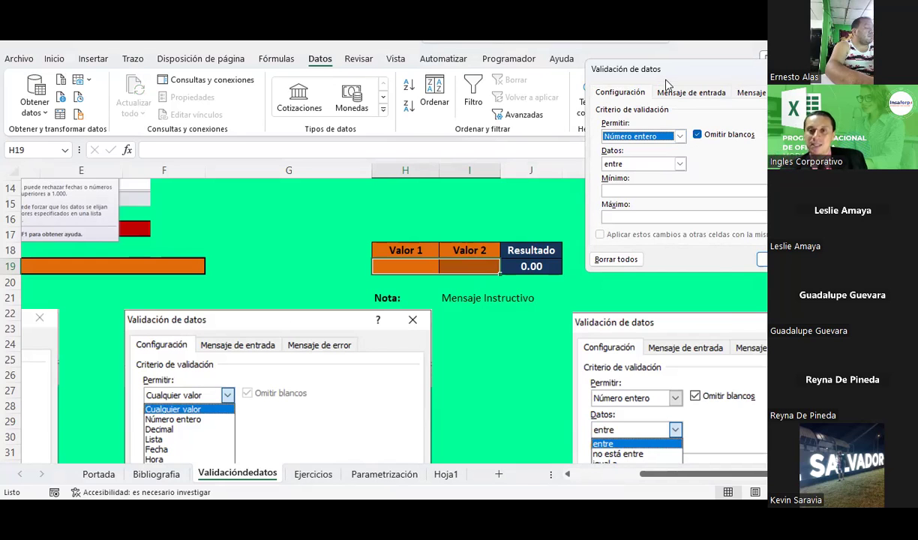
click(680, 137)
click(679, 138)
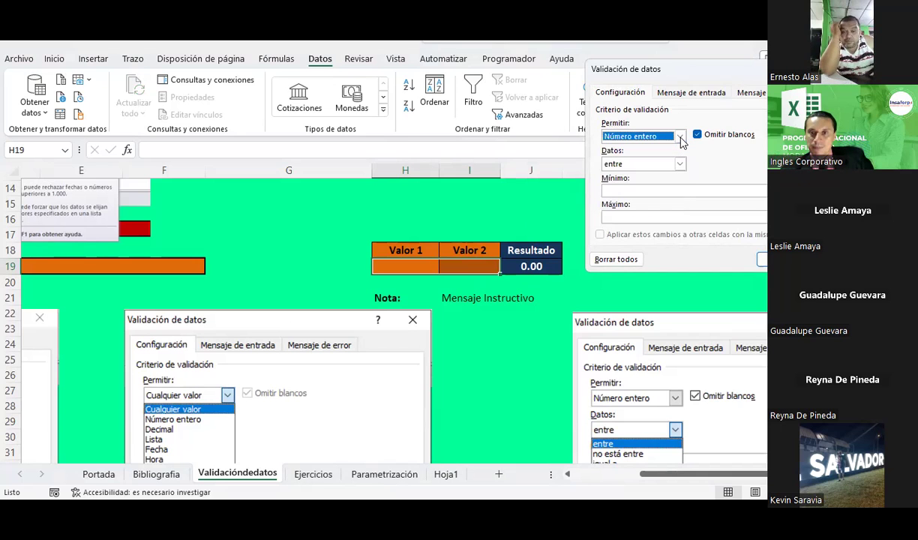
click(679, 137)
click(680, 156)
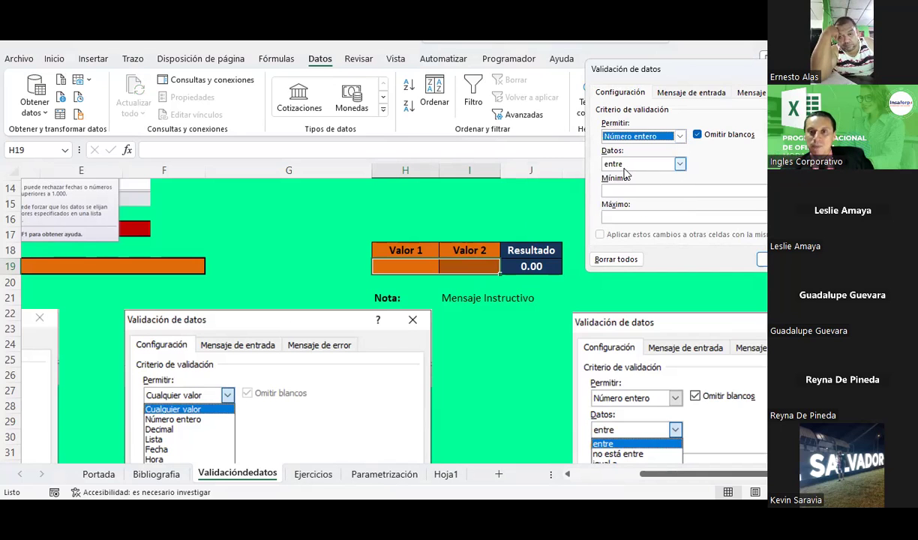
Set Datos to 'mayor o igual que' with Mínimo 25, apply, and reopen to verify
click(625, 215)
click(650, 162)
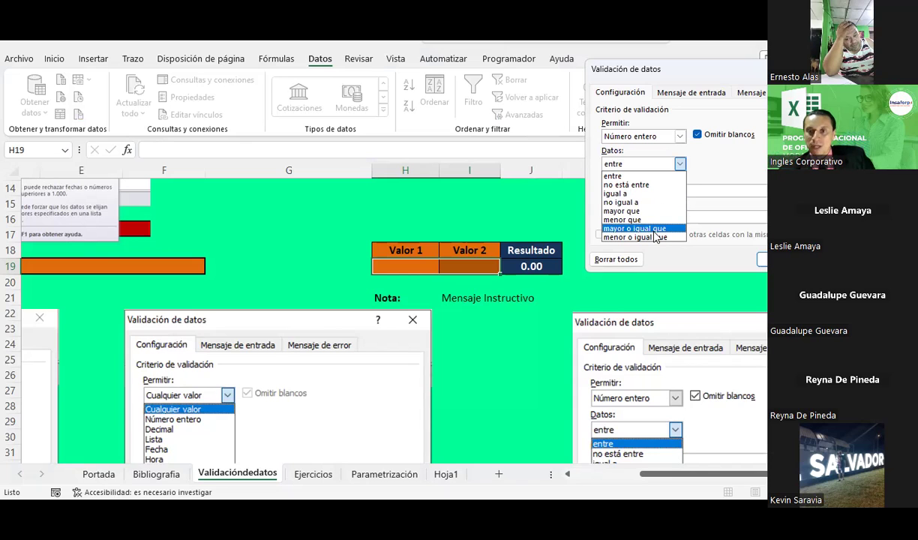
click(653, 229)
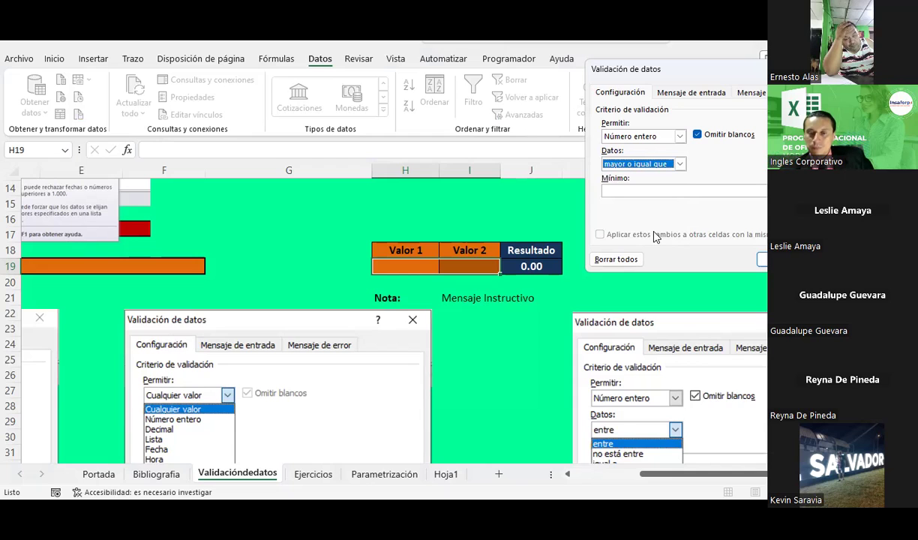
click(641, 190)
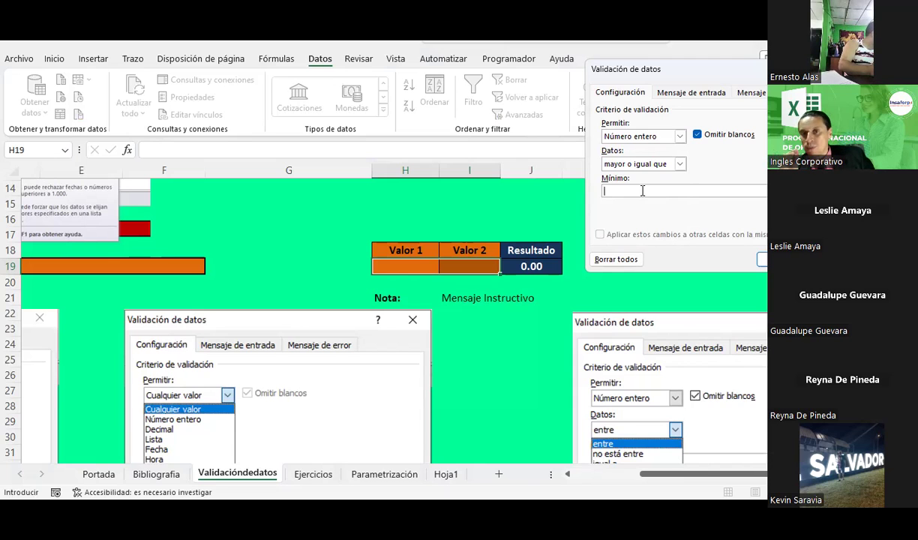
text(25)
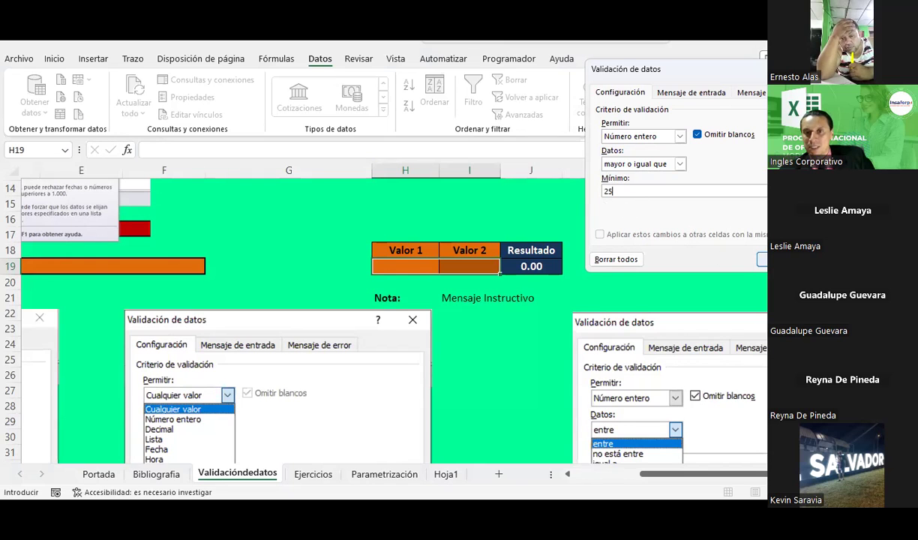
key(Return)
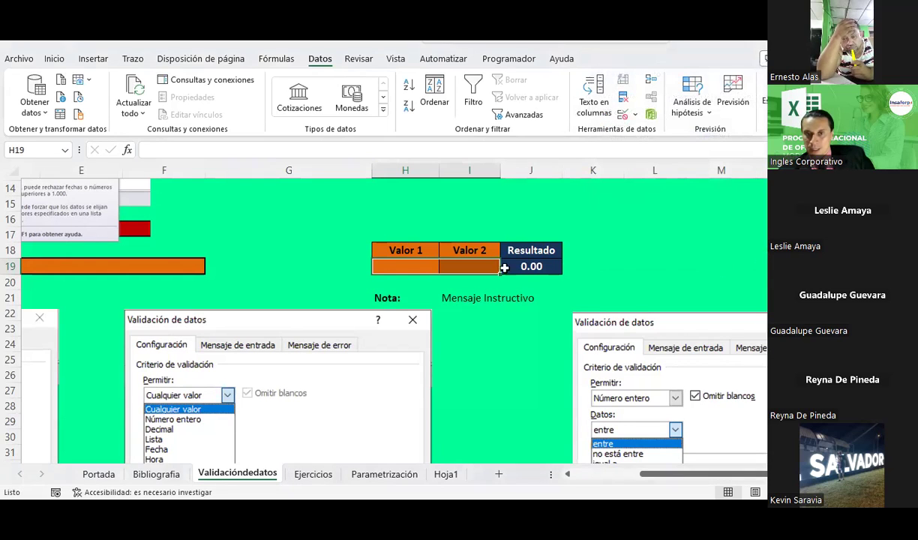
click(634, 113)
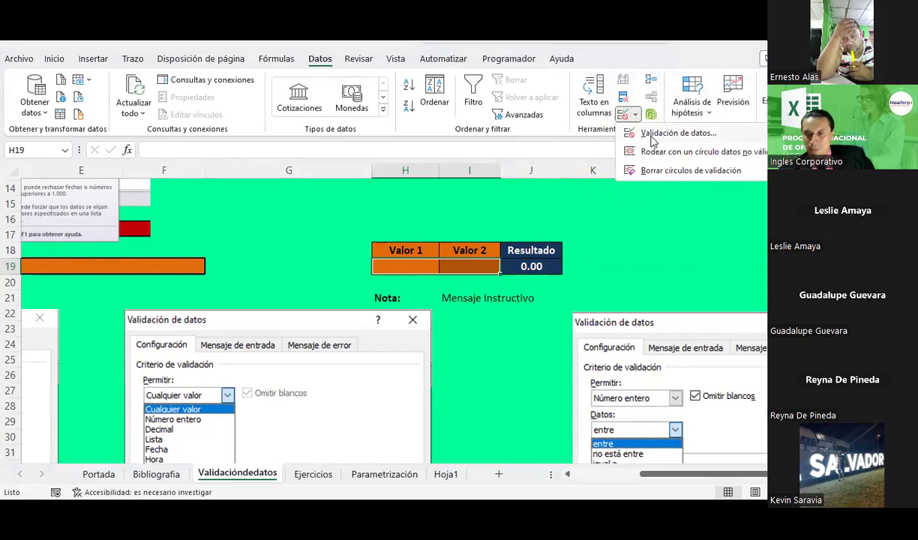
click(652, 135)
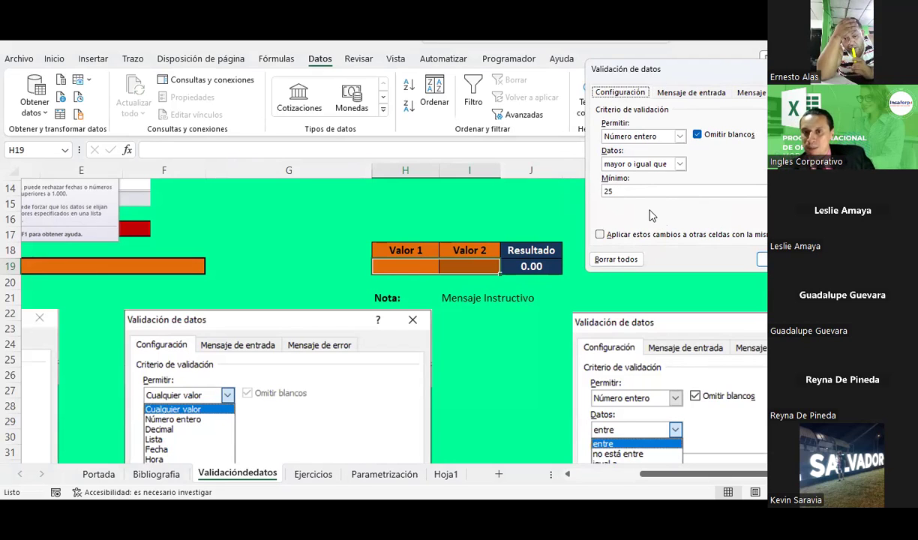
Close the dialog and test entering 1 in Valor 1 and Valor 2, cancelling each rejection
click(763, 259)
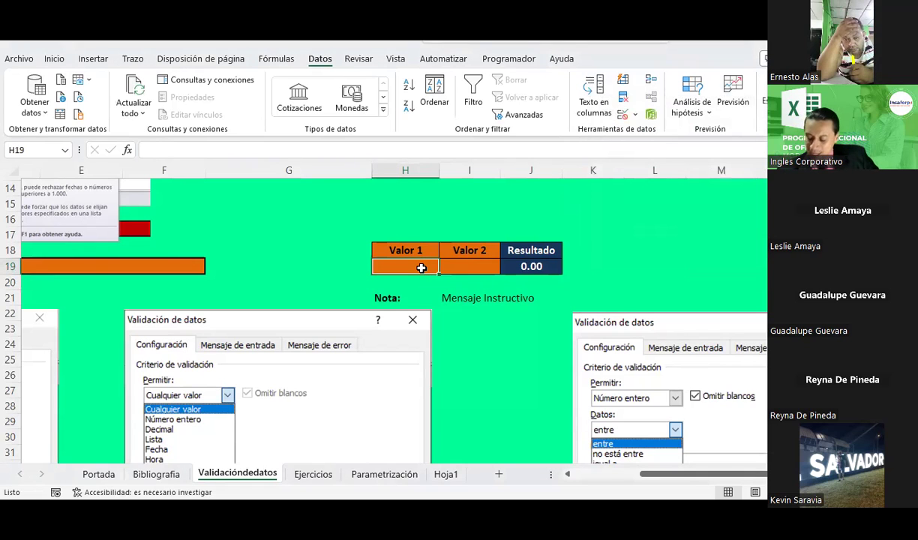
text(1)
key(Return)
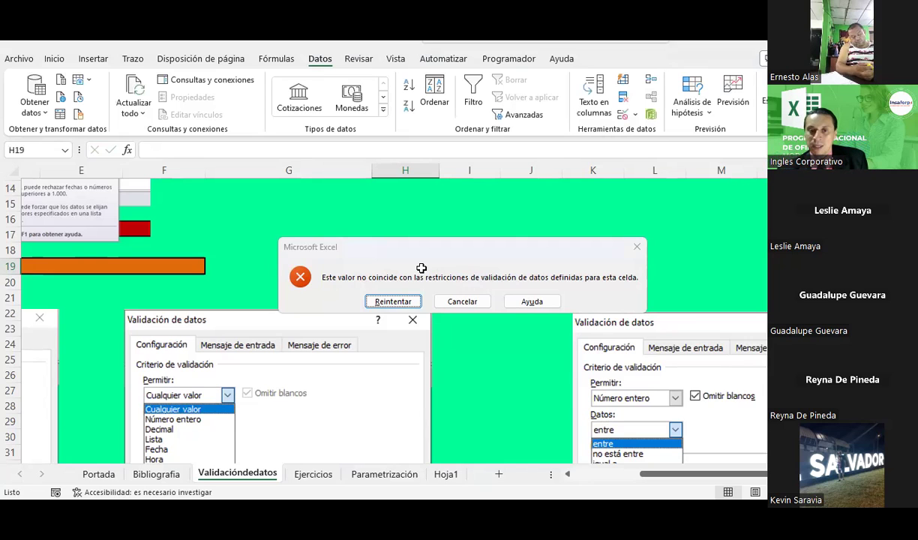
key(Escape)
text(1)
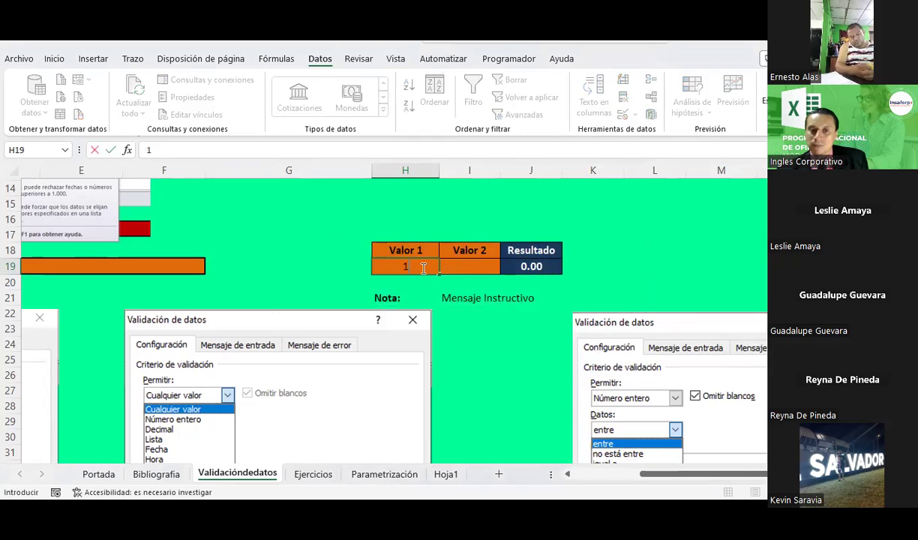
key(Return)
key(Escape)
key(Tab)
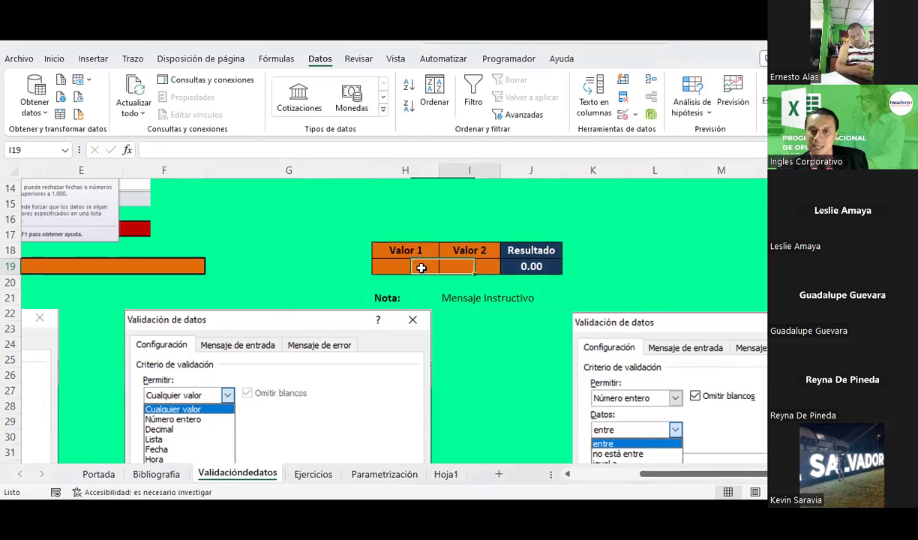
text(1)
key(Return)
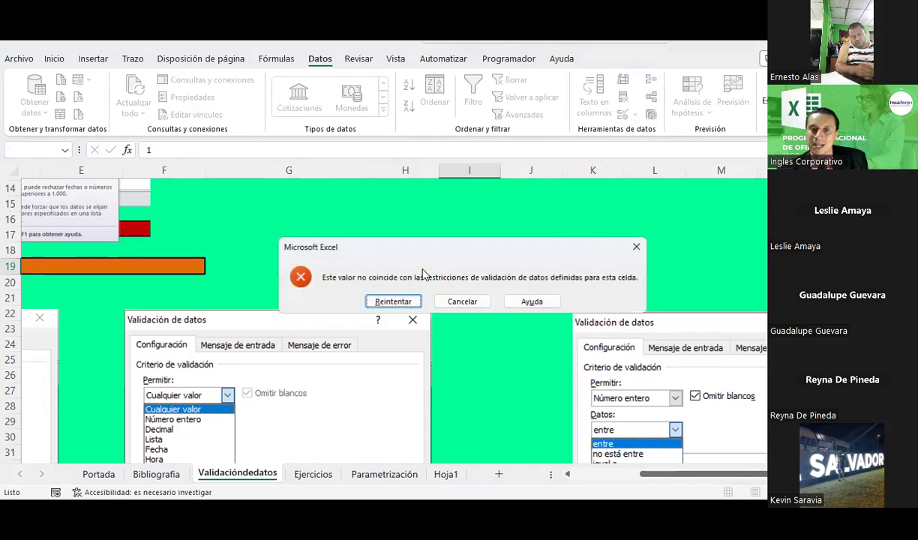
key(Escape)
Try 1.5, 1.6 and 24 in Valor 1 H19, dismissing each validation error
click(421, 268)
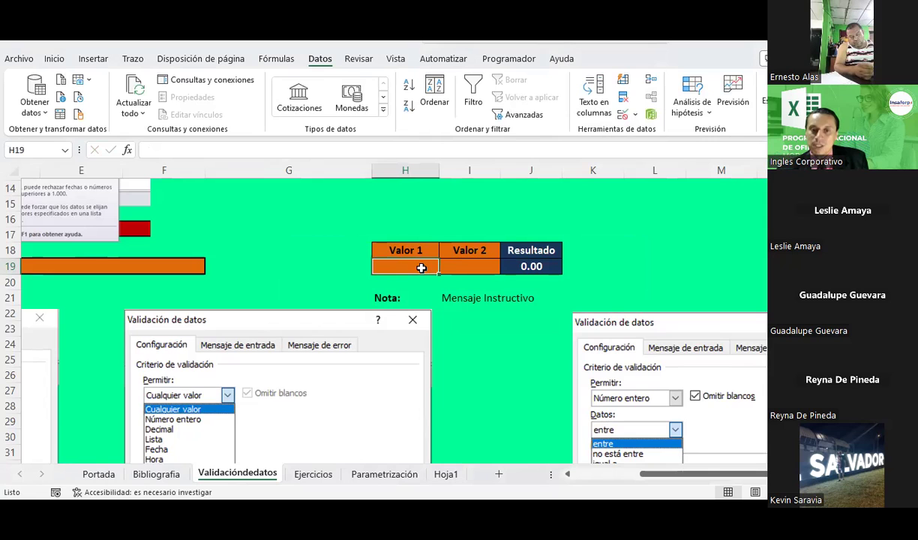
text(1.5)
key(Return)
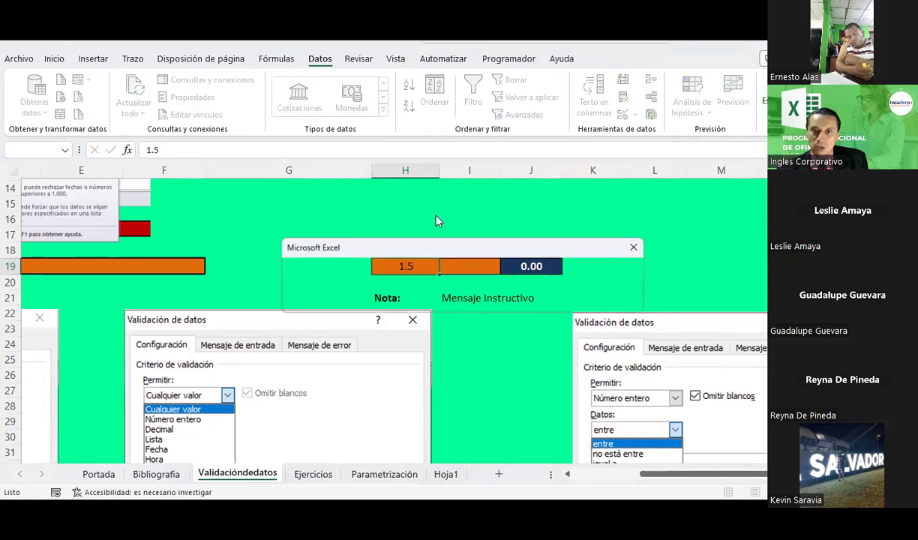
key(Return)
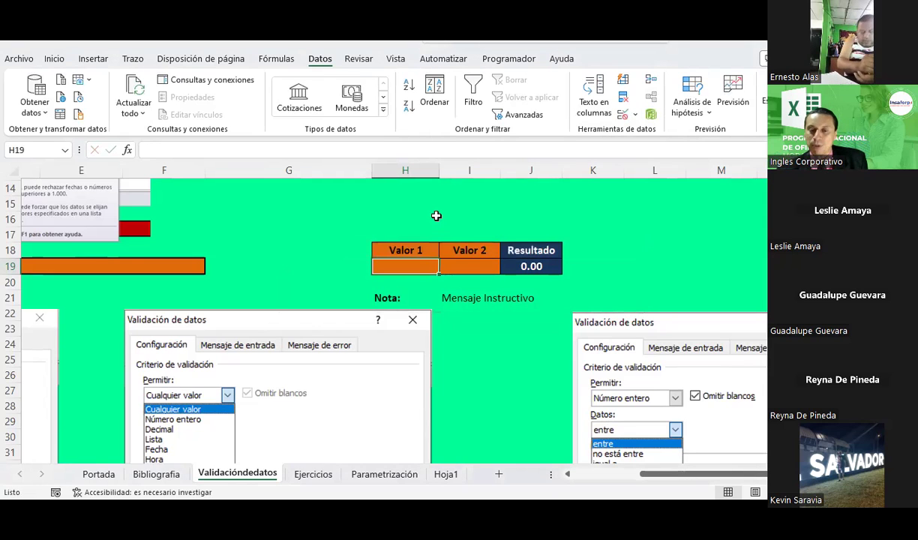
text(1.6)
key(Return)
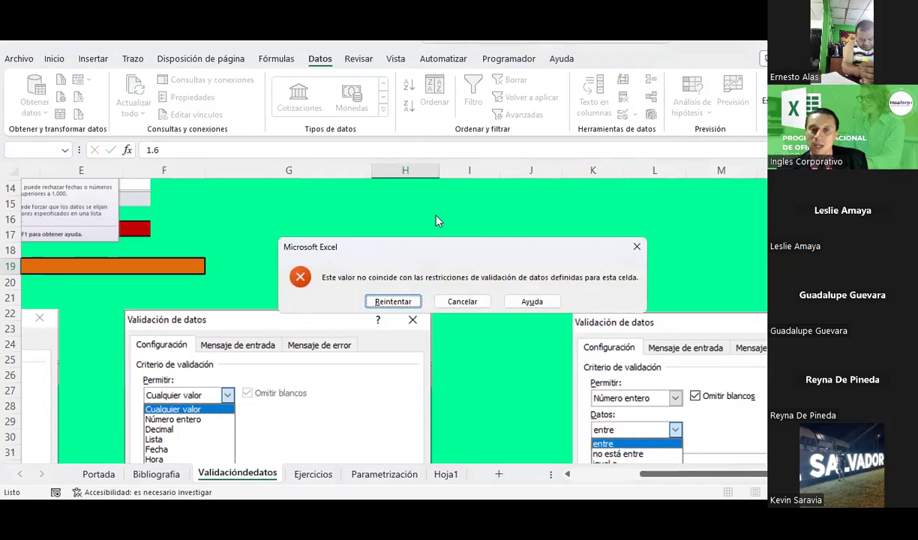
key(Escape)
text(25)
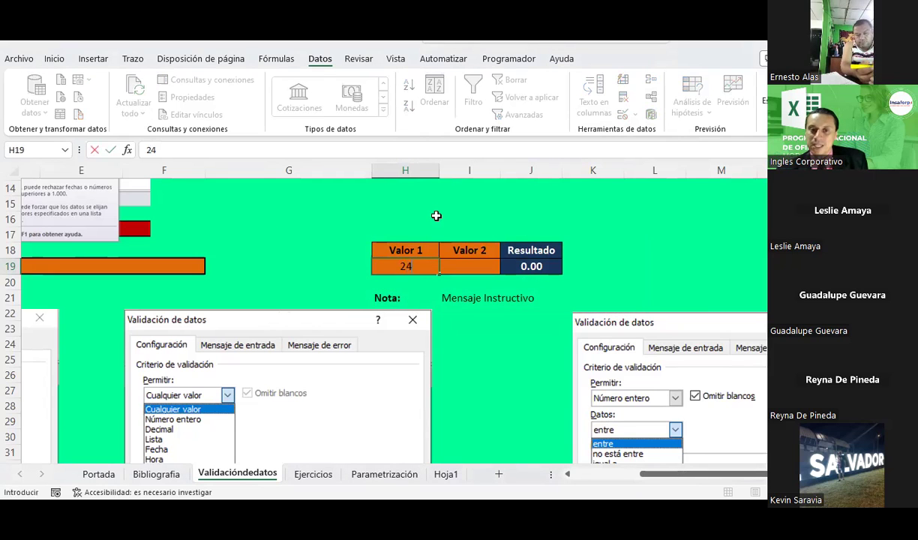
key(Return)
key(Escape)
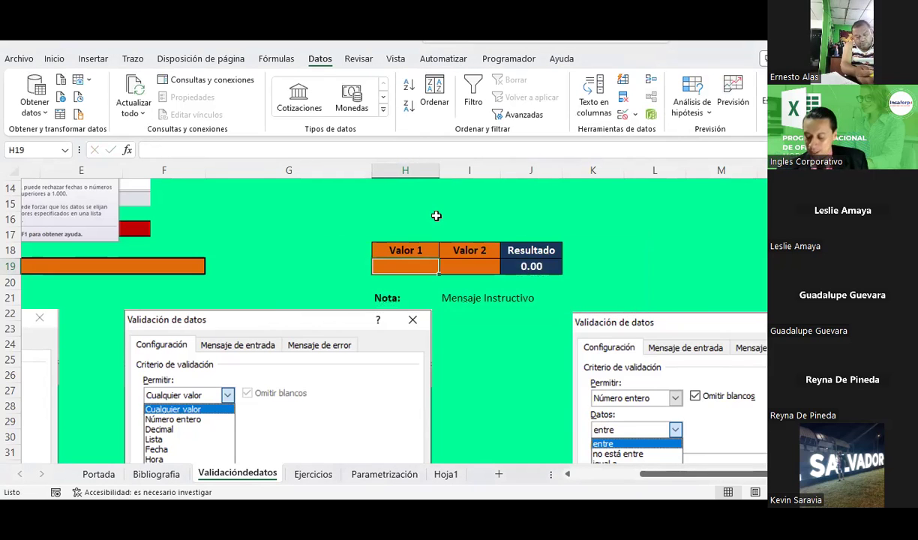
Enter 25 in Valor 1 and 26 in Valor 2, giving a Resultado of 51.00
text(25)
key(Return)
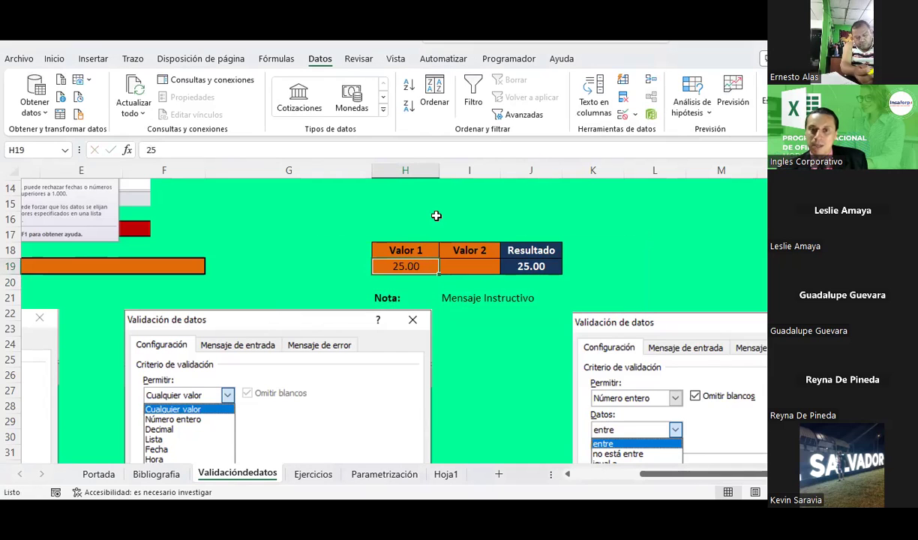
key(Right)
text(26)
key(Return)
key(Up)
key(Left)
key(Right)
key(Left)
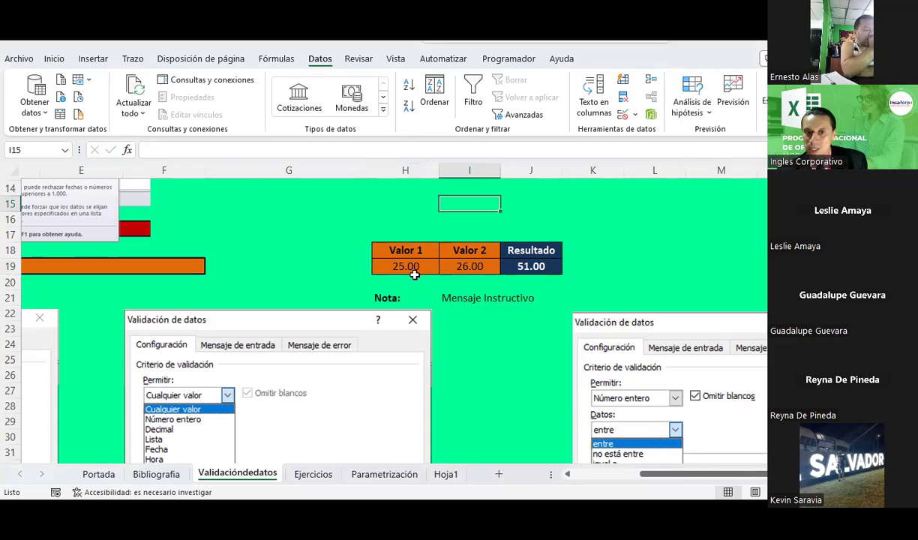
drag(413, 266, 471, 269)
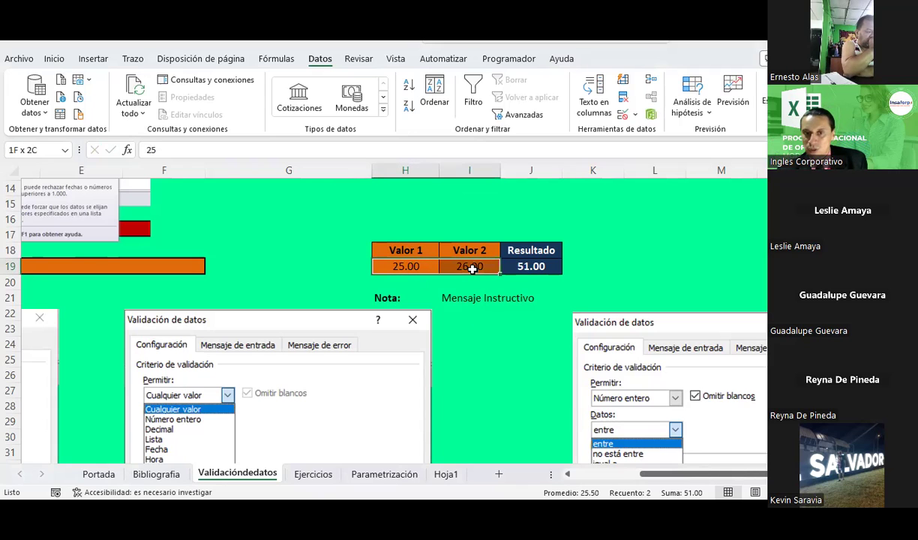
click(628, 114)
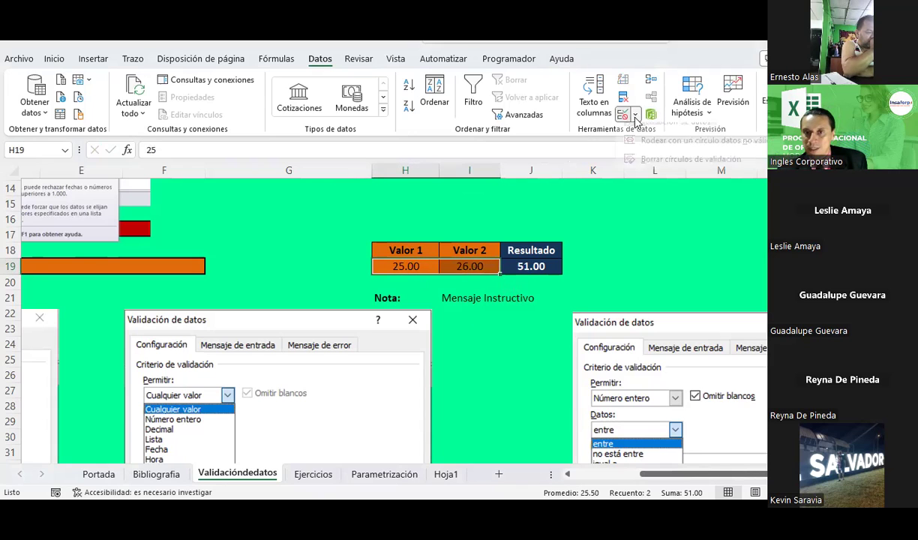
click(644, 135)
click(619, 137)
click(629, 157)
click(641, 164)
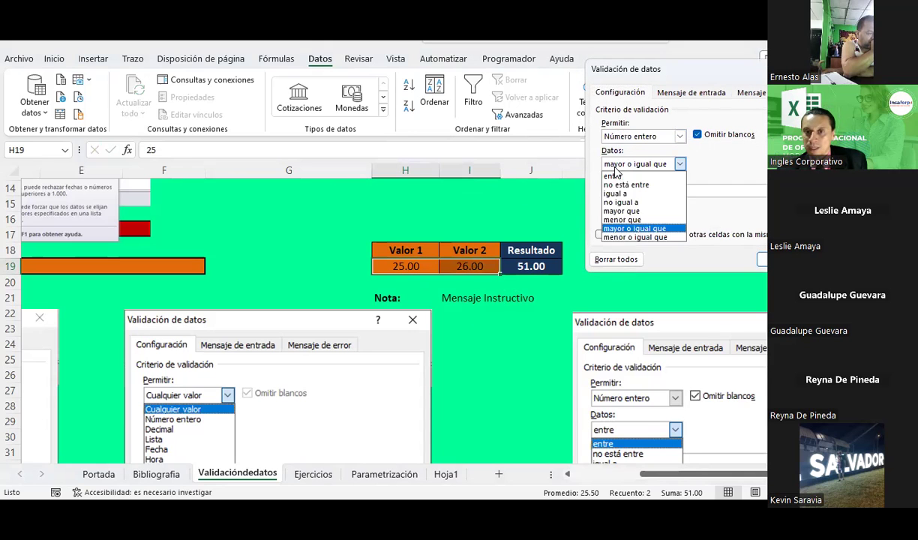
click(634, 227)
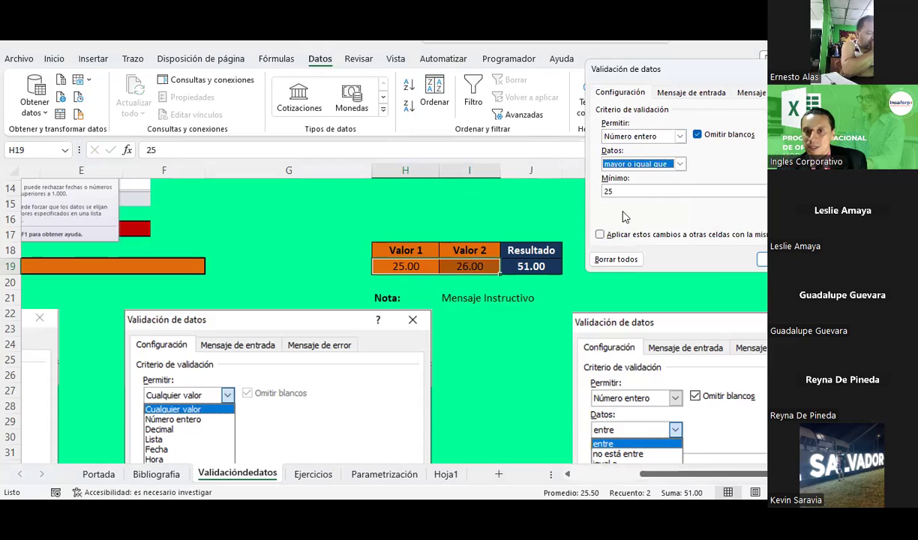
click(621, 192)
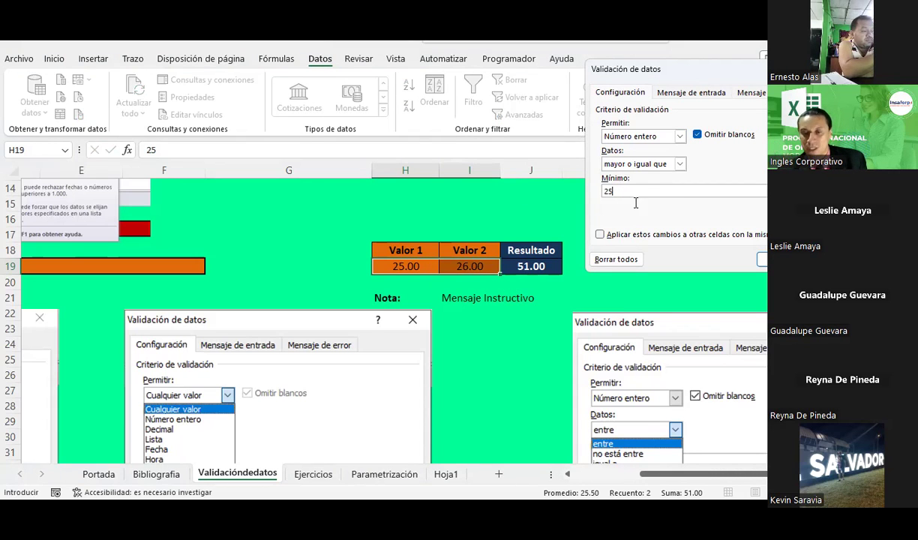
key(Return)
click(469, 282)
click(405, 266)
click(468, 266)
click(404, 264)
click(464, 266)
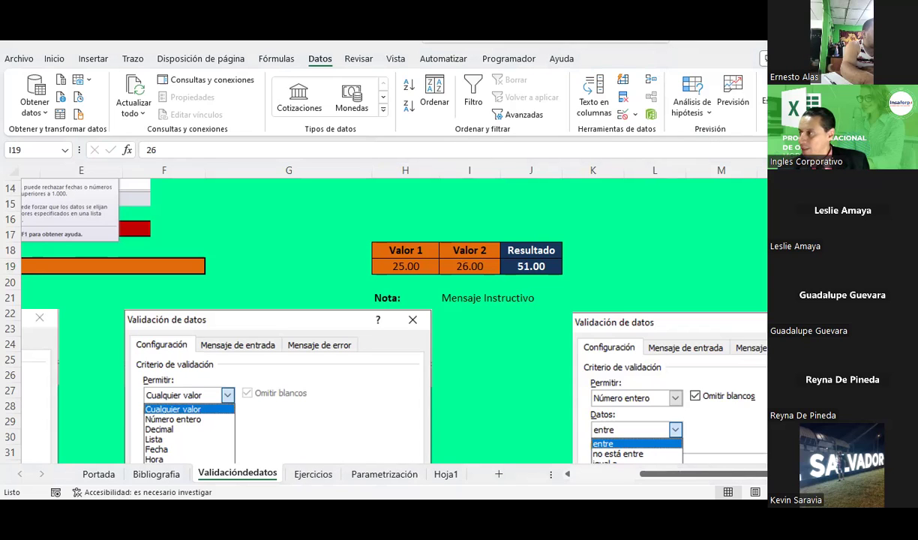
click(642, 238)
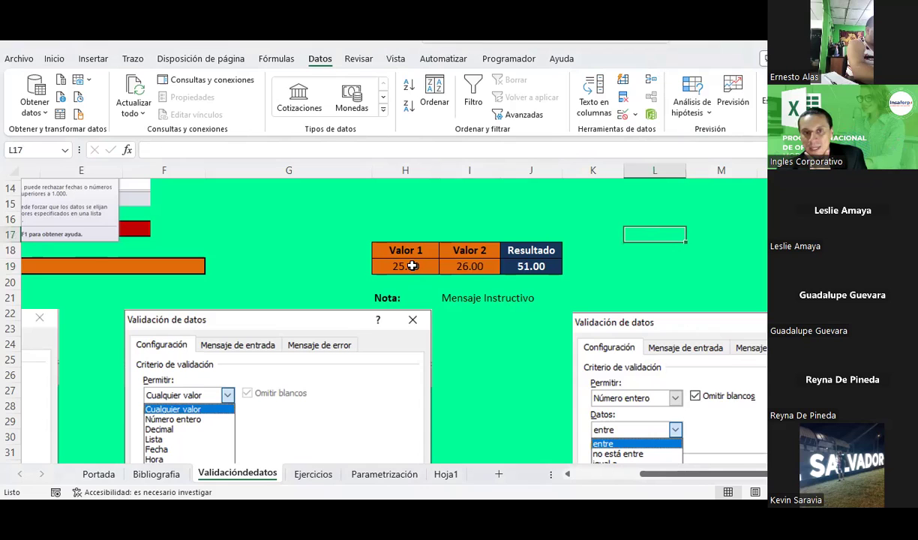
Select H19:I19, open Validación de datos and change Permitir to Decimal
drag(412, 265, 471, 266)
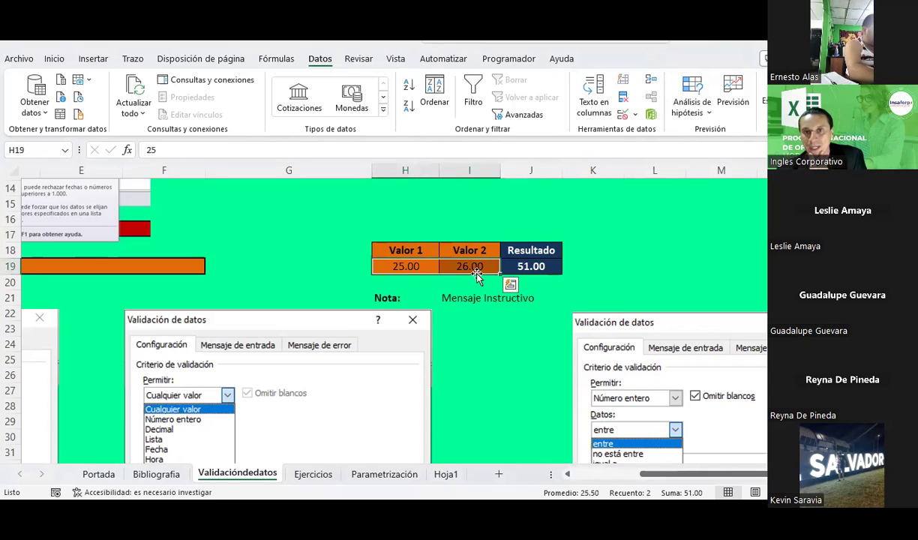
click(416, 292)
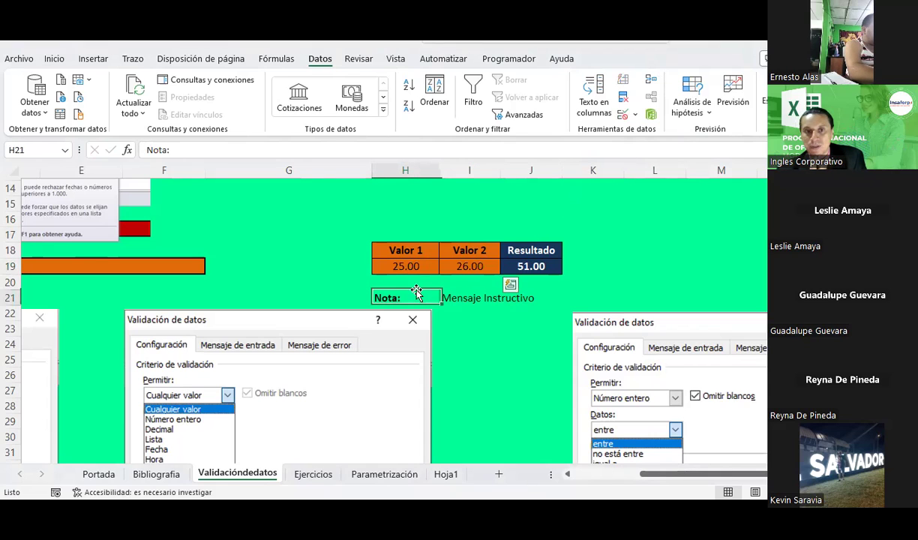
drag(406, 265, 469, 266)
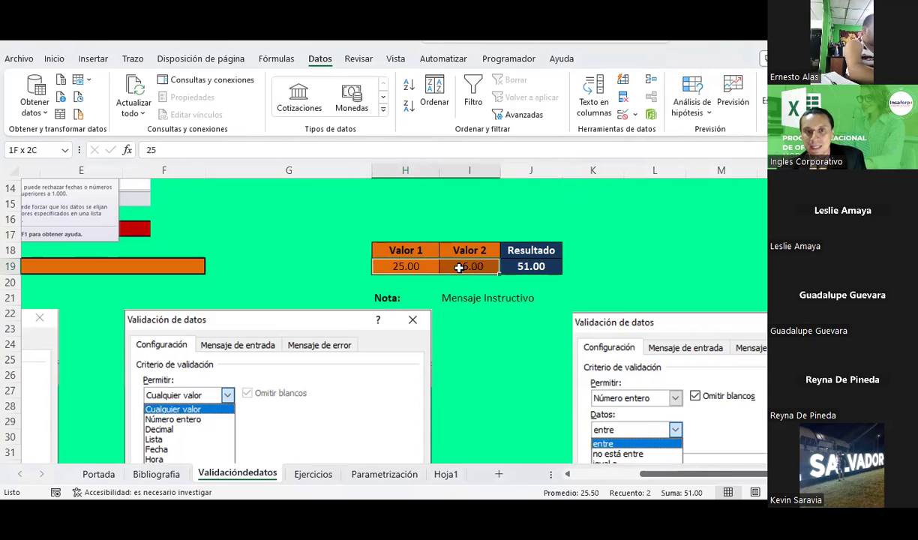
click(631, 114)
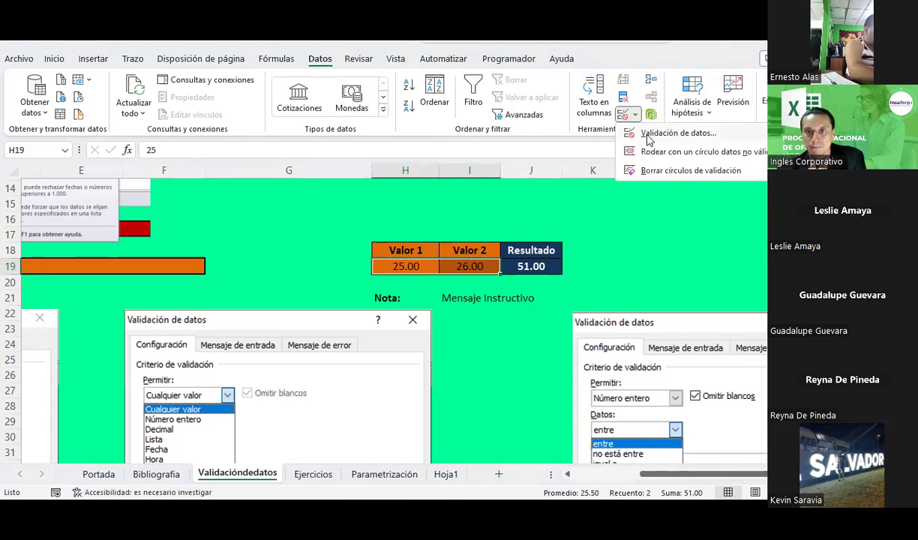
click(660, 133)
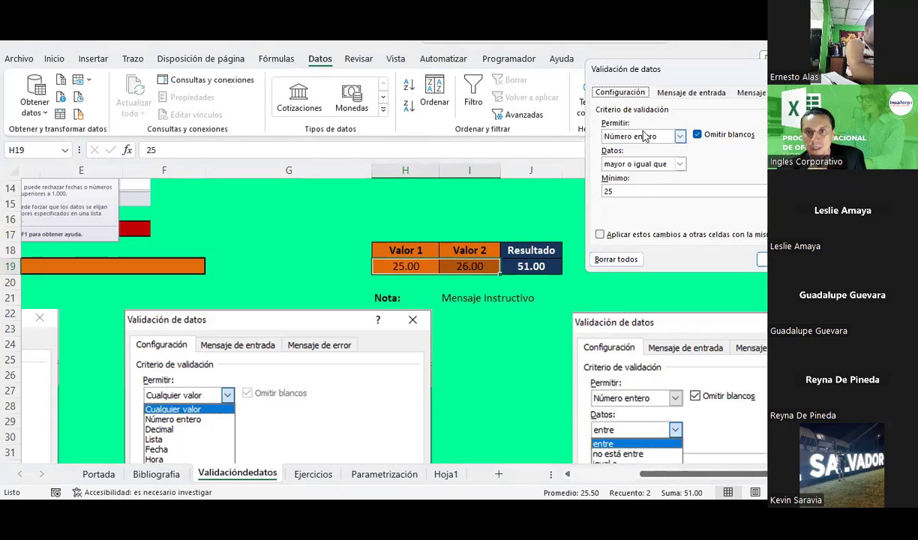
click(642, 136)
click(629, 167)
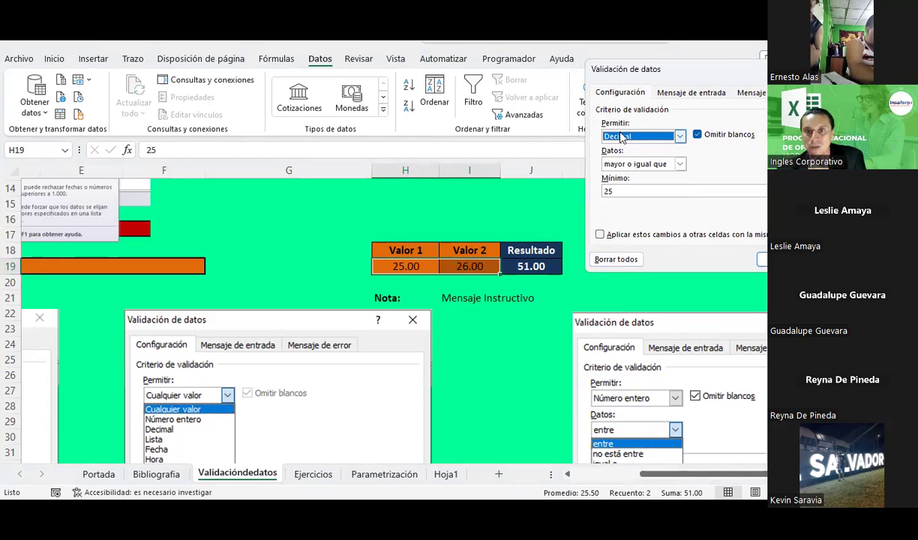
Set Datos to 'entre' with Mínimo 1 and Máximo 2, and apply the rule
click(646, 163)
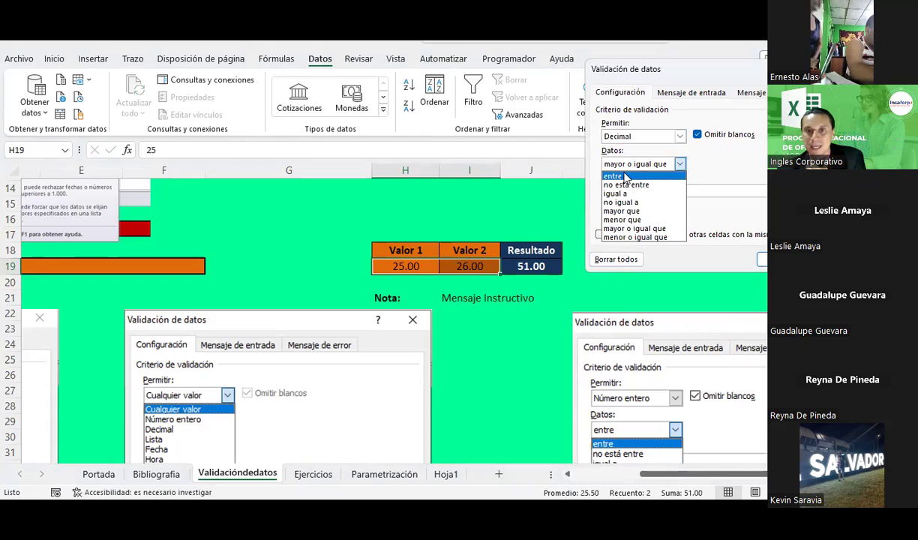
click(625, 176)
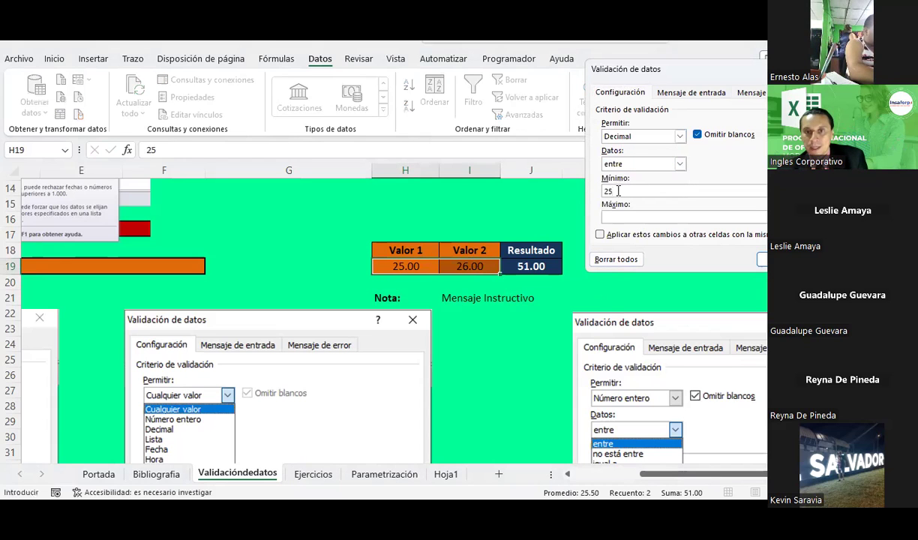
key(BackSpace)
key(BackSpace)
text(1)
key(Tab)
text(2)
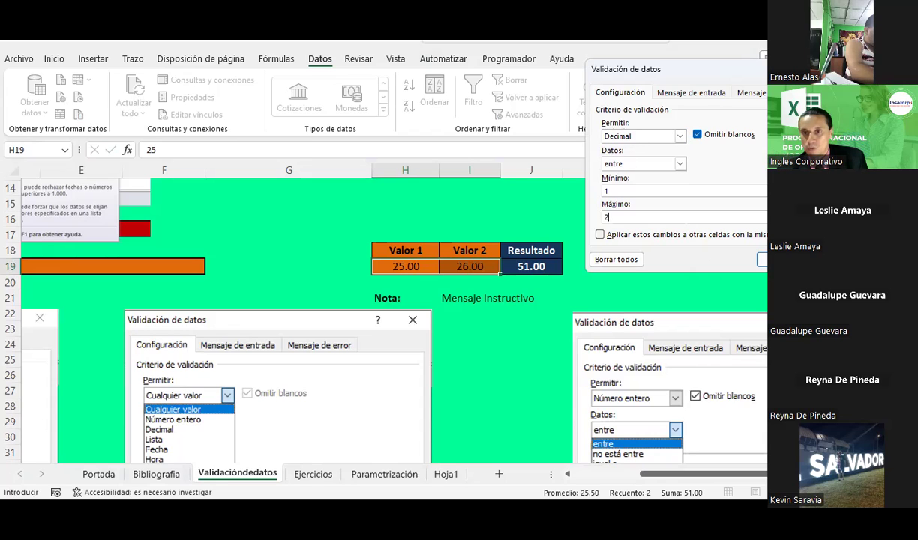
key(Return)
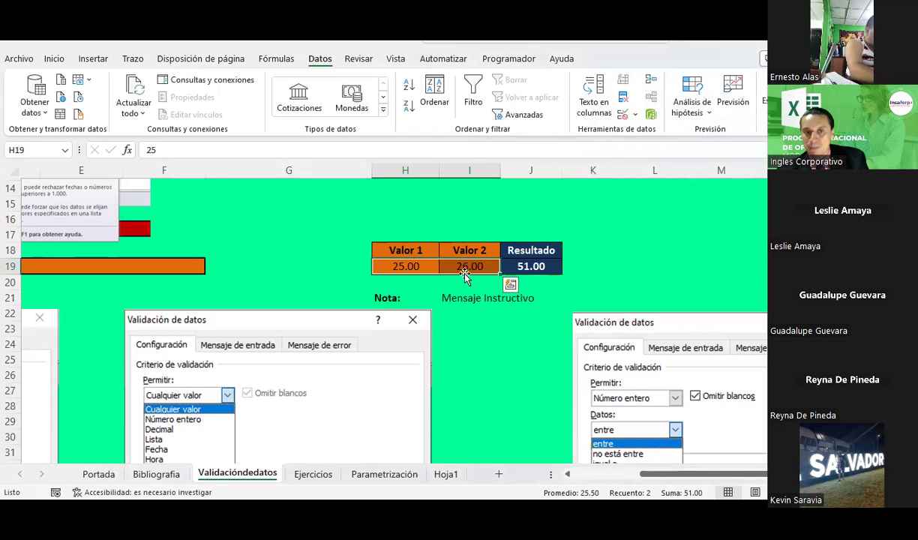
Test the new rule by entering 0.5 in Valor 1
double_click(412, 266)
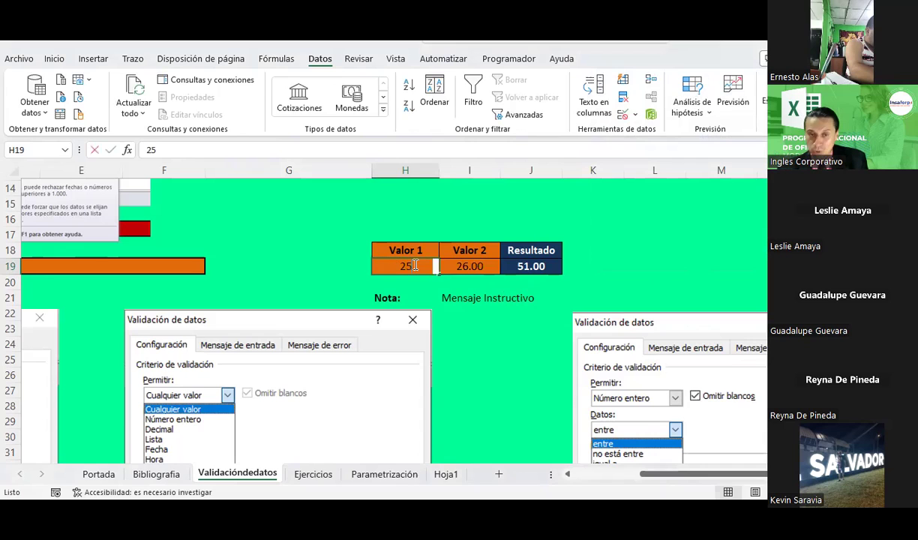
key(BackSpace)
key(BackSpace)
text(0.5)
key(Return)
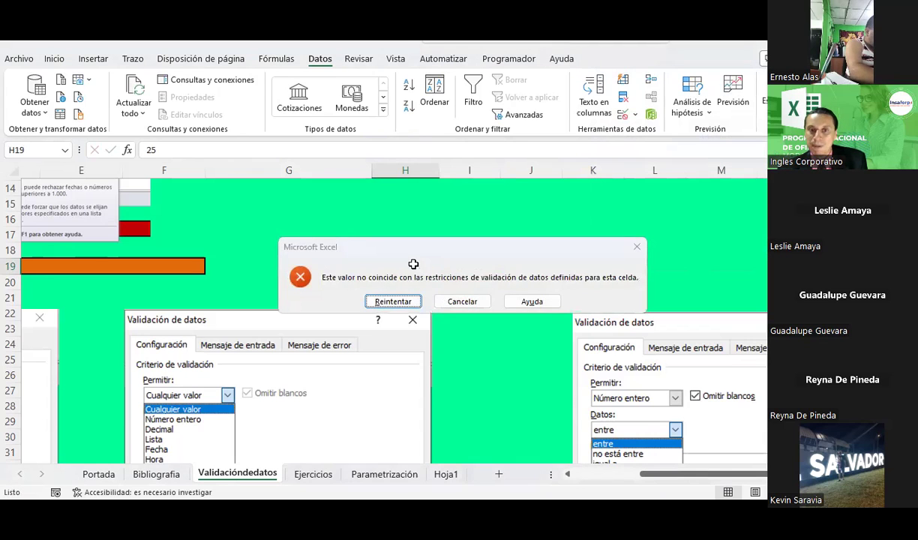
Dismiss the error, then enter 1.5 in Valor 1 and 2 in Valor 2
key(Escape)
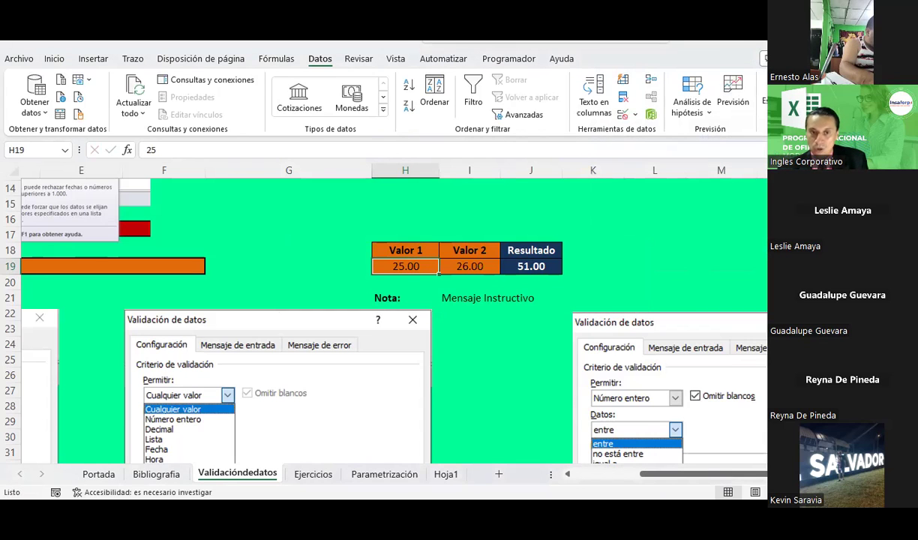
text(1.5)
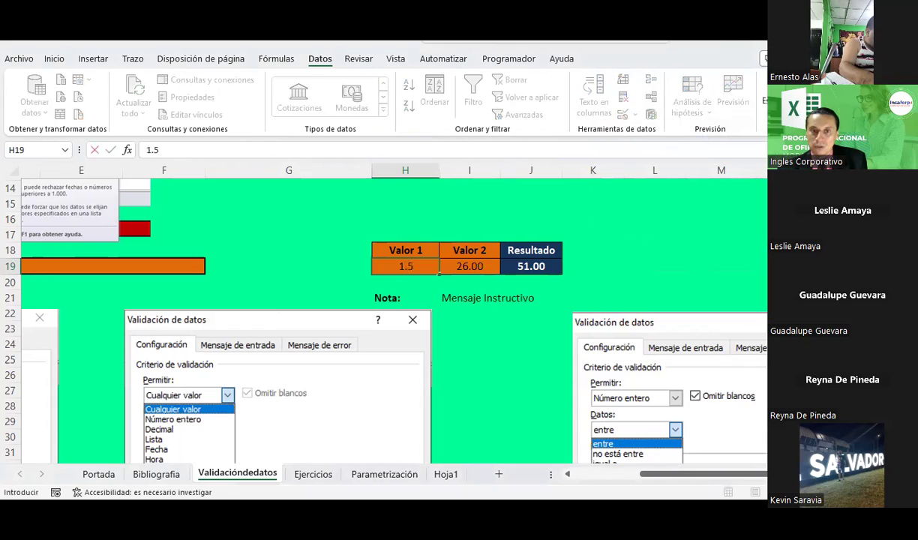
key(Tab)
click(405, 266)
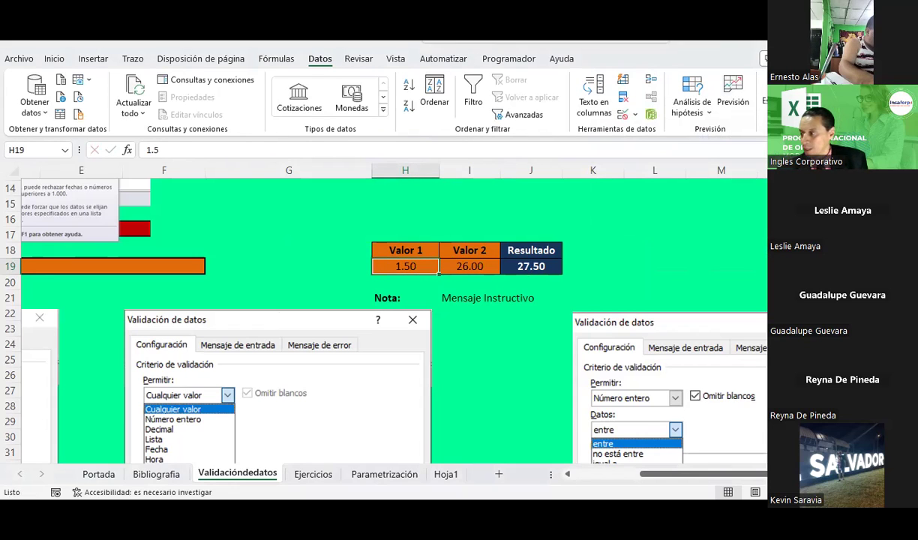
click(469, 266)
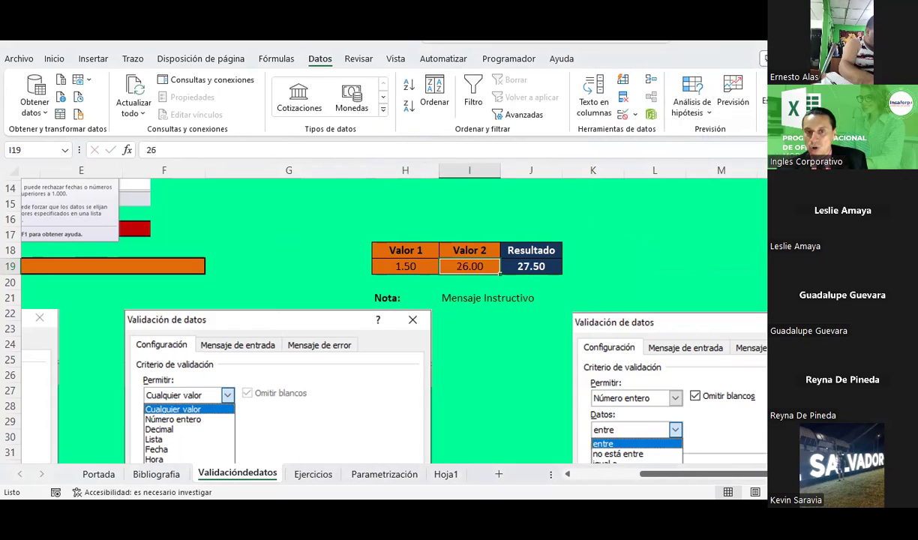
text(2)
key(Return)
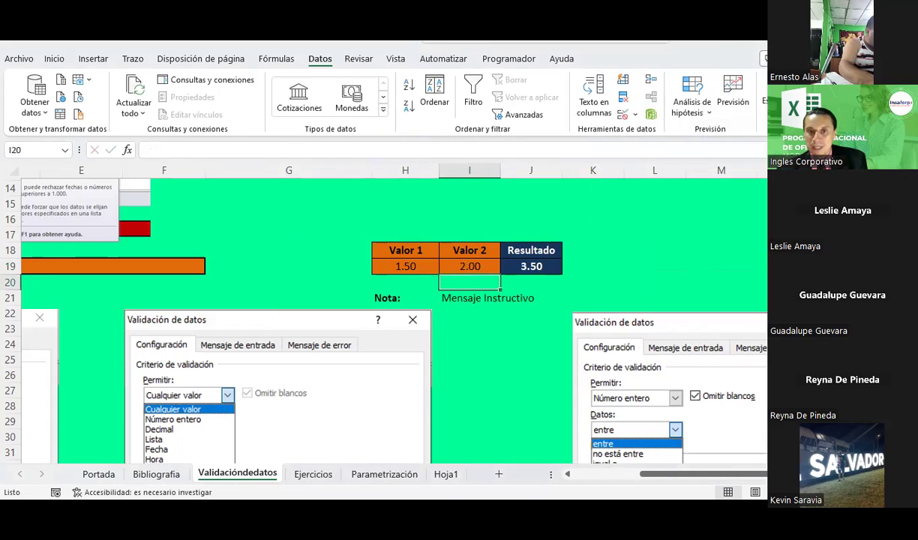
Try entering 2.5 in Valor 2 and dismiss the resulting validation error
key(Left)
key(Right)
key(Left)
key(Right)
key(Left)
key(Right)
text(2.5)
key(Return)
key(Escape)
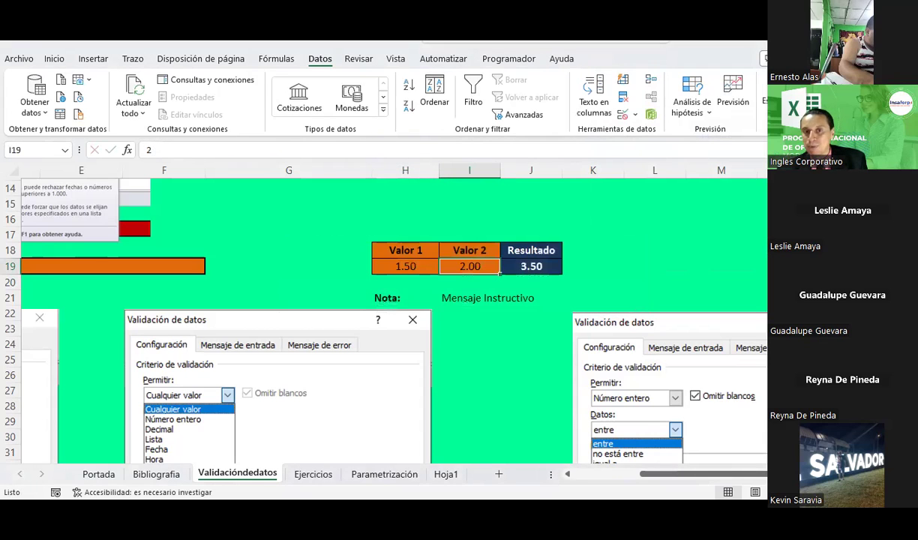
Enter 1.6, 1.7, 1.8 and 1.9 in turn in Valor 2, finishing with 2 for Resultado 3.50
text(1.6)
key(Return)
key(Up)
text(1.7)
key(Return)
key(Up)
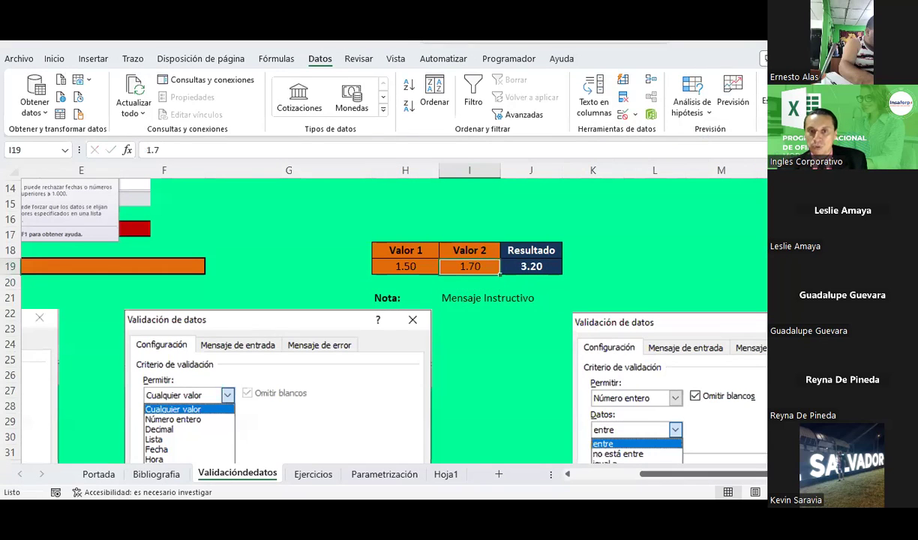
text(1.8)
key(Return)
key(Up)
text(1.9)
key(Return)
key(Up)
text(1.1)
text(0)
key(BackSpace)
key(BackSpace)
key(BackSpace)
text(2)
key(Return)
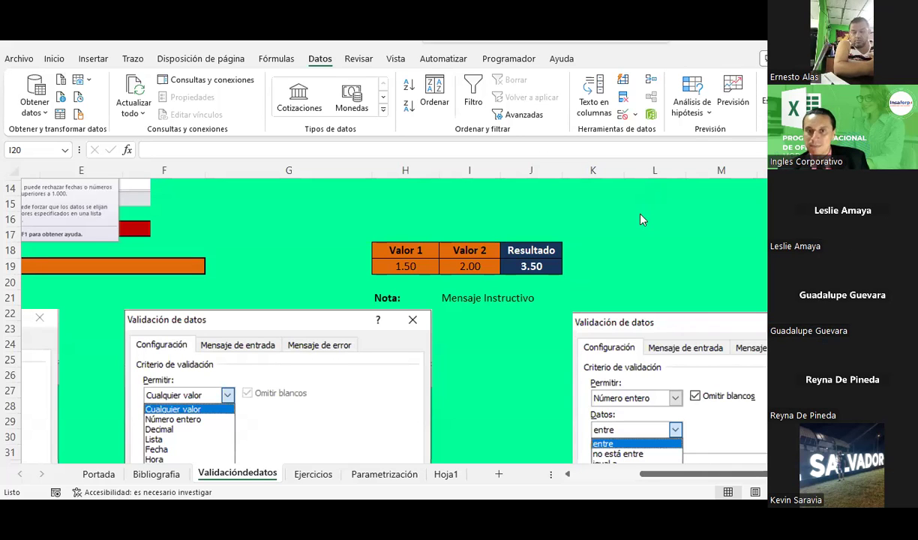
click(476, 283)
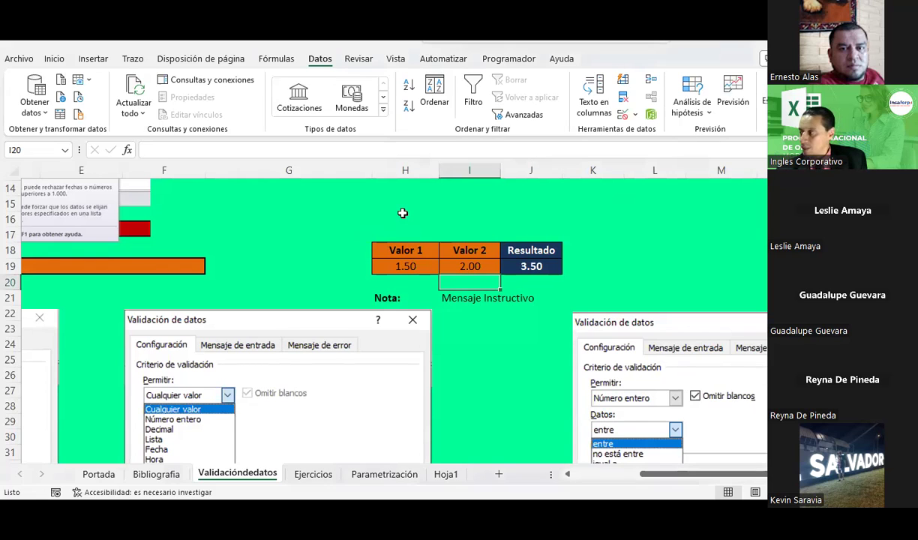
click(405, 268)
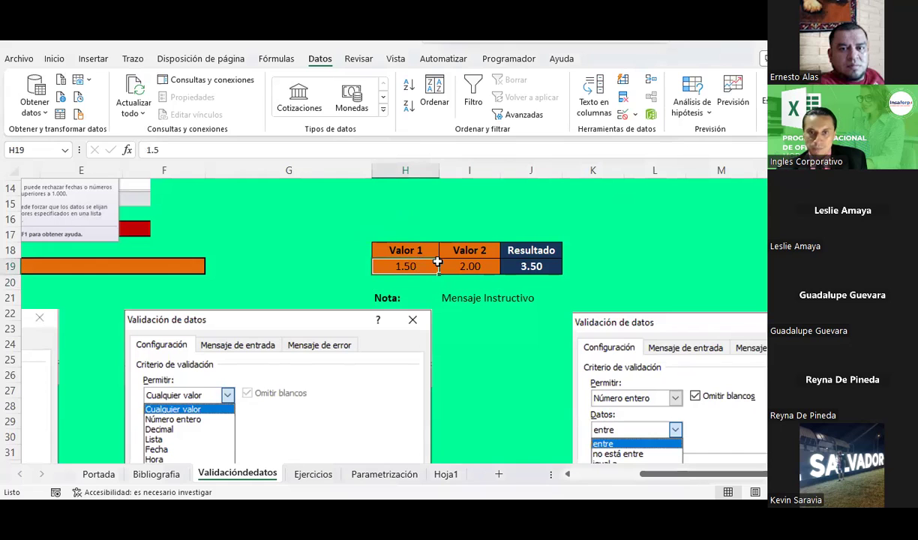
drag(404, 264, 468, 266)
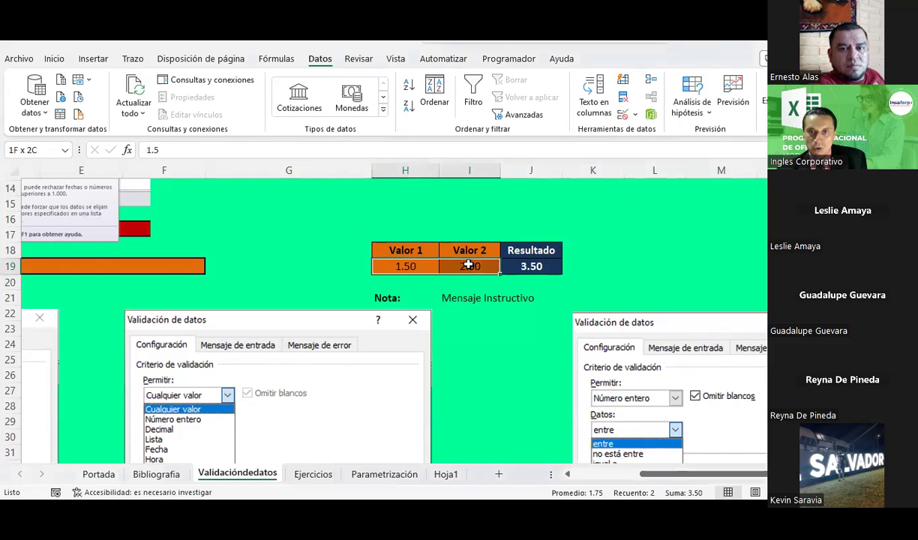
click(634, 114)
click(658, 247)
click(658, 247)
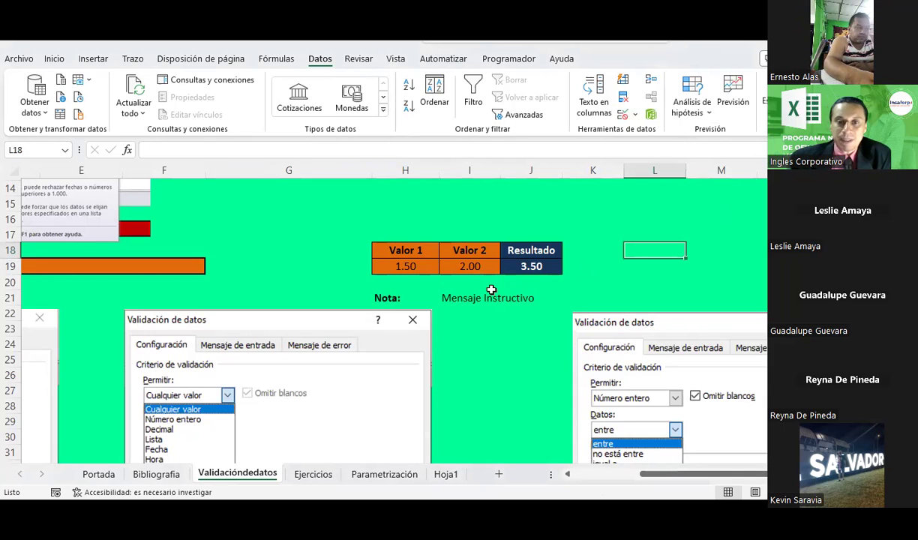
drag(409, 266, 453, 262)
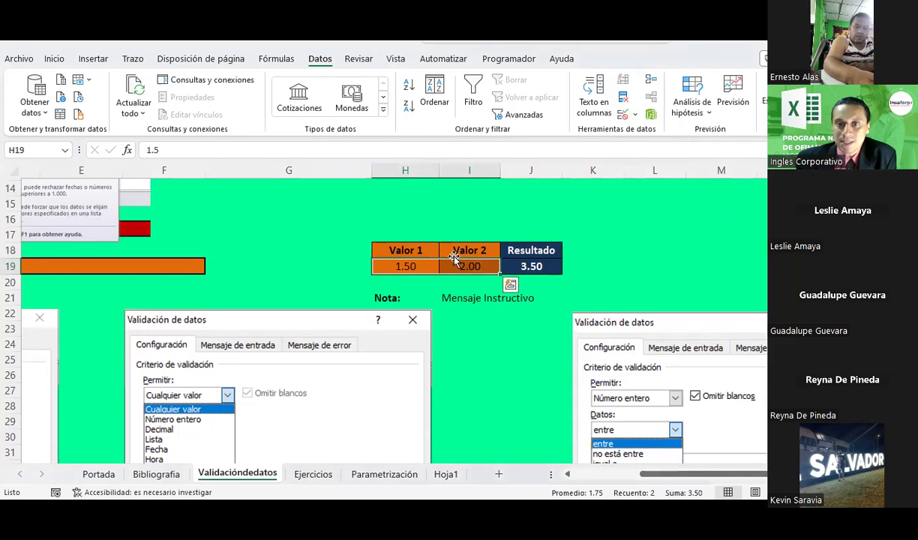
click(489, 298)
drag(399, 266, 449, 257)
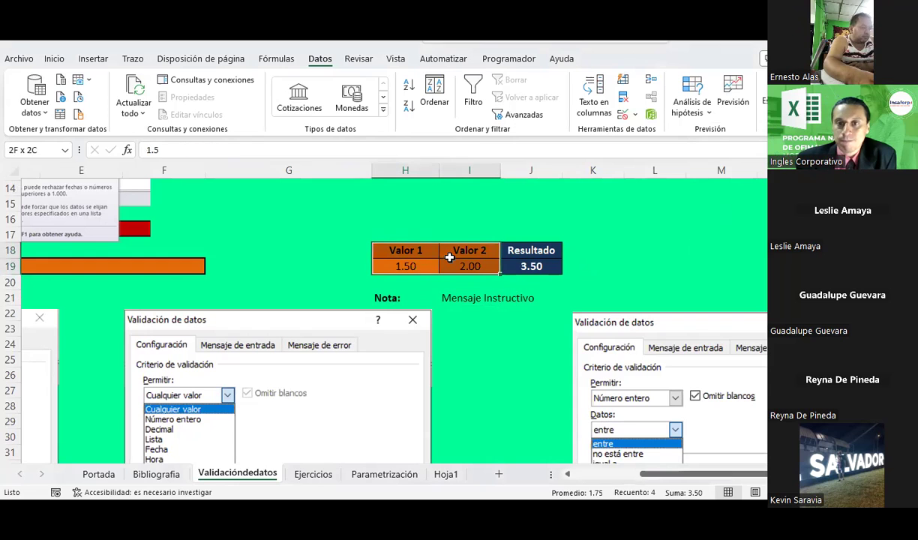
click(634, 114)
click(633, 131)
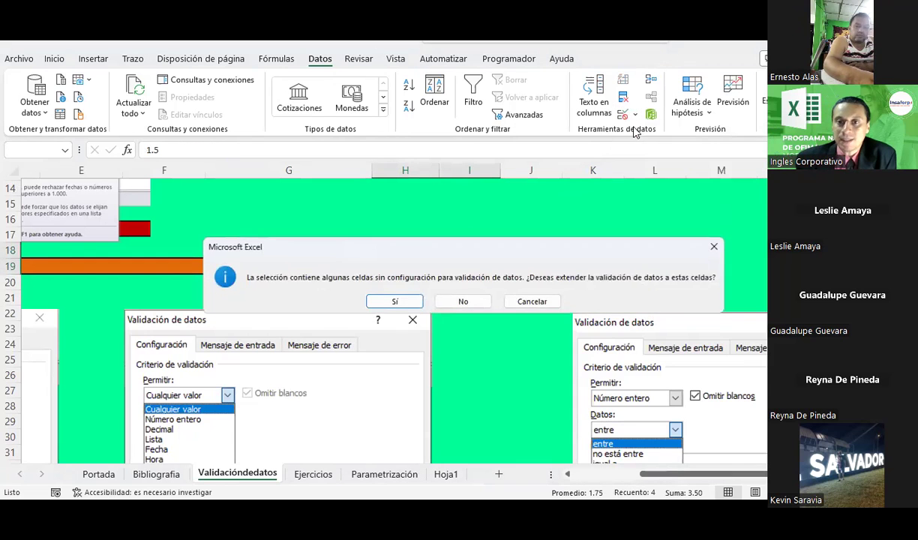
click(394, 301)
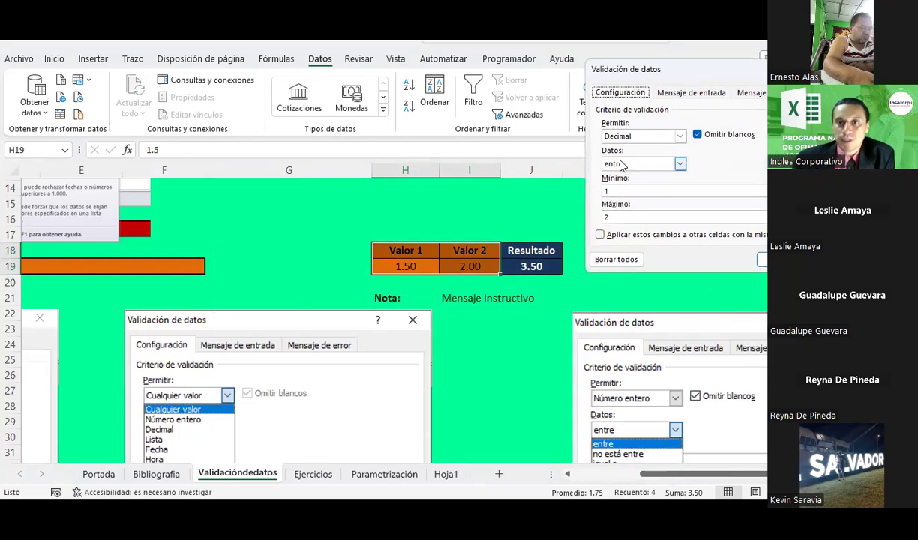
click(649, 135)
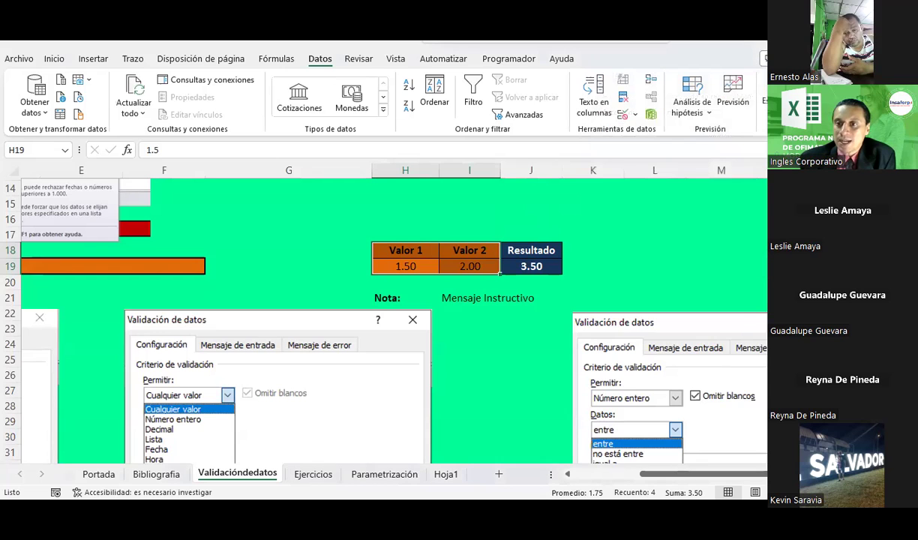
Enter 1 in cell L10 to start the value list
scroll(685, 235, up, 2)
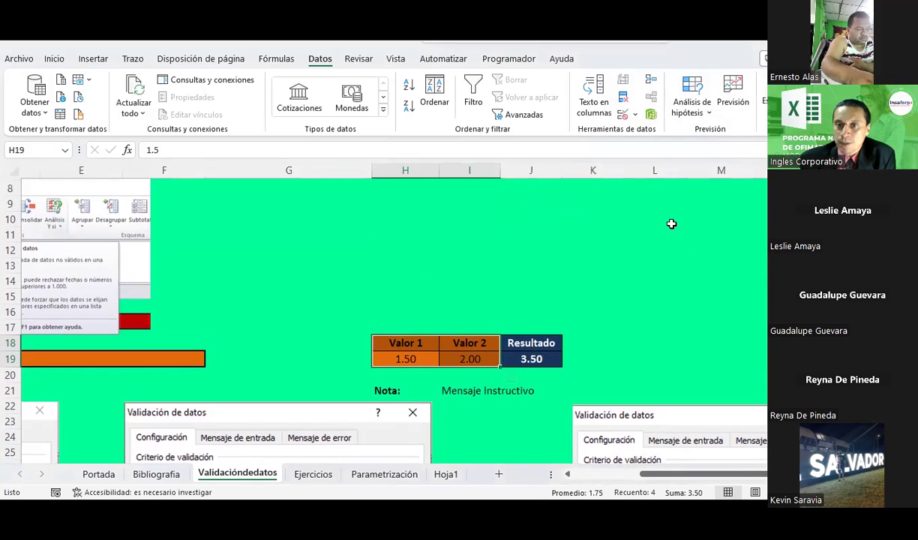
click(671, 221)
text(1)
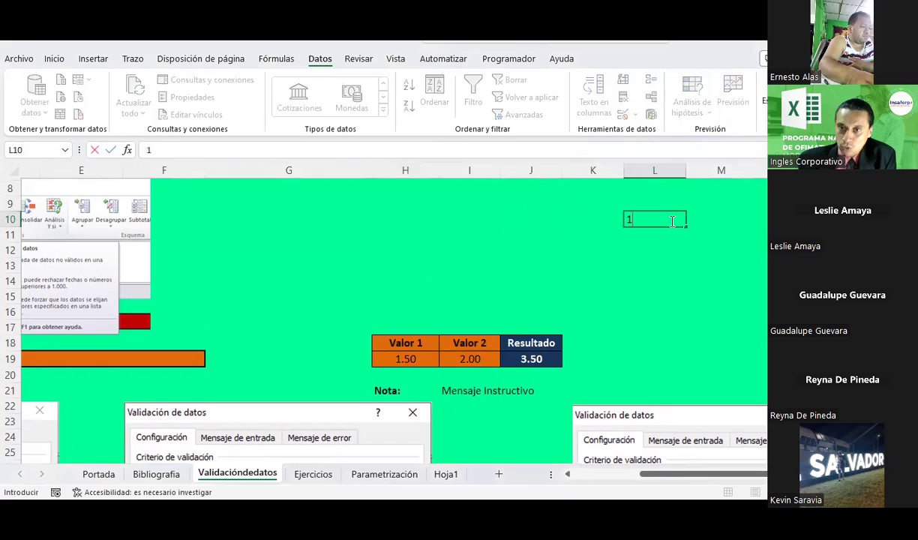
key(Return)
Put the formula =+L10+.1 in L11 so it shows 1.1, then select L10:L11
text(1.2)
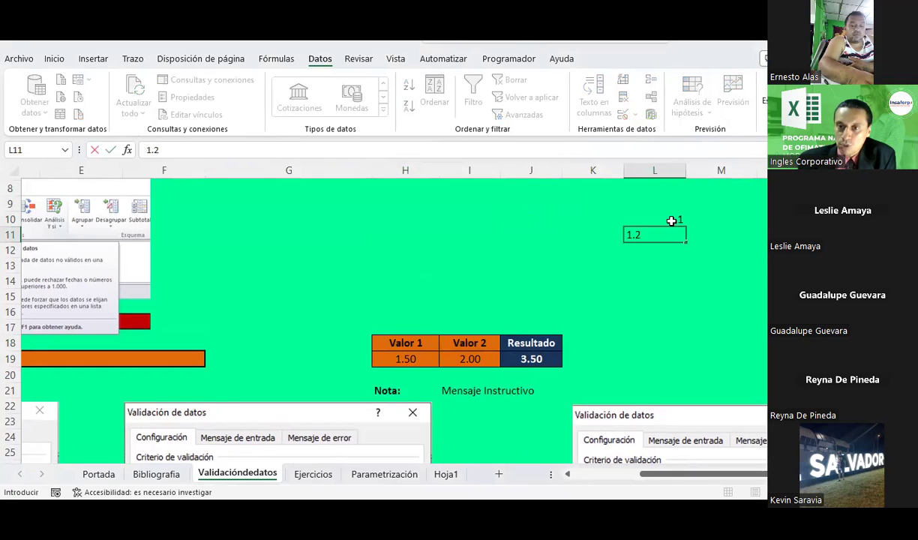
key(Return)
key(Up)
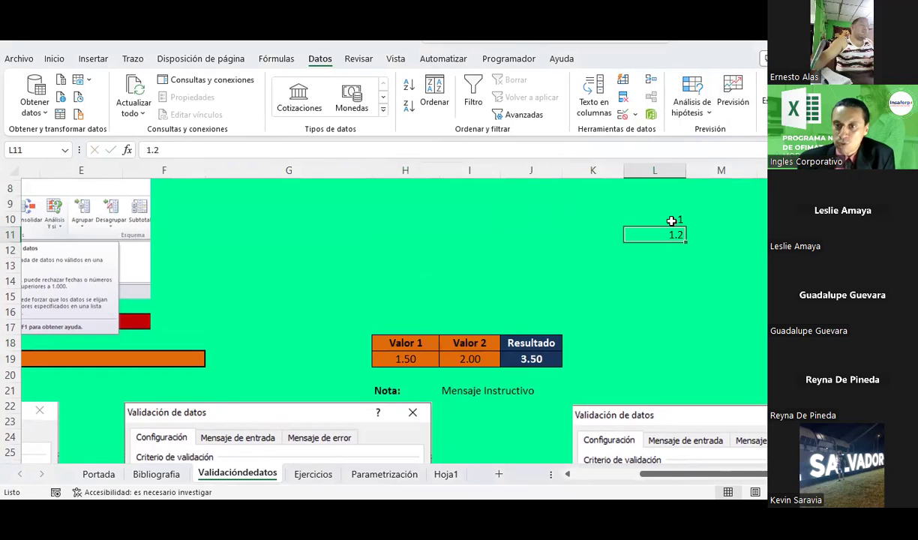
text(+)
click(671, 221)
text(+)
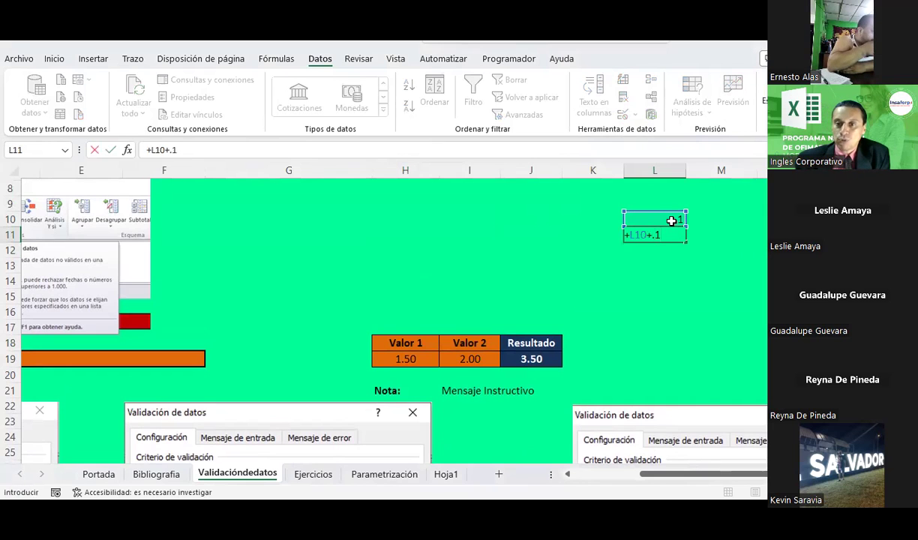
key(Return)
drag(666, 219, 671, 232)
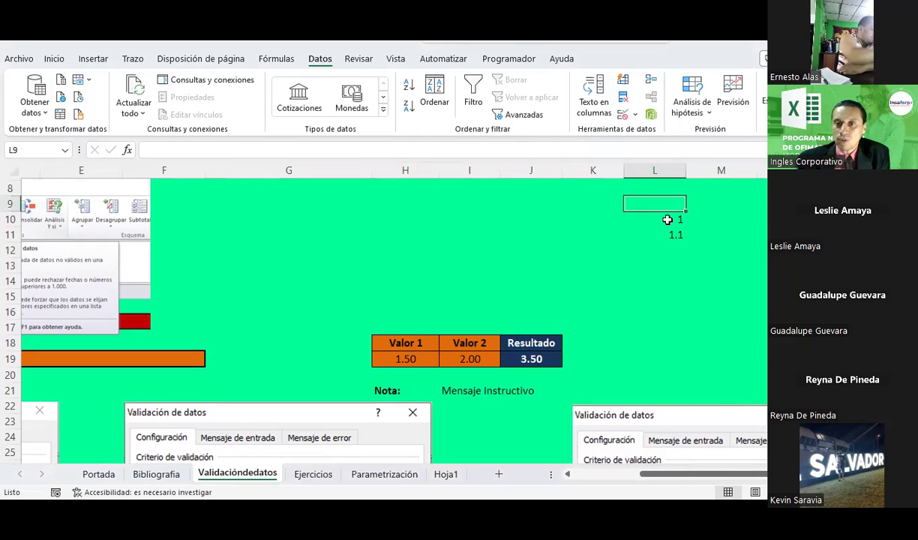
click(54, 59)
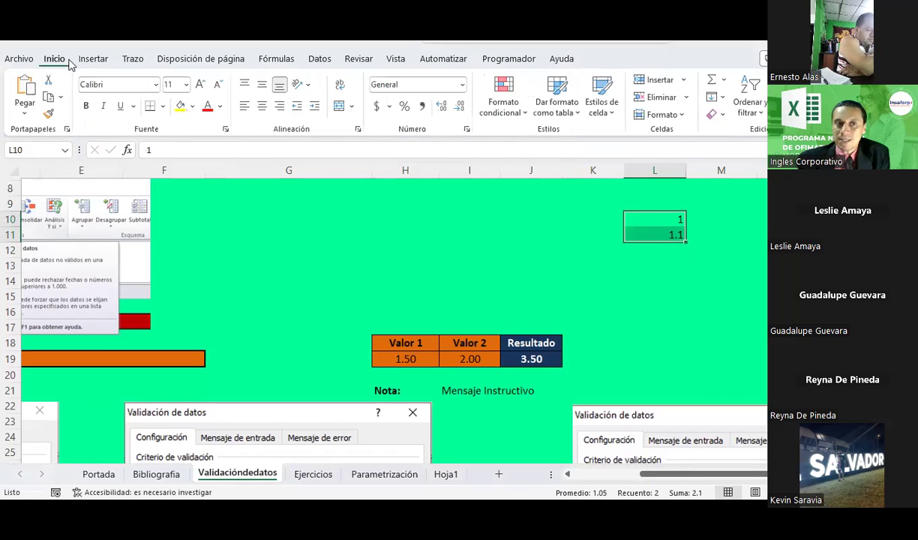
click(442, 106)
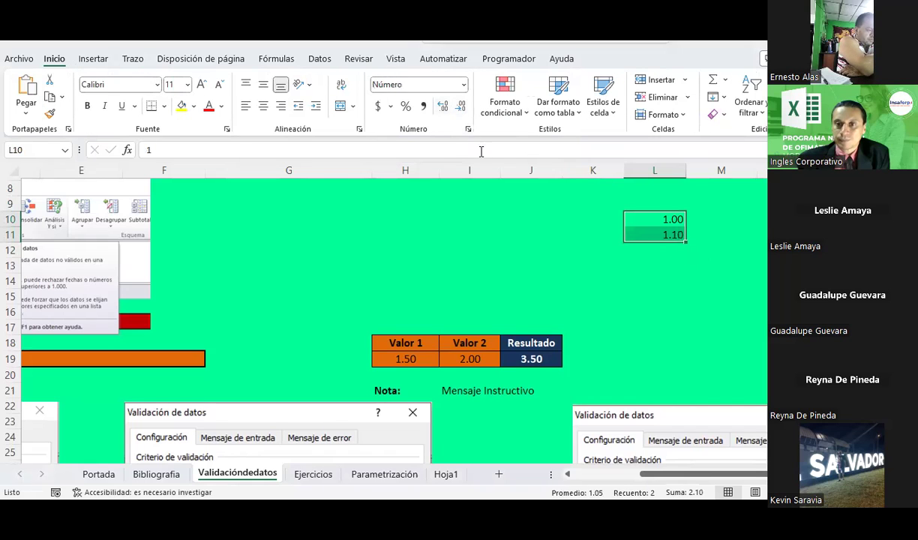
click(674, 235)
drag(684, 243, 680, 373)
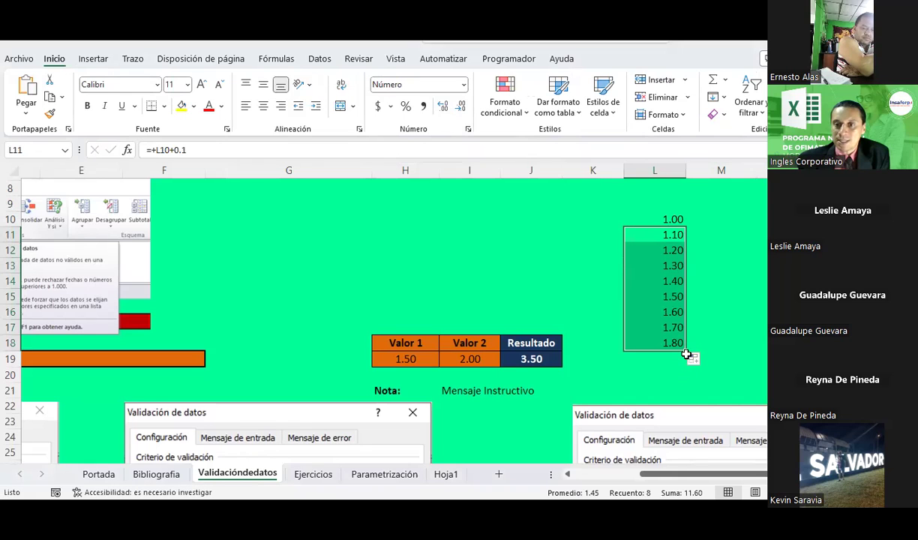
drag(686, 349, 684, 388)
click(742, 312)
drag(672, 219, 652, 373)
click(263, 106)
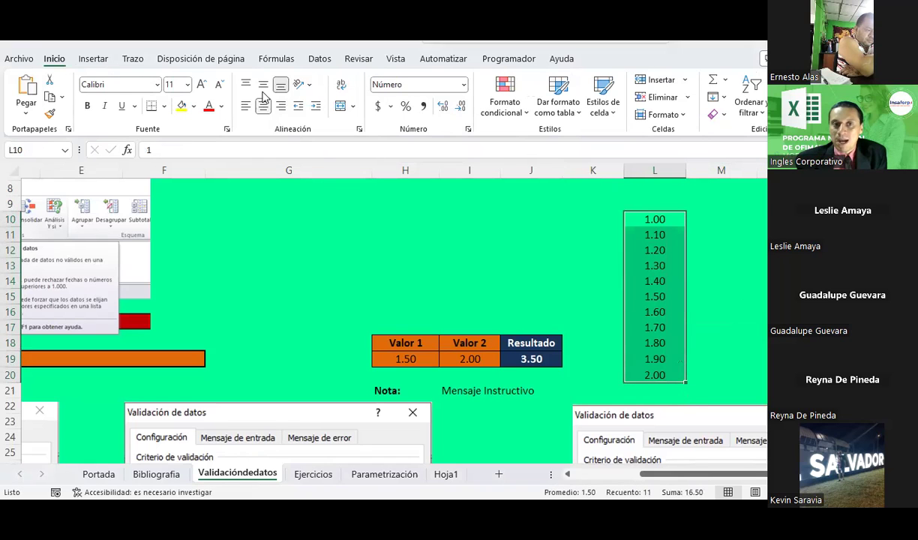
click(643, 218)
click(658, 374)
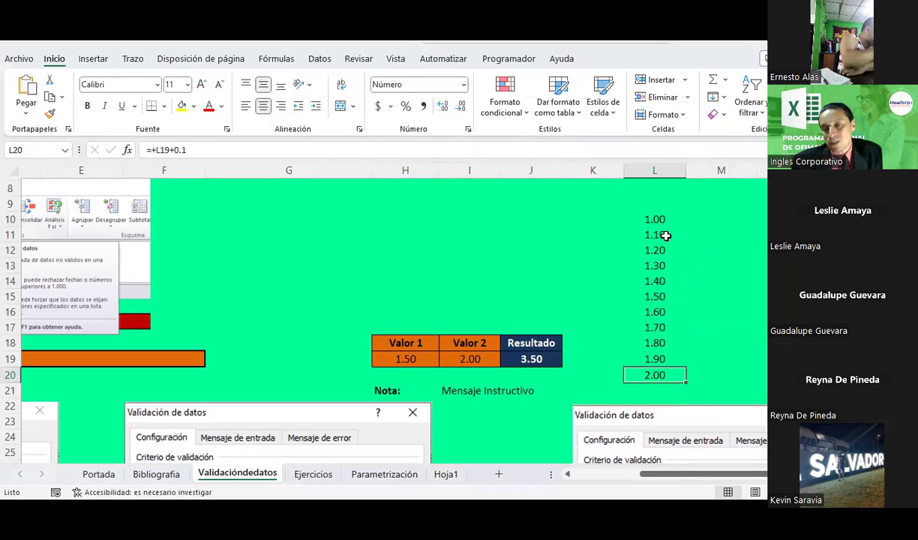
click(664, 236)
click(662, 249)
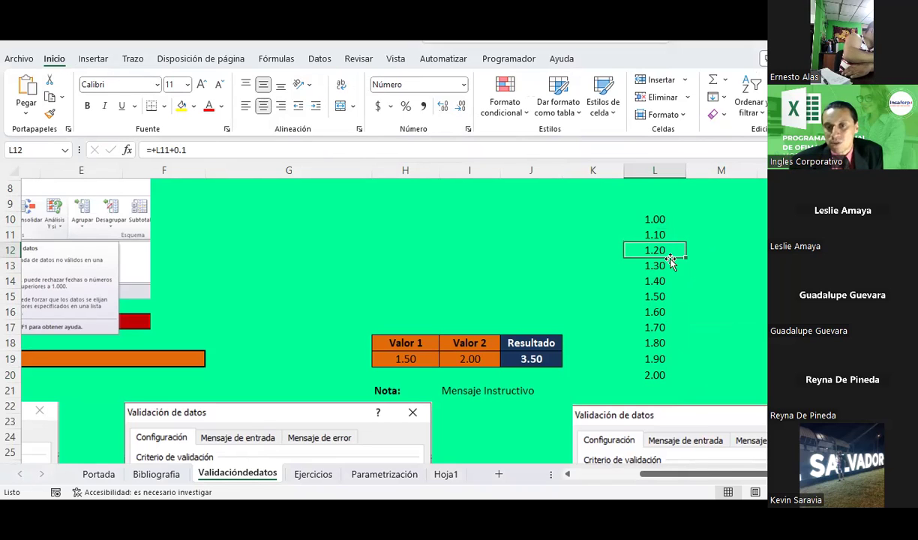
click(651, 235)
click(656, 250)
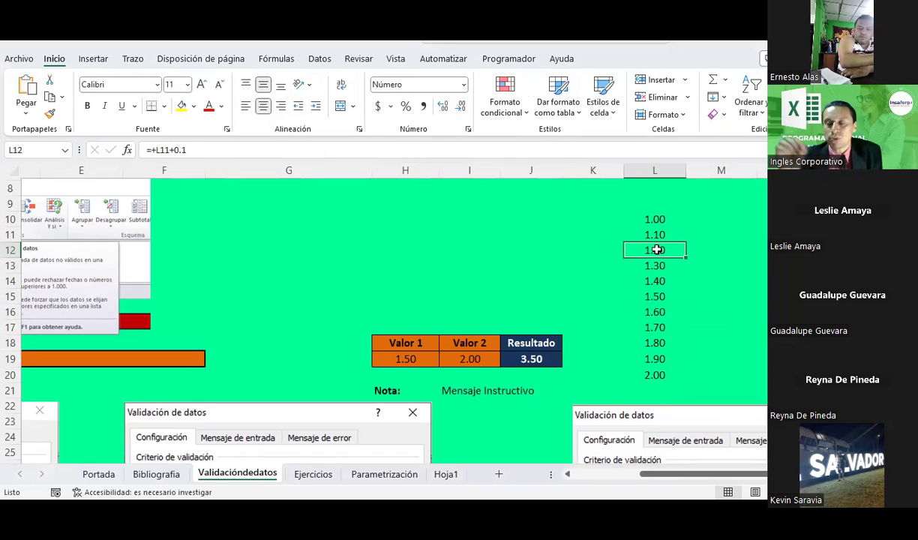
drag(652, 220, 646, 362)
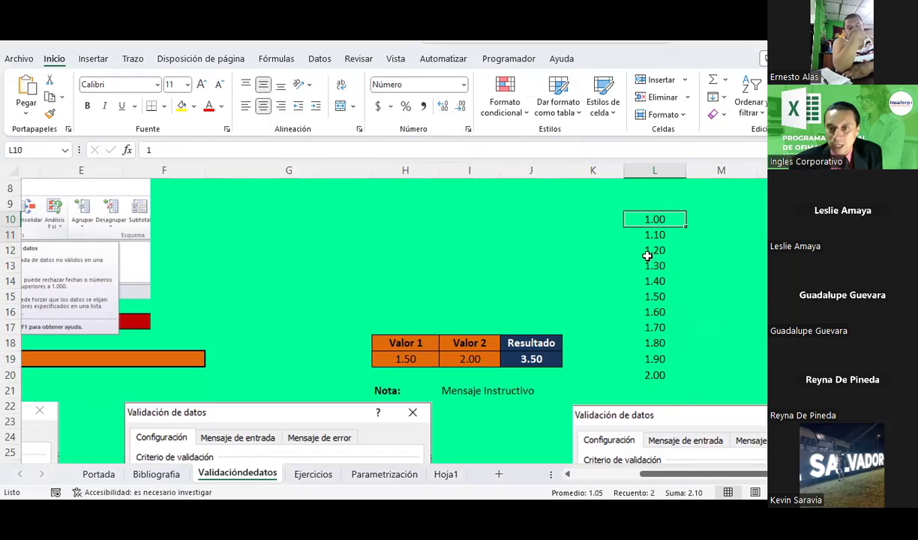
Review the L10:L20 value list and the formula in L11
click(559, 220)
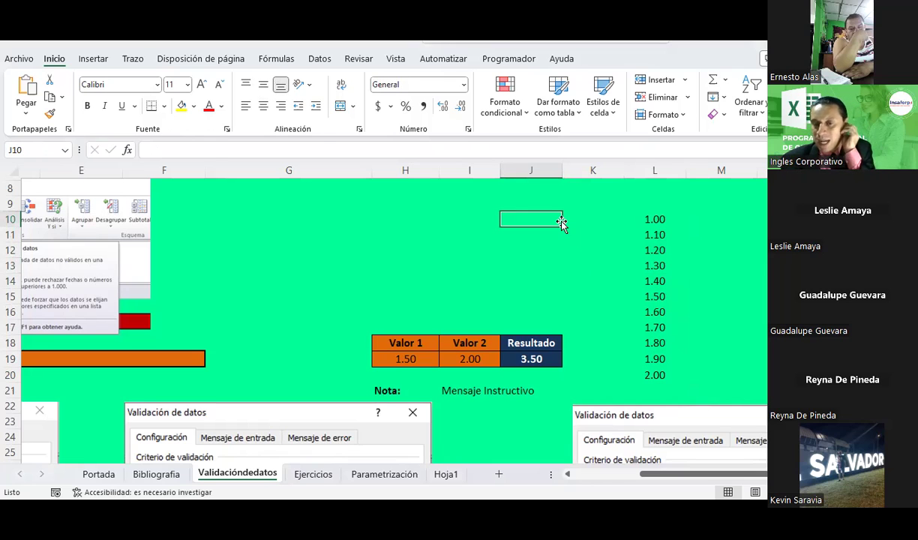
drag(653, 220, 647, 376)
click(653, 220)
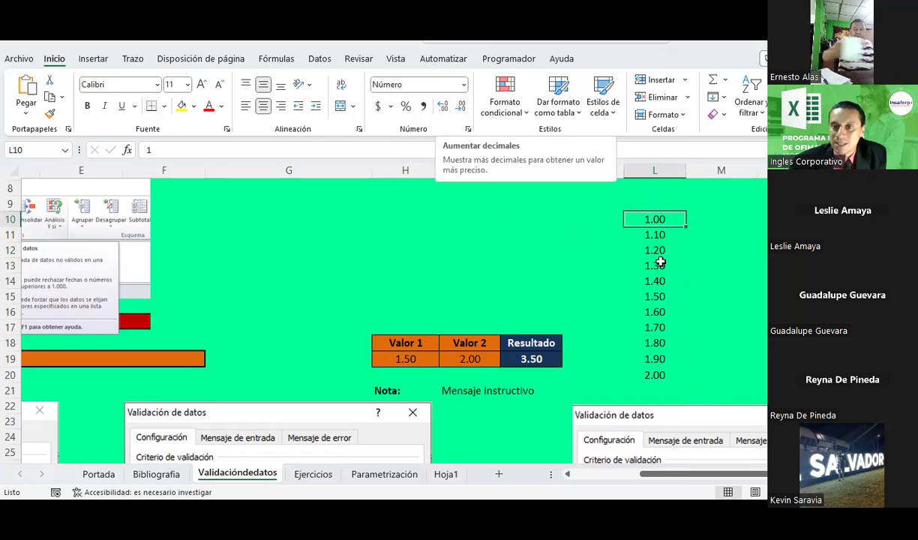
click(656, 236)
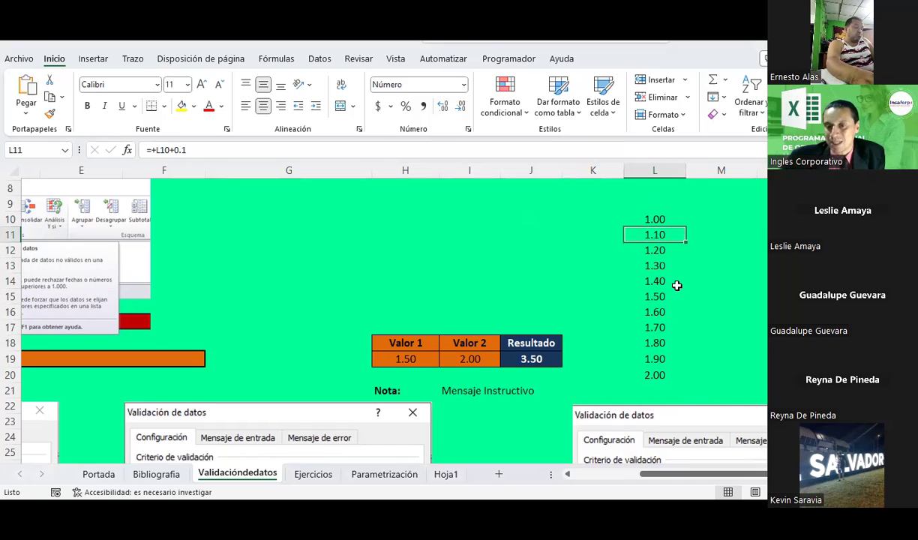
drag(656, 222, 661, 377)
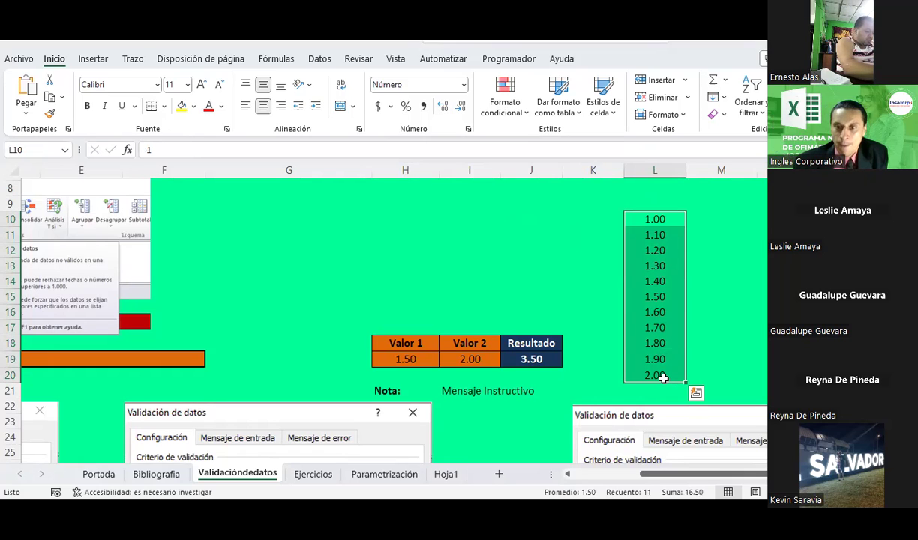
click(663, 378)
click(715, 341)
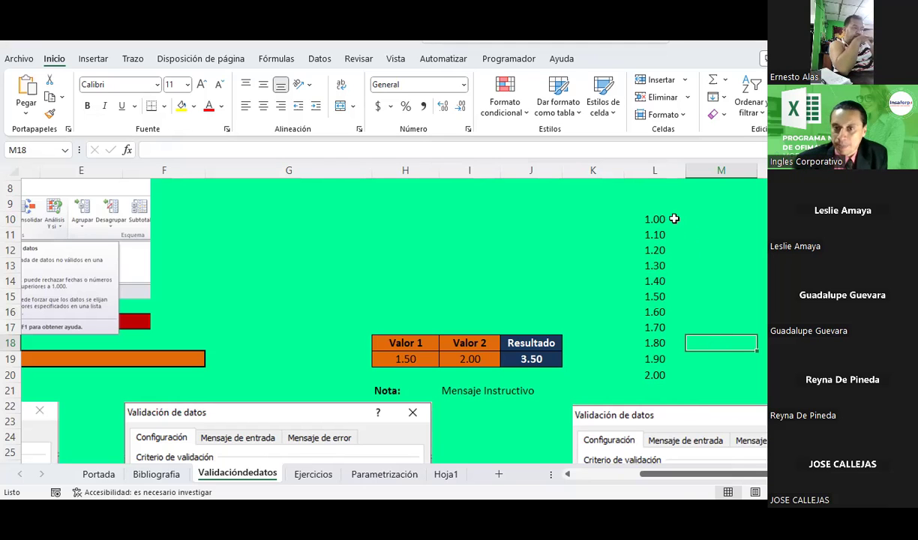
drag(659, 218, 655, 378)
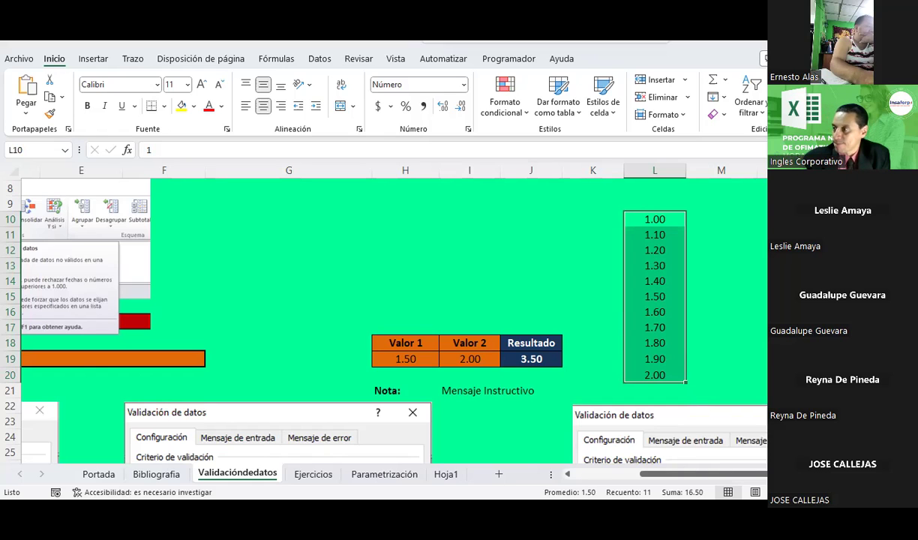
Select the Valor 1 and Valor 2 cells H19:I19 and open Datos > Validación de datos
click(473, 263)
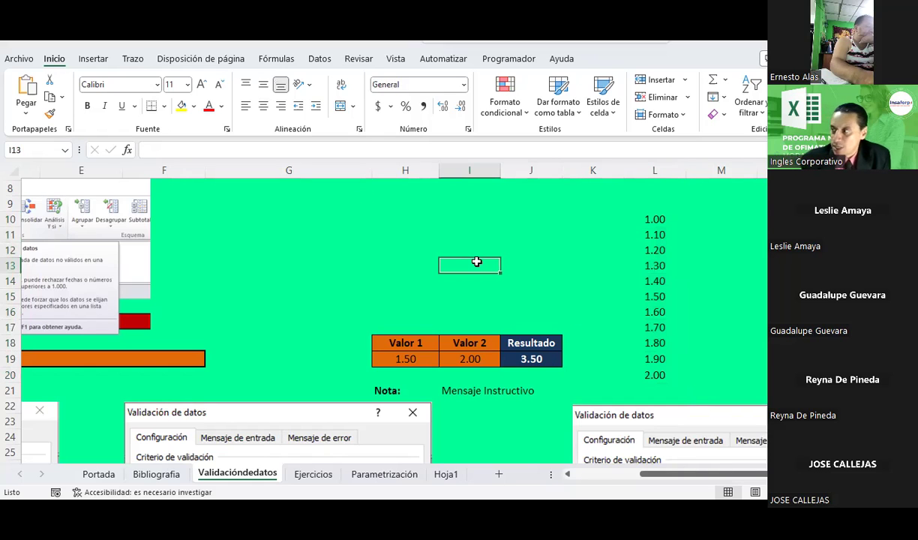
drag(417, 357, 459, 359)
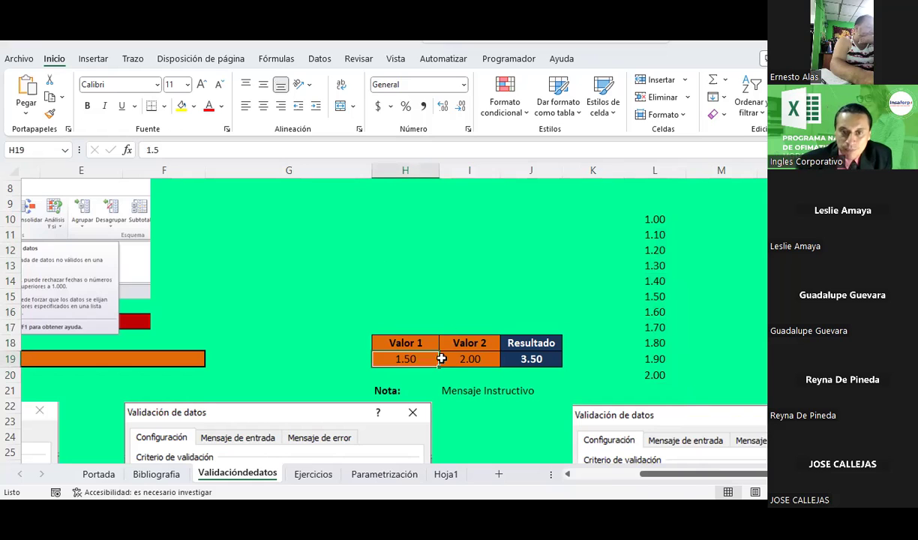
click(319, 58)
click(650, 117)
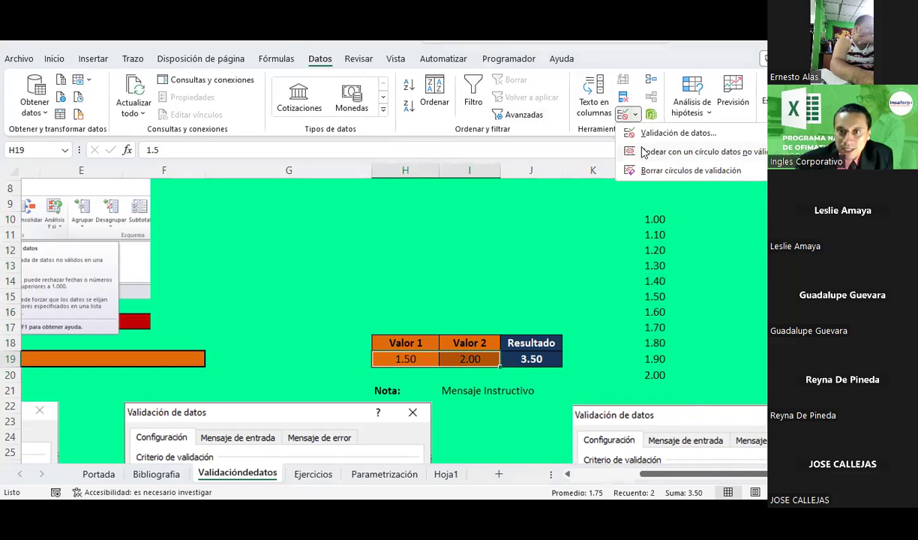
Set Permitir to Lista and pick a first source range in column L
click(646, 142)
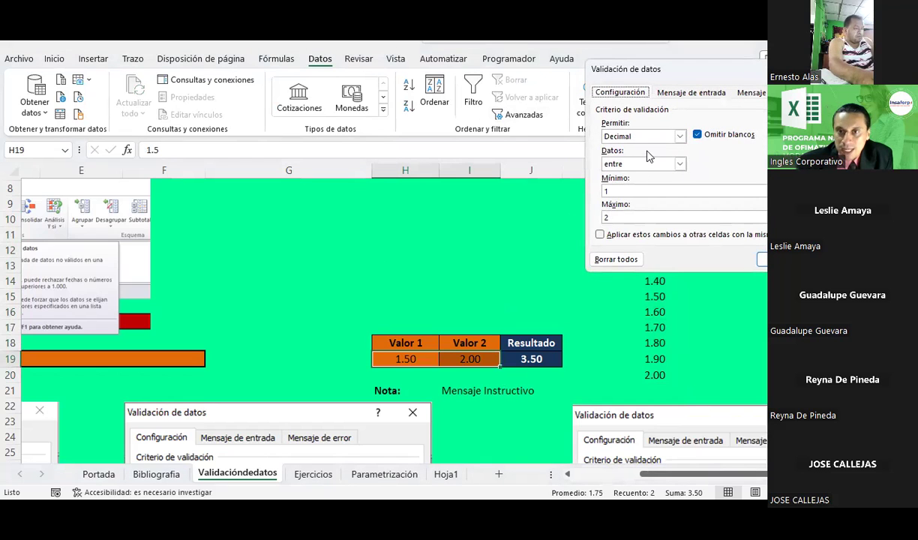
click(679, 137)
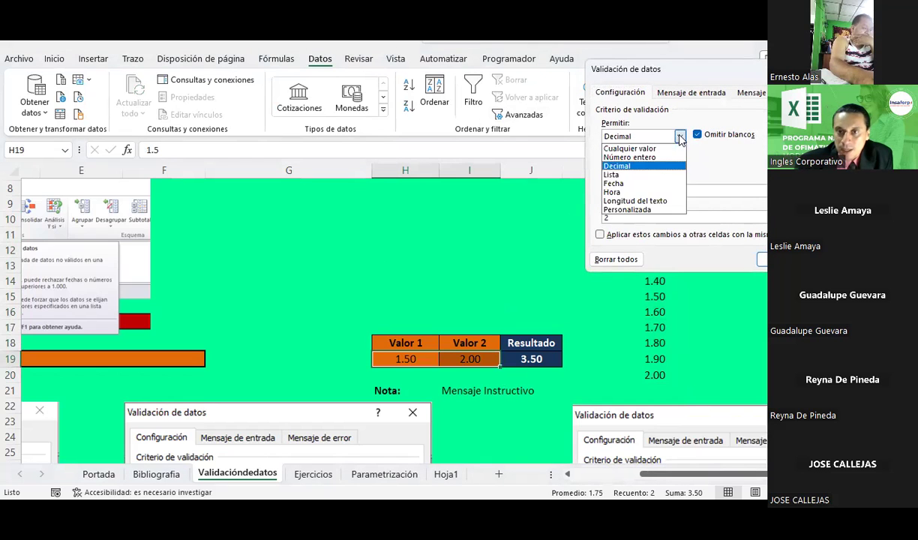
click(616, 175)
click(616, 191)
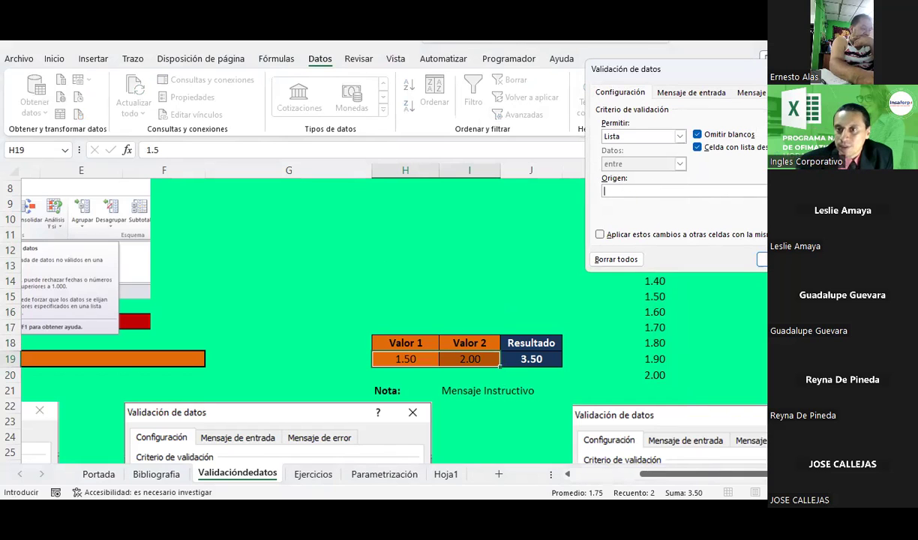
click(661, 220)
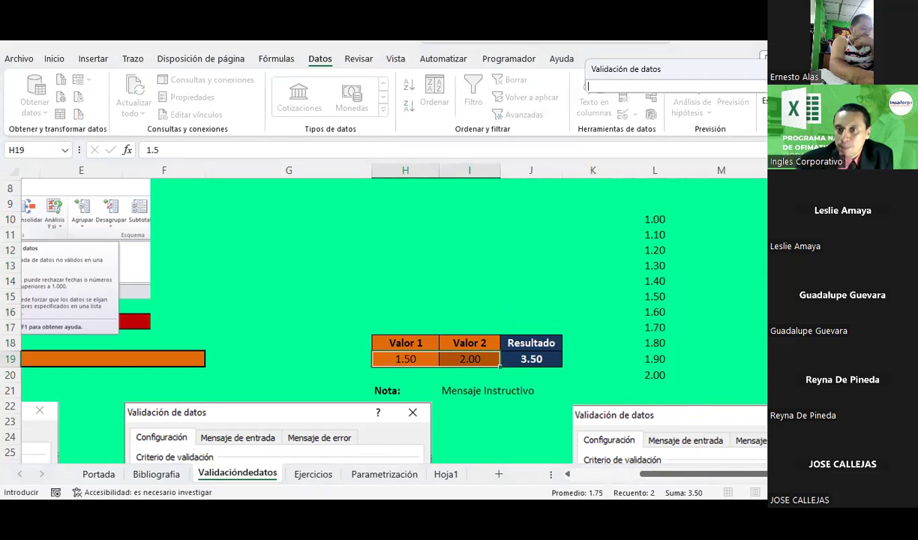
click(660, 218)
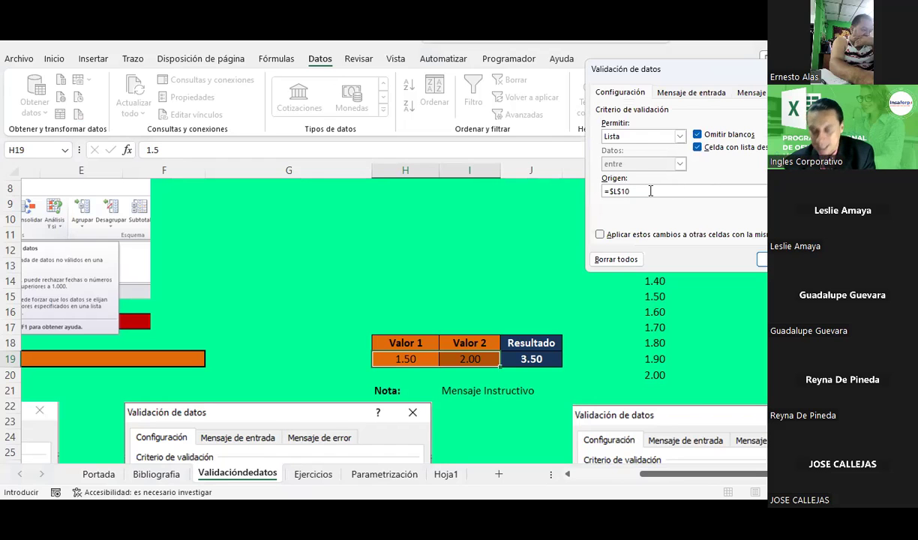
text(+)
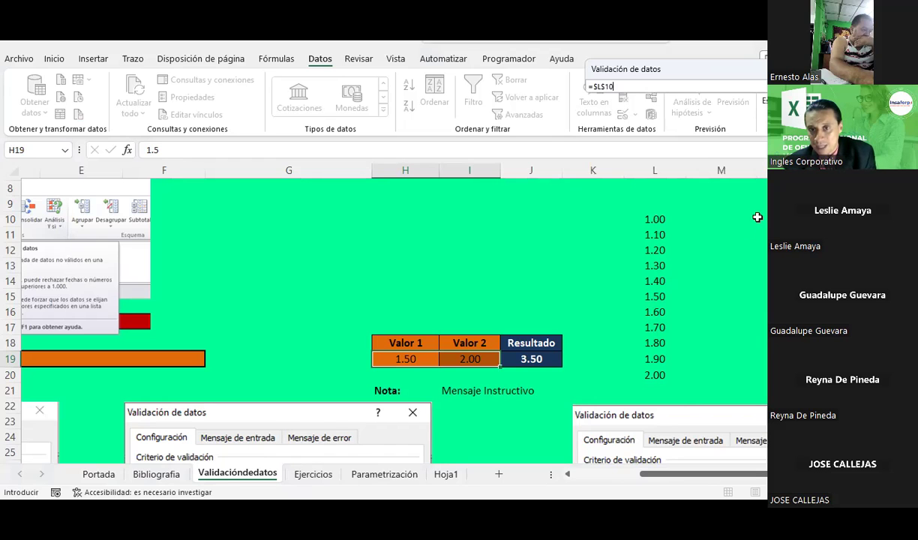
mouse_move(654, 219)
mouse_down()
mouse_move(658, 330)
mouse_move(648, 369)
mouse_up()
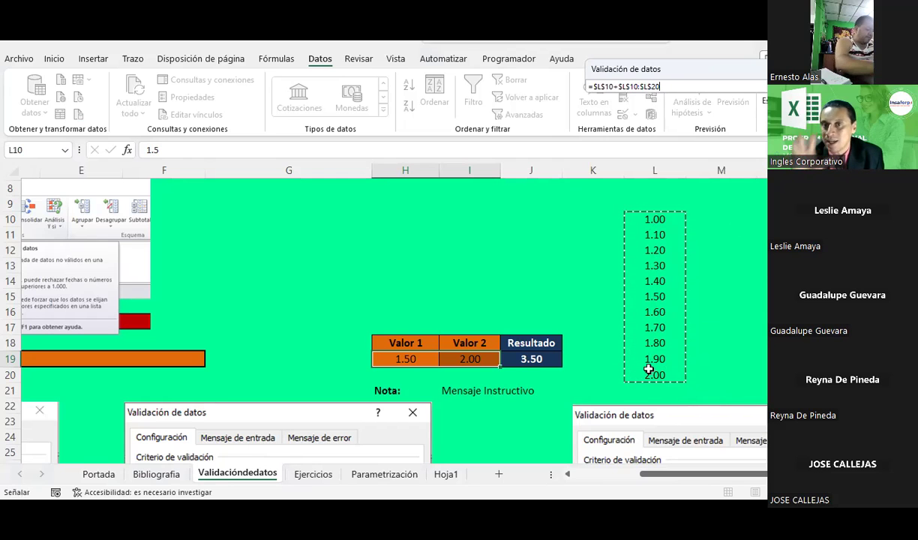
key(Return)
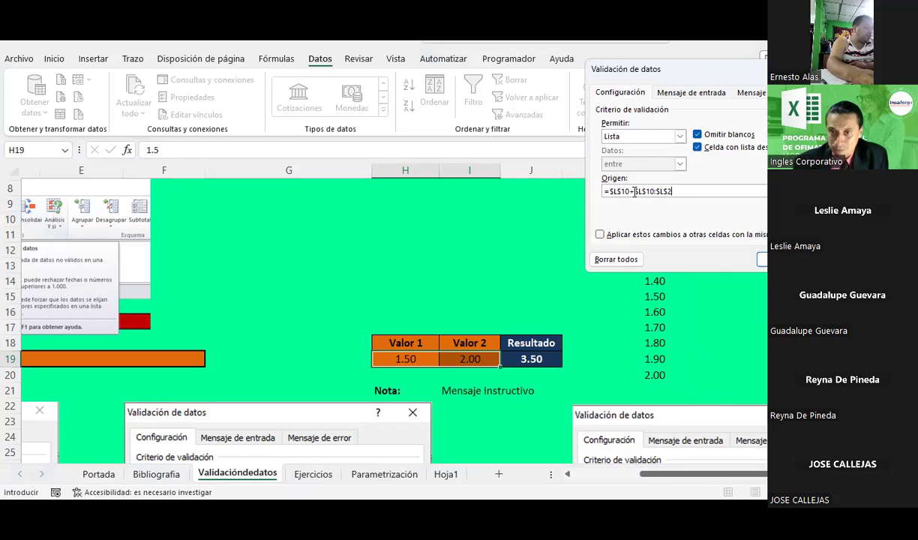
Correct the Origen to =$L$10:$L$20 and accept the list rule
key(BackSpace)
key(BackSpace)
key(BackSpace)
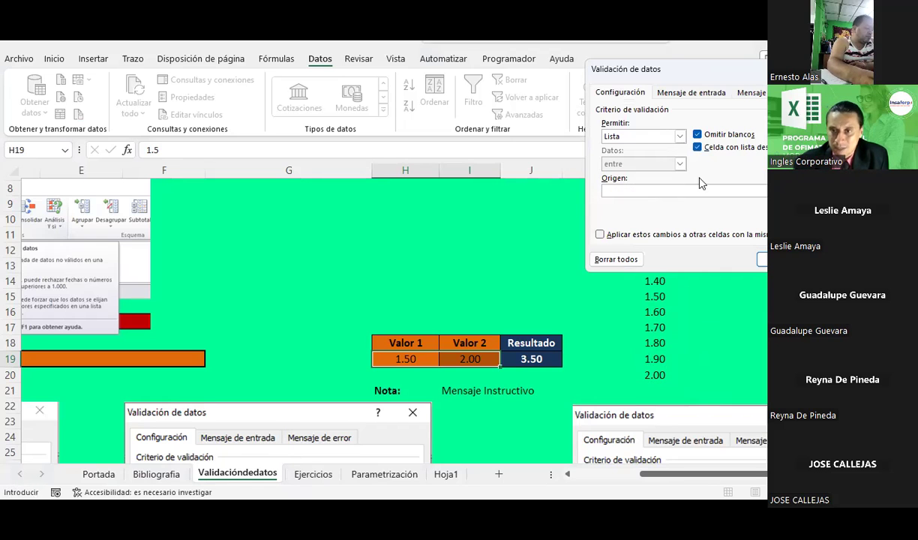
click(764, 190)
drag(654, 219, 651, 371)
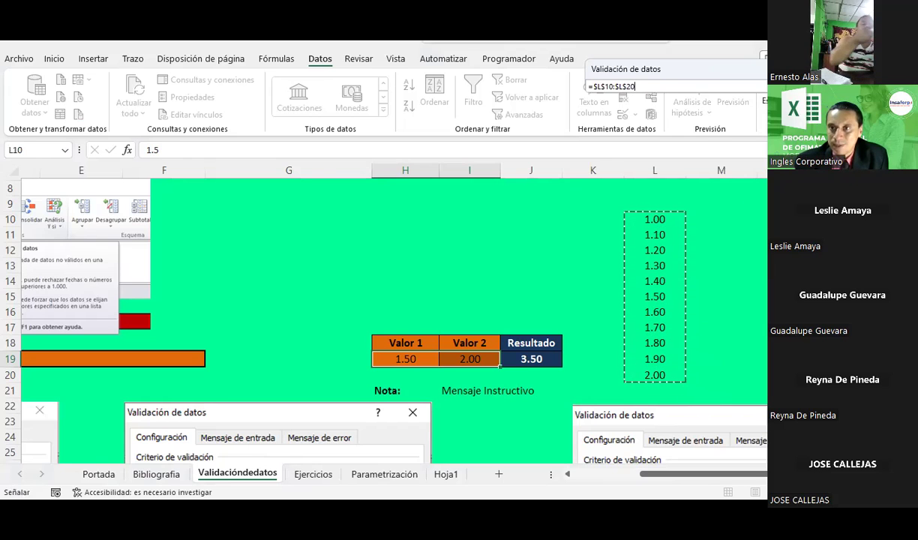
key(Return)
drag(607, 75, 379, 125)
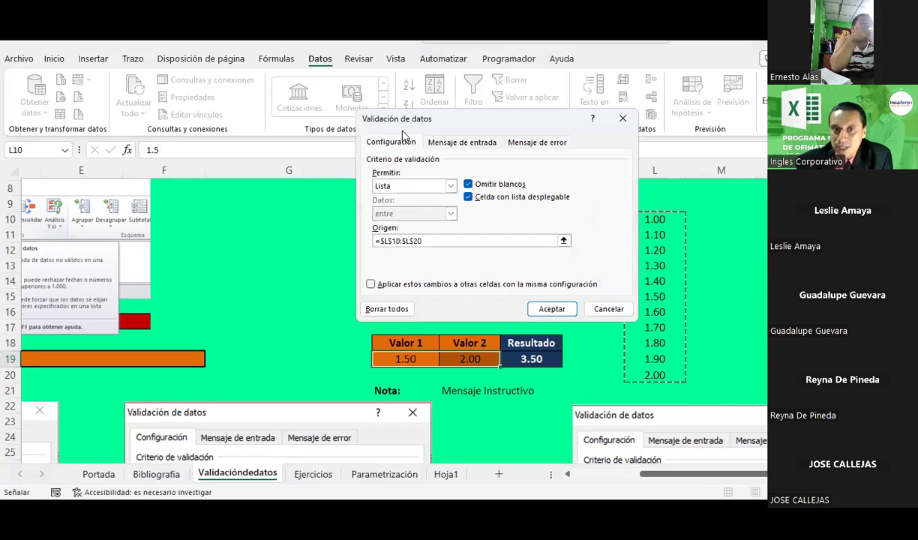
click(397, 237)
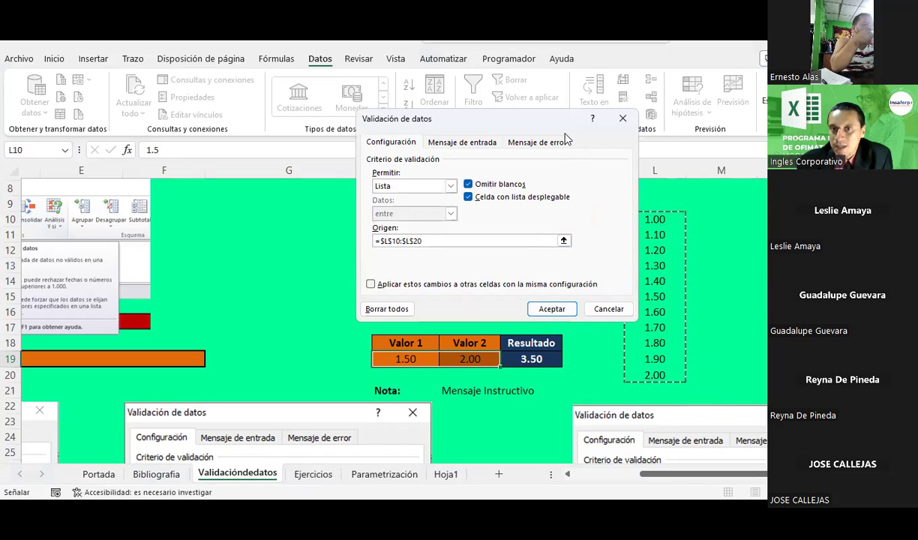
drag(517, 115, 414, 74)
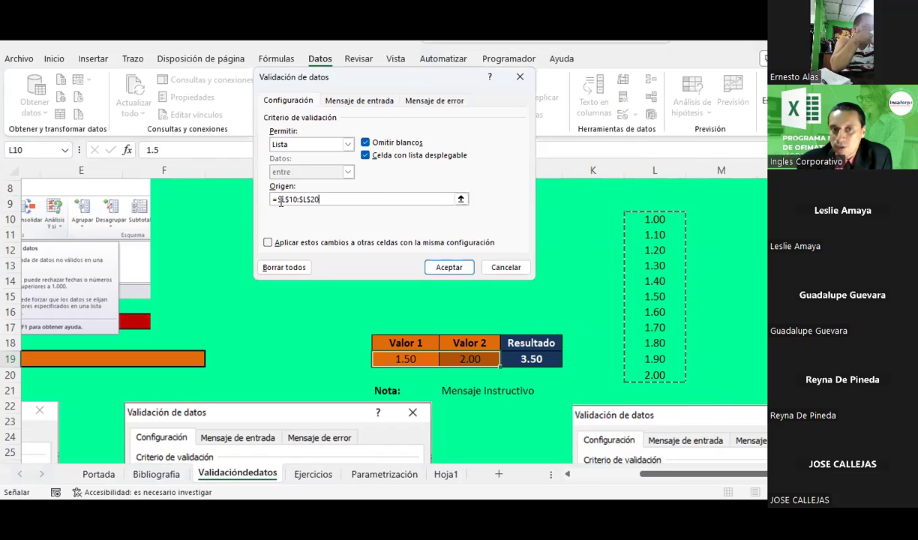
click(446, 268)
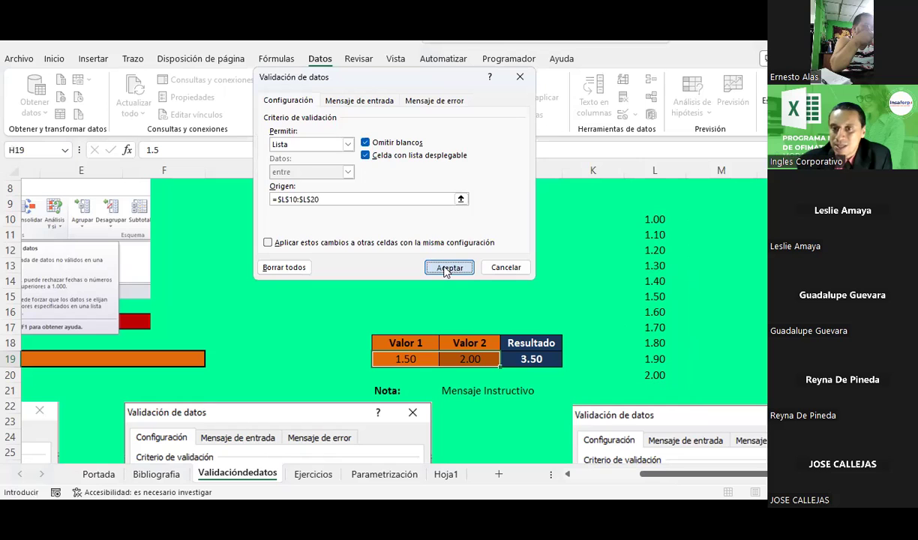
click(445, 266)
scroll(444, 265, down, 1)
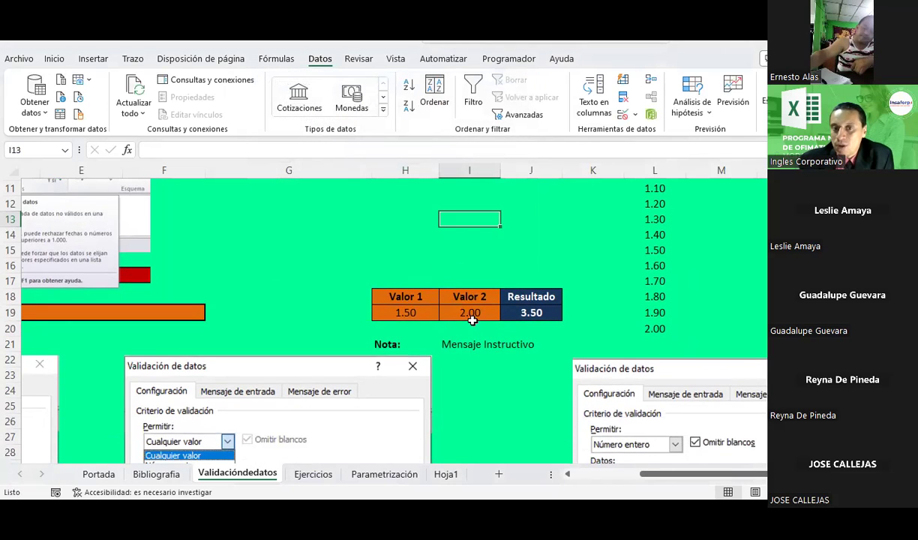
click(403, 312)
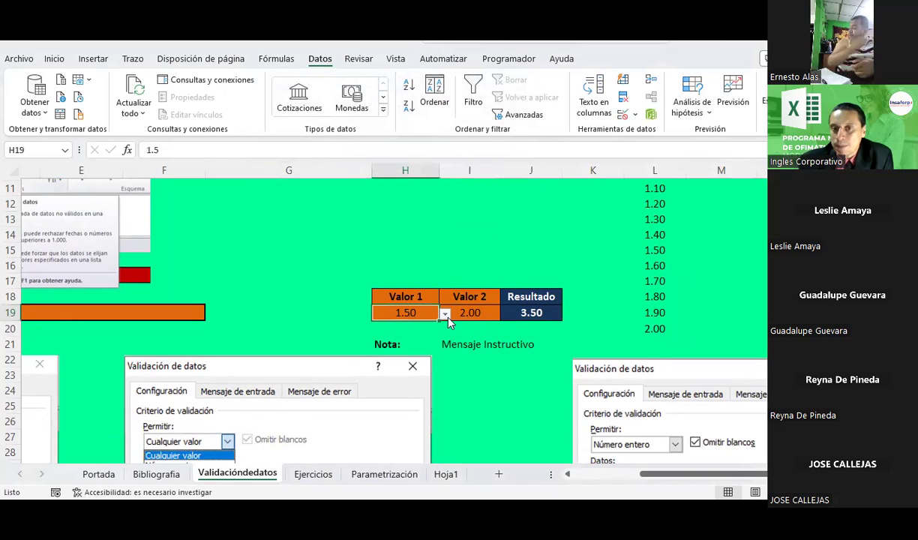
click(444, 313)
scroll(401, 352, up, 1)
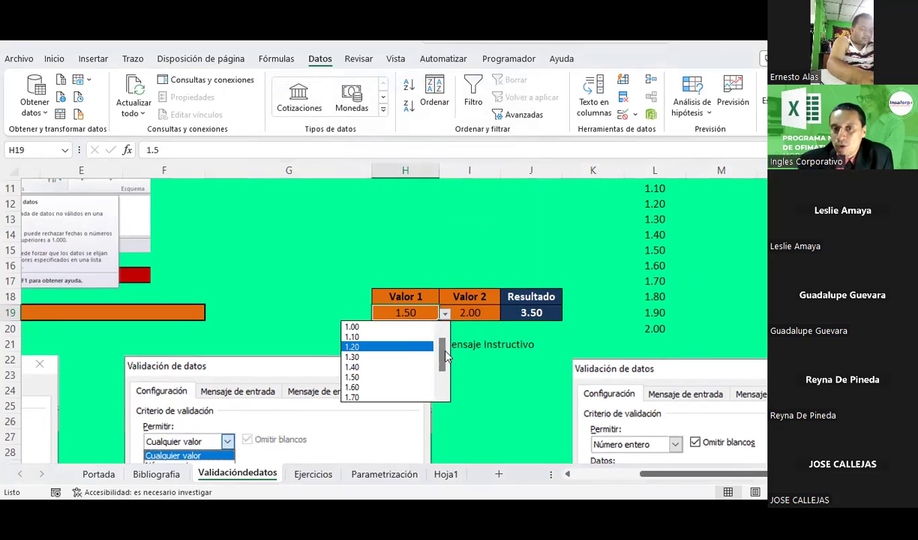
scroll(444, 360, down, 1)
click(375, 369)
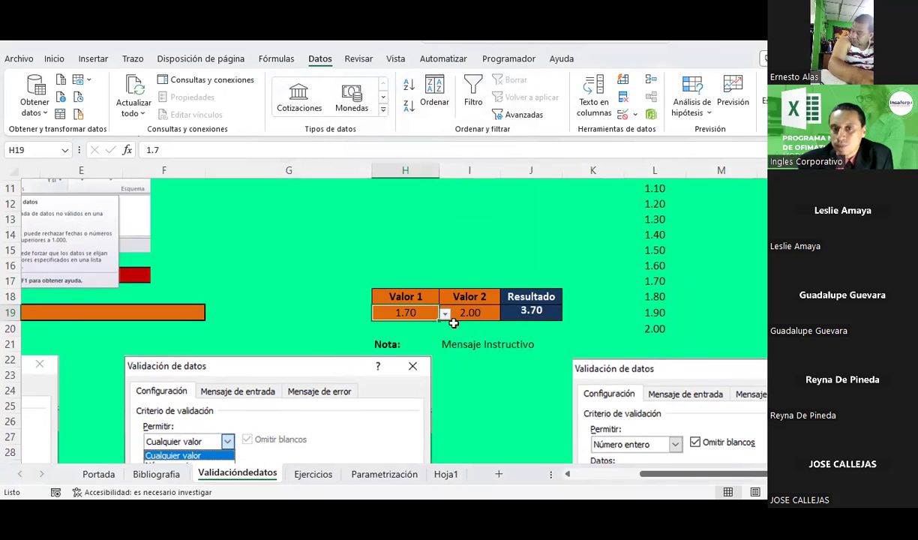
click(454, 319)
click(506, 315)
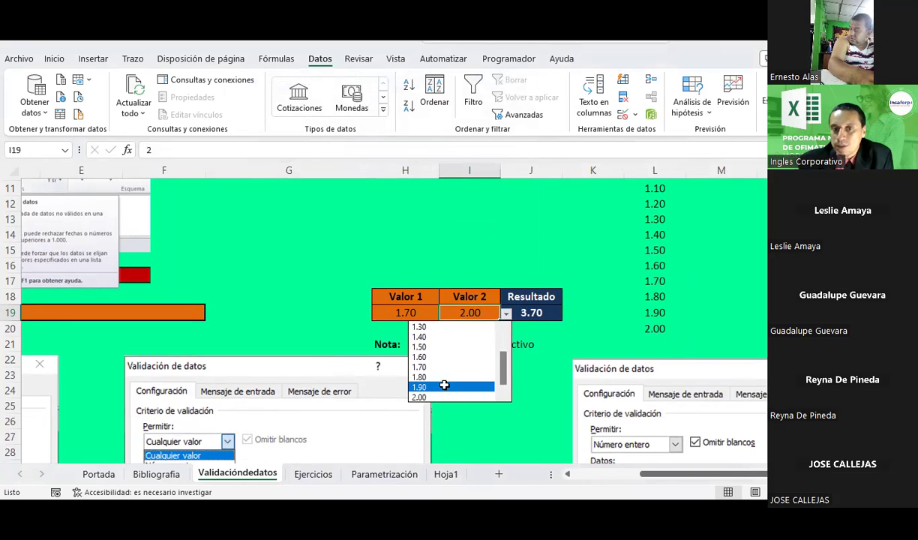
click(425, 371)
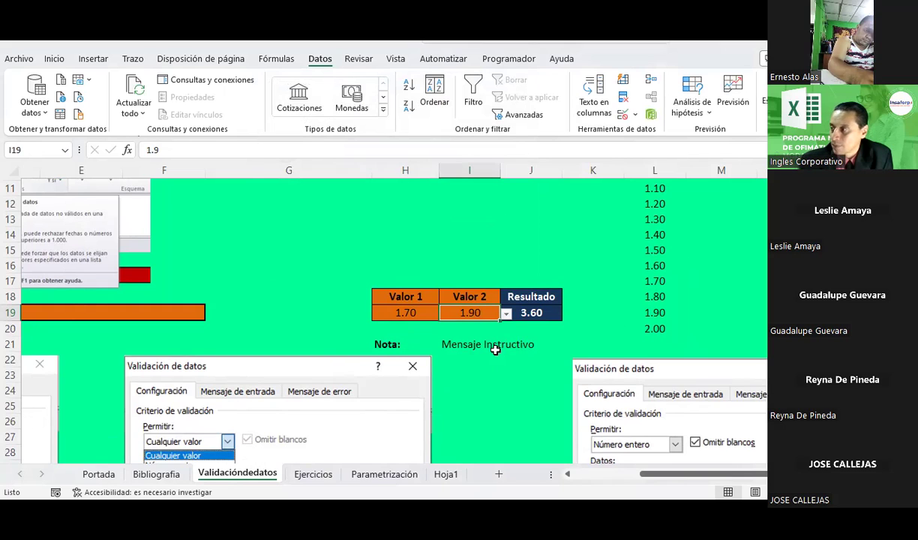
click(500, 269)
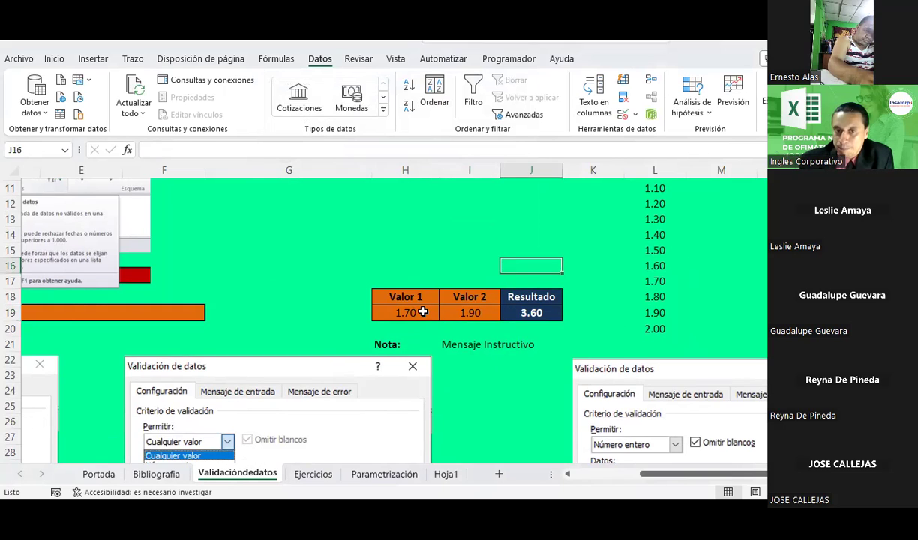
drag(423, 312, 471, 311)
scroll(545, 254, up, 2)
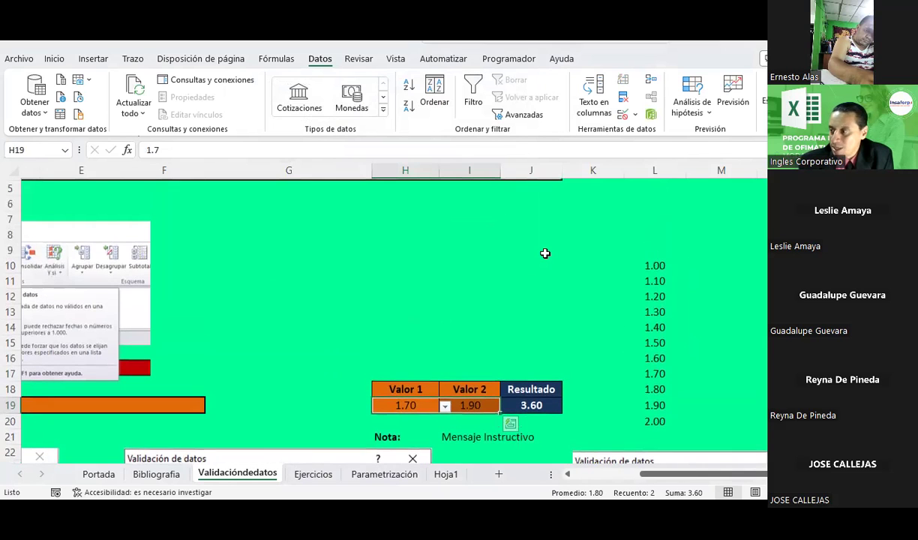
scroll(545, 253, down, 1)
click(494, 279)
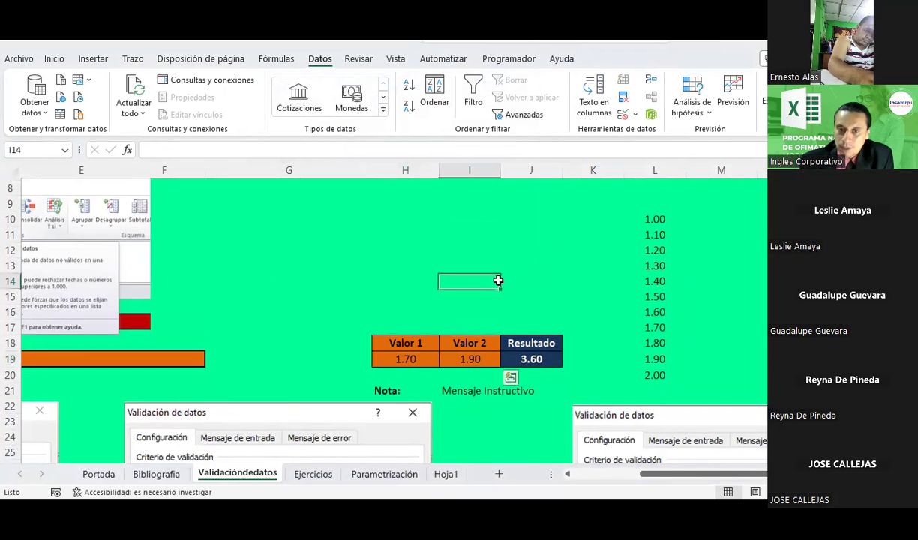
drag(403, 343, 531, 358)
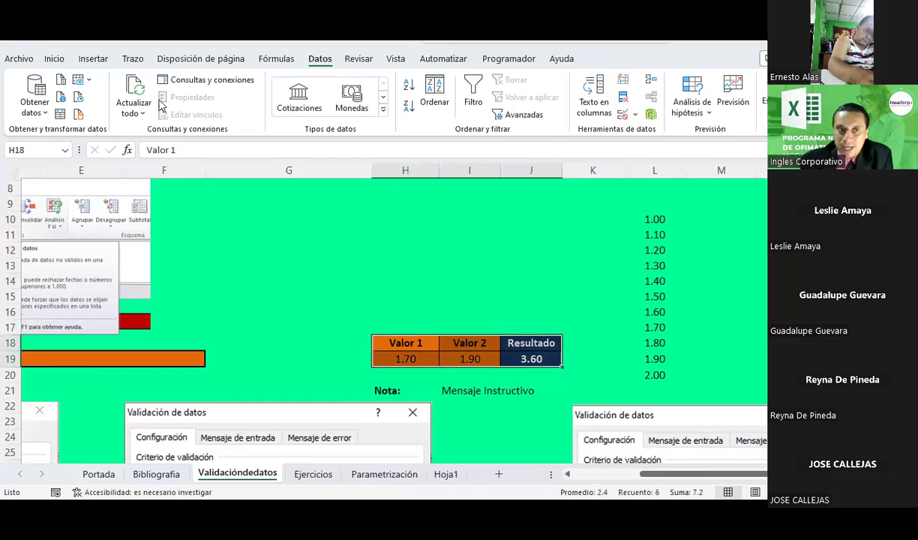
Copy the Valor 1/Valor 2/Resultado table and paste it at H13
click(57, 63)
click(50, 96)
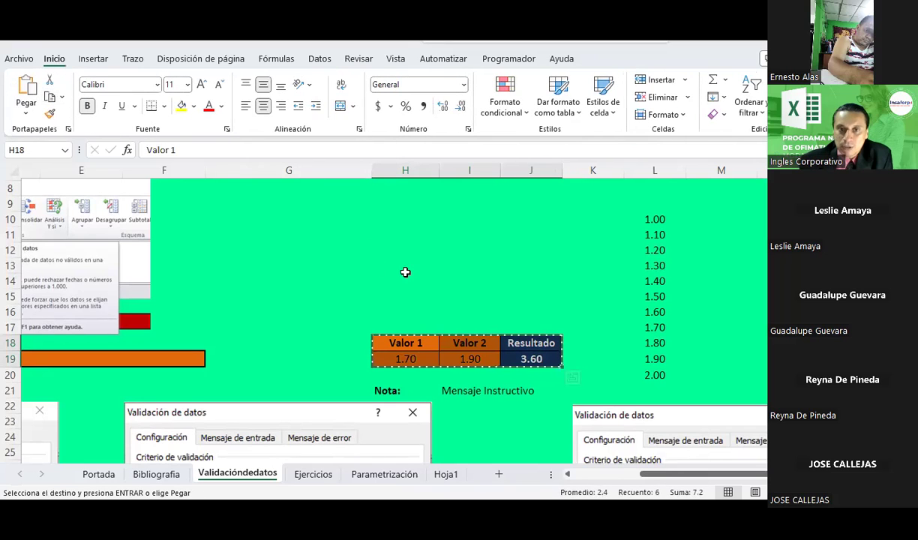
click(405, 265)
click(27, 86)
click(405, 233)
Remove all data validation rules from the copied value row H14:J14 with Borrar todos
drag(405, 281, 512, 278)
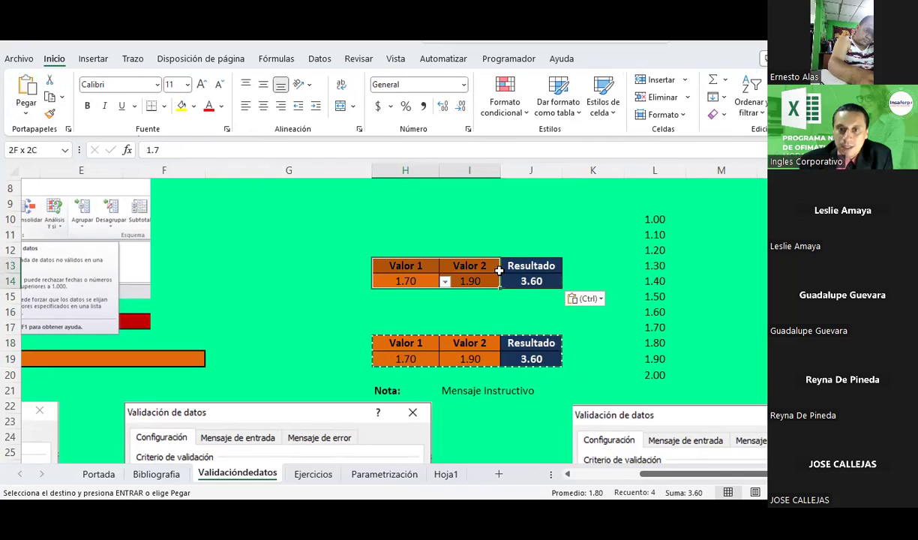
click(320, 59)
click(633, 115)
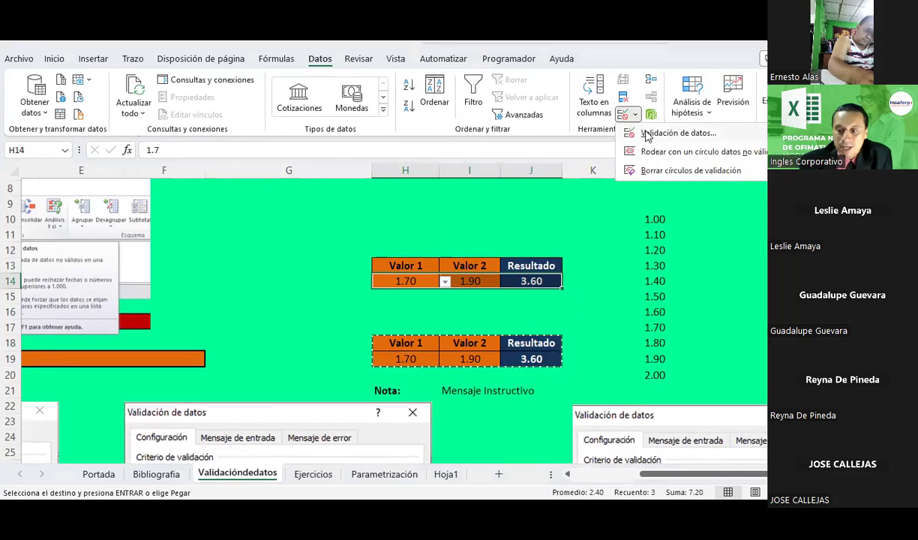
click(646, 133)
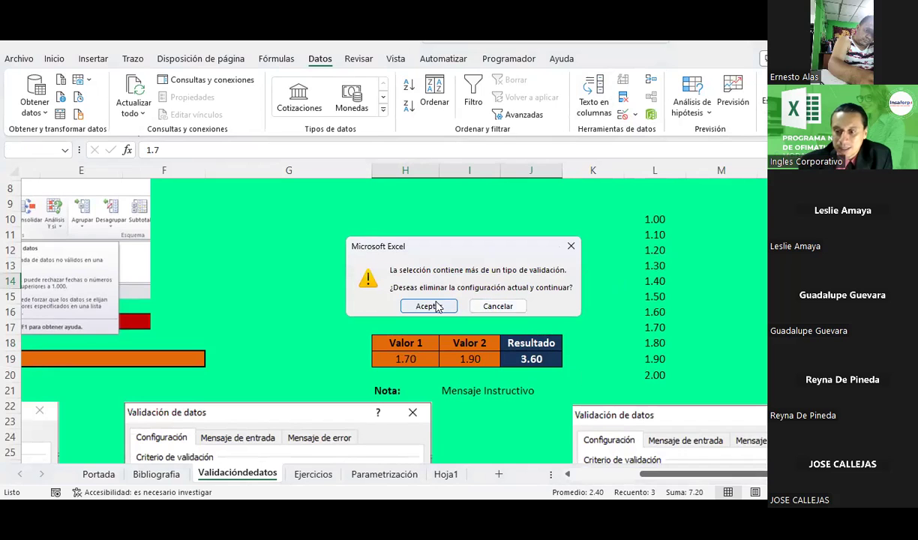
click(427, 305)
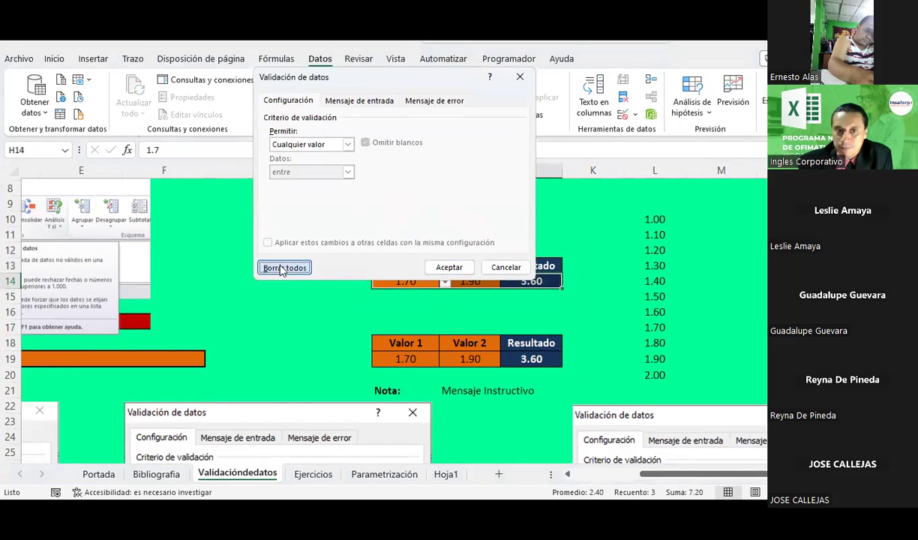
click(450, 266)
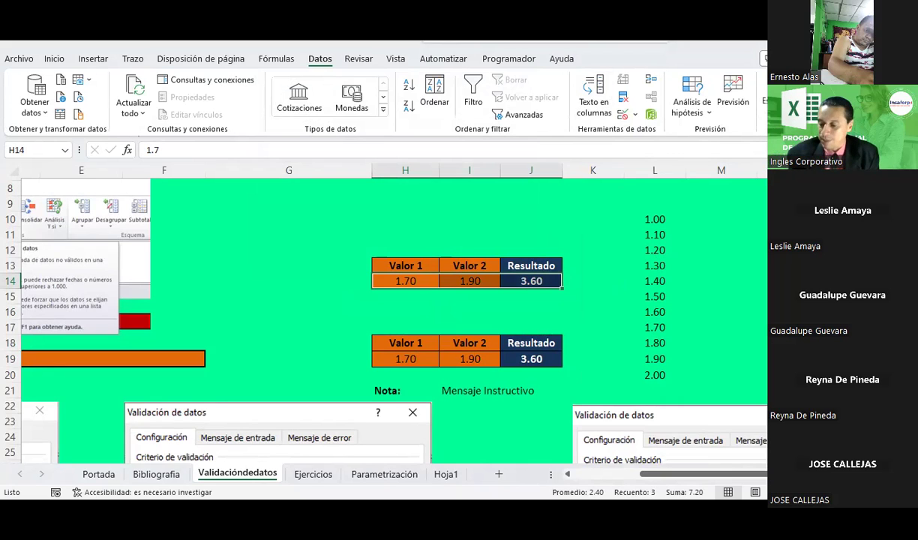
Clear the copied values in H14:I14
click(590, 266)
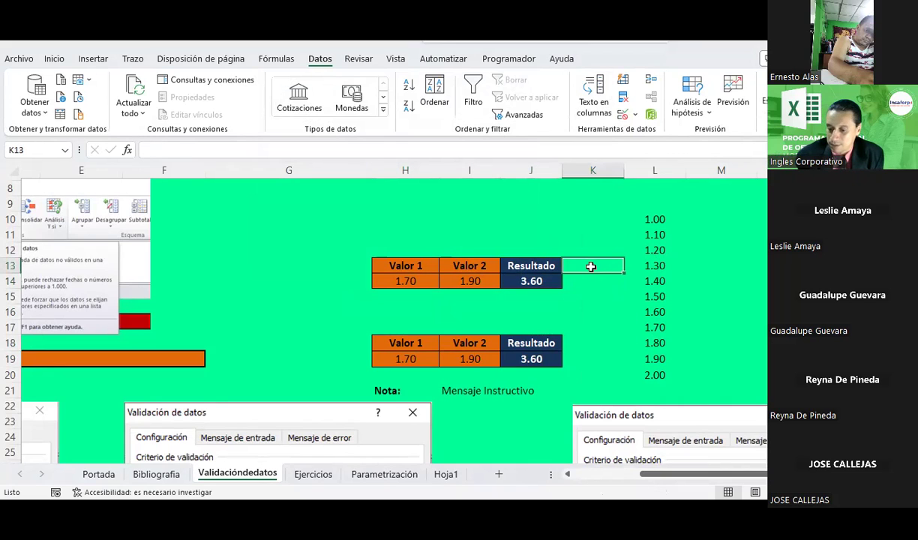
click(449, 296)
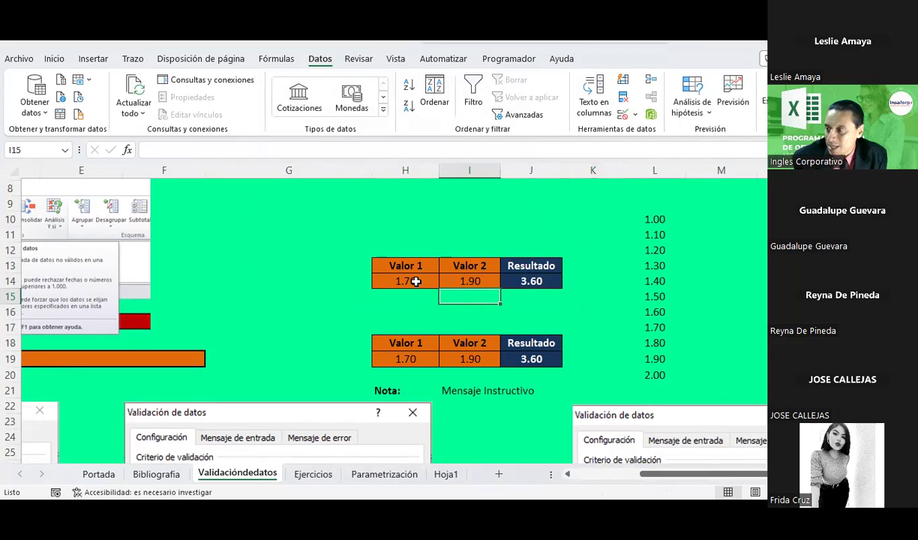
drag(415, 281, 482, 278)
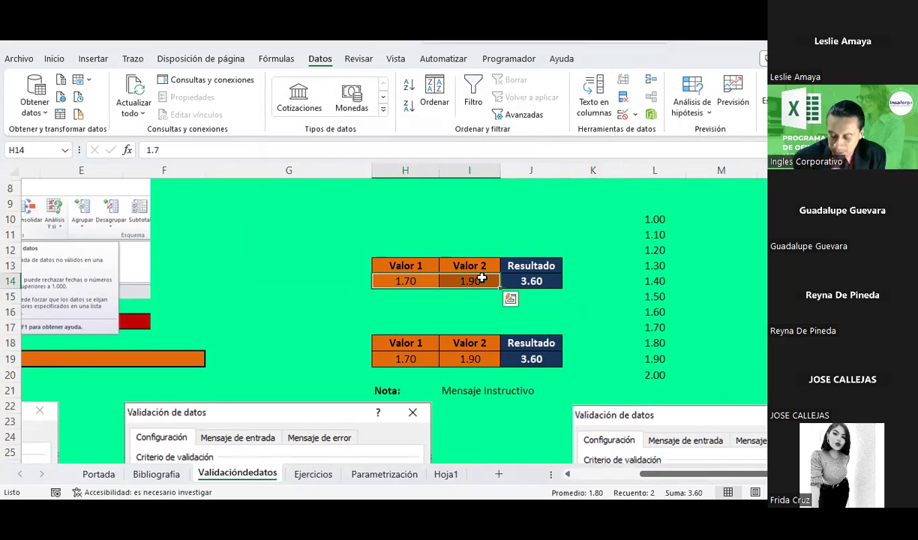
key(Delete)
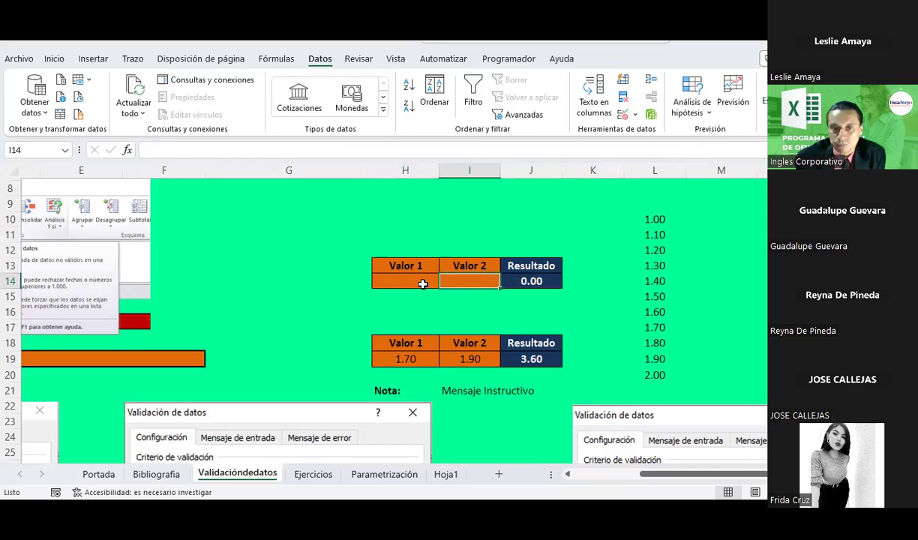
click(422, 283)
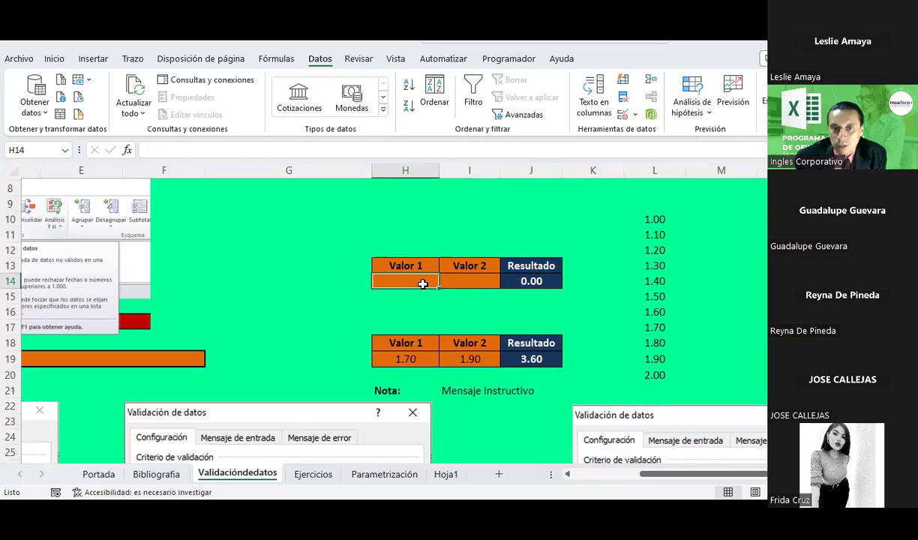
Format-paint J12's plain green style onto J13:J14 and clear the copied Resultado cells
click(544, 248)
click(60, 61)
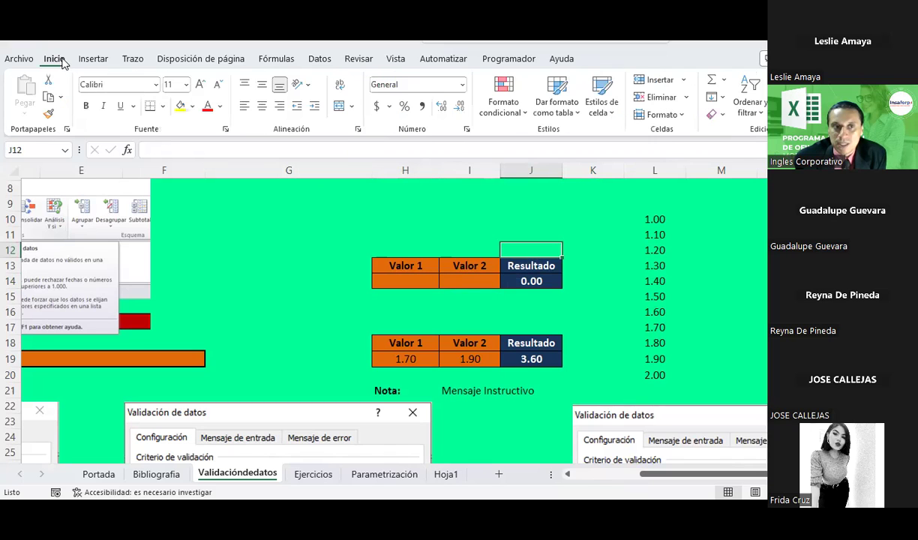
click(49, 114)
drag(530, 264, 536, 275)
key(Delete)
click(516, 235)
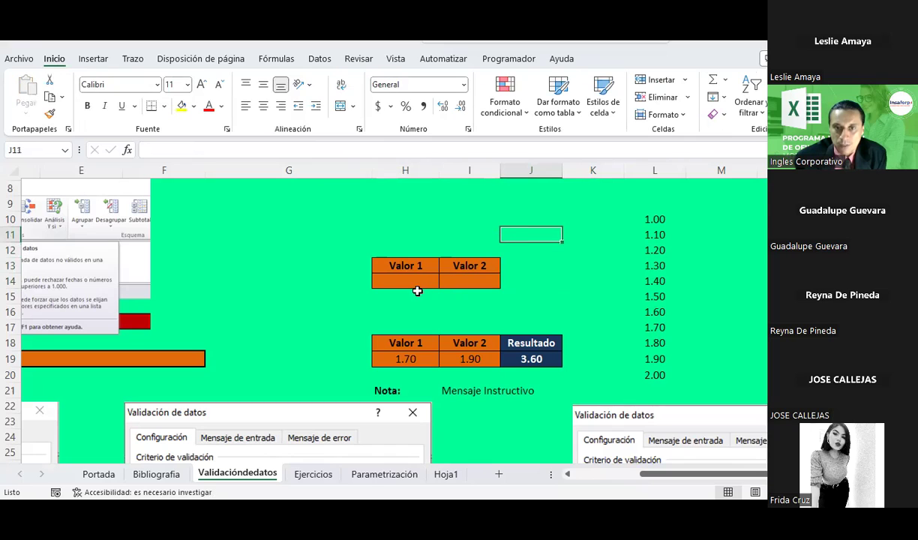
Rename the headers to Nombre in H13 and Mes de la cita in I13
click(405, 268)
text(N)
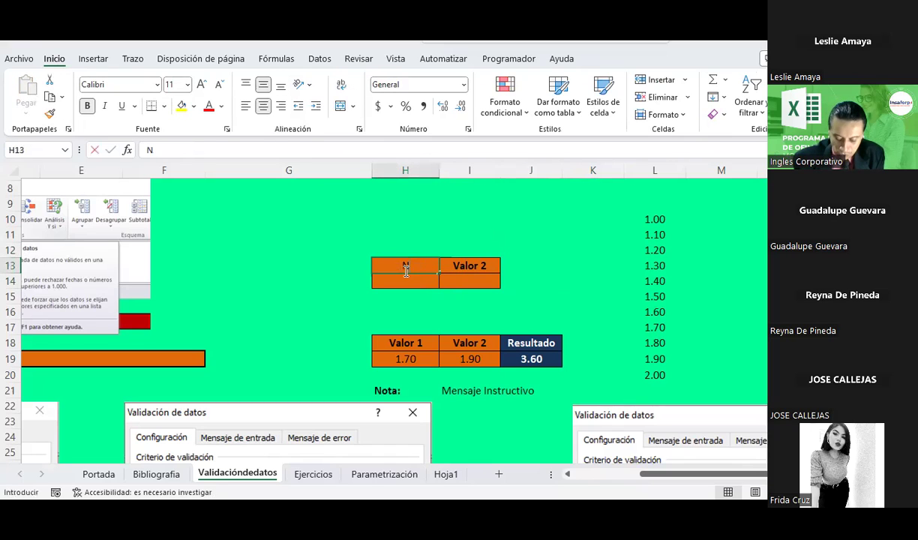
text(ombre)
click(405, 272)
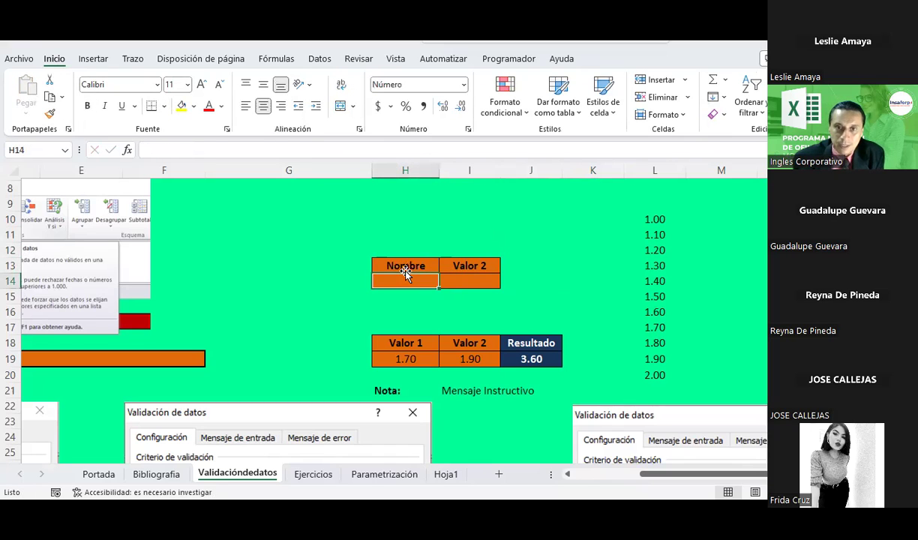
key(Right)
text(Mes)
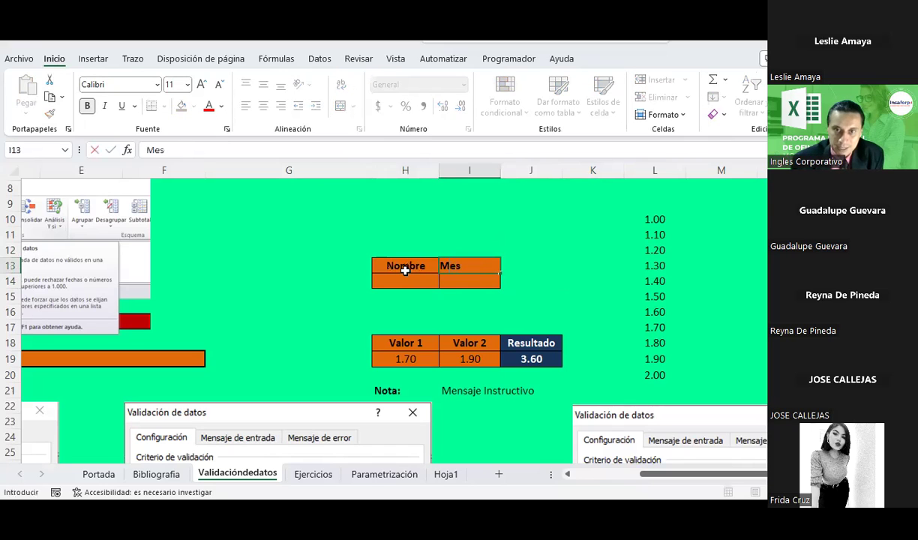
text(ta)
key(Return)
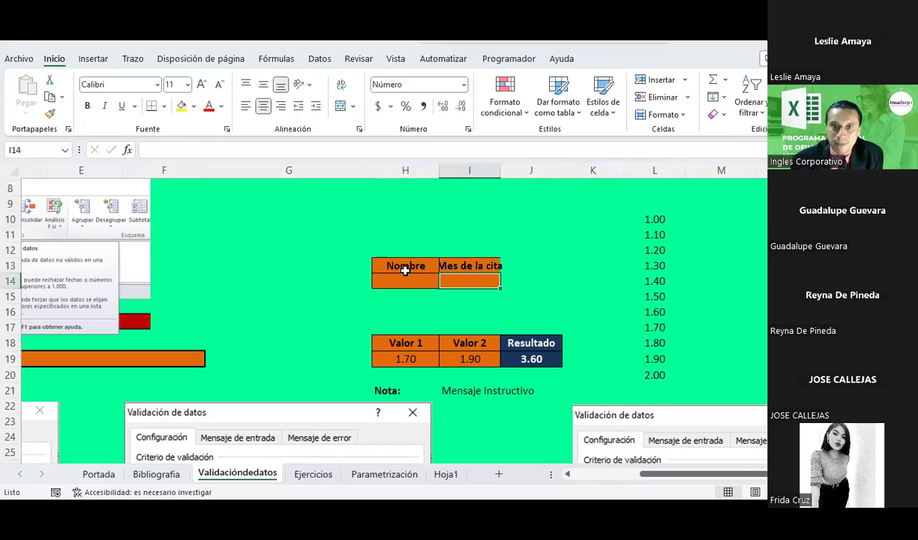
Widen columns H and I to fit the Mes de la cita header
double_click(496, 171)
click(403, 281)
drag(439, 171, 472, 172)
click(496, 271)
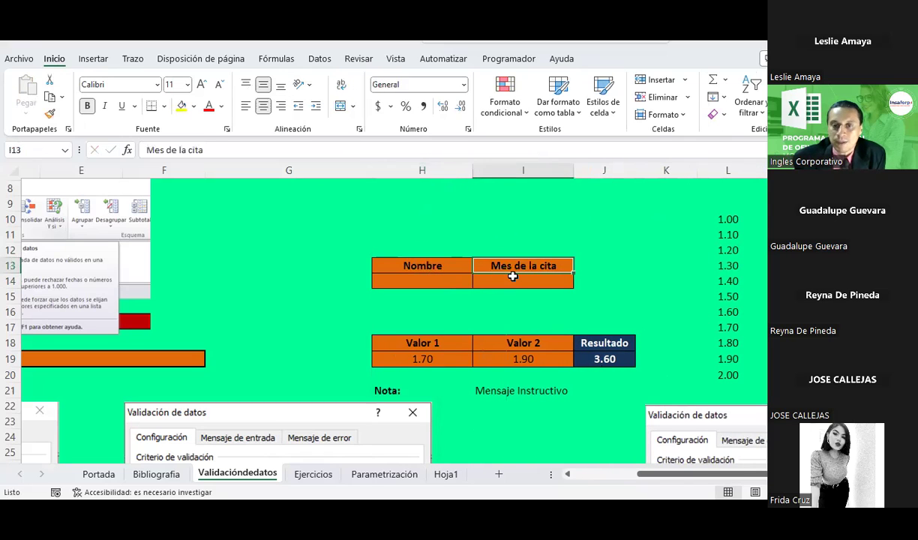
click(434, 286)
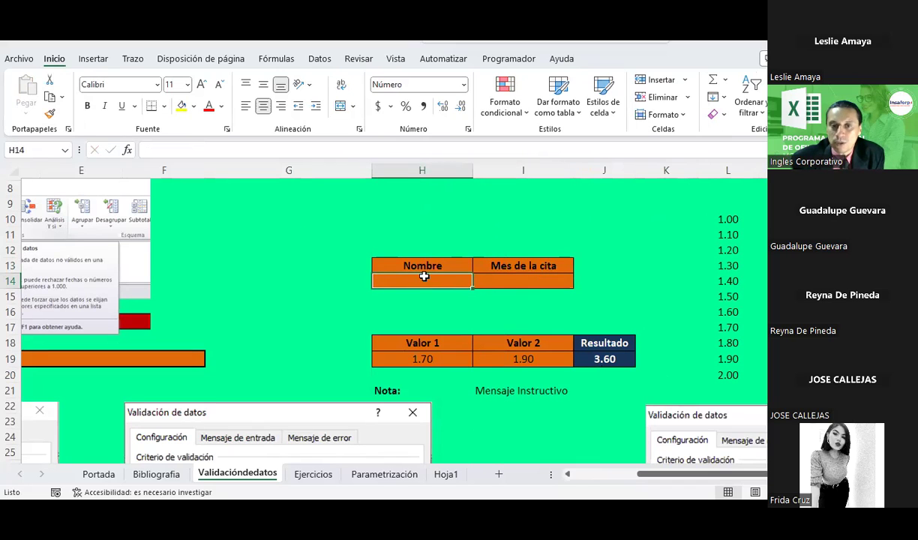
click(488, 279)
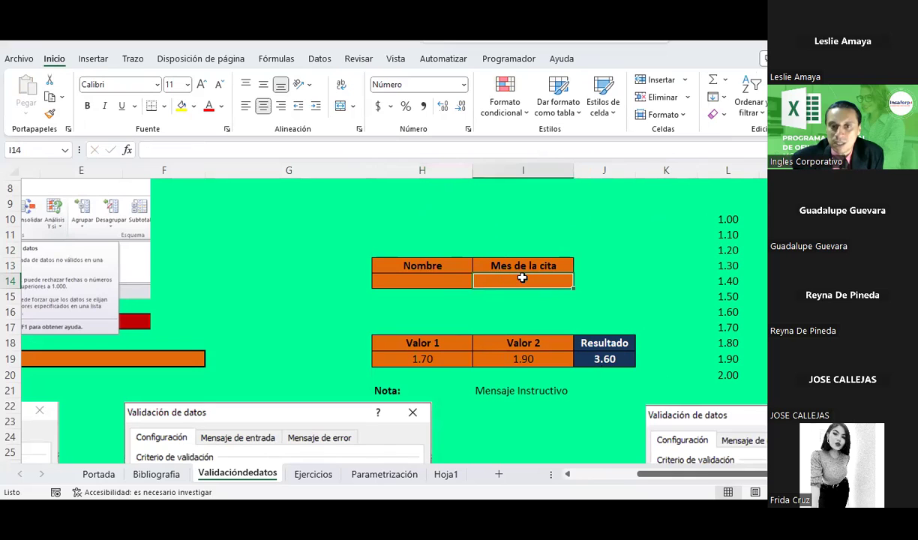
click(449, 283)
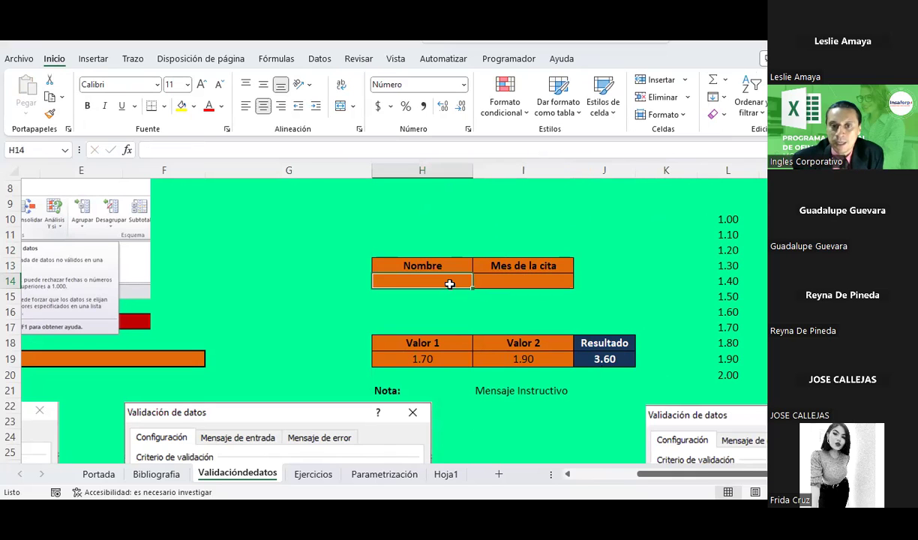
Open Datos > Validación de datos settings for the empty Nombre cell
click(317, 61)
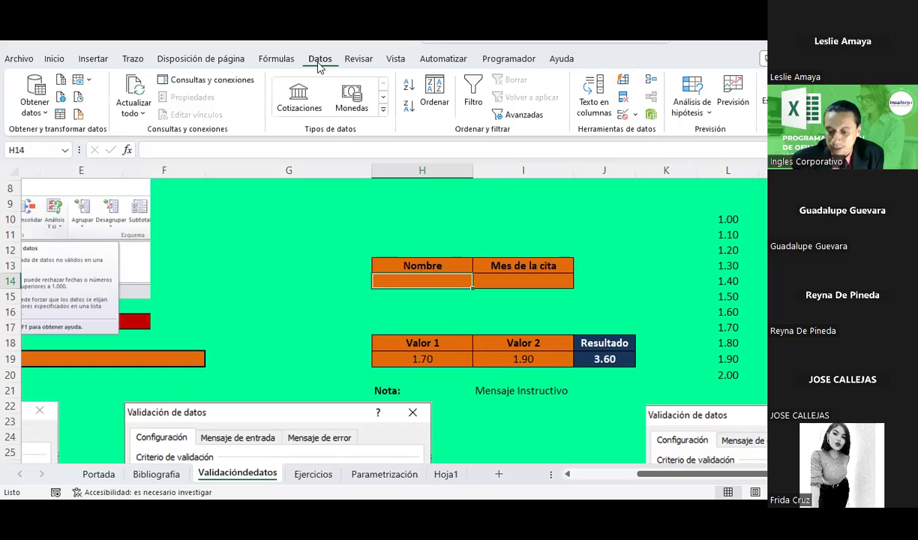
click(636, 115)
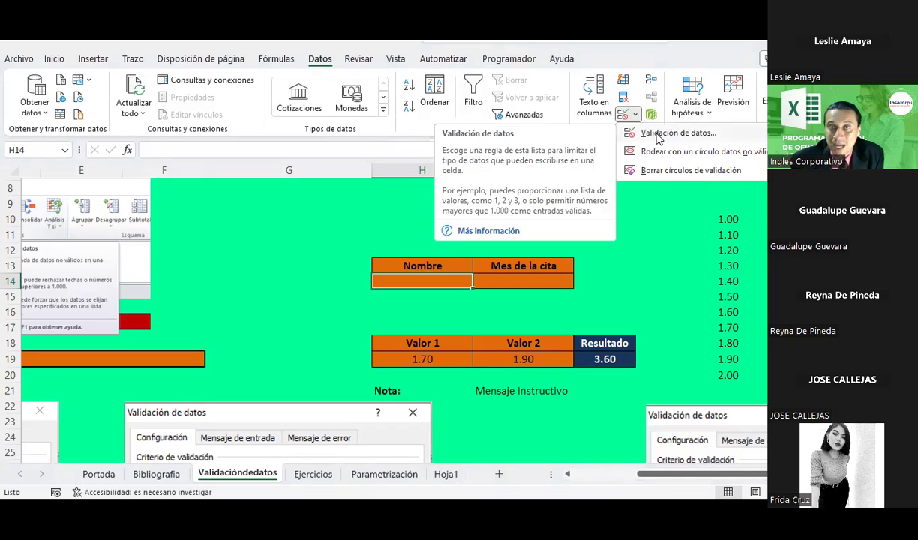
click(657, 135)
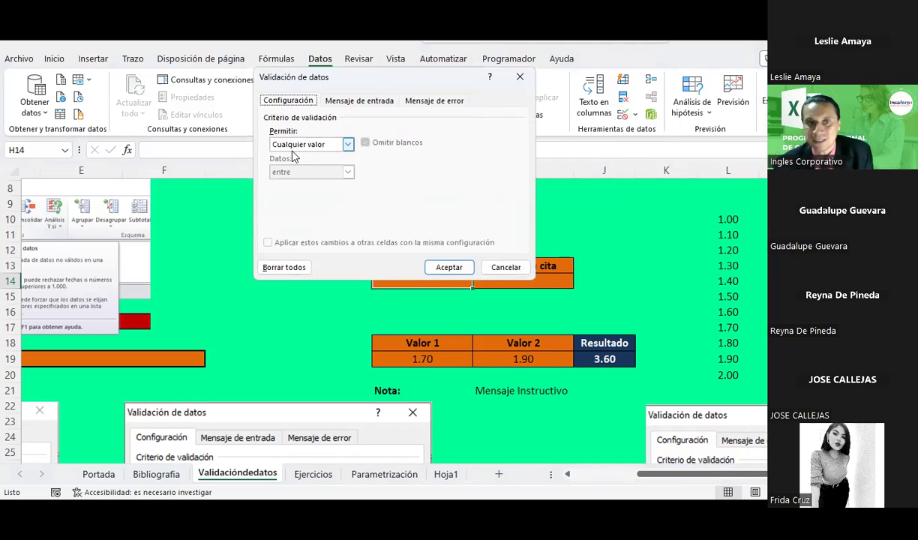
Change L10 to 2 so the column L series runs 2.00–3.00
key(Escape)
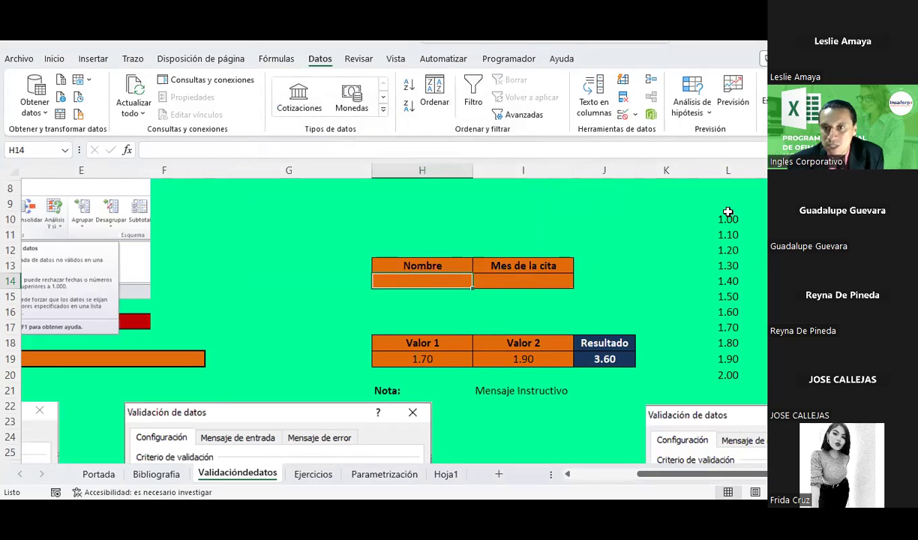
click(727, 215)
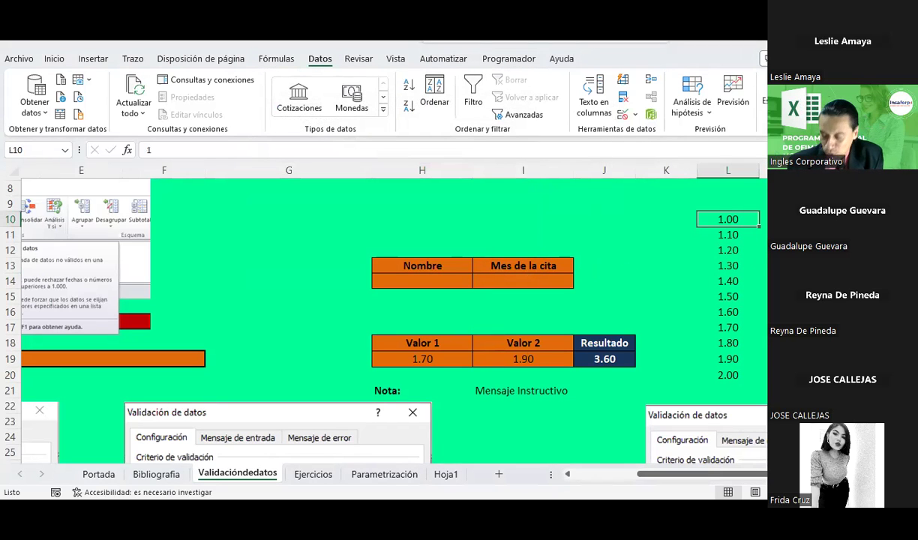
text(2)
key(Return)
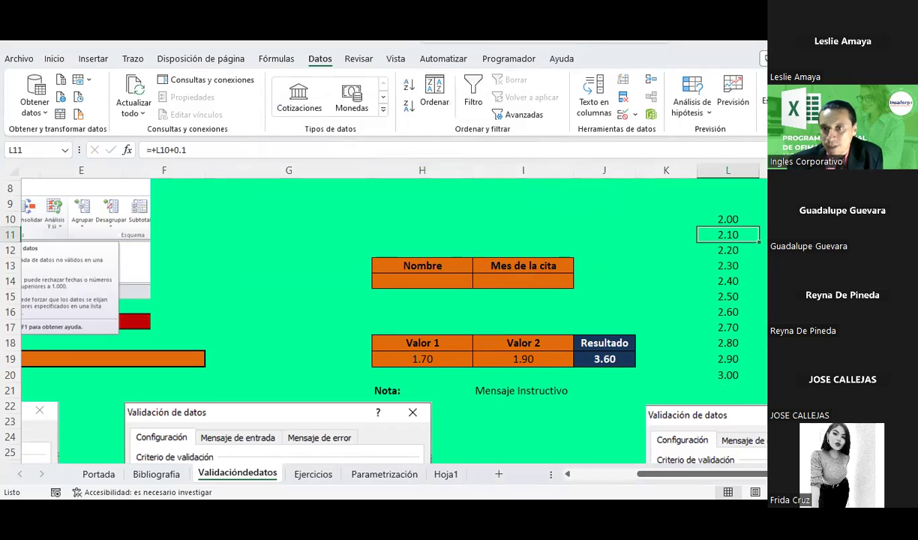
drag(750, 224, 727, 359)
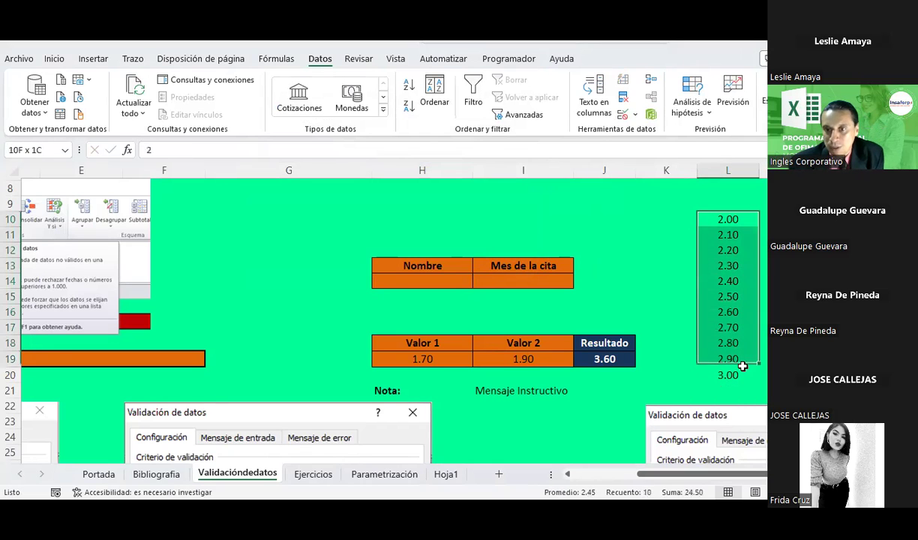
Pick 2.10 for Valor 1 and 2.20 for Valor 2 from their dropdowns, giving Resultado 4.30
click(427, 360)
click(477, 360)
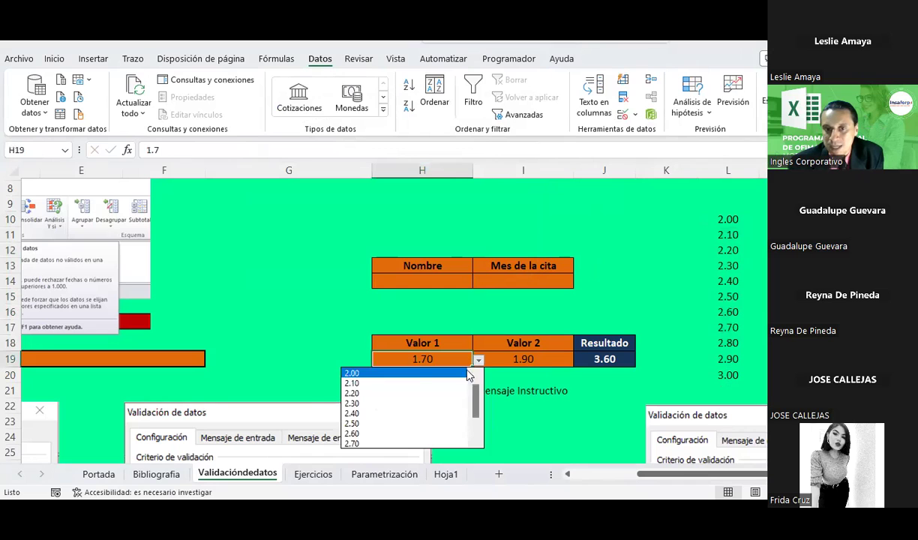
click(374, 382)
click(522, 364)
click(578, 360)
click(517, 388)
click(438, 360)
click(518, 361)
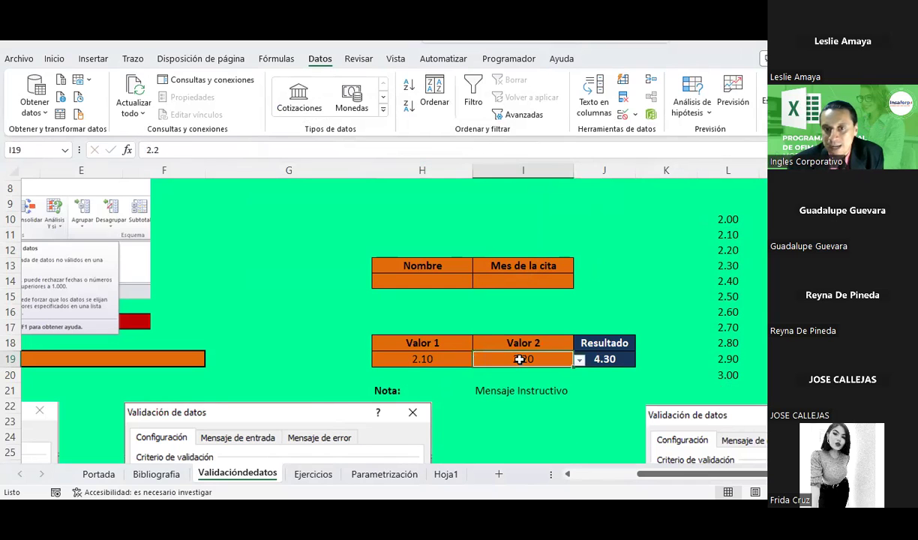
click(455, 283)
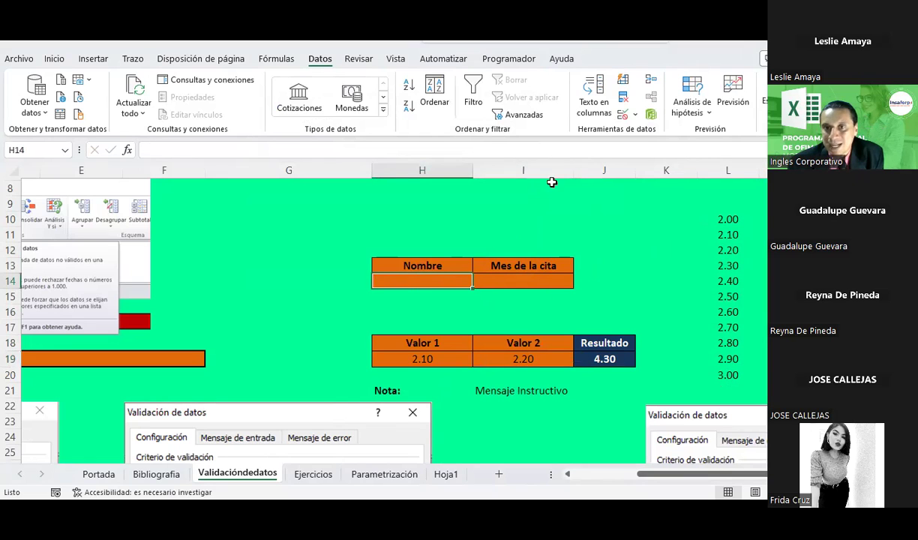
click(630, 114)
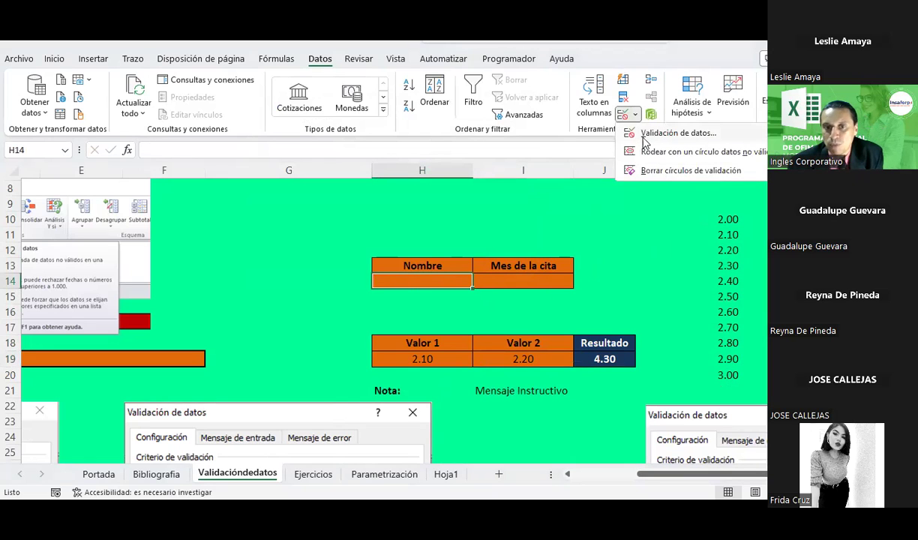
Give H14 a Lista validation whose Origen is three first names separated by semicolons
click(643, 139)
click(310, 144)
click(289, 189)
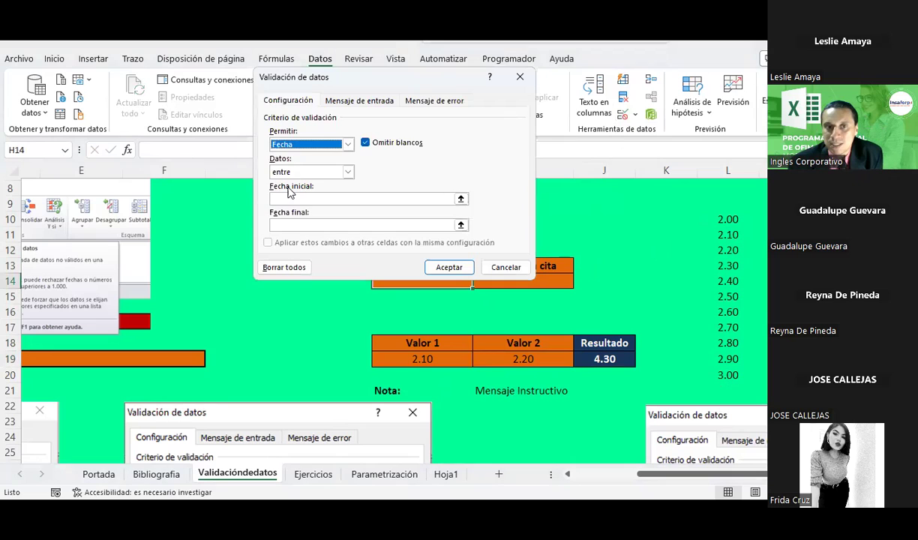
click(308, 144)
click(289, 189)
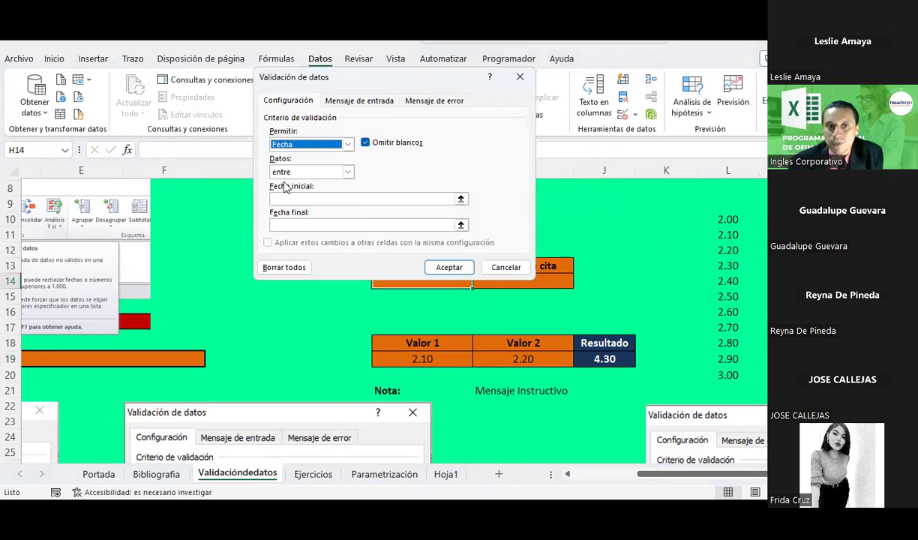
click(307, 144)
click(288, 181)
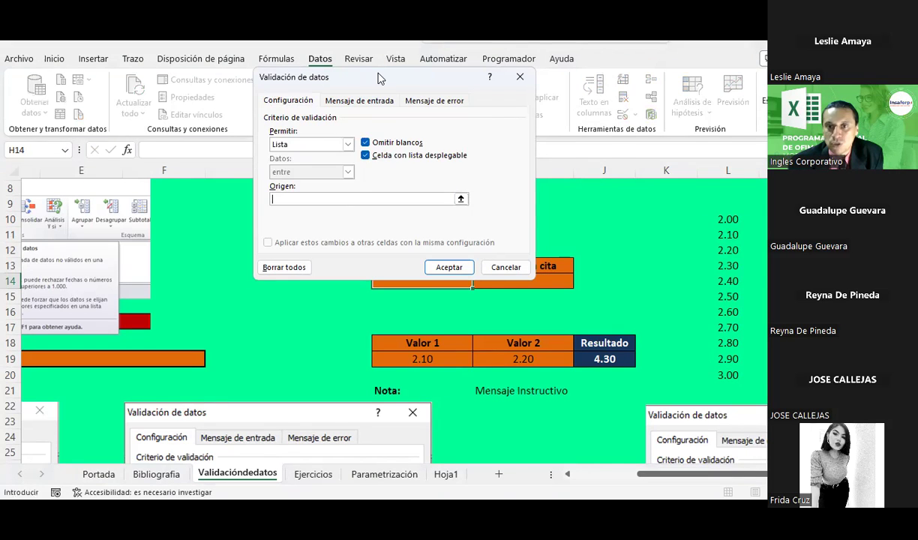
drag(379, 78, 717, 73)
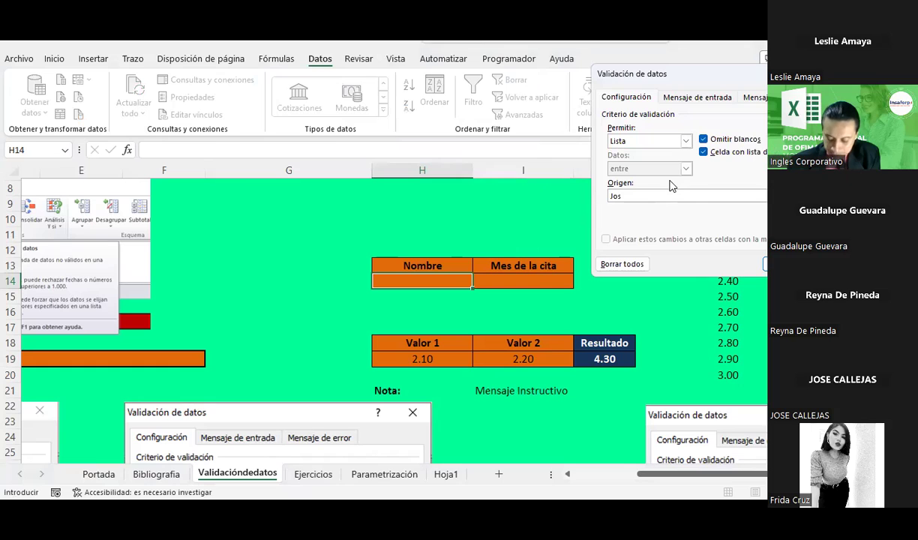
text(José;)
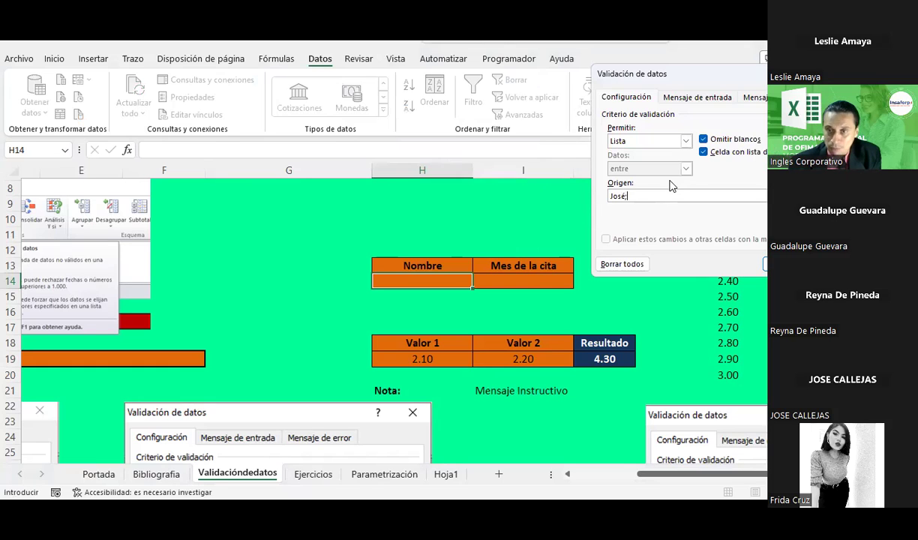
text(Mabel;Moises)
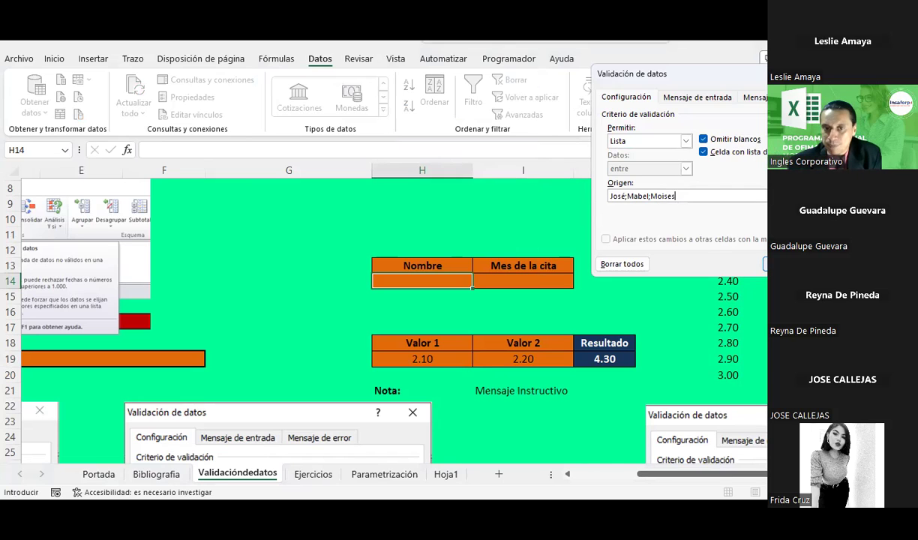
key(Return)
click(515, 278)
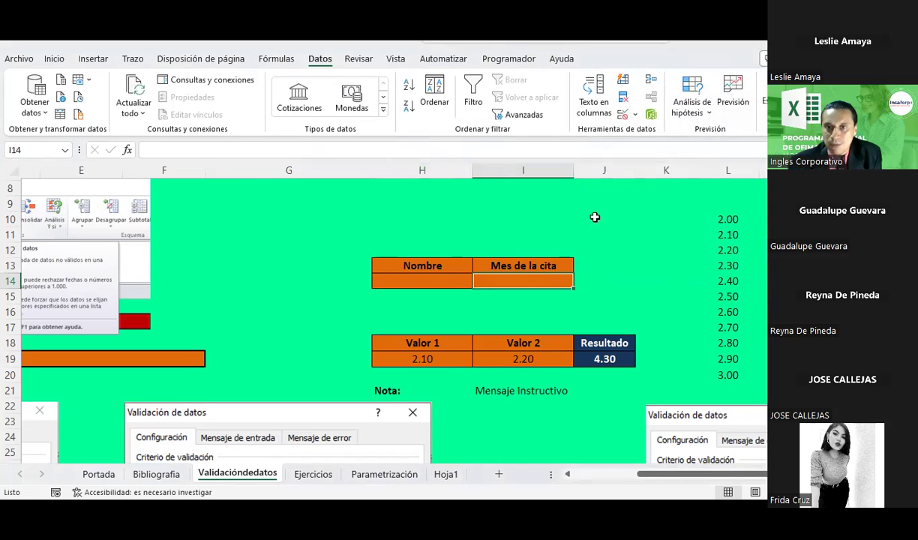
Give I14 a Lista validation with Origen Agosto;Septiembre;Octubre
click(634, 114)
click(660, 132)
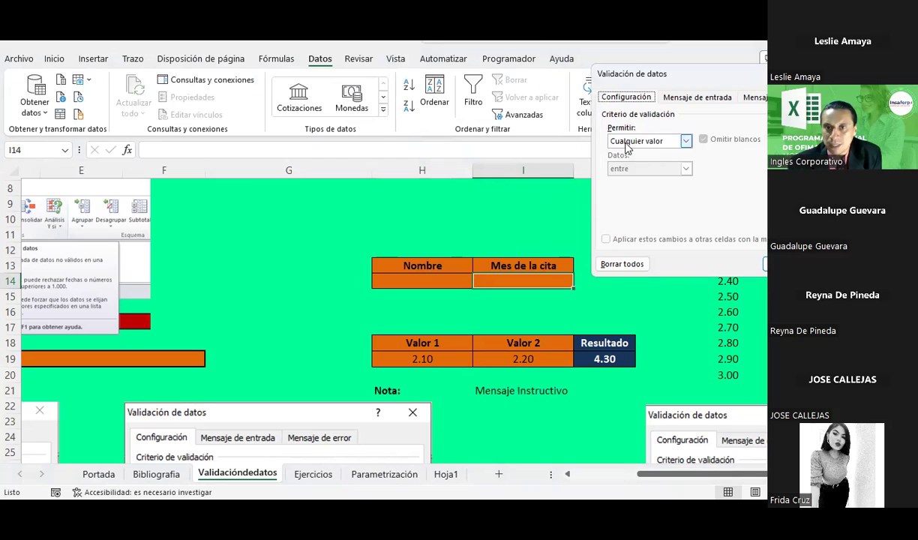
click(627, 146)
click(628, 185)
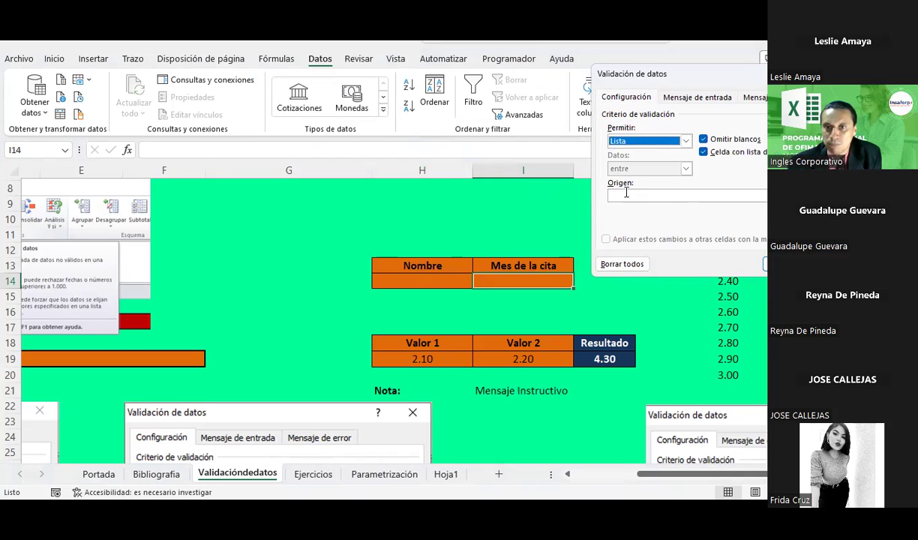
click(626, 194)
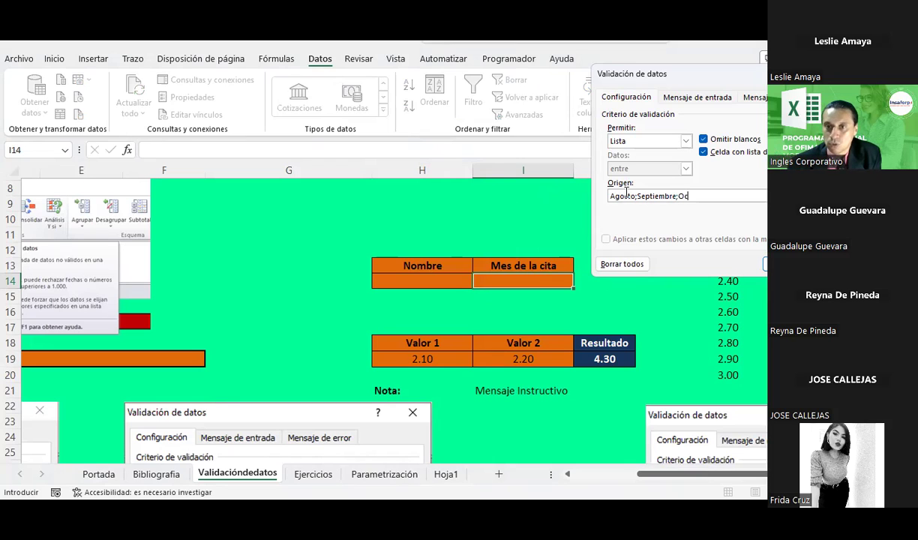
text(Agosto;Septiembre;Octubre)
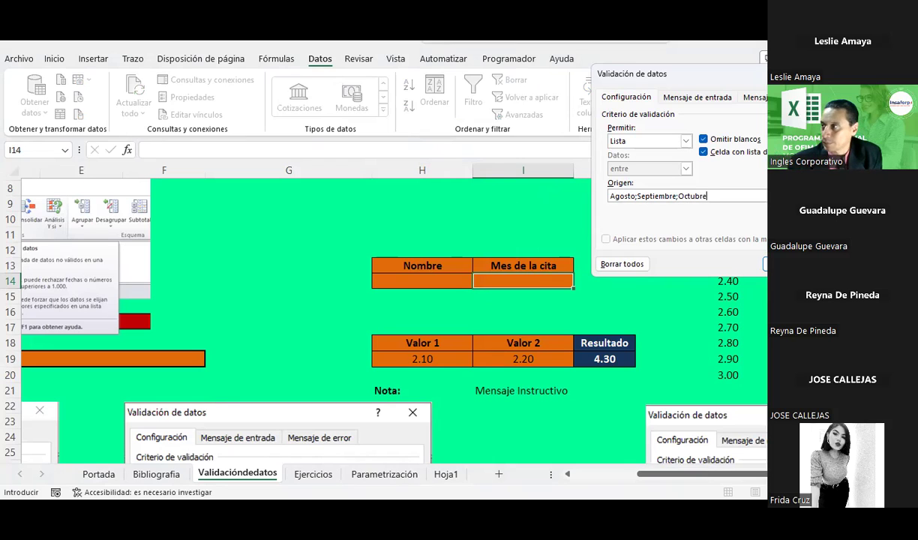
key(Return)
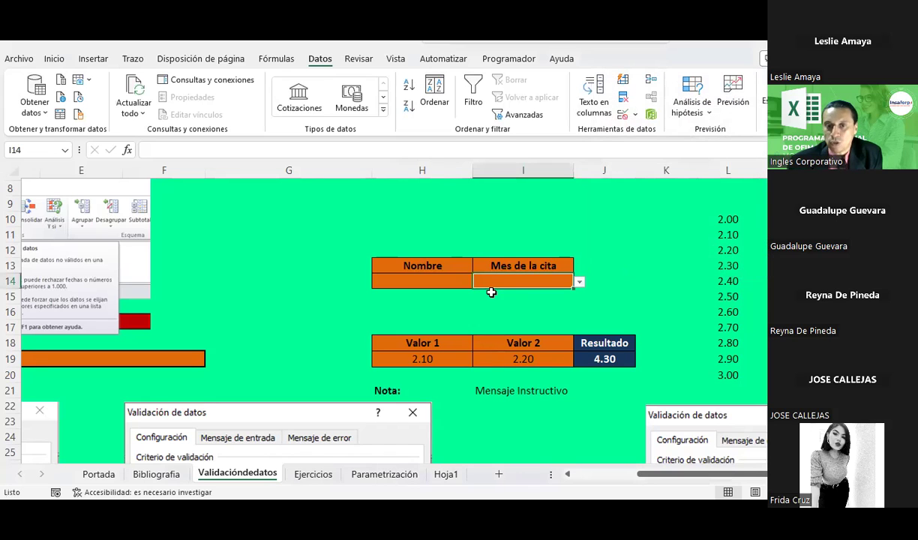
Pick a name for Nombre and Septiembre for Mes de la cita from their dropdowns
click(450, 296)
click(442, 280)
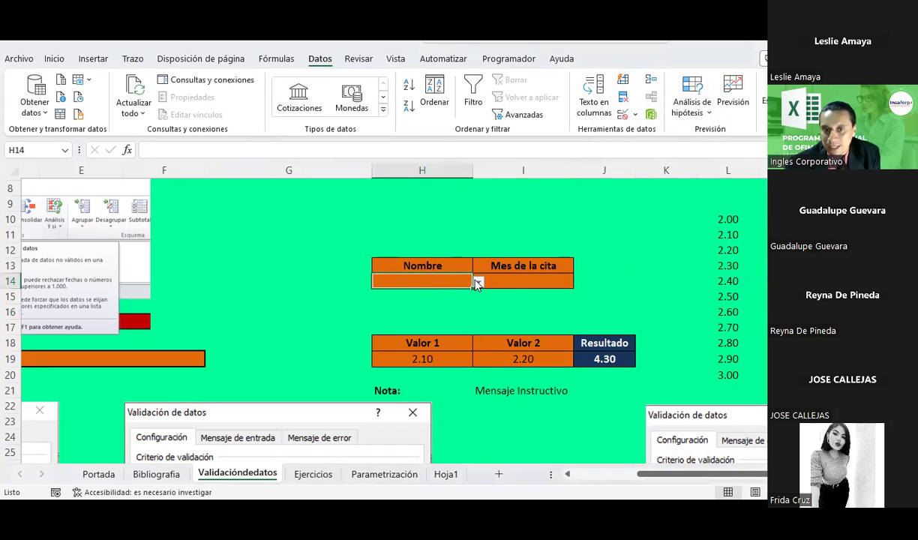
click(477, 282)
click(370, 295)
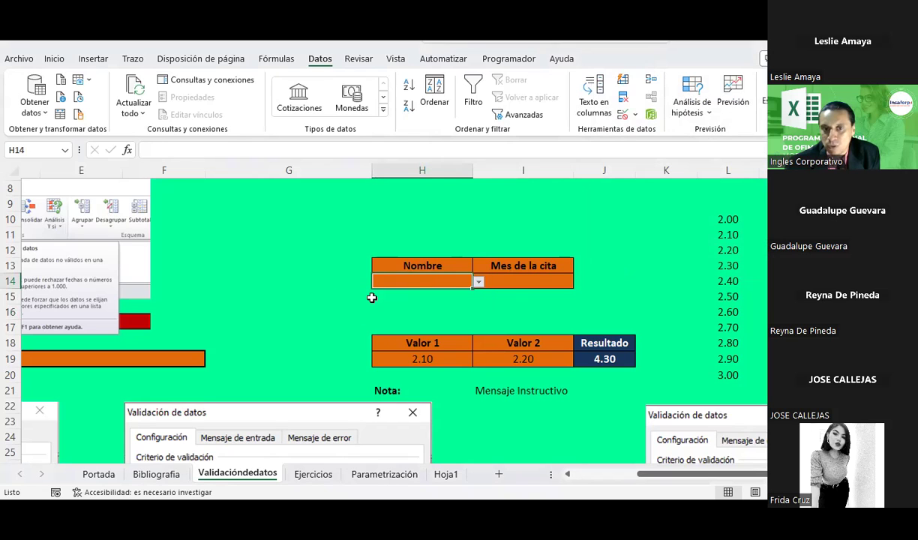
click(524, 281)
click(573, 282)
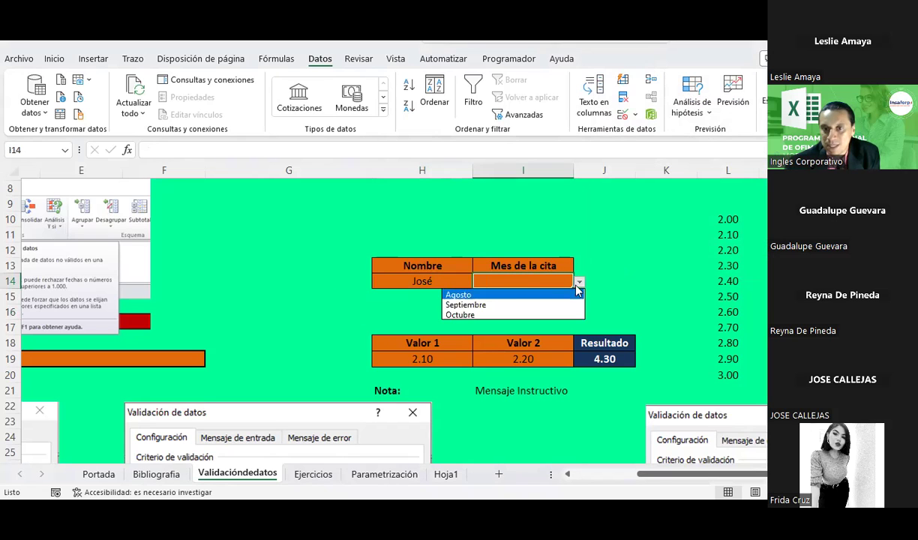
click(499, 302)
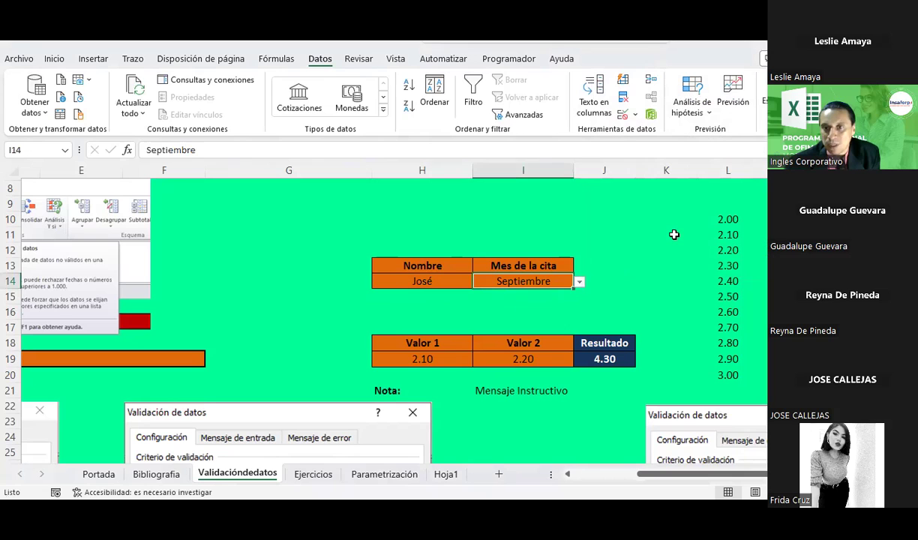
Change L10 to 3 so the column L series runs 3.00–4.00
drag(447, 354, 500, 357)
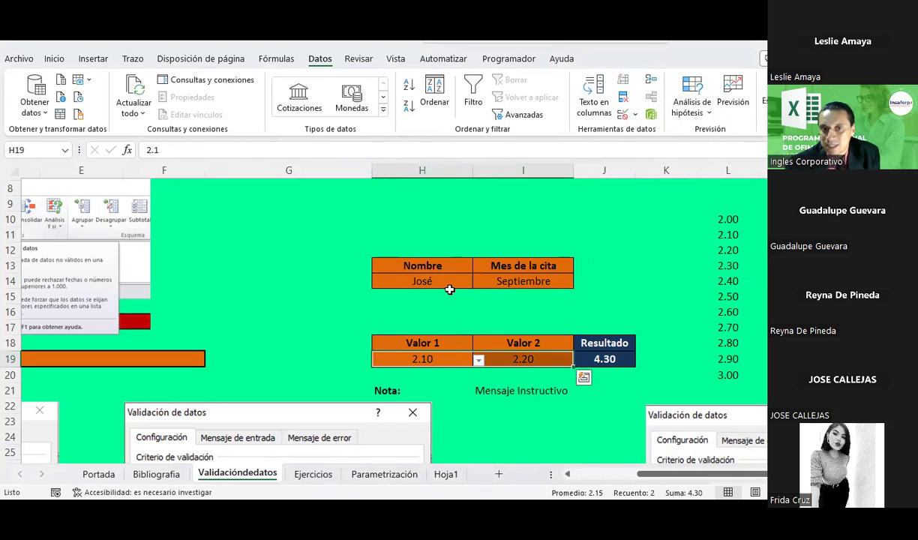
click(442, 282)
click(613, 266)
click(422, 360)
drag(724, 219, 717, 370)
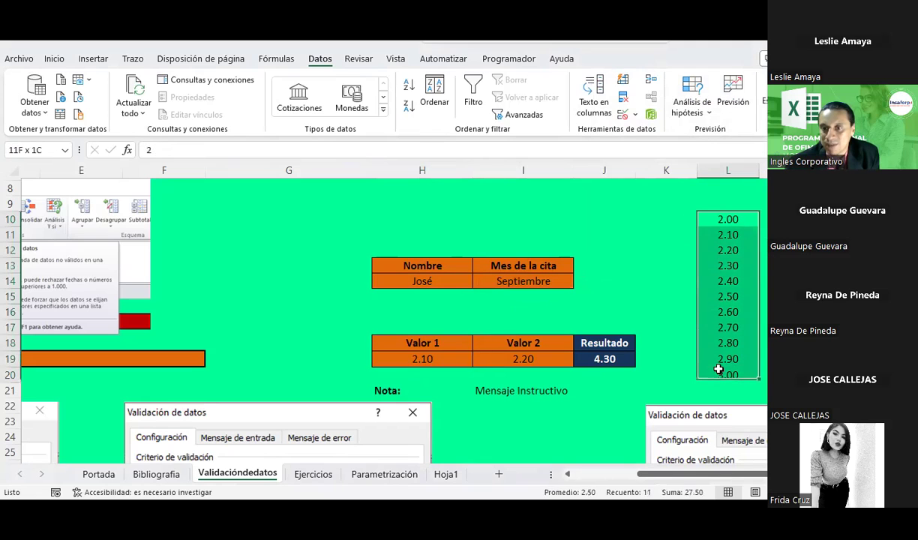
click(731, 220)
text(3)
key(Return)
Pick 3.20 for Valor 1 and 3.40 for Valor 2, giving Resultado 6.60
click(421, 359)
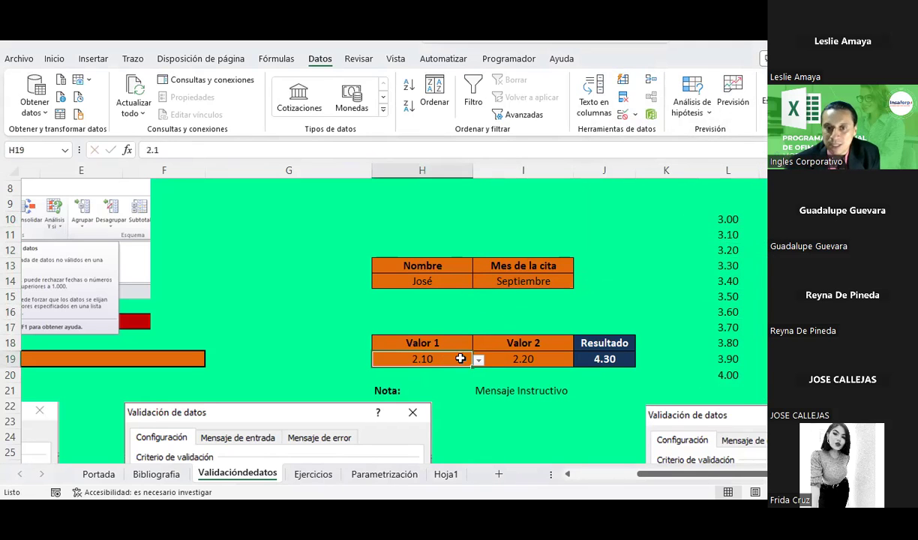
click(477, 361)
click(352, 393)
click(524, 359)
click(579, 360)
click(523, 413)
click(420, 283)
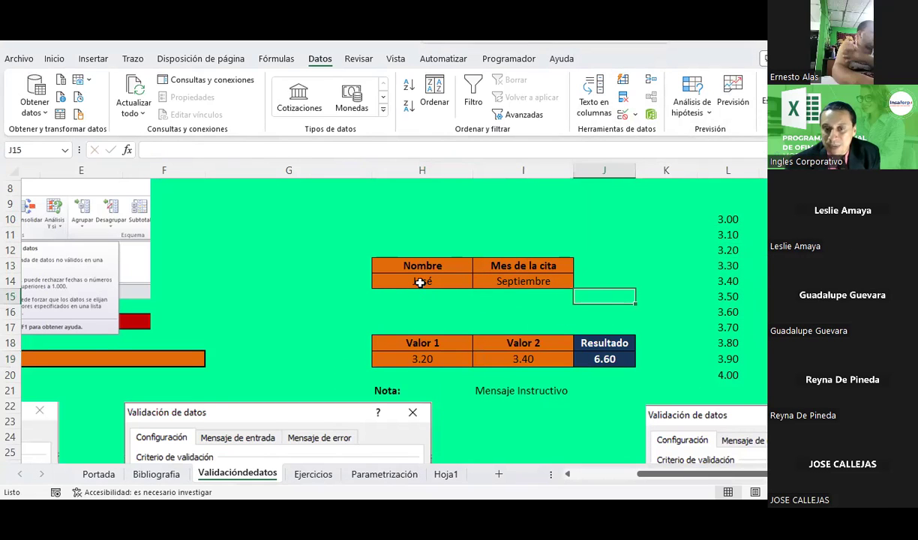
click(634, 114)
click(658, 137)
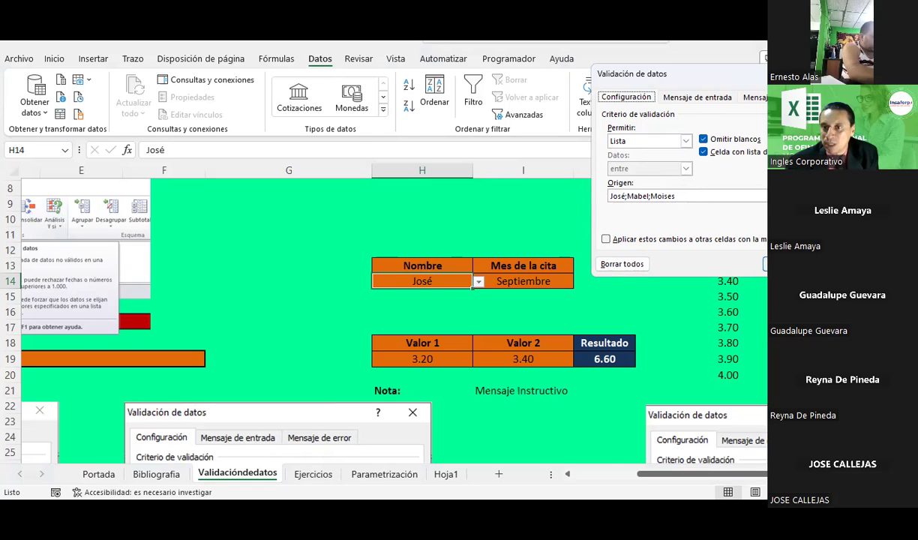
key(Return)
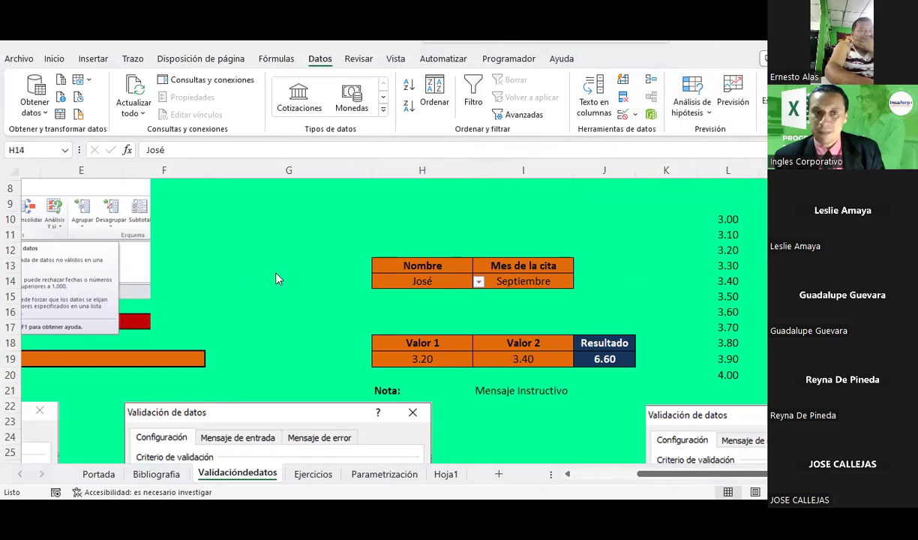
click(431, 232)
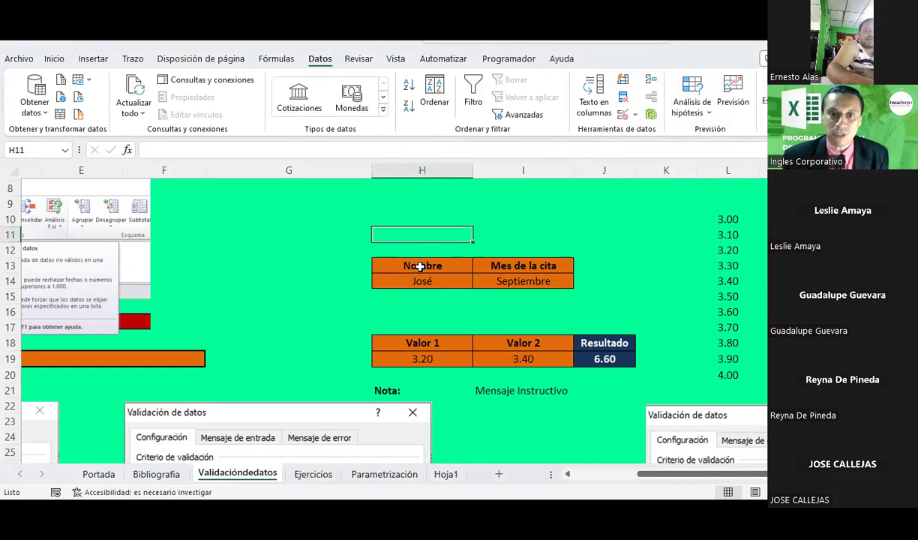
click(537, 282)
click(428, 358)
click(518, 358)
click(460, 284)
click(483, 284)
click(417, 307)
click(432, 281)
click(507, 284)
click(517, 348)
click(586, 237)
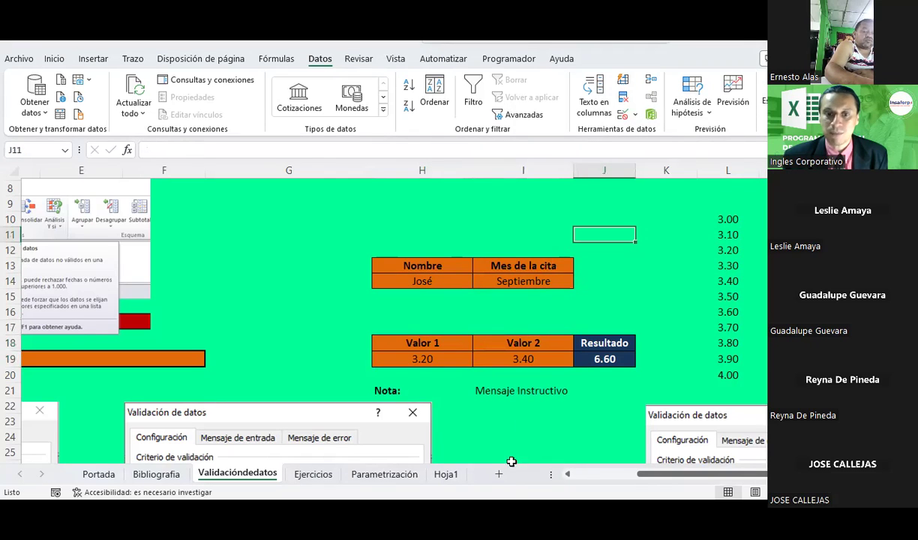
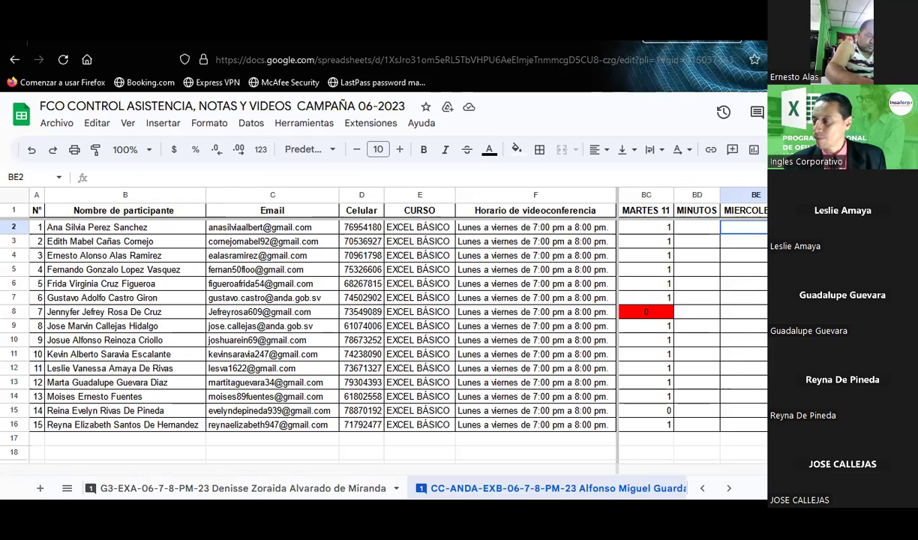
Enter 1 in BE2 and BE3, and correct BE4 from 0 to 1
text(1)
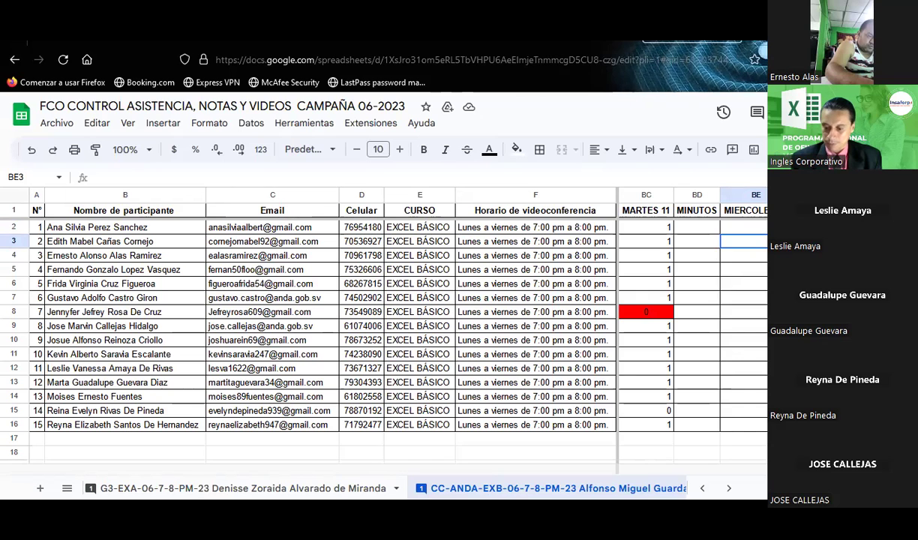
text(1)
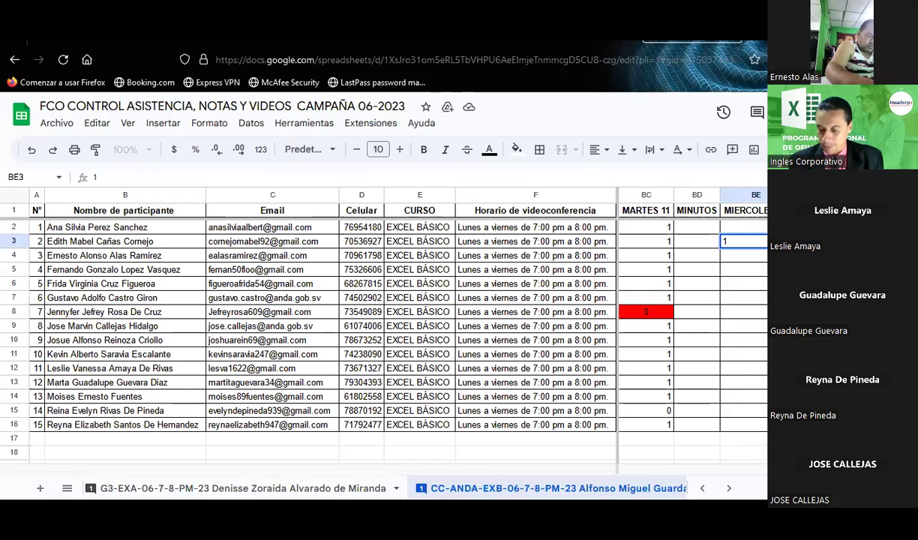
key(Return)
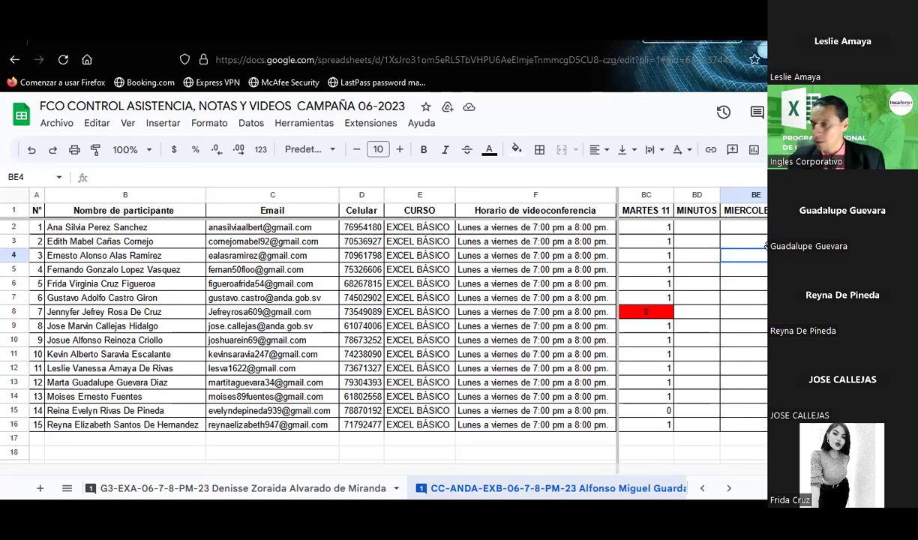
text(0)
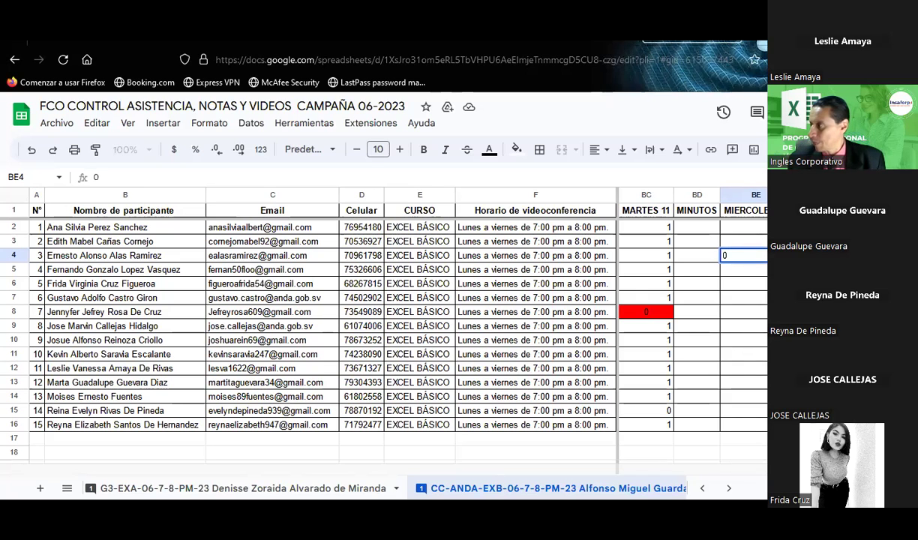
key(Return)
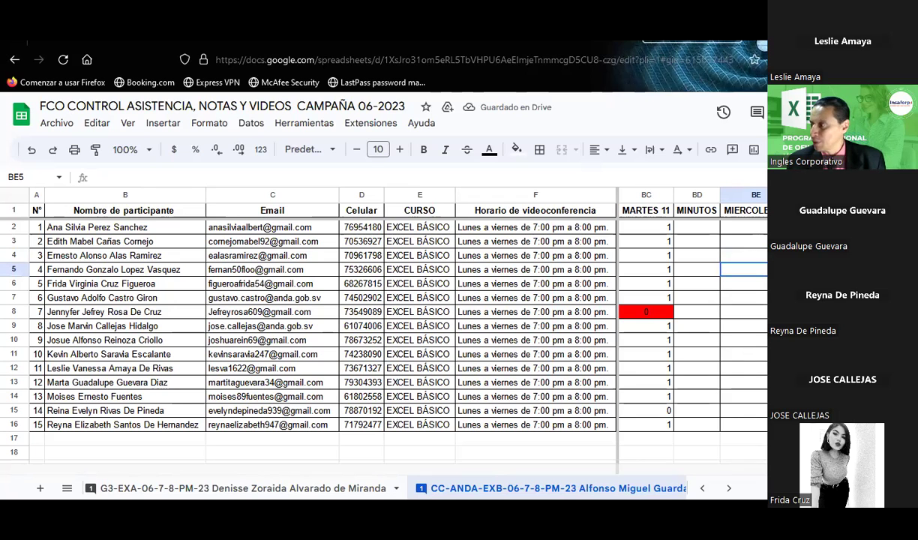
key(Up)
text(1)
key(Return)
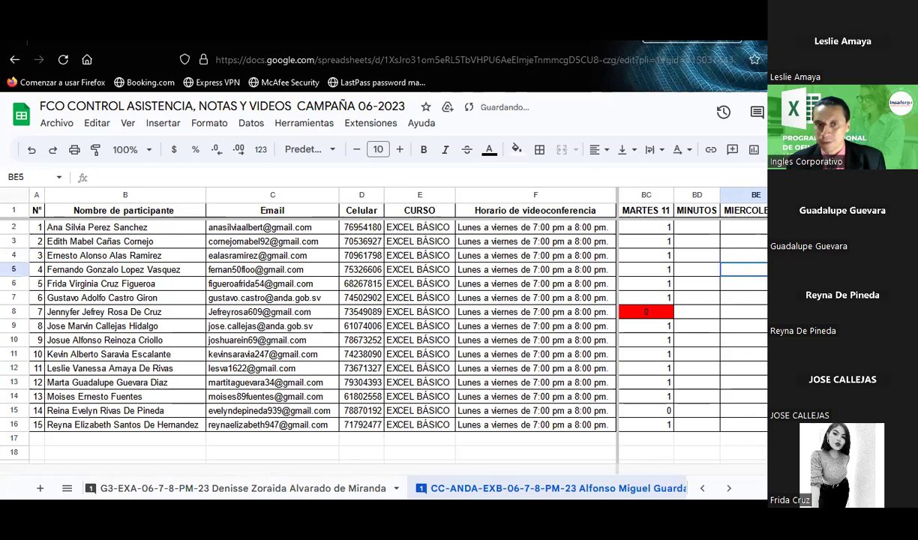
Enter 1 in BE5 and BE6, discard the BE7 entry, and copy BC8's red 0
text(1)
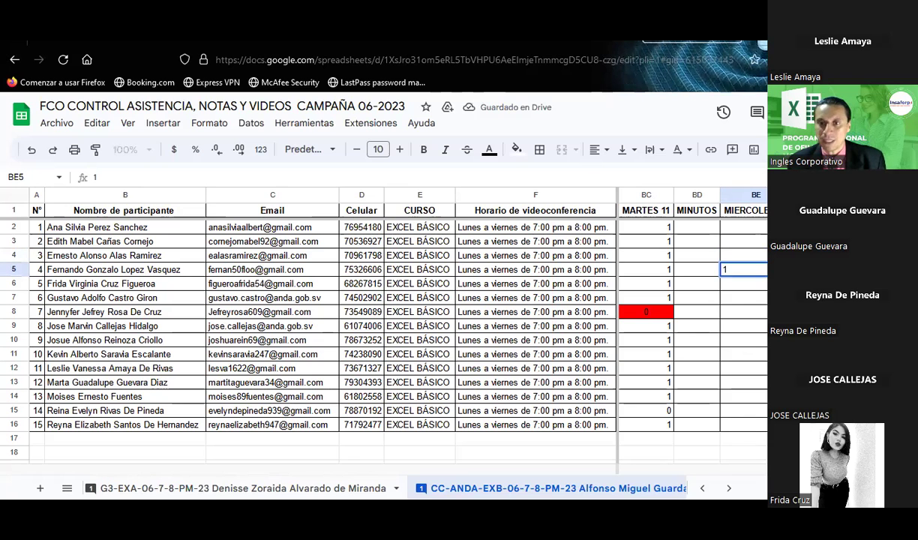
key(Return)
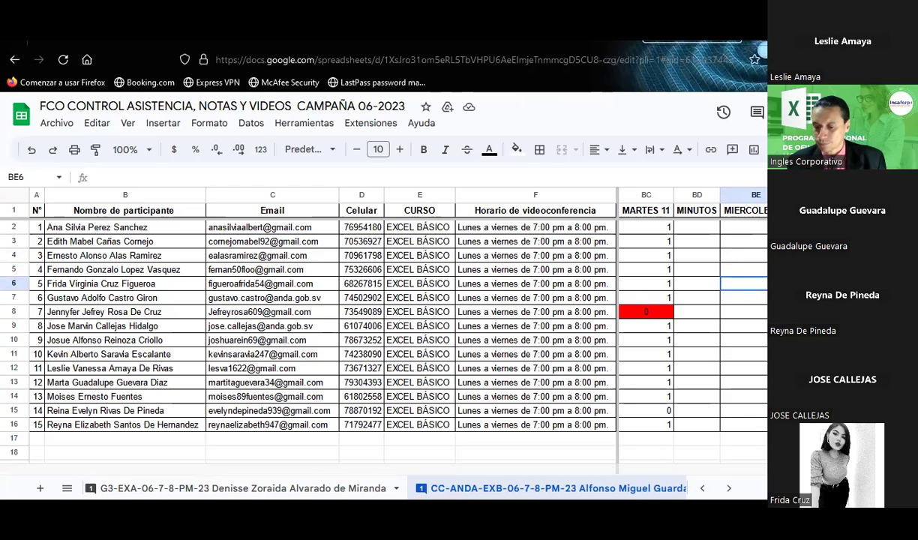
text(1)
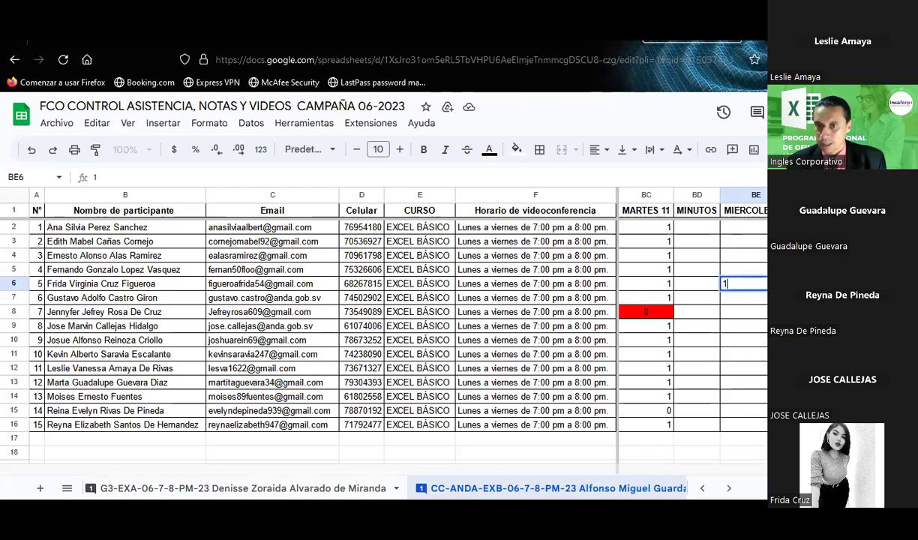
key(Return)
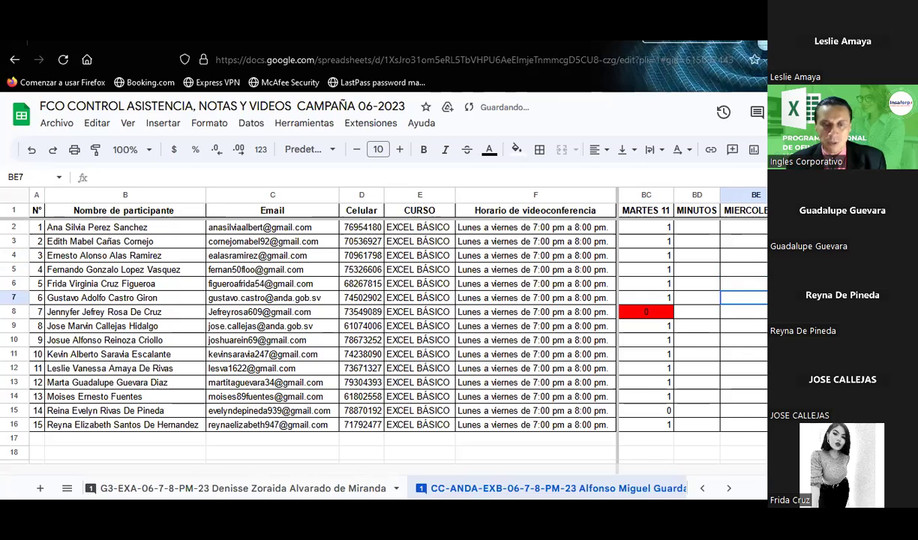
text(1)
key(Escape)
key(Down)
key(Left)
key(Left)
key(Right)
key(Right)
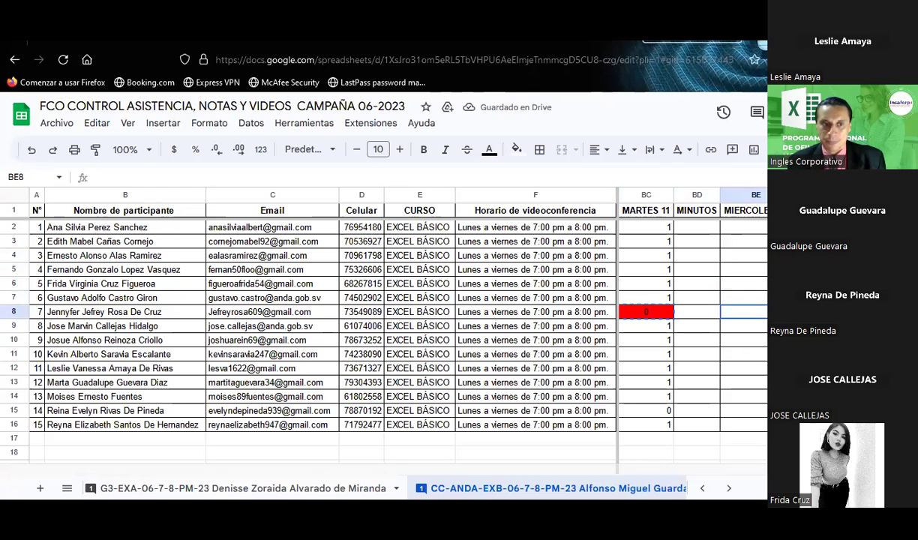
Paste the red 0 into BE8, leave rows 9–10 blank, and enter 1 in BE11 and BE12
text(0)
key(Down)
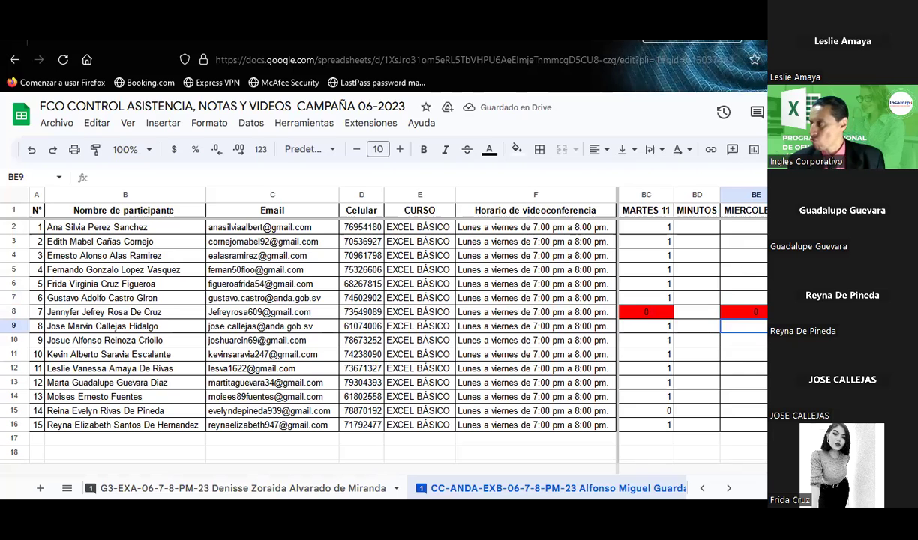
key(Down)
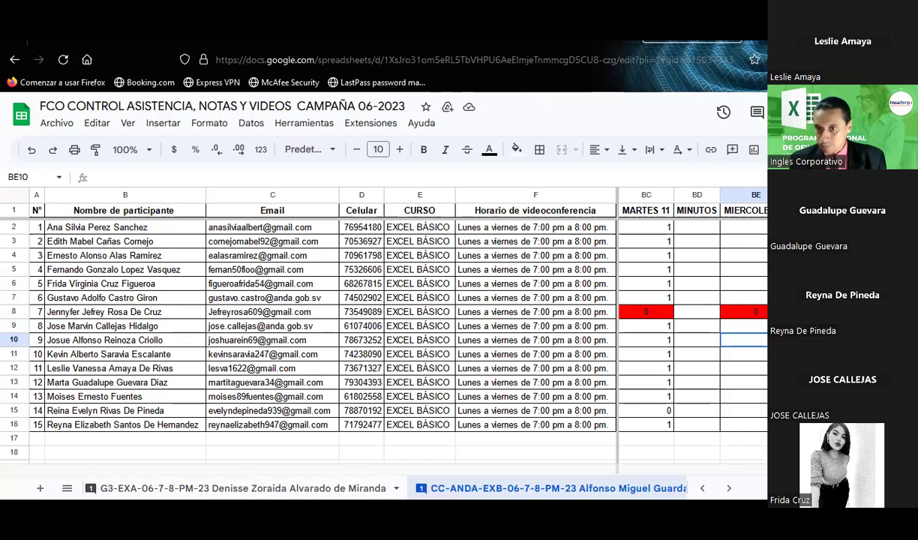
key(Down)
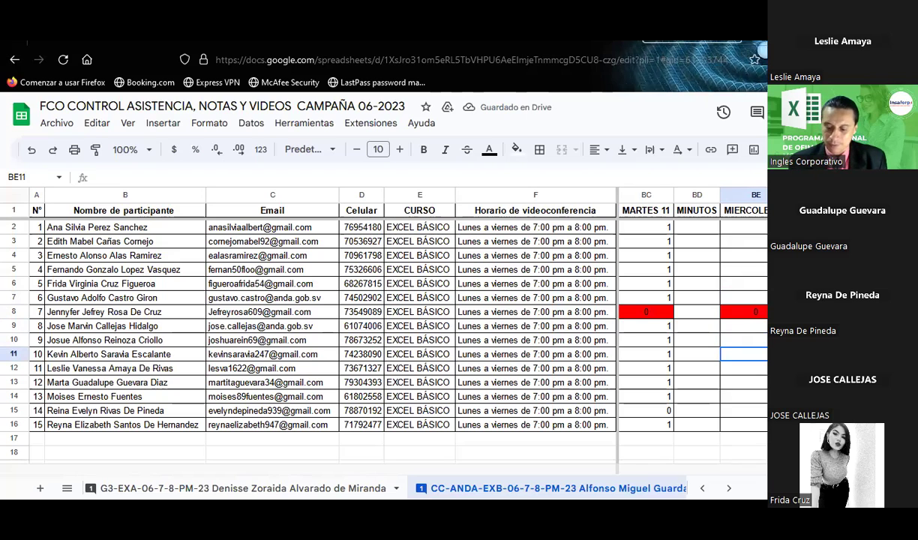
text(1)
key(Return)
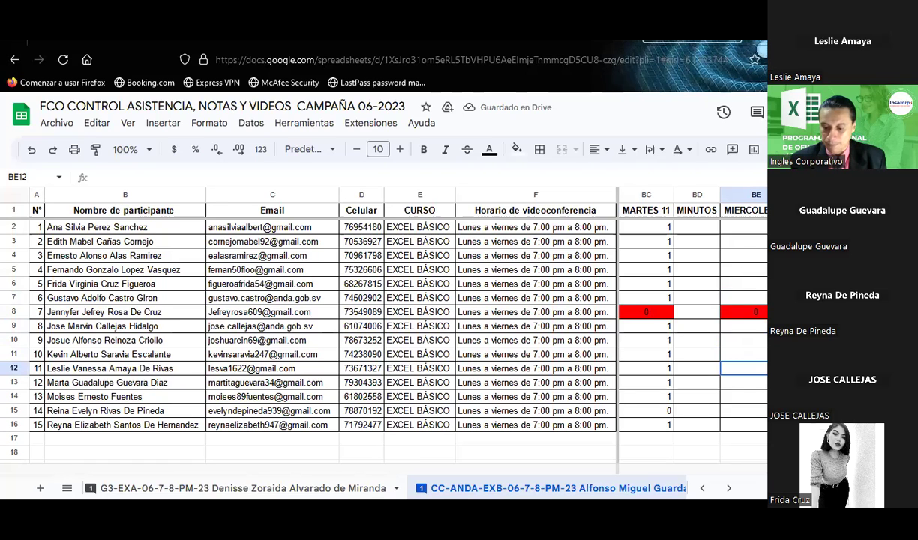
text(1)
key(Return)
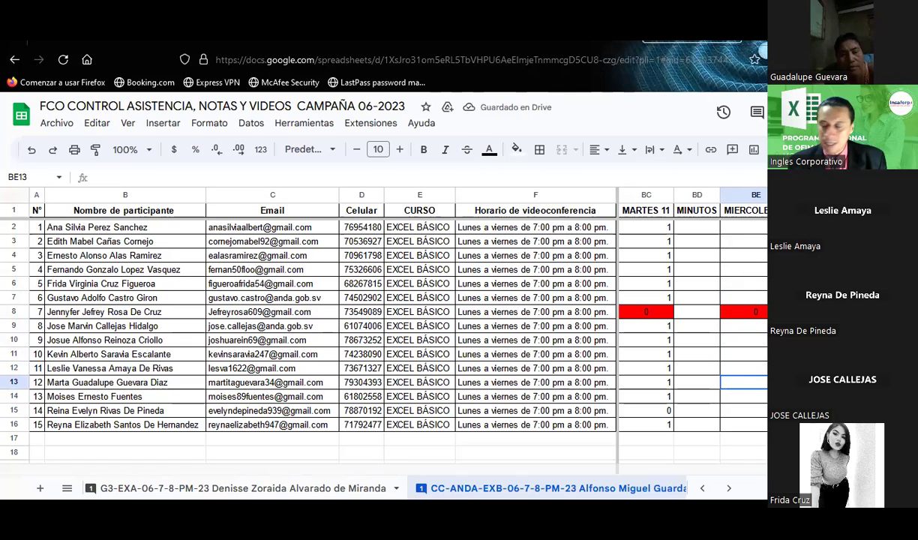
Enter 1 in BE13, BE14 and BE16, leaving row 15 blank
text(1)
key(Return)
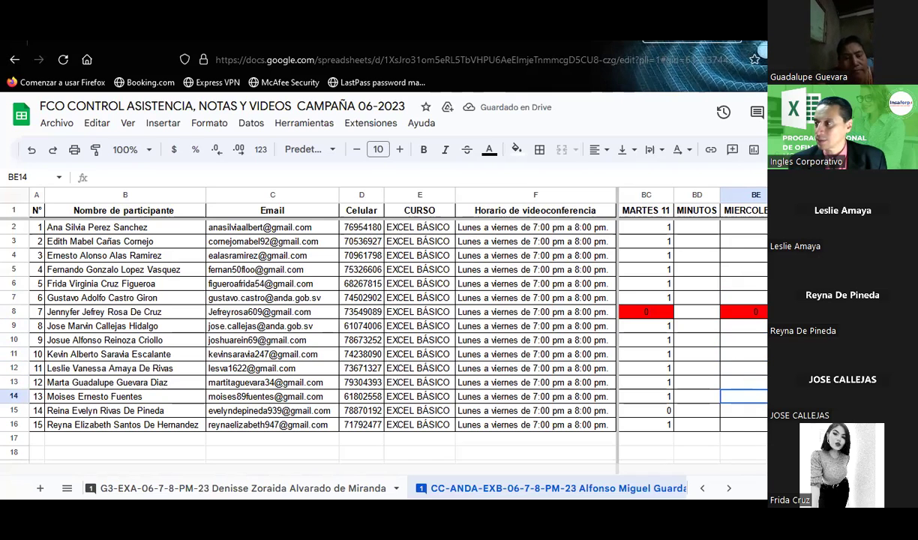
text(1)
key(Return)
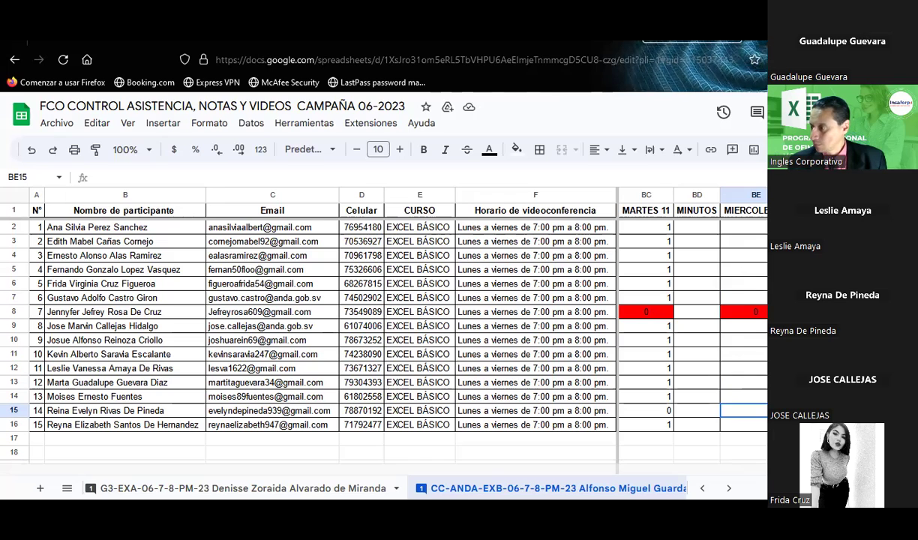
text(1)
key(Return)
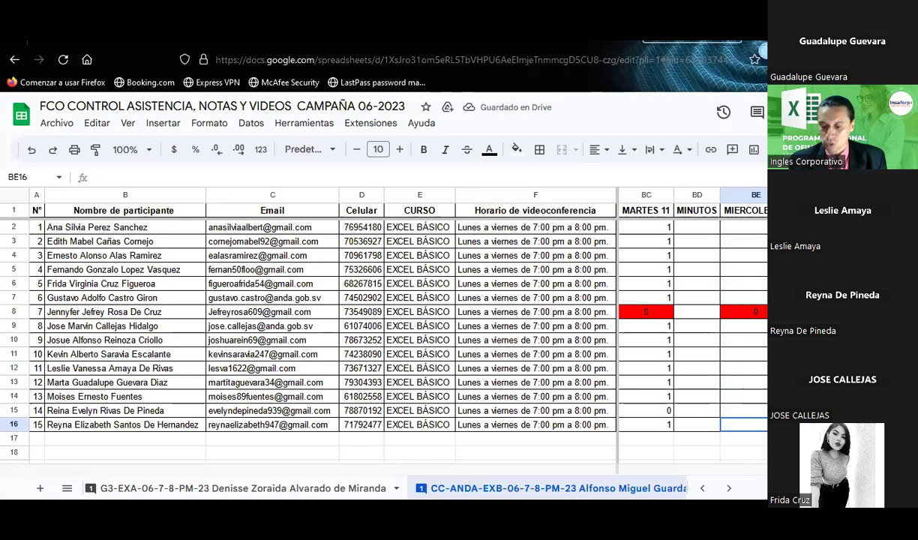
text(1)
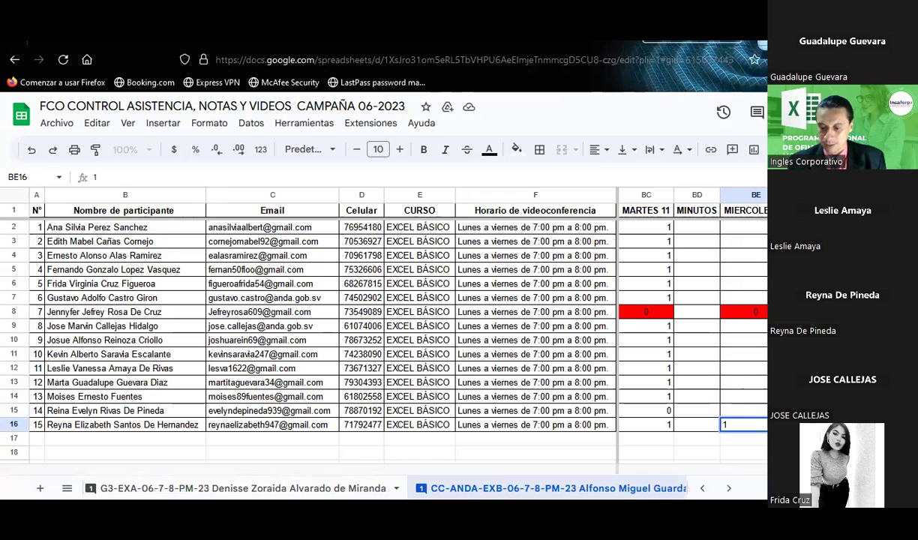
key(Return)
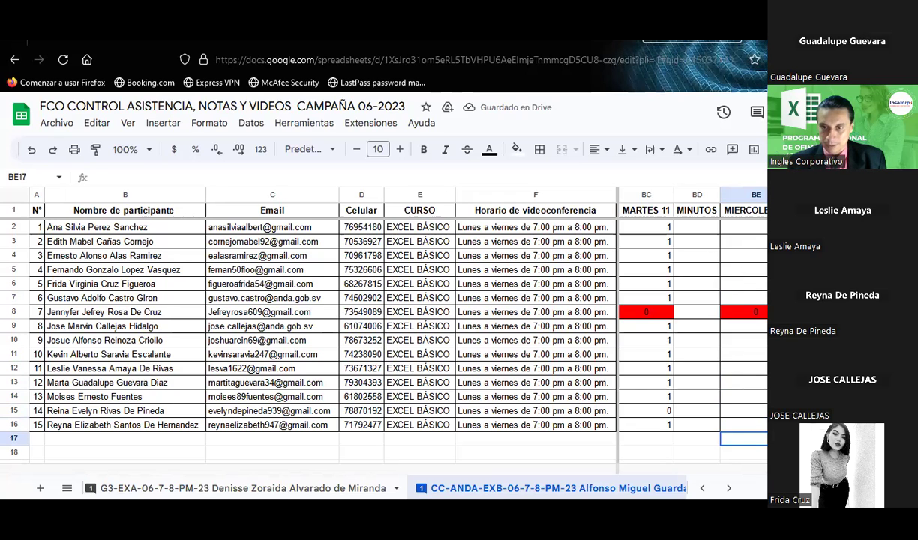
key(Up)
key(Up)
key(Up)
key(Up)
key(Up)
key(Up)
key(Up)
key(Up)
key(Up)
key(Up)
key(Up)
key(Up)
key(Up)
key(Down)
key(Down)
key(Down)
key(Down)
key(Down)
key(Down)
key(Down)
key(Down)
key(Down)
key(Down)
key(Down)
key(Down)
key(Down)
key(Down)
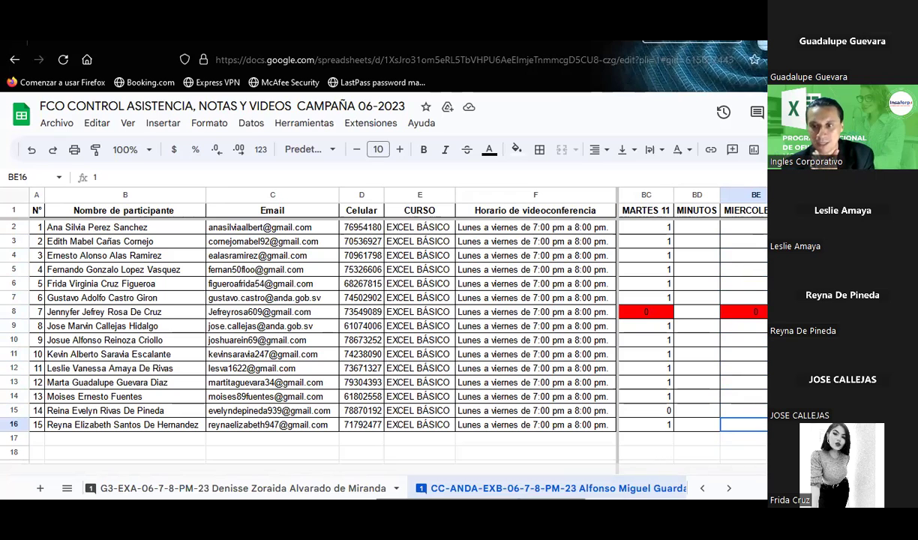
scroll(690, 314, right, 2)
scroll(690, 314, right, 2)
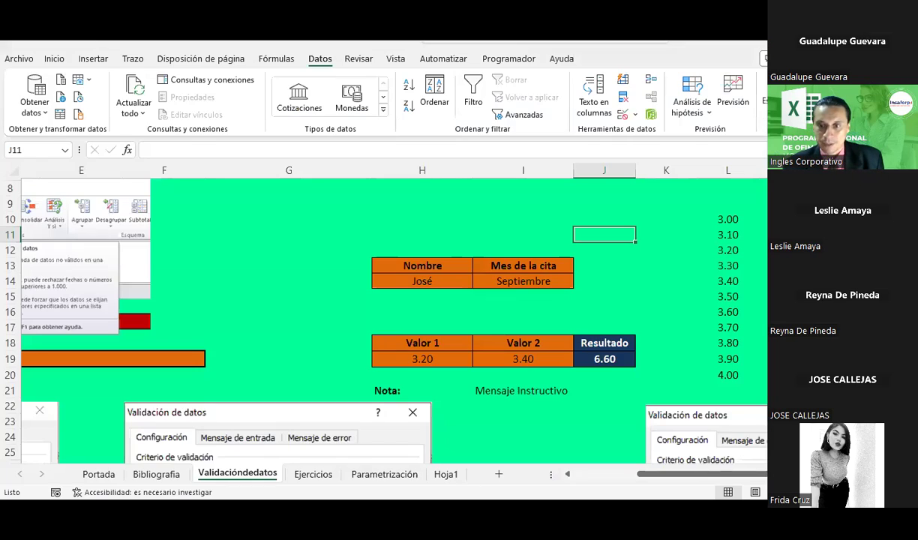
Select the Nombre cell H14 and open its Validación de datos settings
click(651, 284)
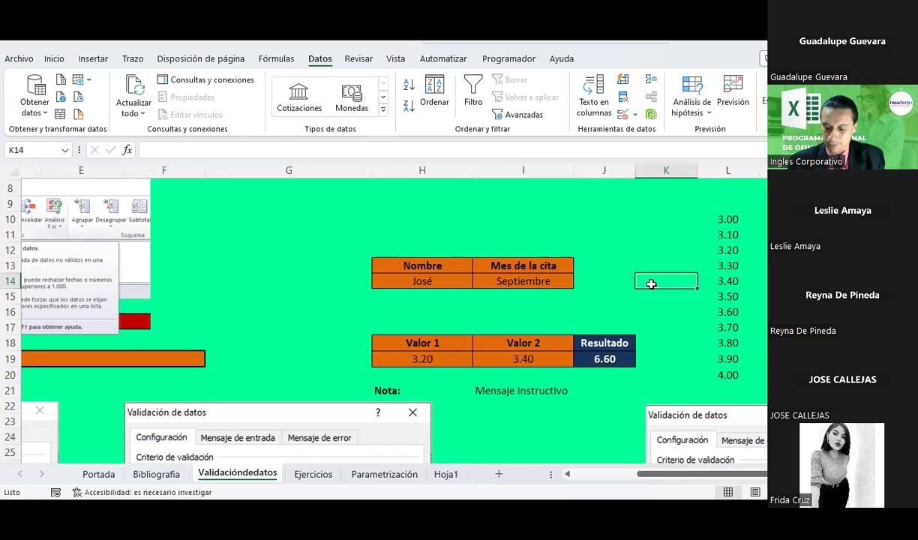
click(607, 247)
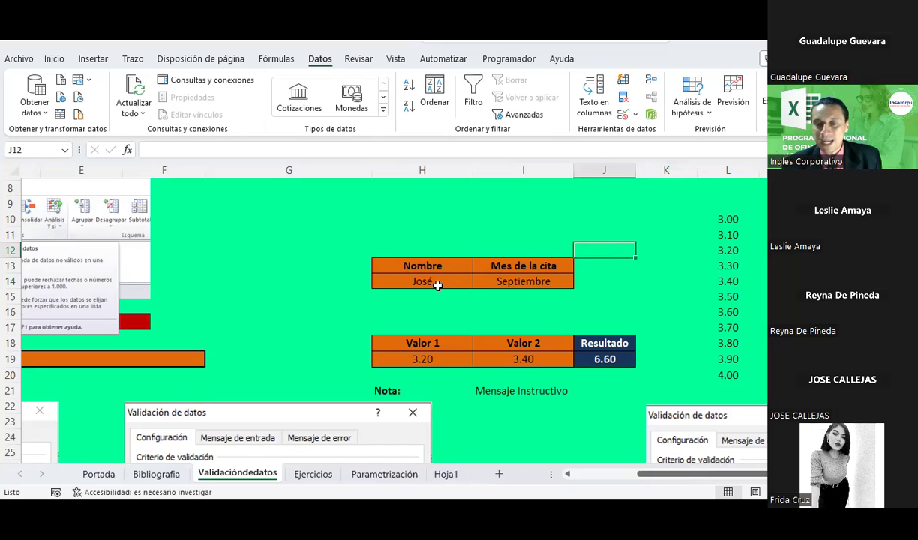
click(437, 283)
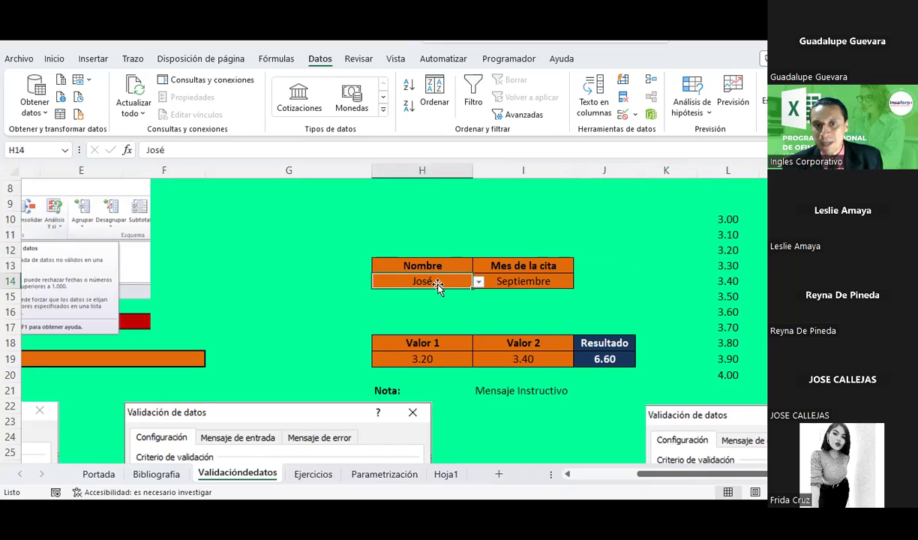
click(635, 114)
click(659, 76)
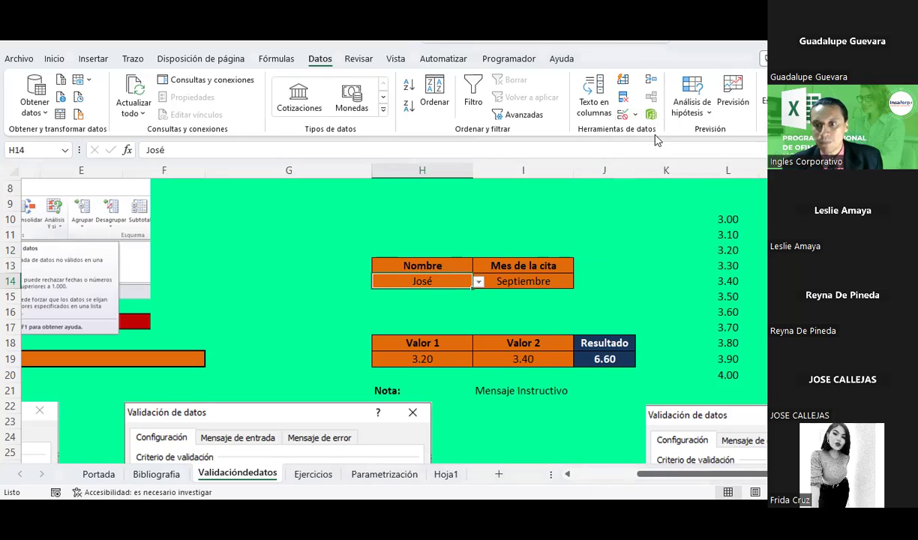
Keep H14's Lista validation type, close the dialog, and select the Valor 1 cell H19
click(637, 143)
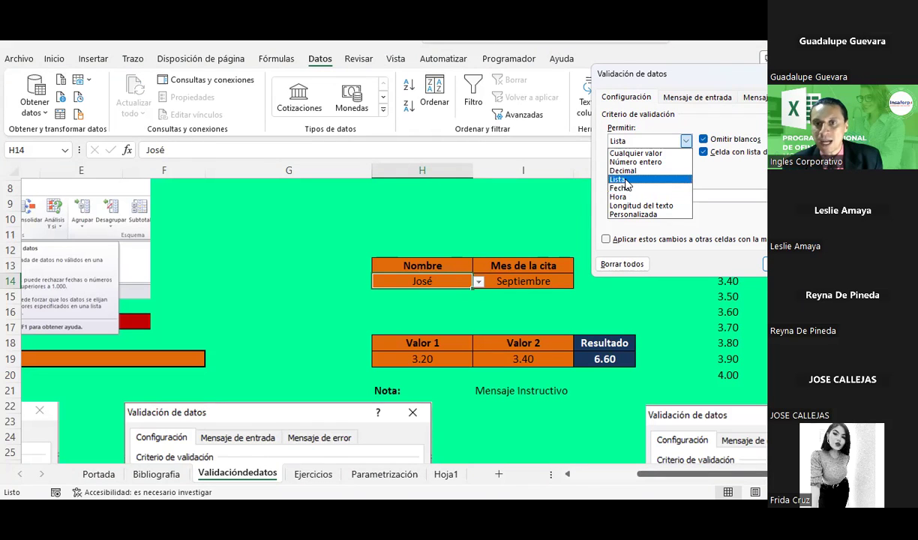
click(626, 180)
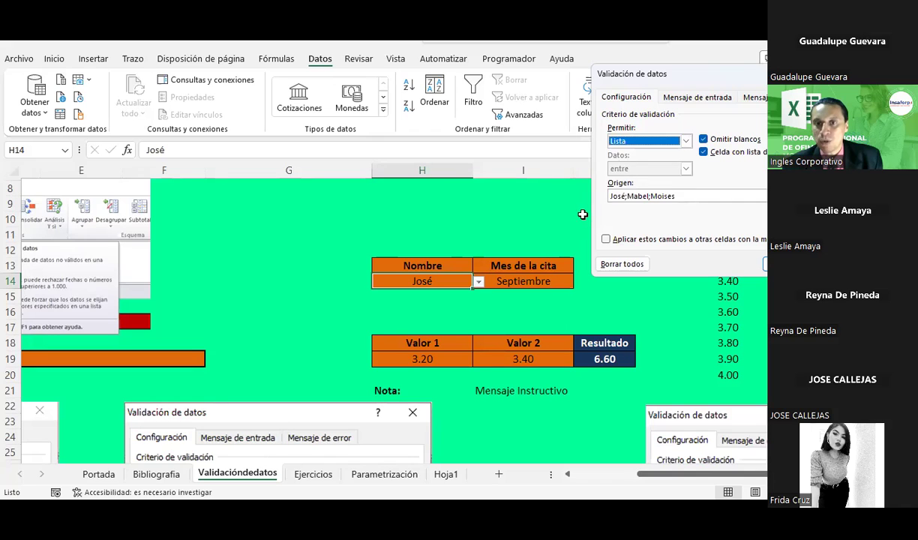
key(Escape)
click(415, 357)
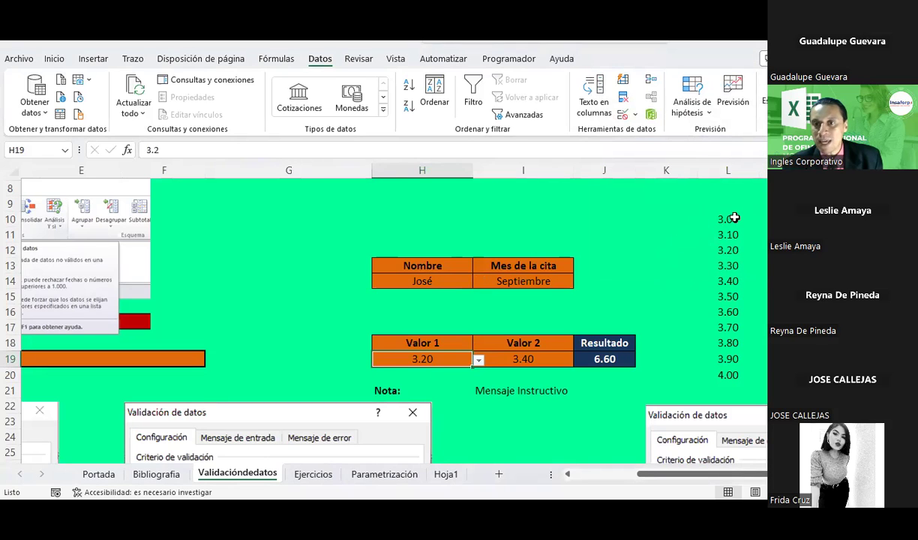
drag(734, 217, 730, 373)
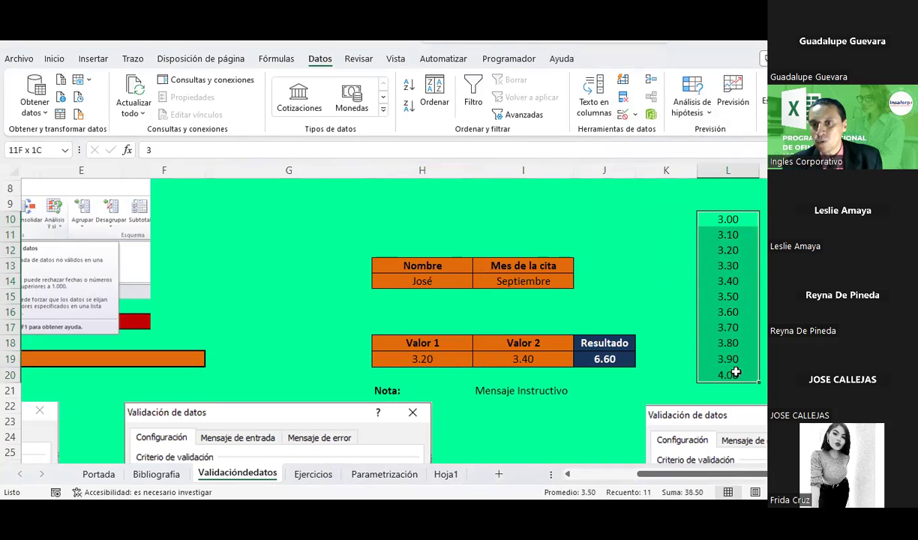
click(721, 212)
click(410, 359)
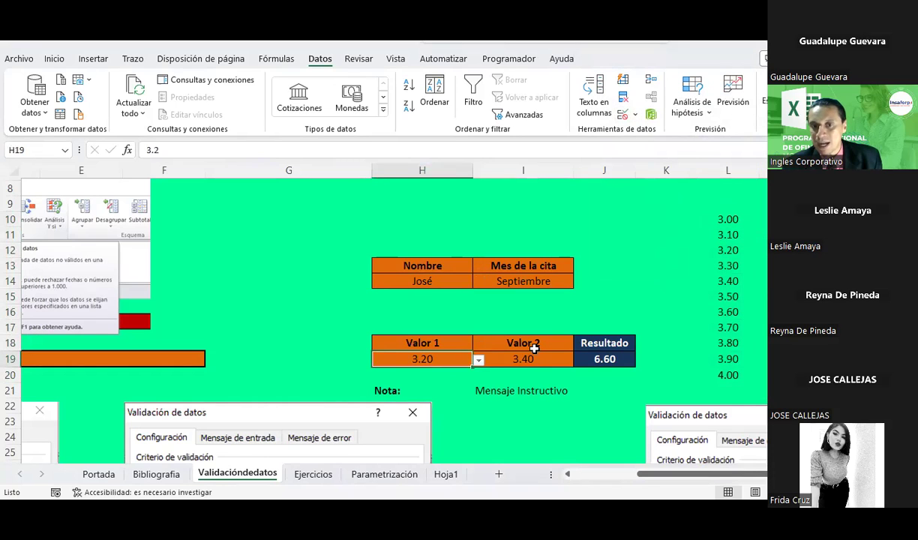
click(528, 345)
click(529, 359)
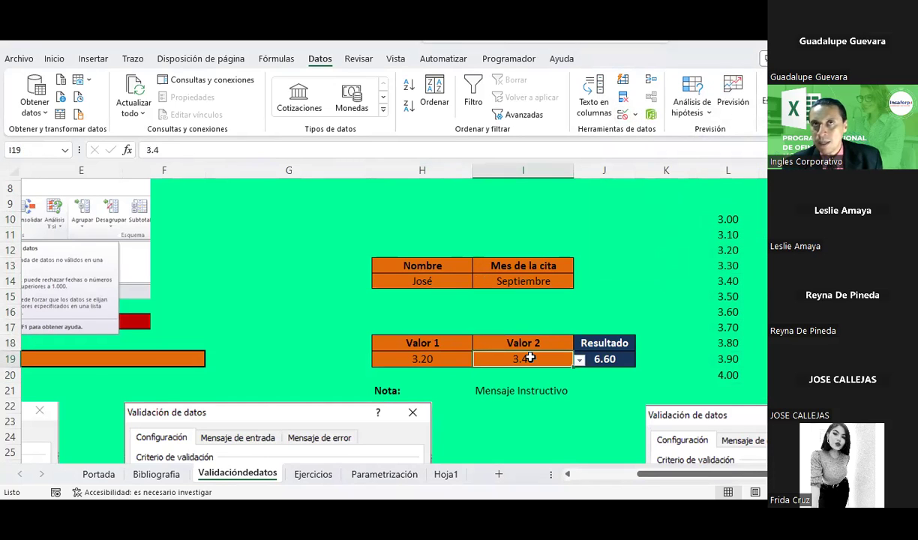
click(705, 216)
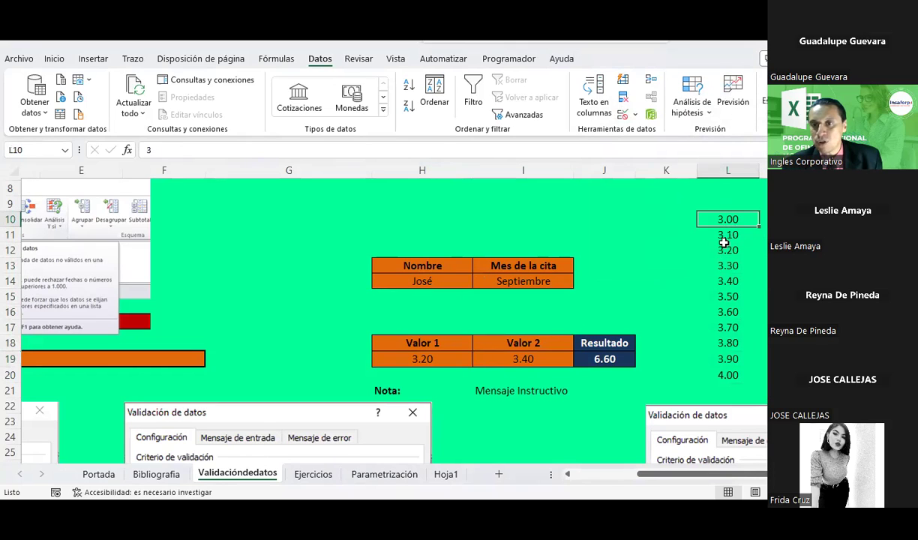
key(Delete)
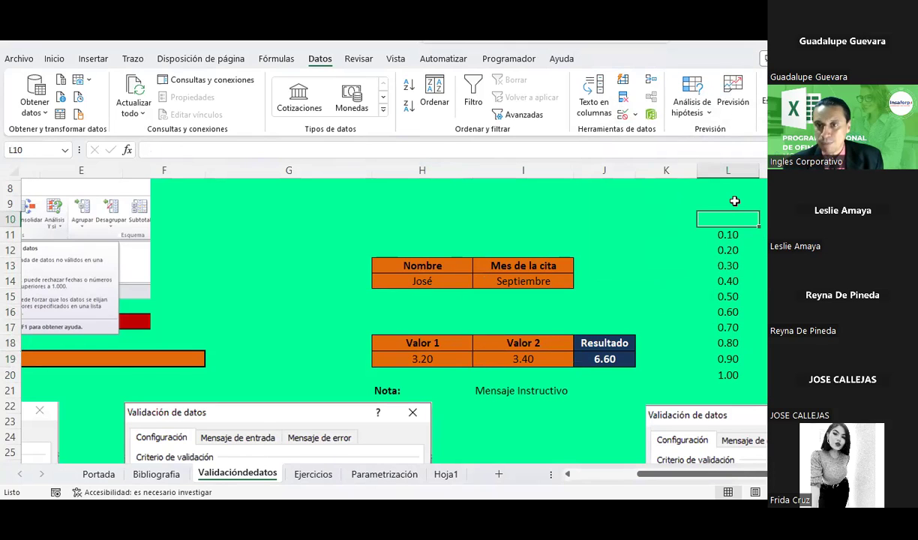
click(442, 358)
click(477, 360)
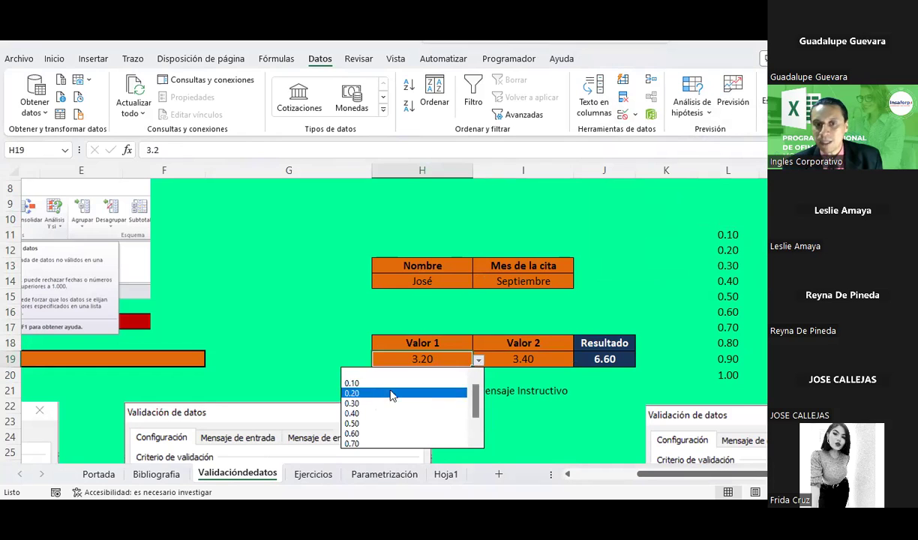
key(Escape)
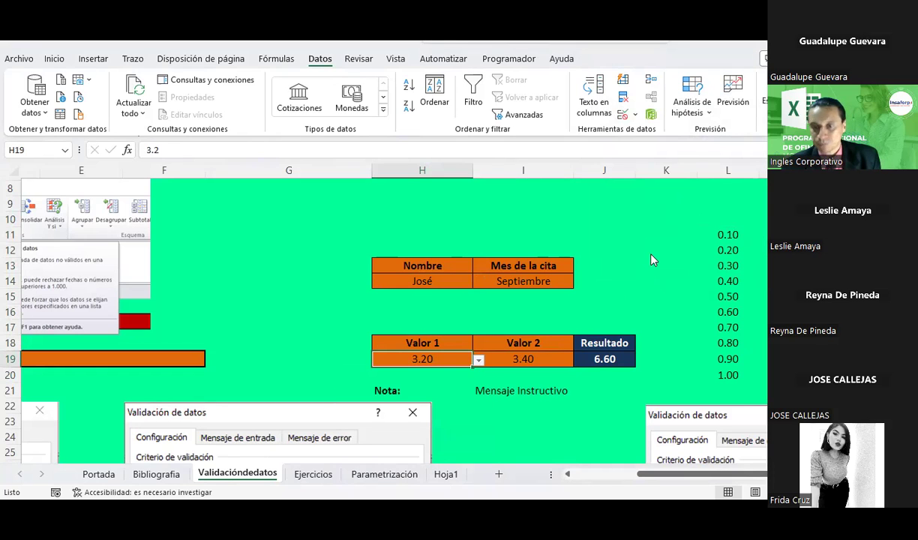
key(ctrl+z)
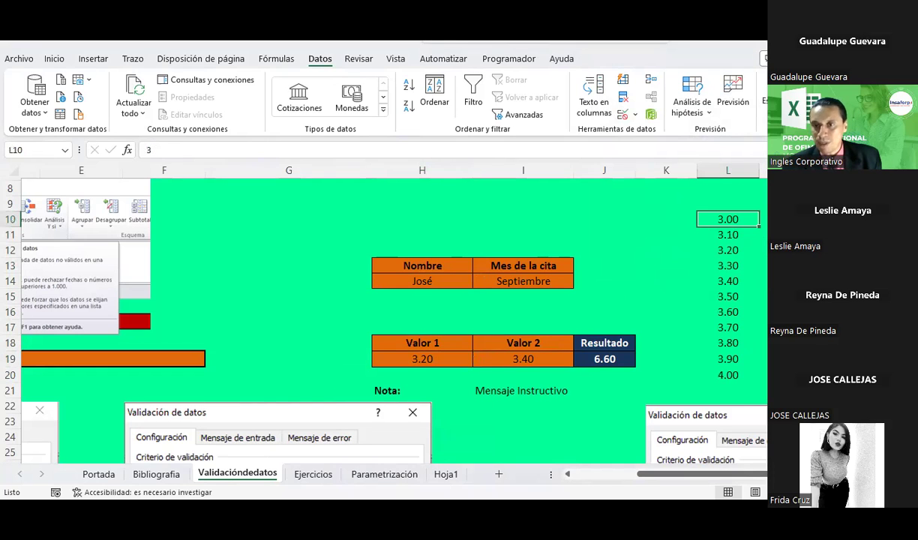
click(851, 265)
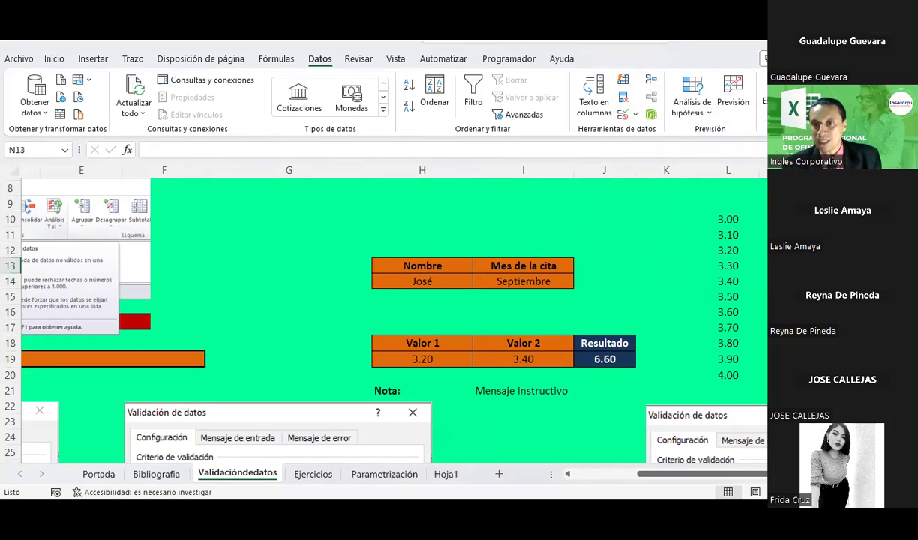
click(419, 281)
Inspect H14's name dropdown and validation settings, leaving them unchanged
click(477, 282)
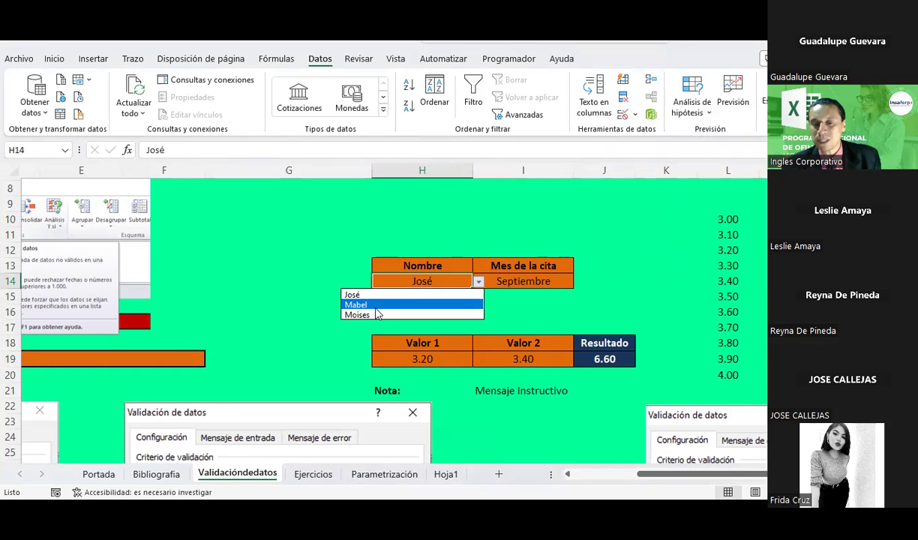
click(355, 293)
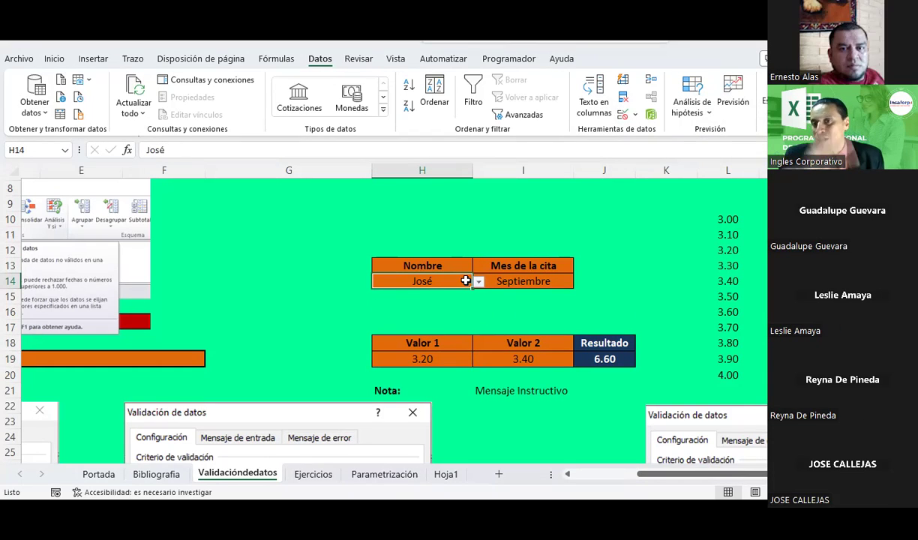
click(634, 114)
click(646, 132)
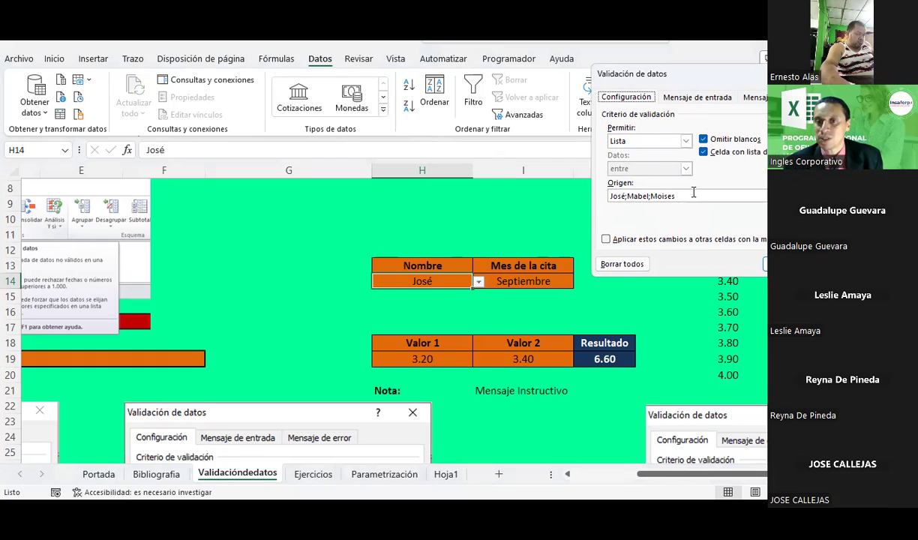
key(Return)
Select the José and Septiembre cells and open their shared validation settings past the mixed-rules warning
click(665, 281)
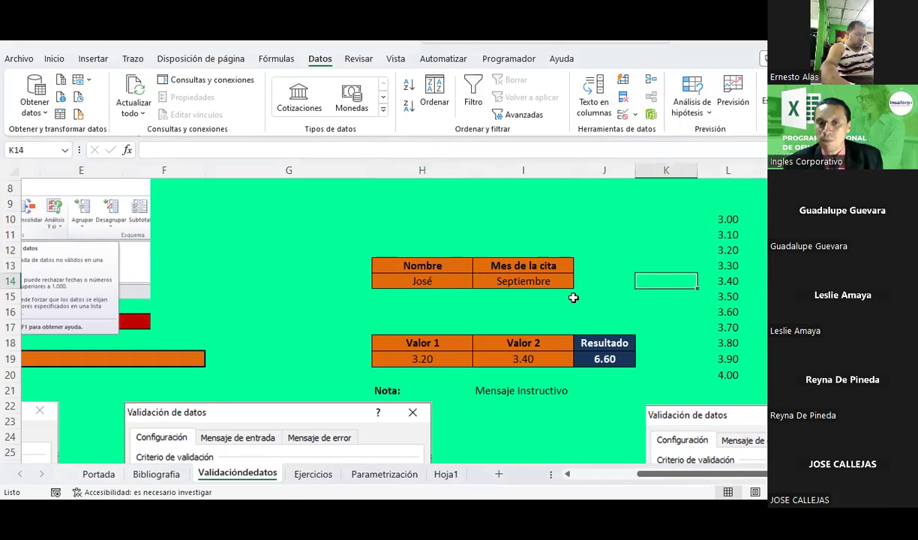
drag(461, 285, 529, 285)
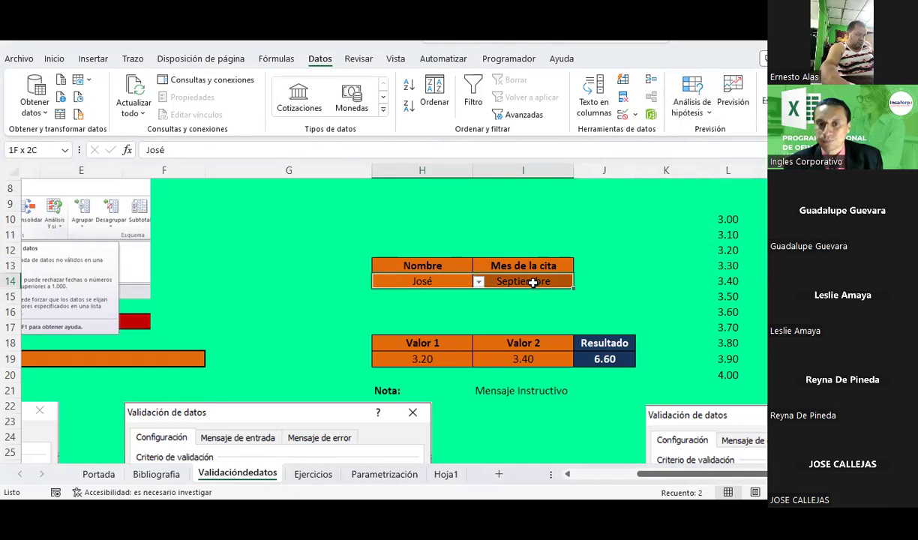
click(624, 113)
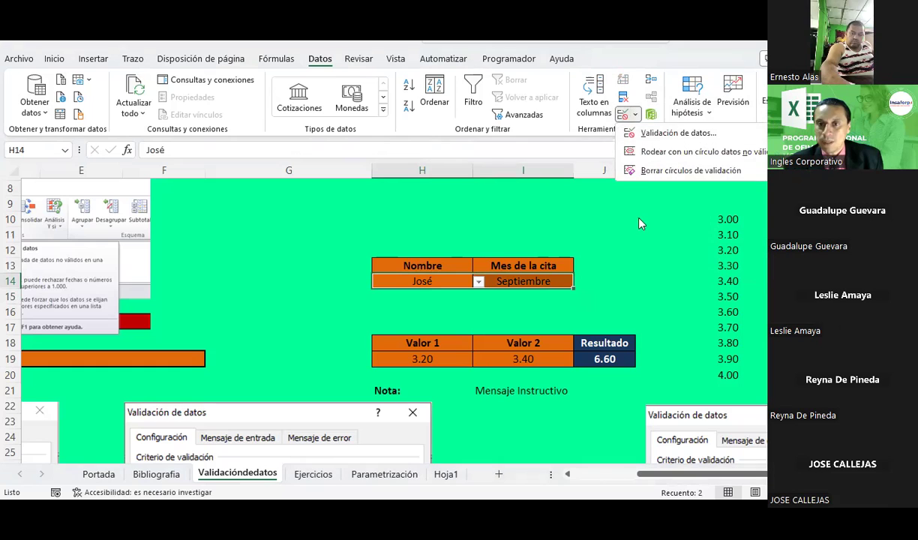
click(622, 131)
click(429, 305)
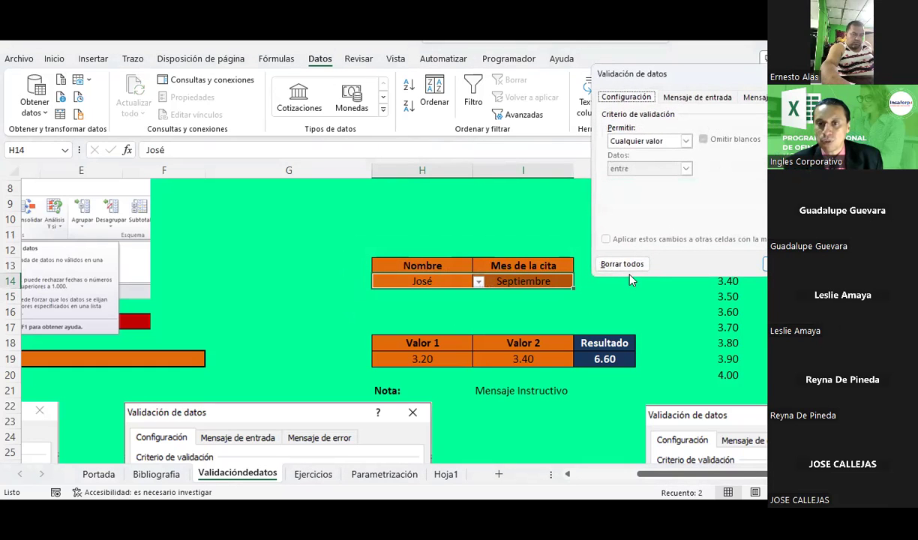
Clear all validation from H14:I14 and delete José and Septiembre
click(622, 265)
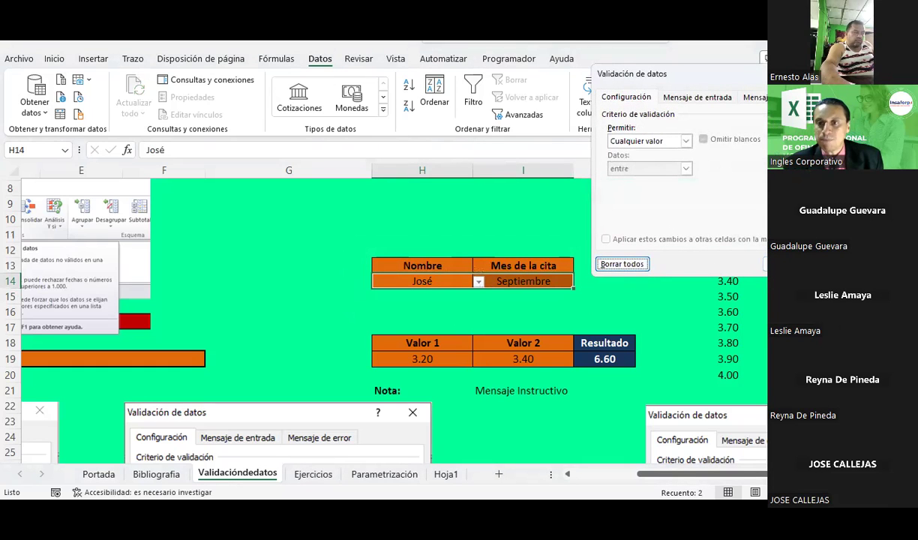
key(Return)
click(644, 281)
drag(431, 277, 510, 281)
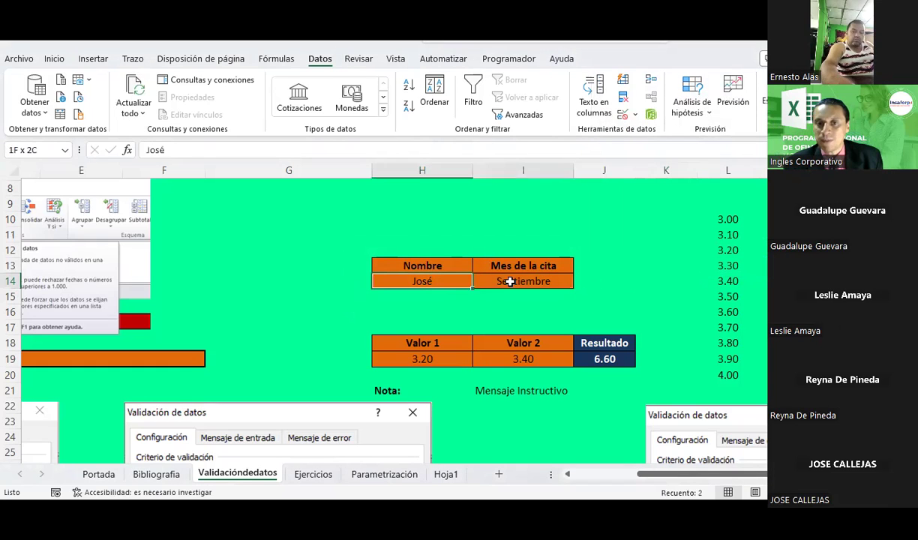
key(Delete)
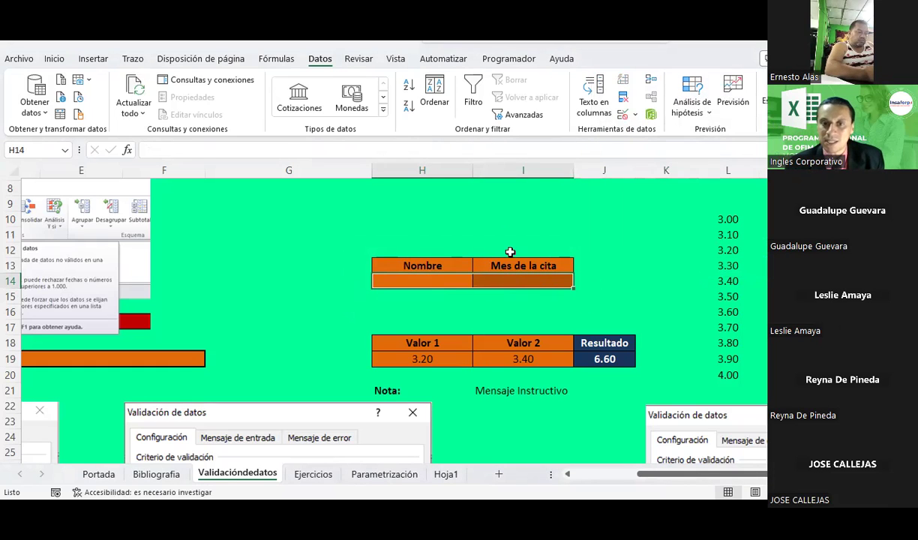
click(489, 236)
mouse_move(453, 281)
mouse_down()
mouse_move(490, 279)
mouse_move(434, 278)
mouse_up()
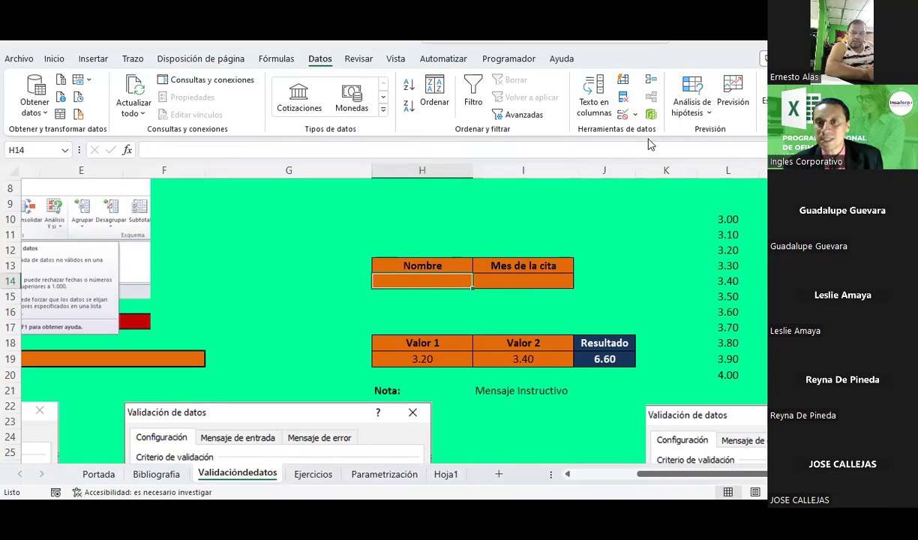
Give H14 a Longitud del texto rule: igual a 3
click(628, 114)
click(657, 133)
click(685, 141)
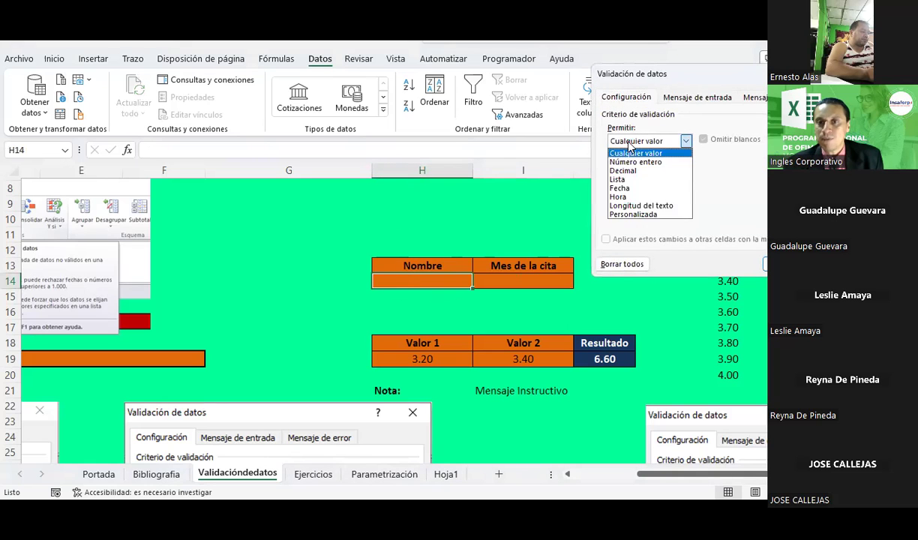
click(635, 207)
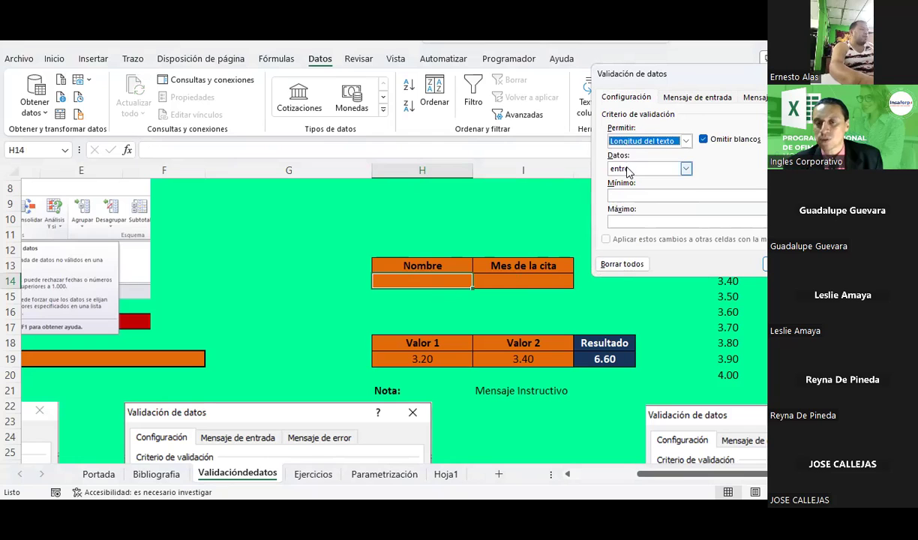
click(625, 168)
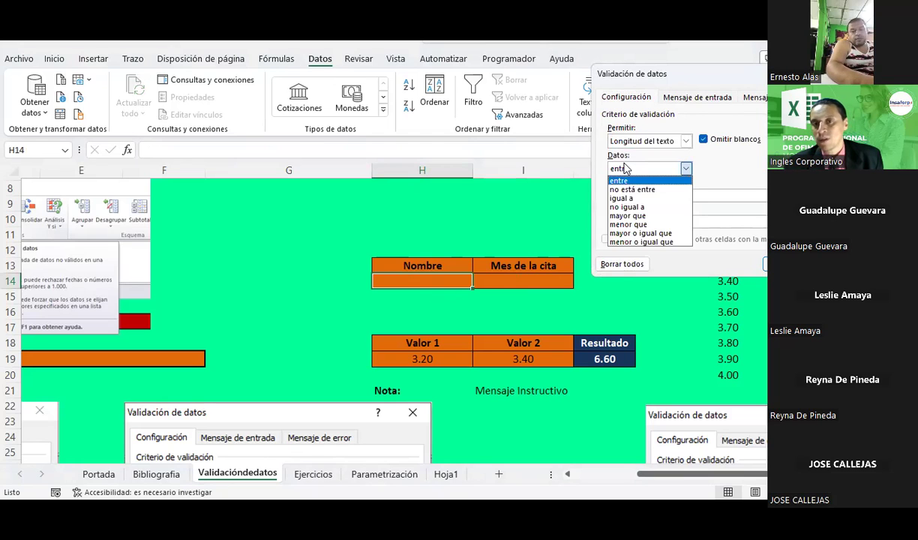
click(624, 198)
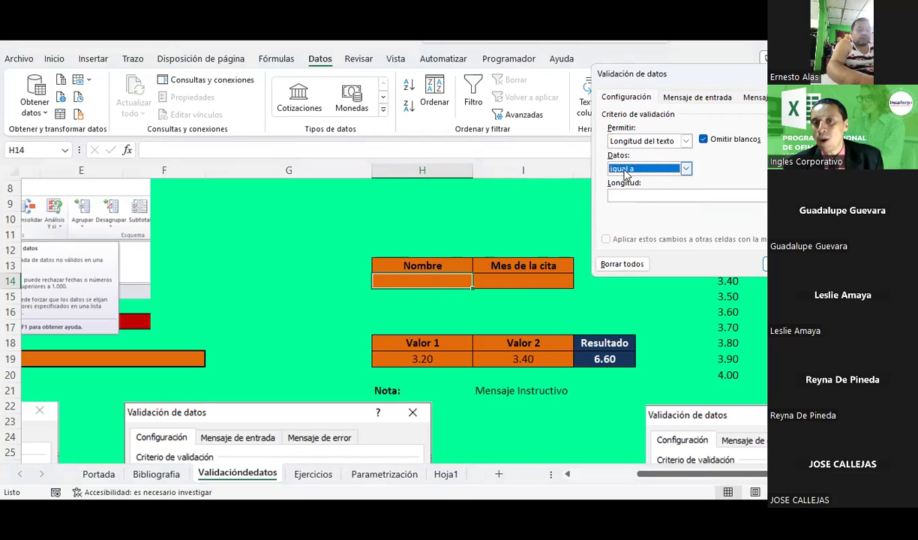
click(625, 193)
text(3)
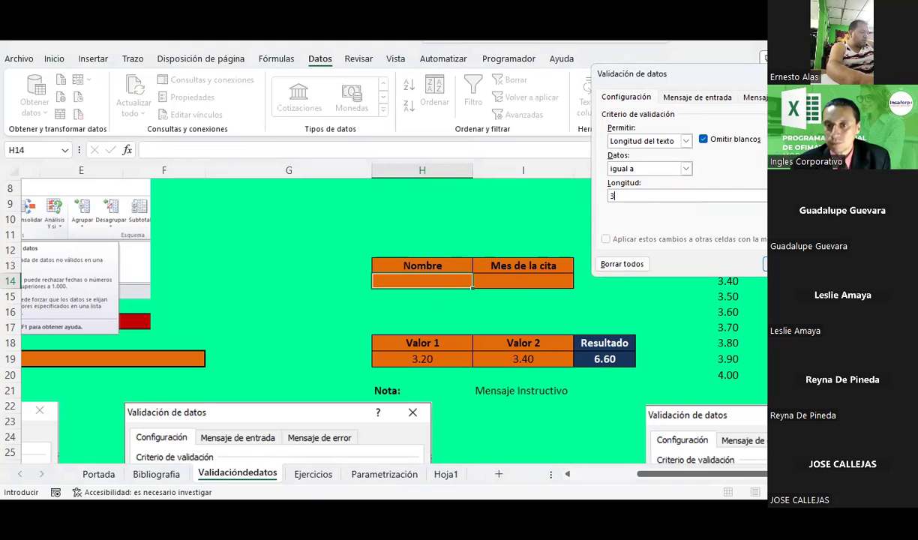
key(Return)
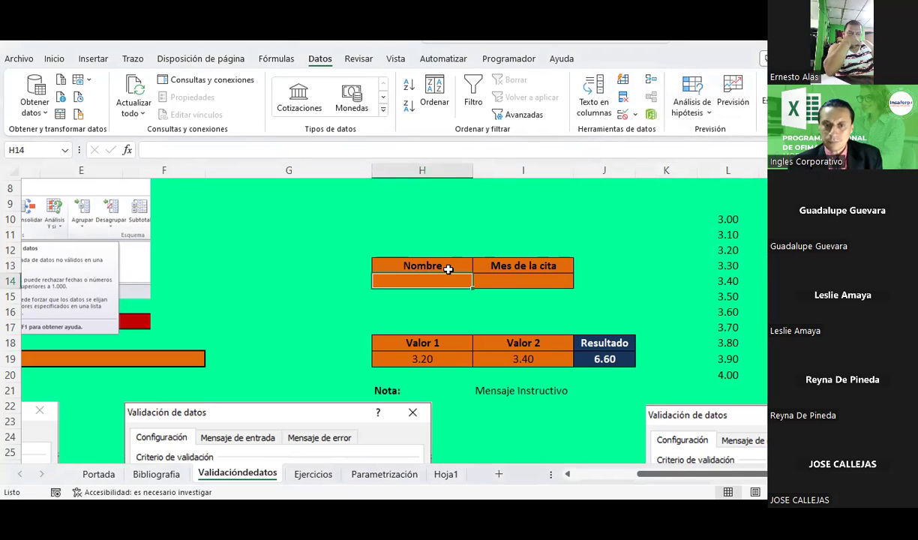
Test the rule with Frida, which is rejected, then enter Fri in H14
text(fR)
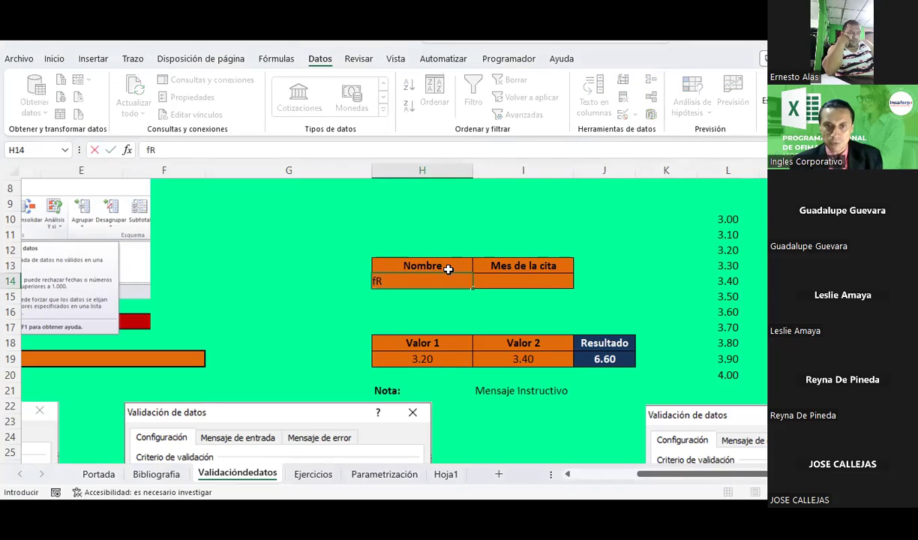
text(Frida)
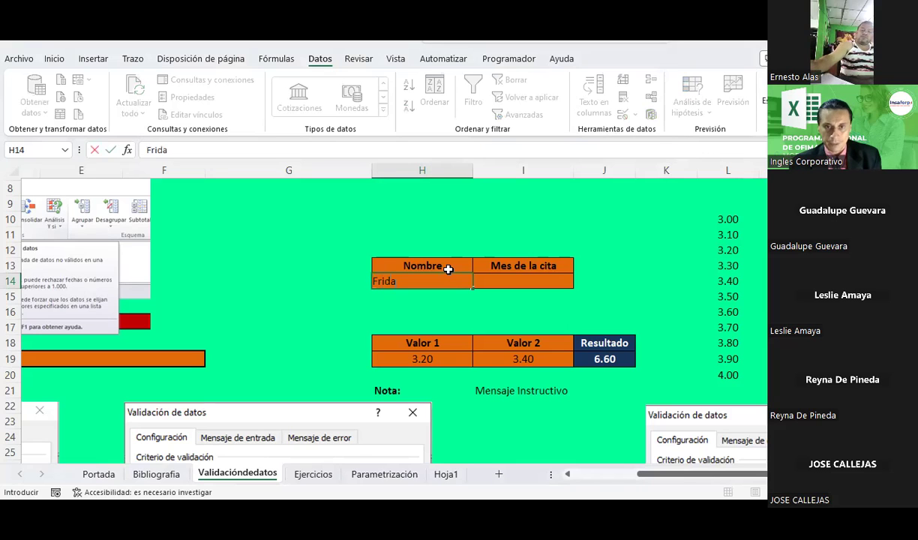
key(Return)
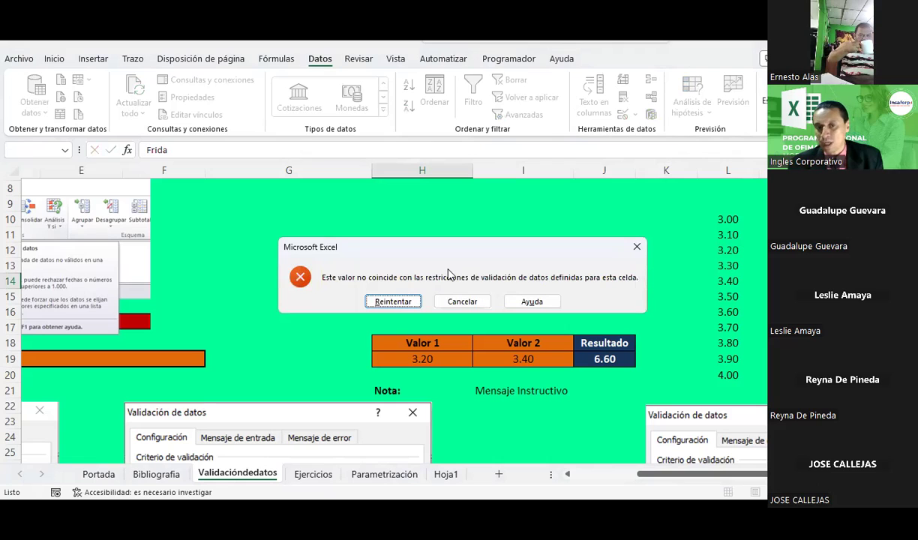
key(Escape)
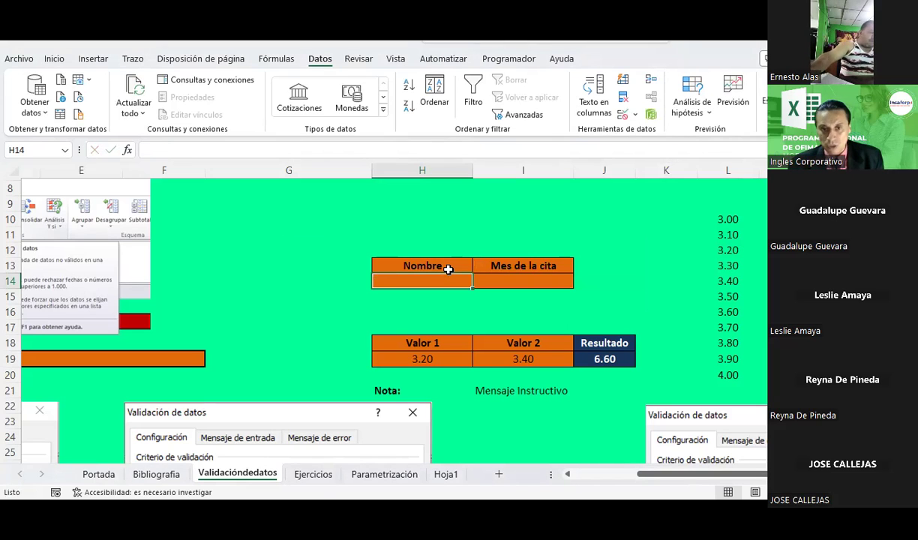
text(F)
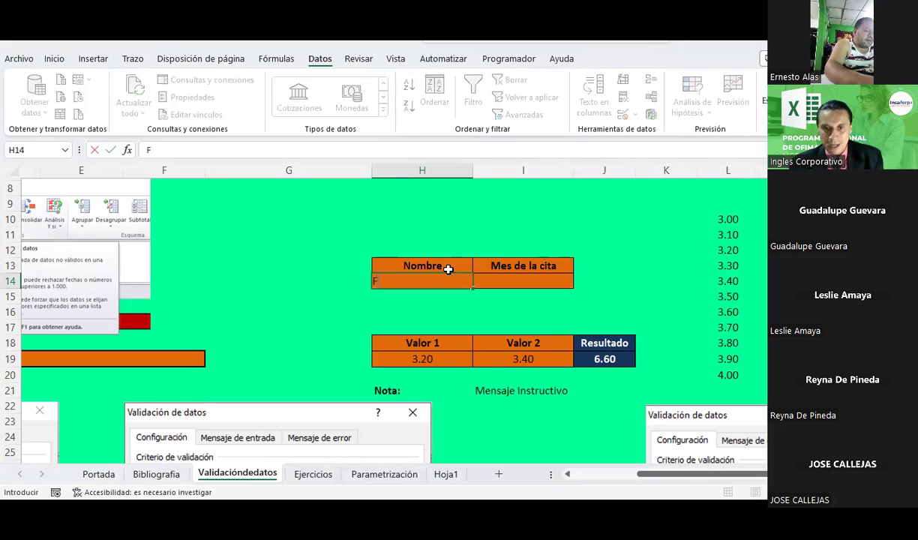
text(ri)
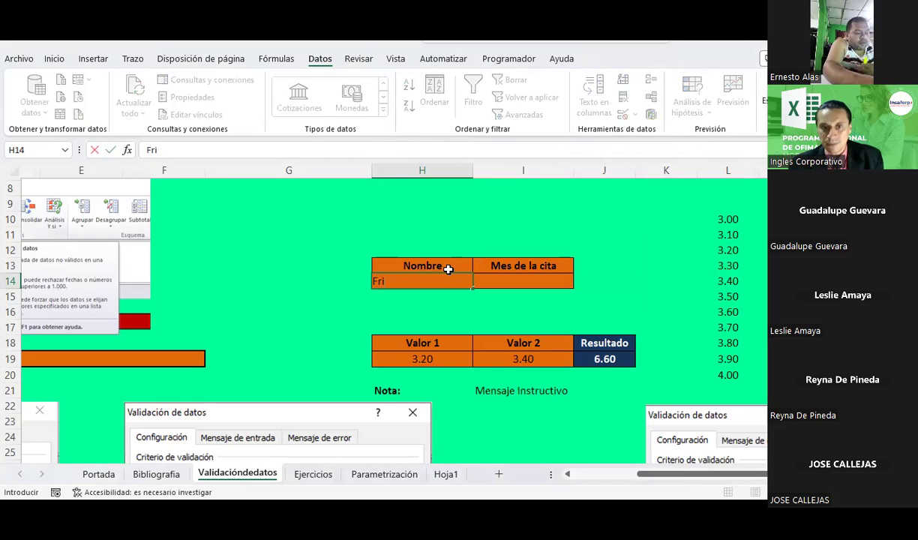
key(ctrl+Return)
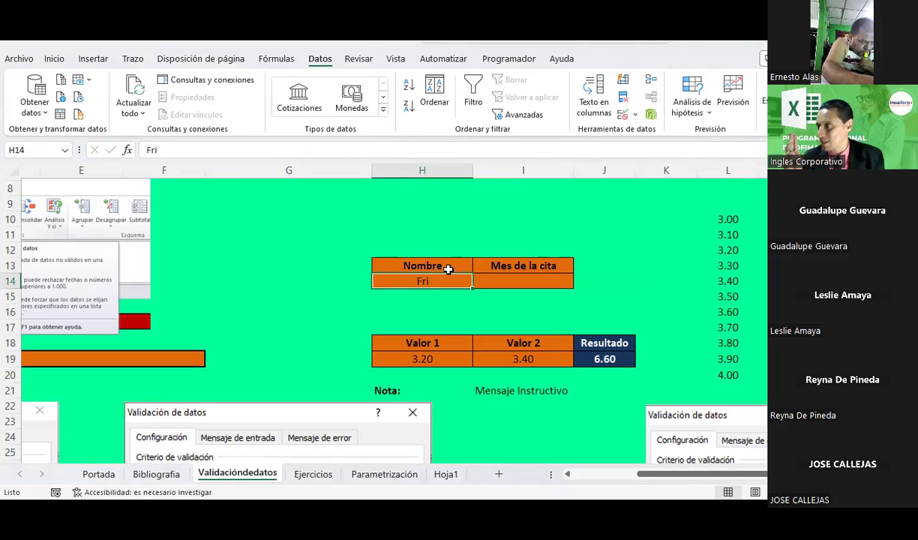
Restrict I14 to text exactly 4 characters long and enter Cruz there
click(485, 281)
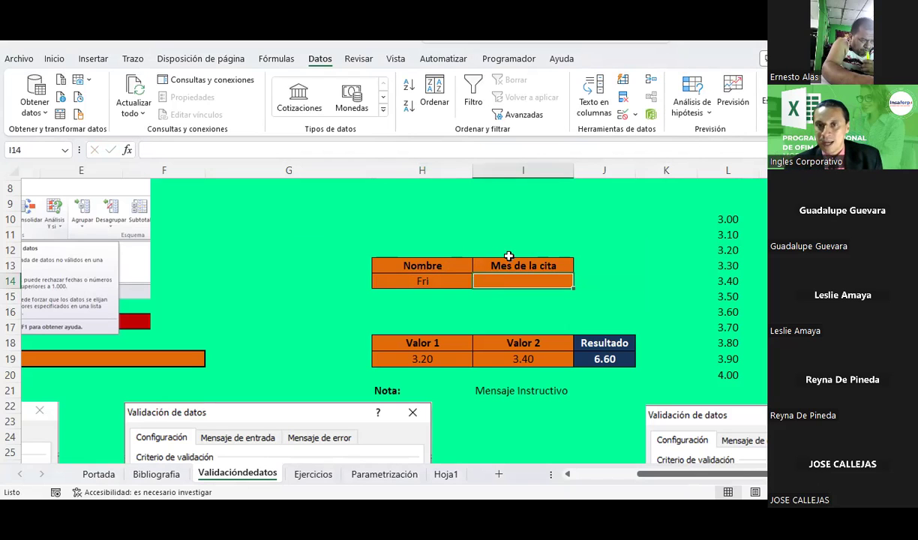
click(634, 114)
click(660, 131)
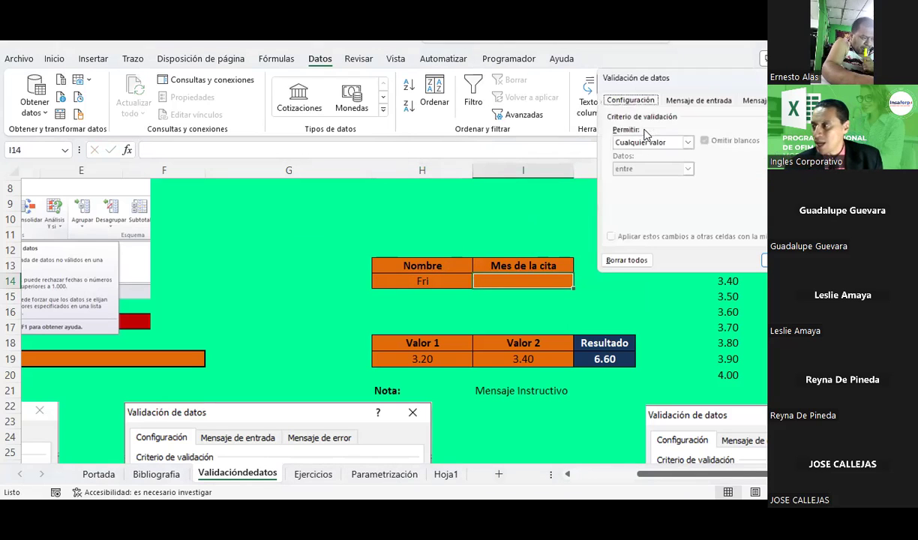
click(651, 141)
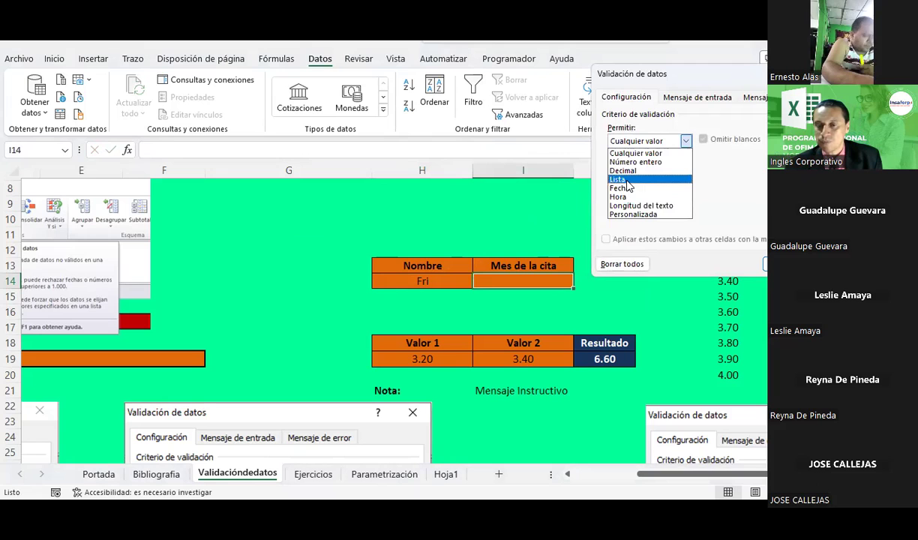
click(641, 205)
click(675, 168)
click(621, 195)
click(621, 197)
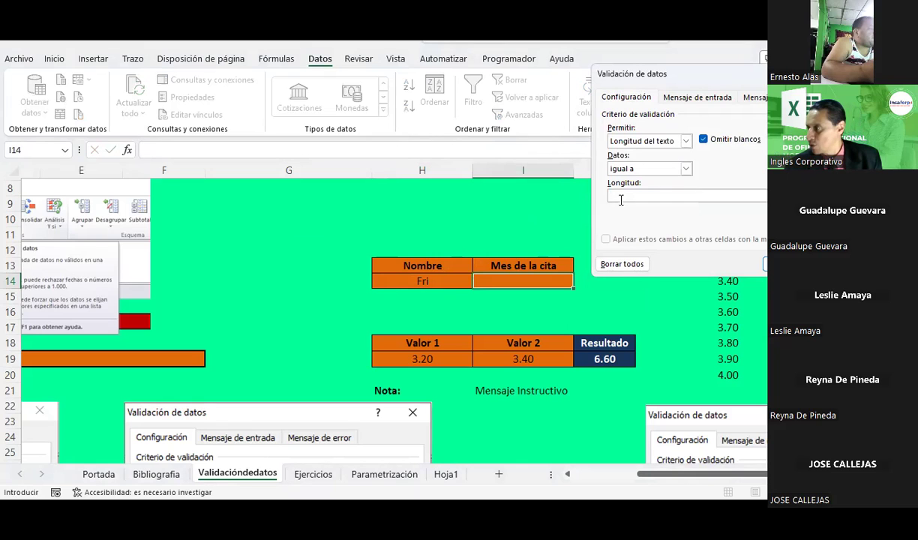
text(4)
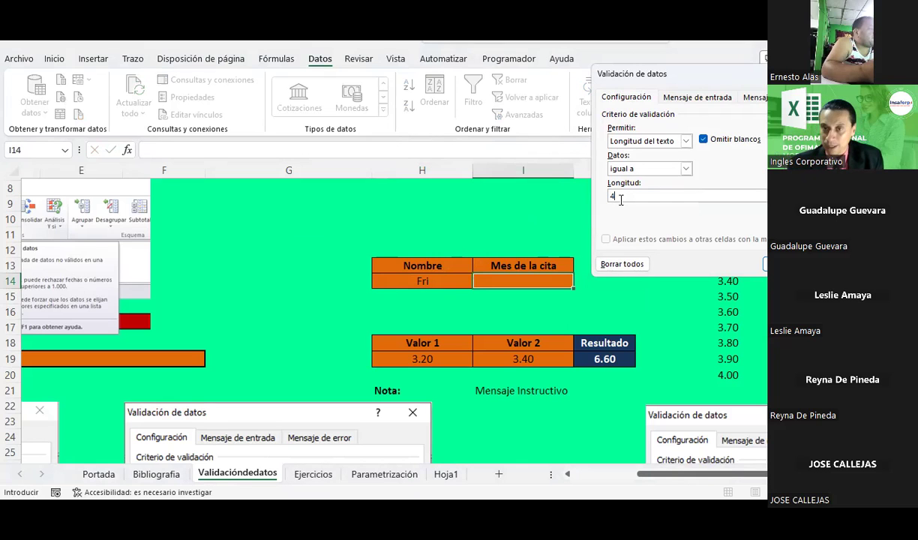
key(Return)
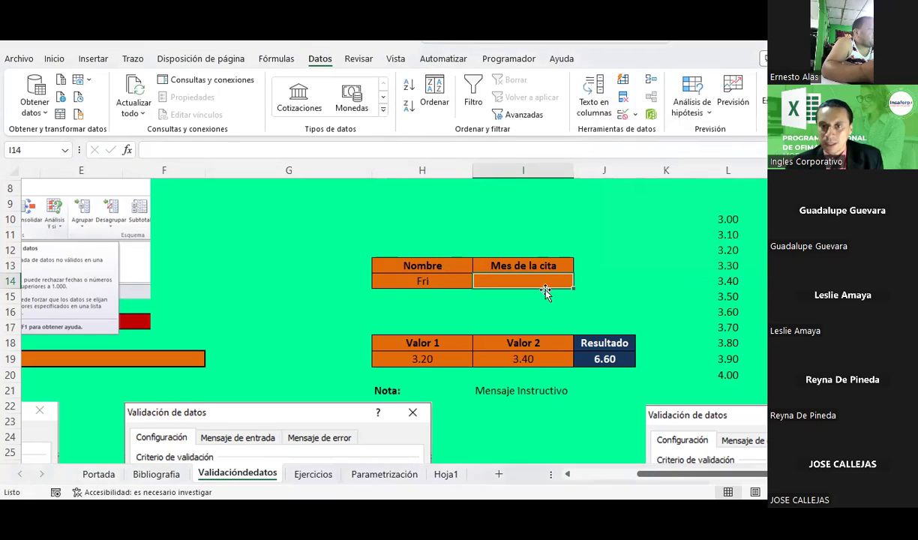
text(Cruz)
key(Return)
click(522, 280)
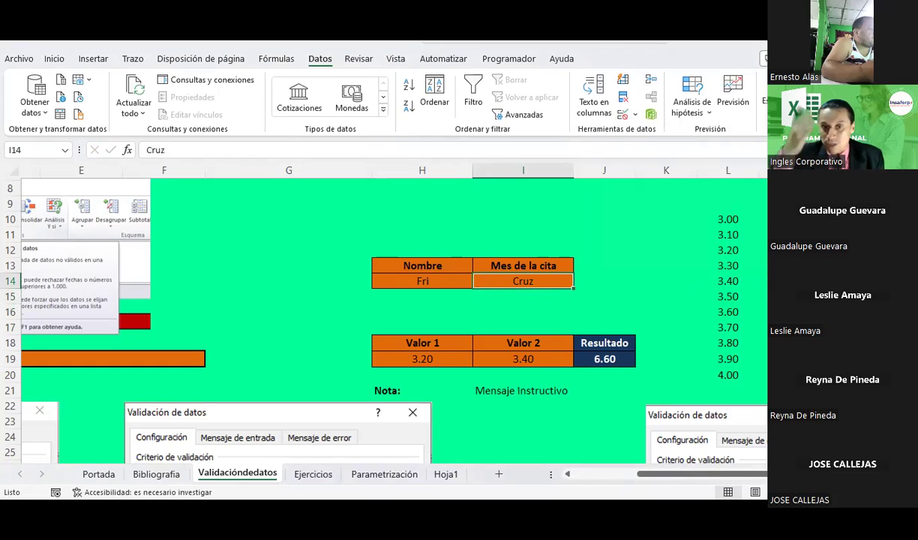
text(Vanegas)
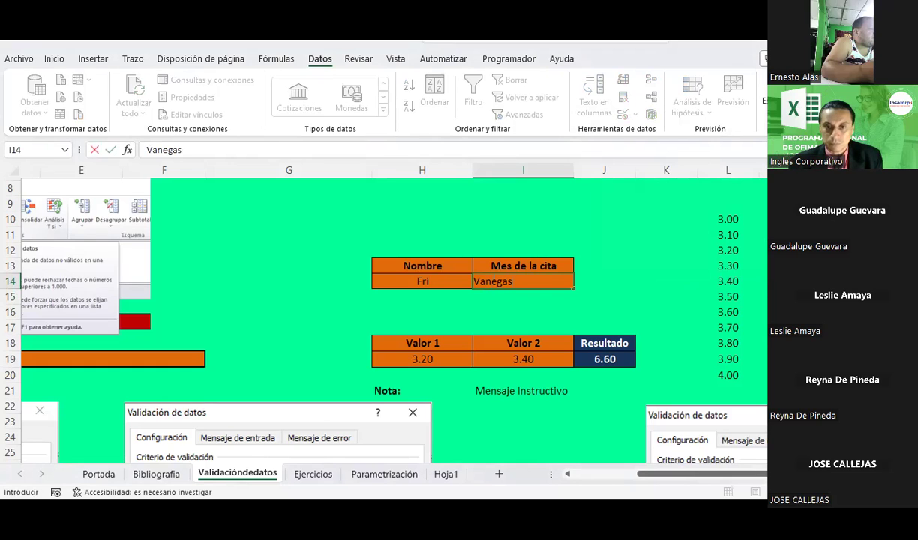
key(Return)
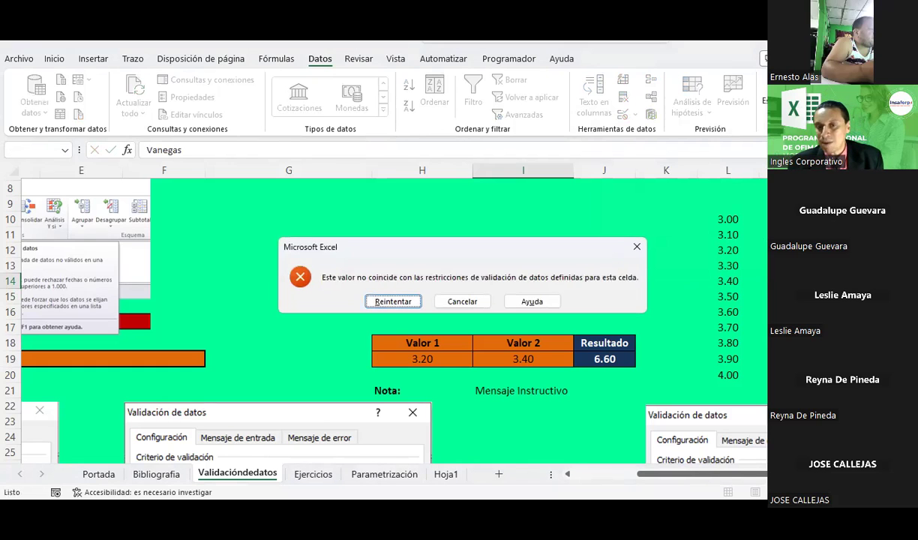
key(Escape)
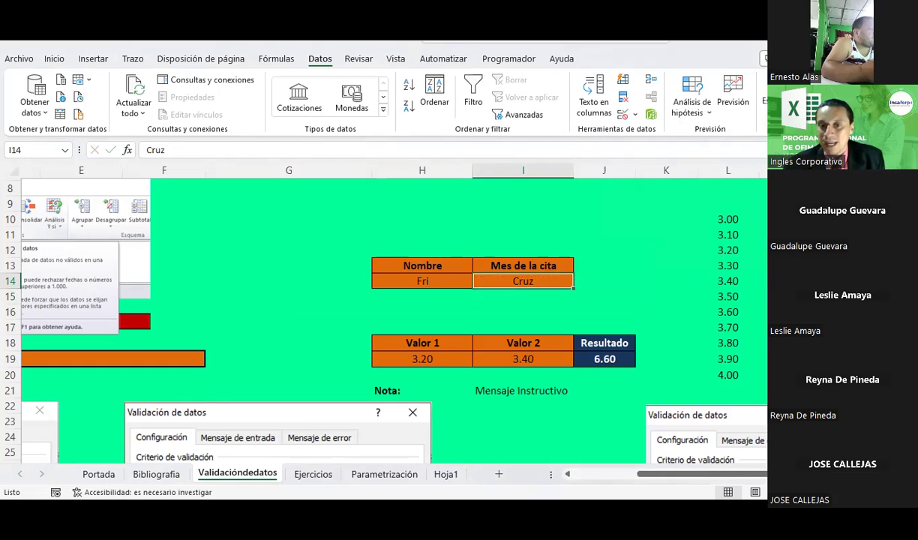
click(629, 270)
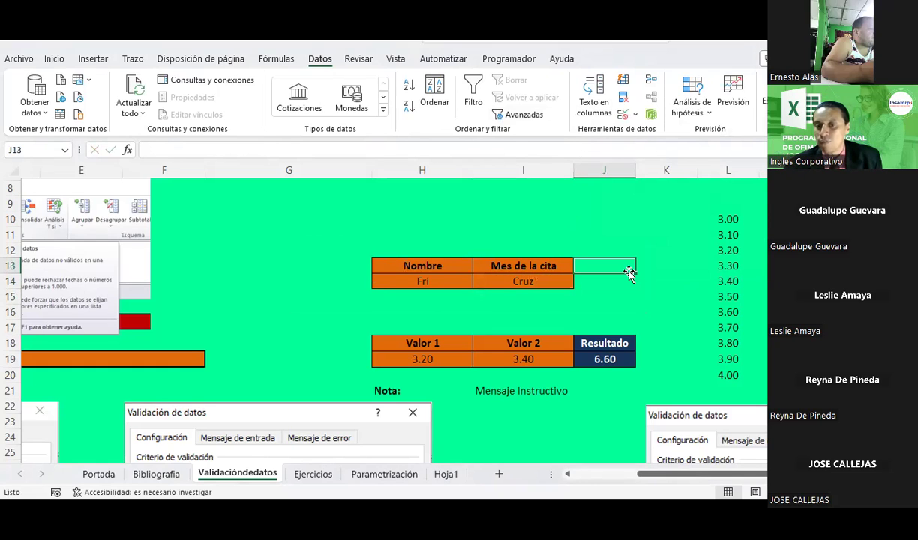
Give the Resultado cell J19 (6.60) a Longitud del texto rule of igual a 0
scroll(629, 272, down, 1)
click(604, 312)
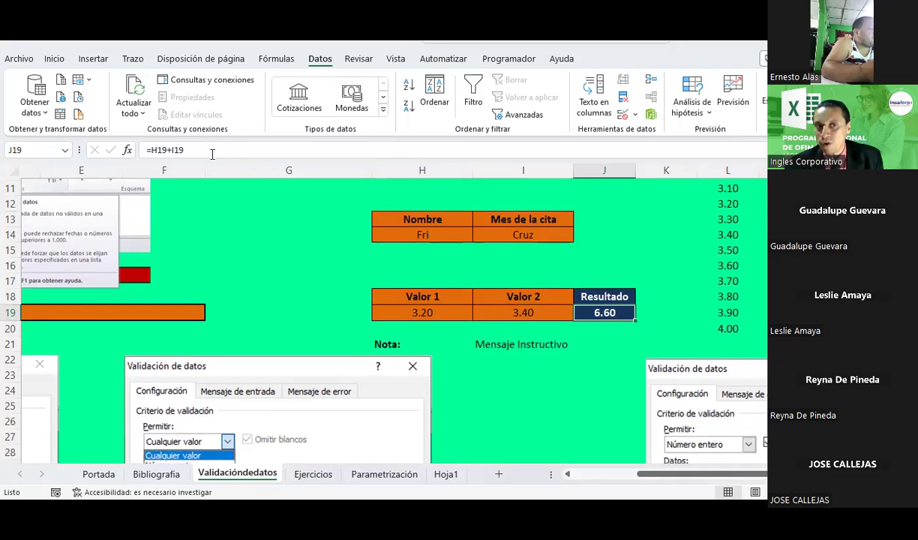
click(622, 113)
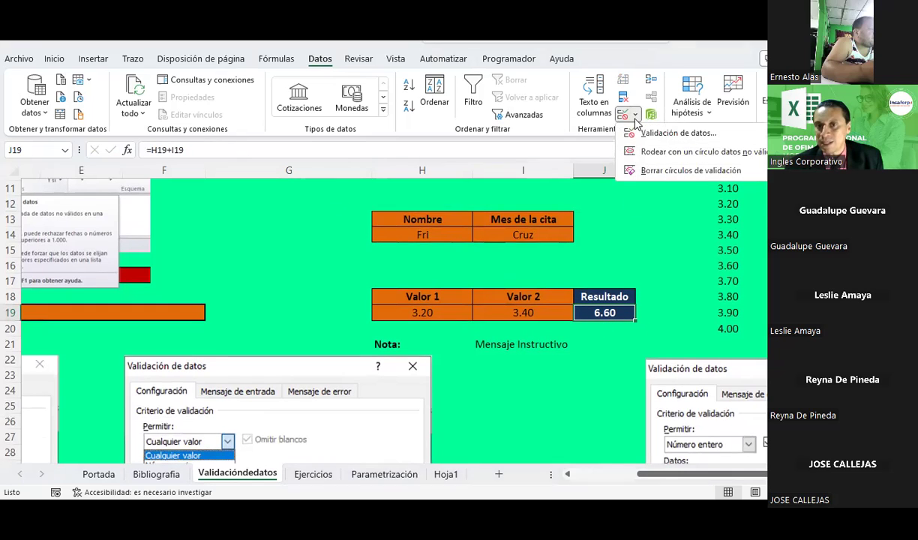
click(640, 132)
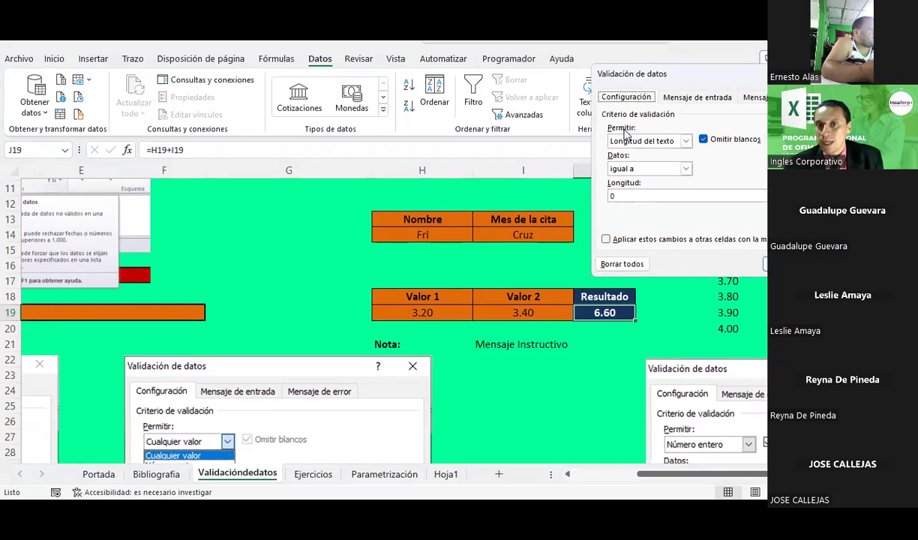
click(635, 143)
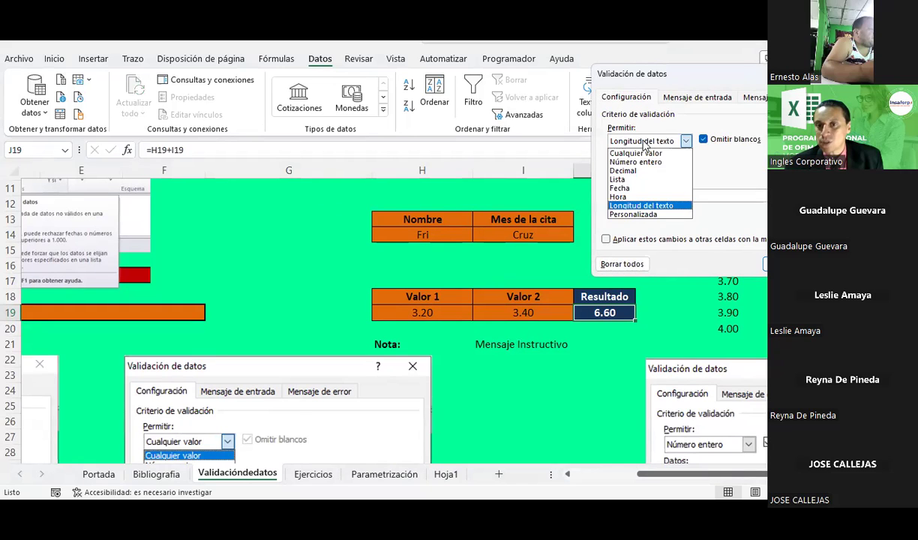
click(630, 203)
click(622, 195)
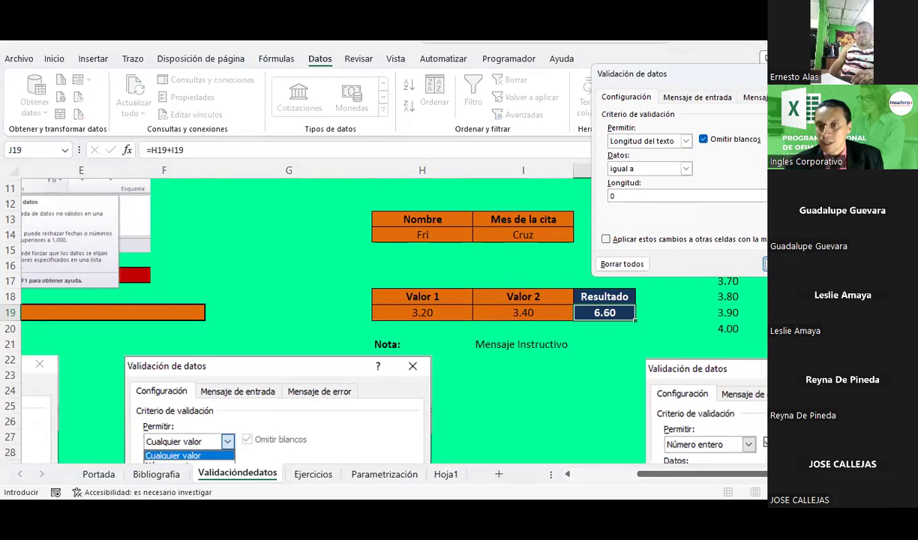
key(Return)
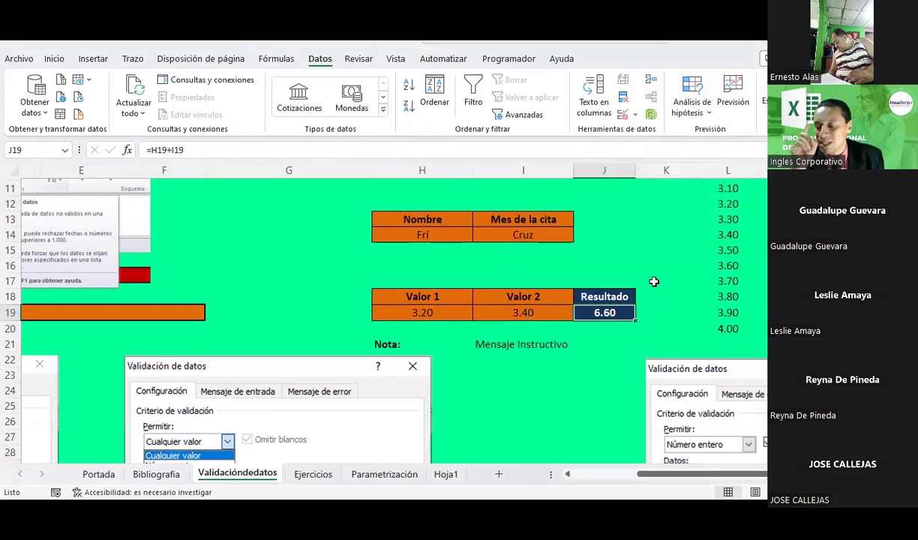
text(0)
key(Return)
key(Escape)
text(121)
key(Return)
key(Escape)
text(dasdas)
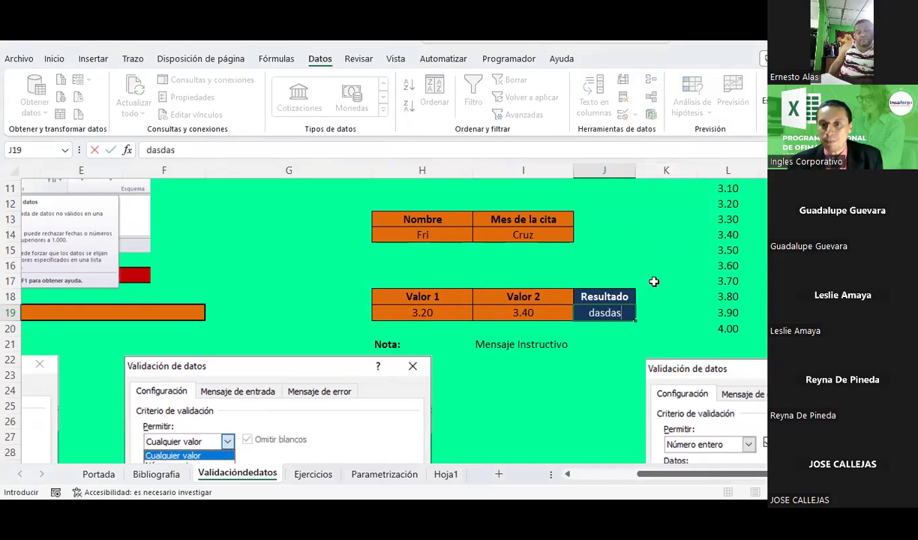
key(Return)
key(Escape)
text(d)
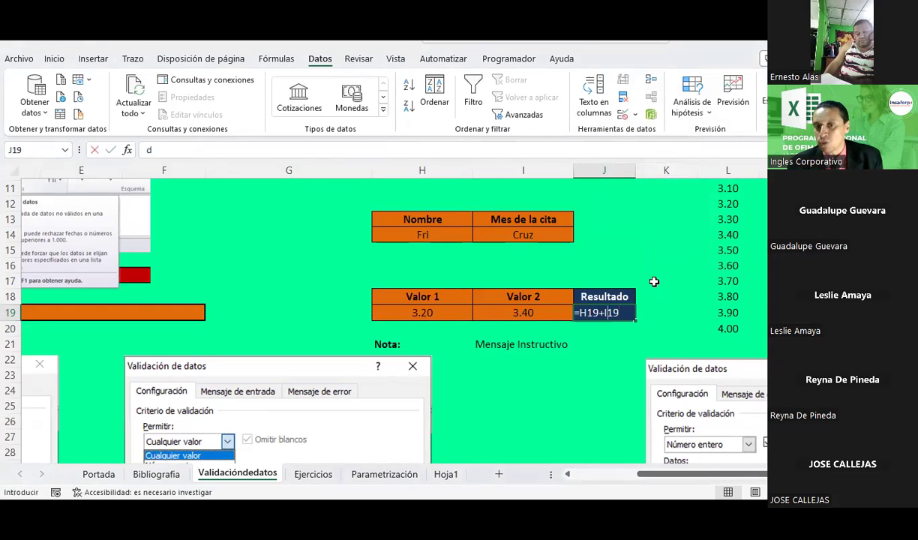
text(asd)
key(Return)
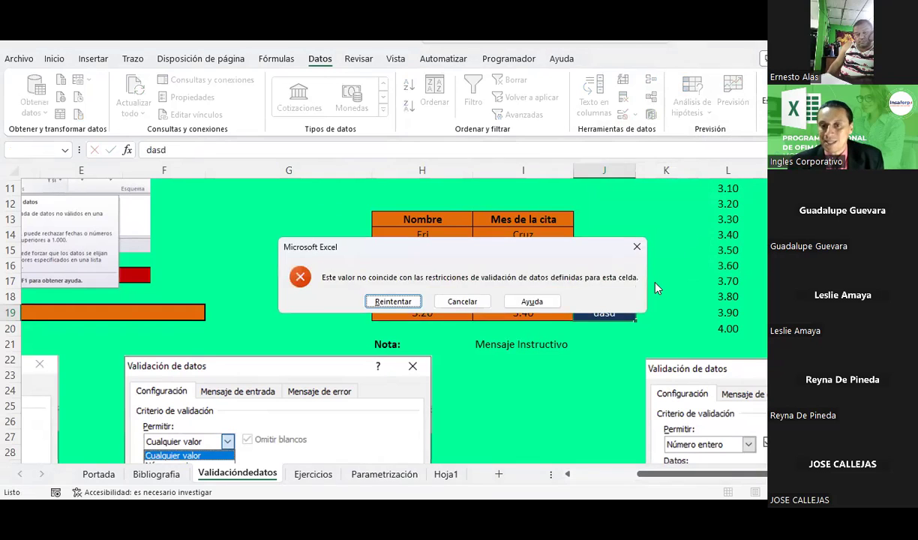
key(Escape)
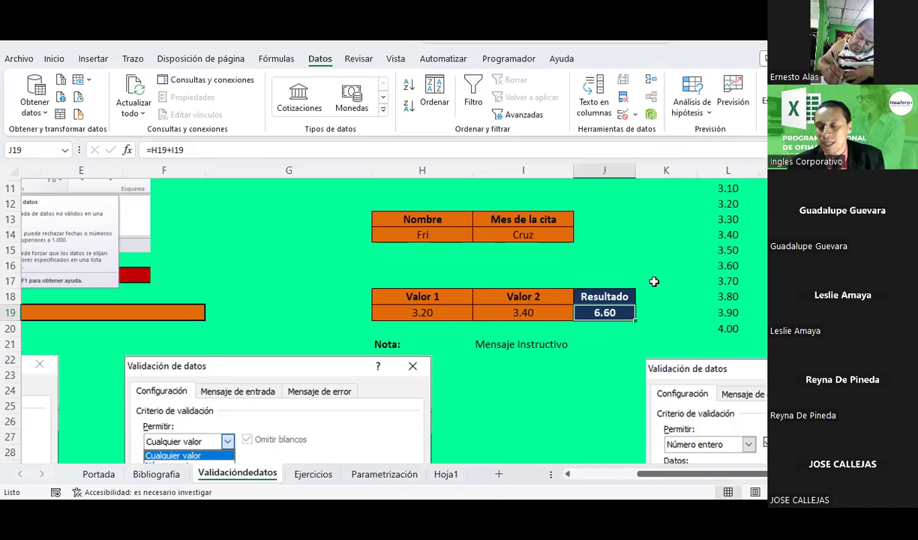
key(Delete)
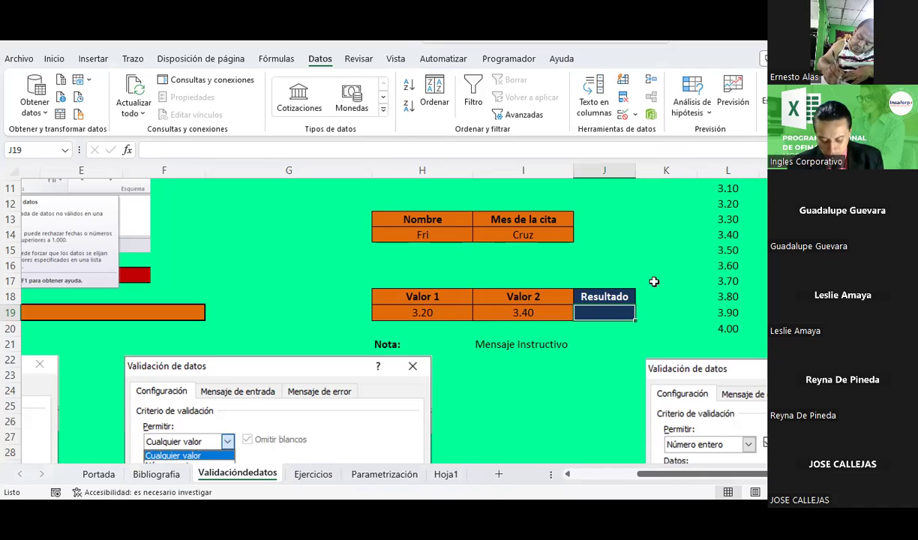
key(ctrl+z)
text(dasdasd)
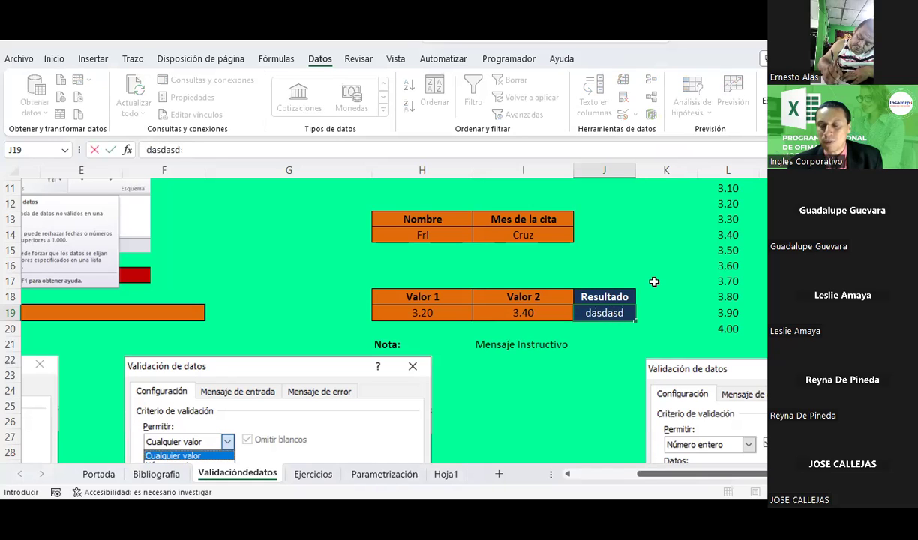
text(asdas)
key(Return)
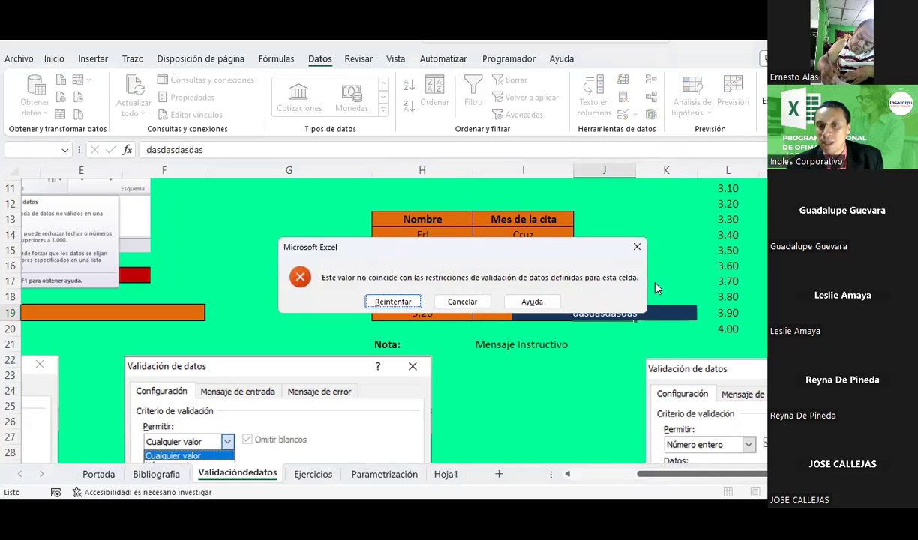
key(Escape)
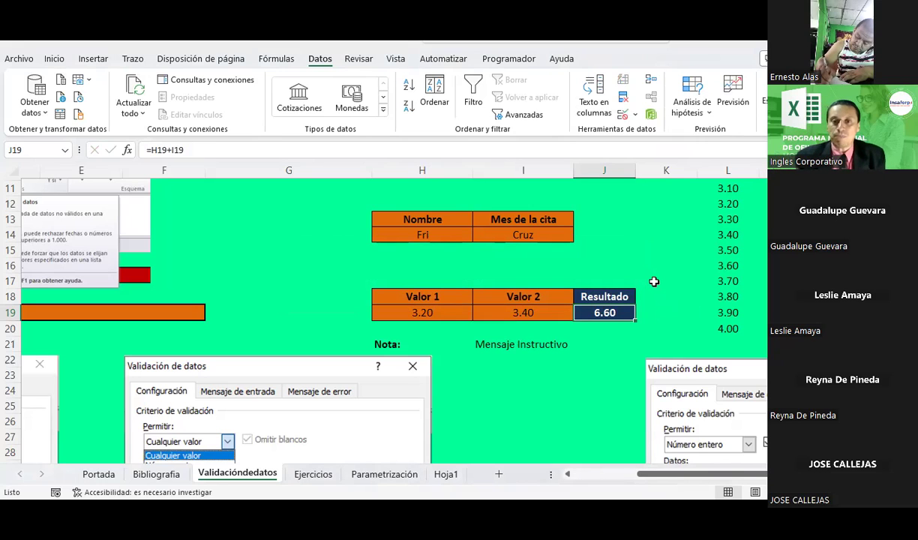
Try switching J19's validation rule to a custom formula, then cancel without changes
click(635, 114)
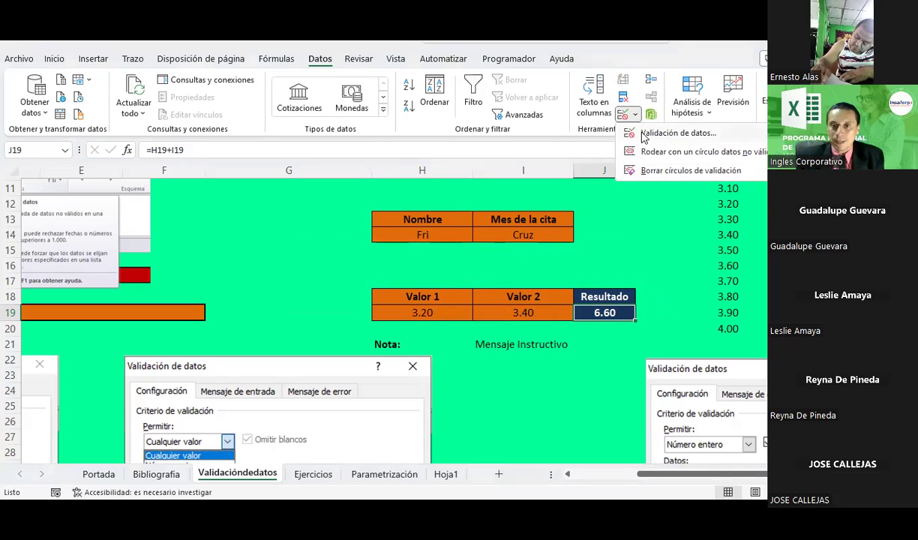
click(667, 133)
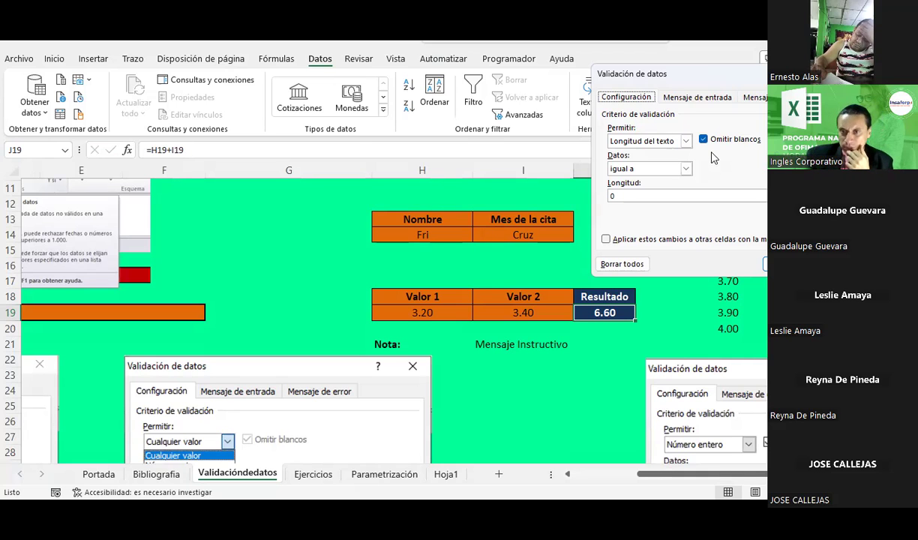
click(684, 141)
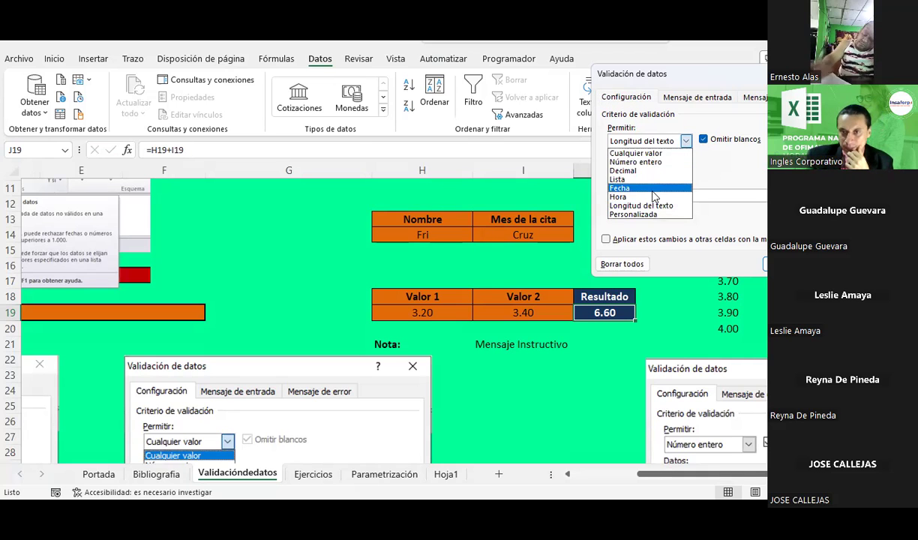
click(632, 214)
click(632, 195)
text(0)
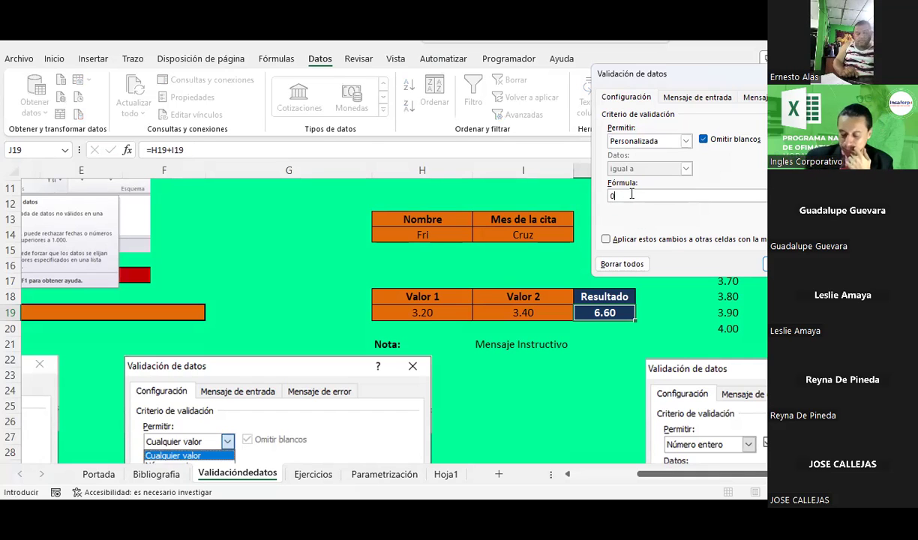
key(BackSpace)
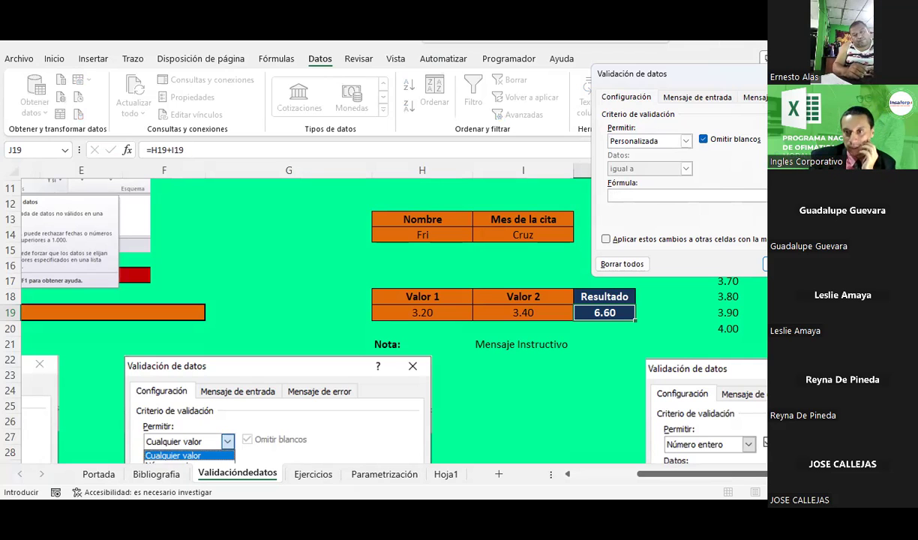
key(Escape)
Select the empty cells K14 and K17 beside the tables
click(649, 234)
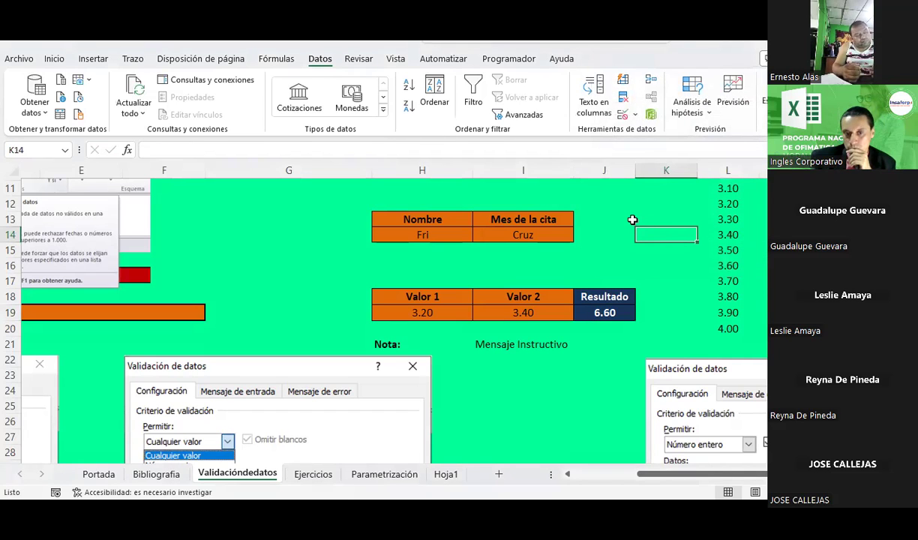
click(649, 280)
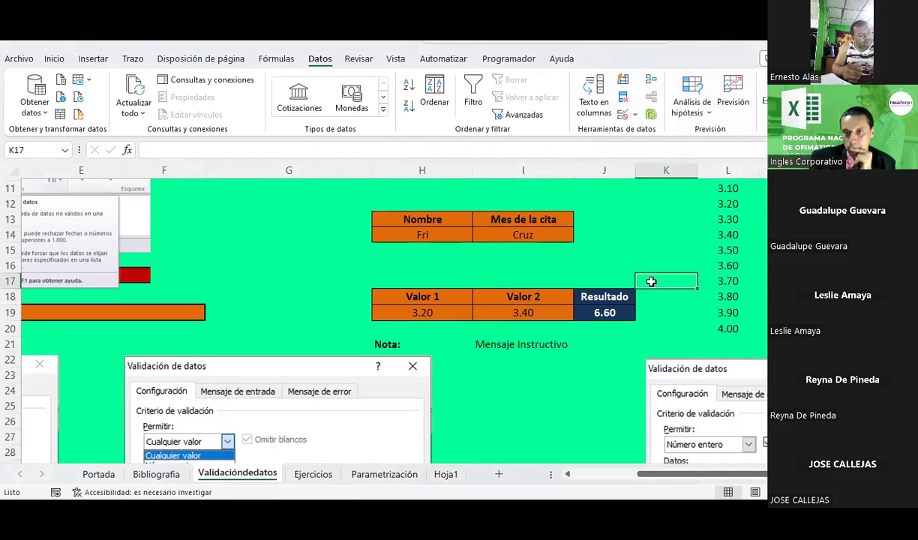
scroll(651, 281, up, 3)
On the Ejercicios sheet, inspect the Resultado lookup formulas down to M13
click(313, 473)
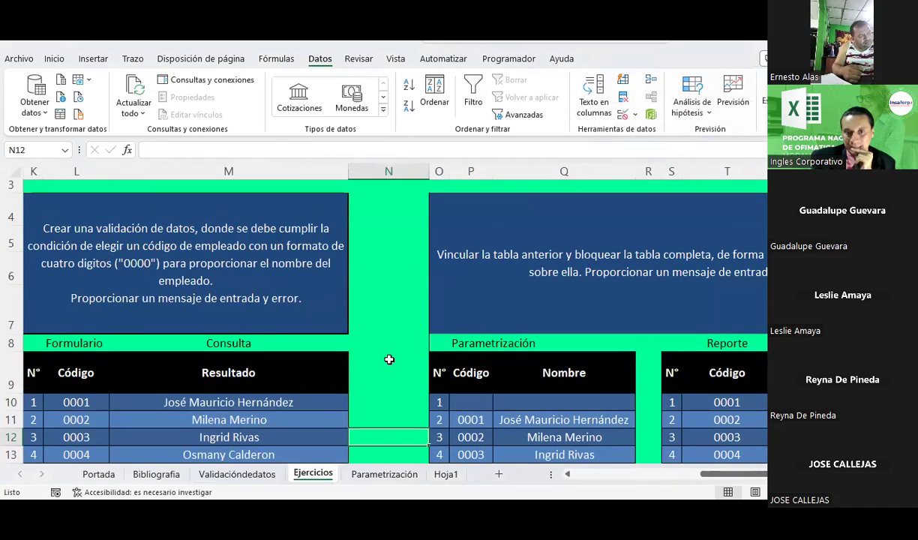
scroll(389, 360, down, 1)
click(232, 271)
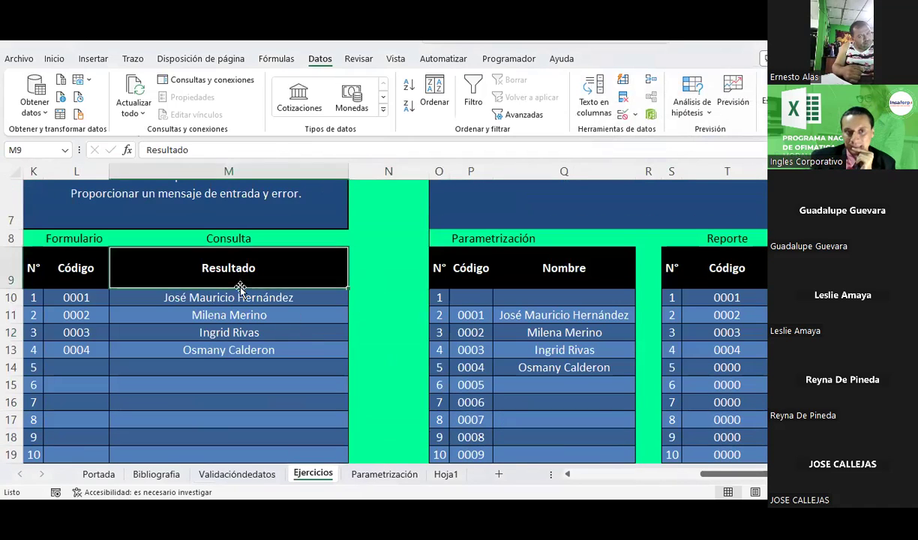
click(210, 294)
click(213, 315)
click(209, 333)
click(234, 350)
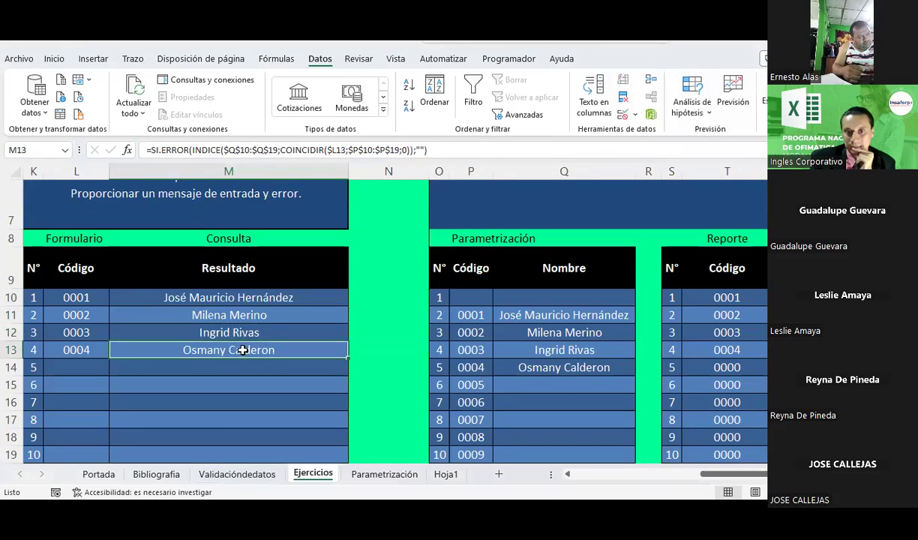
Check a Parametrización entry, the Muy malo formula in D10, and Valor cells C10 onward
click(582, 318)
scroll(579, 315, up, 2)
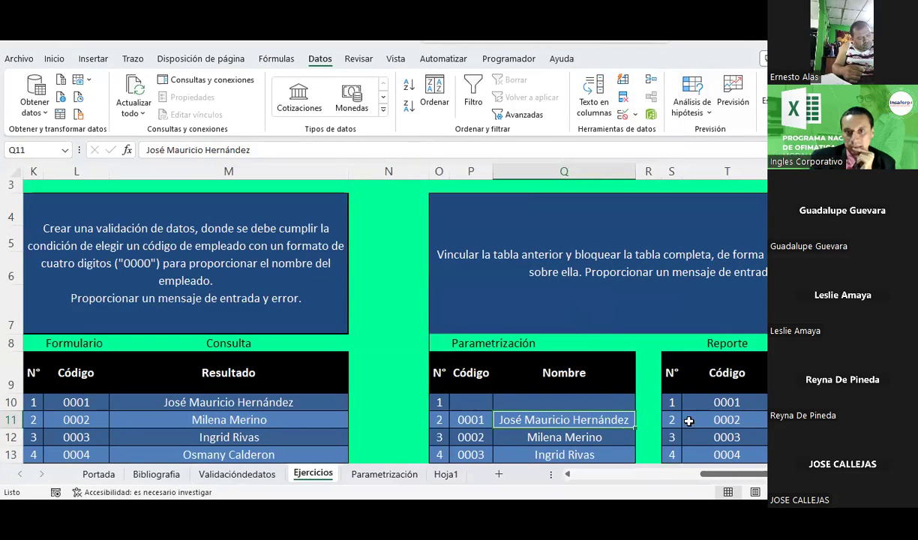
drag(720, 474, 614, 479)
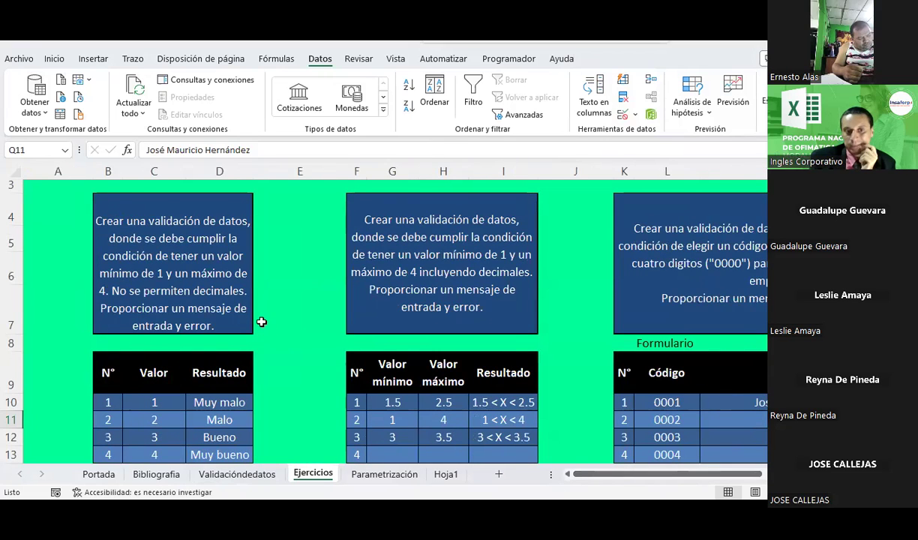
scroll(260, 319, down, 2)
click(225, 297)
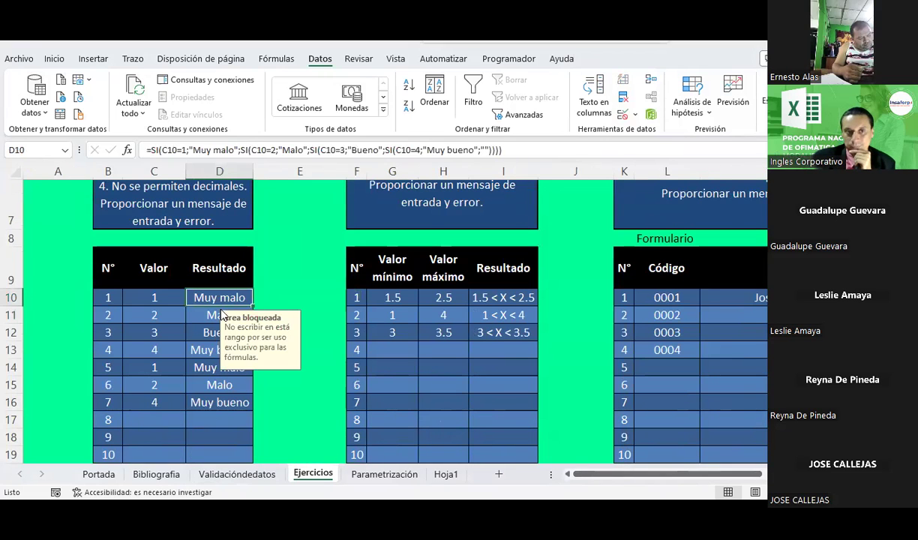
click(159, 297)
click(161, 314)
click(159, 332)
scroll(159, 332, up, 1)
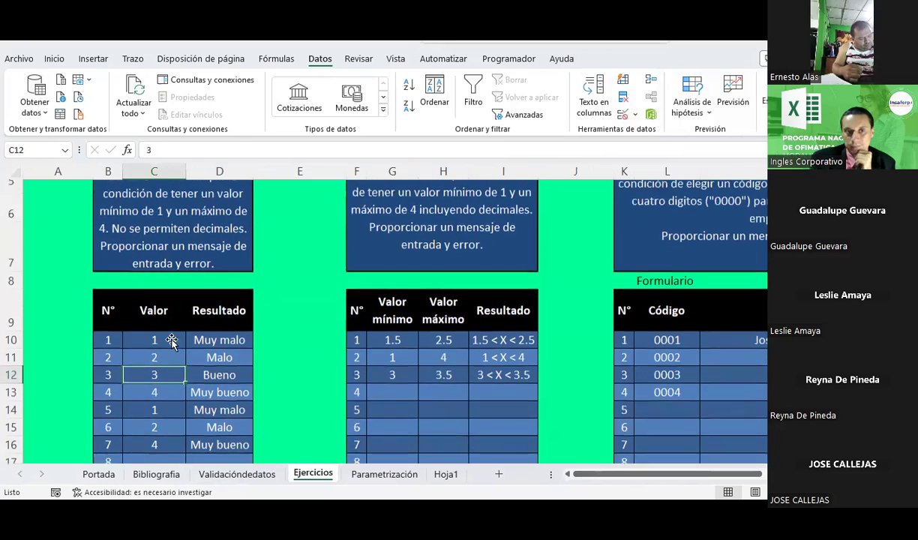
scroll(172, 341, down, 2)
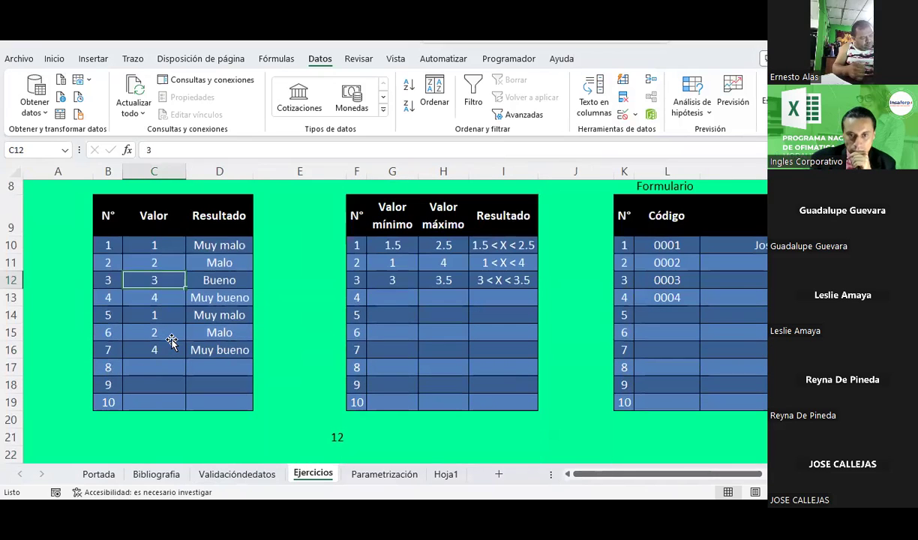
scroll(279, 420, up, 1)
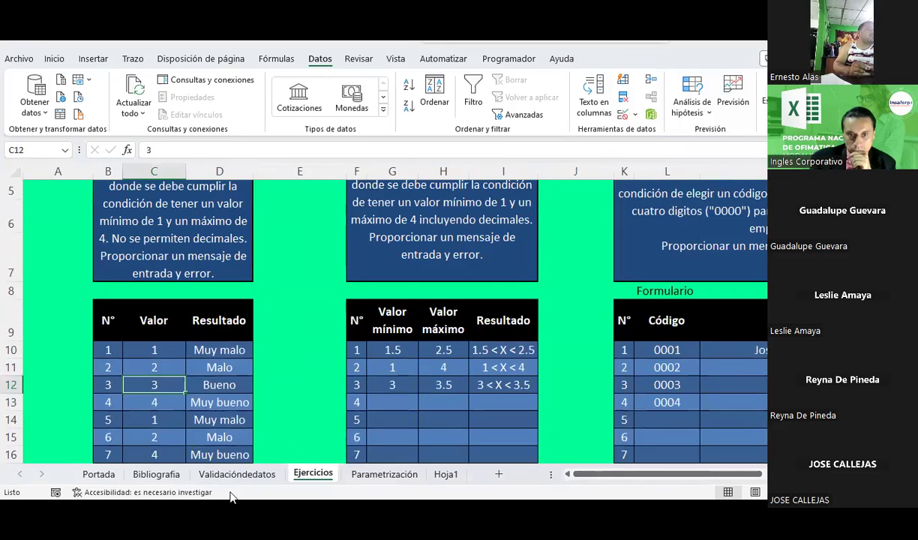
Back on Validaciondedatos, select the Fri cell H14 and open its data validation
click(232, 476)
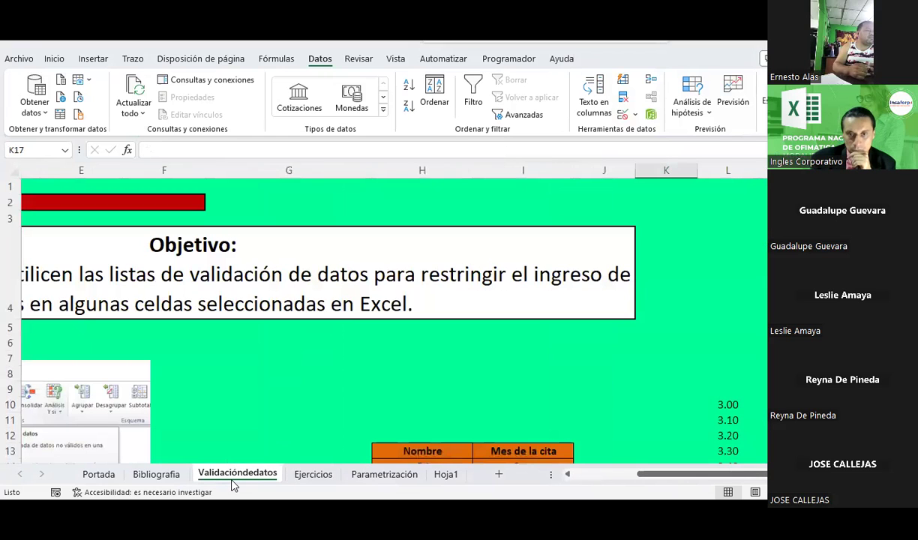
scroll(279, 400, down, 3)
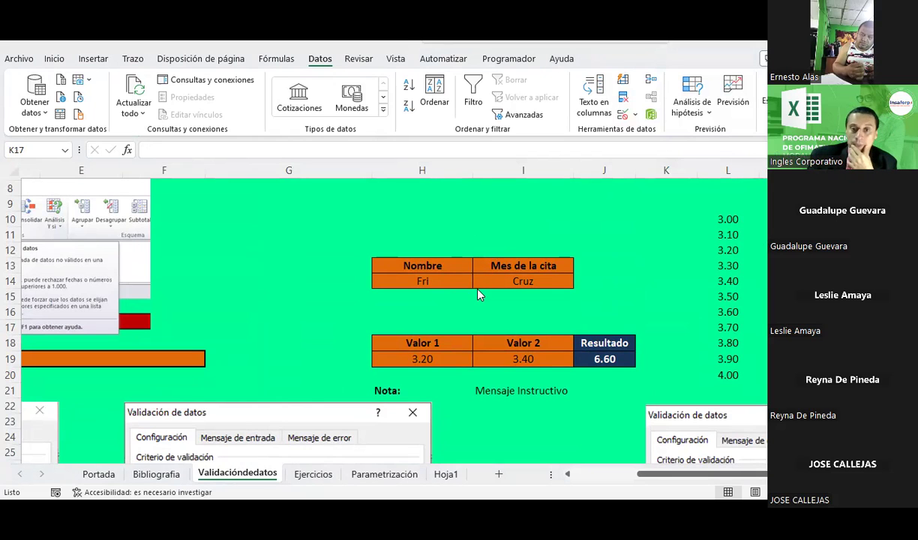
click(430, 292)
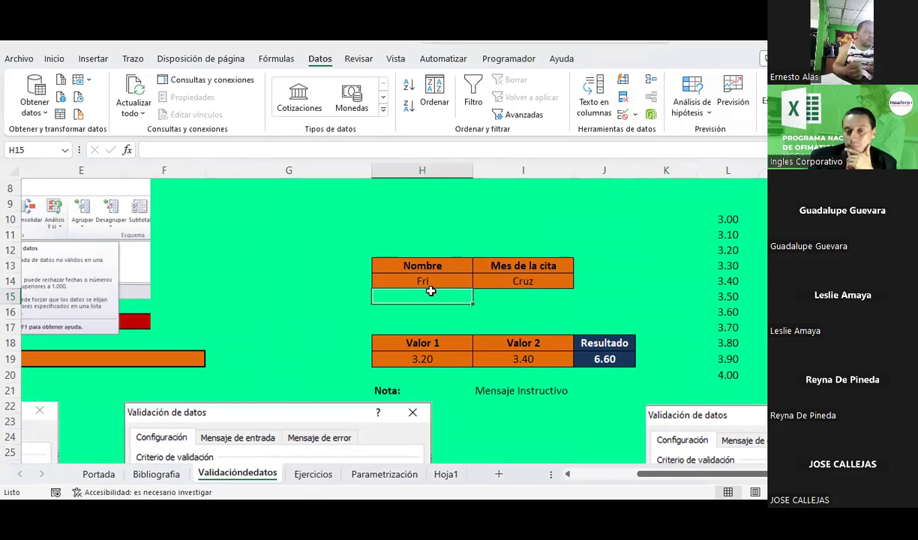
click(426, 282)
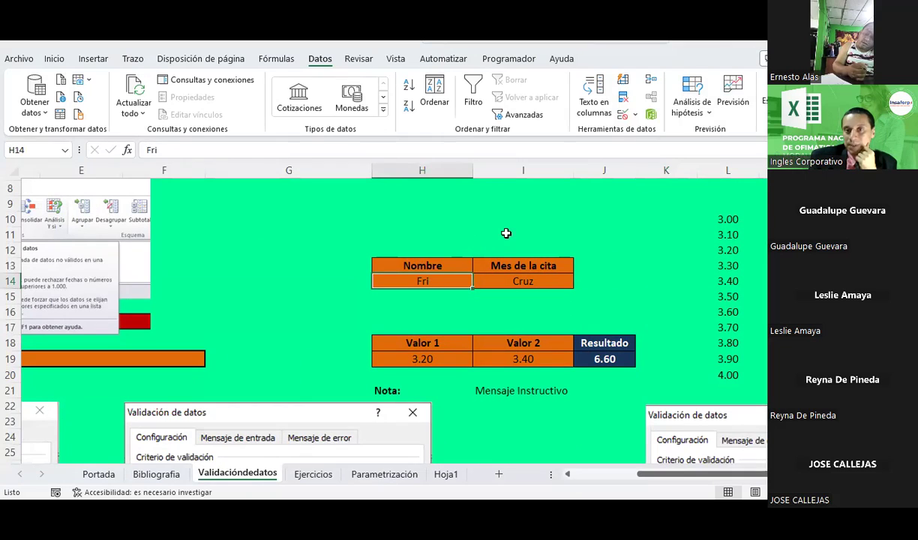
click(636, 118)
Give H14 the input message 'Máximo de caracteres': 'Digitar un máximo de tres caracteres.'
click(626, 131)
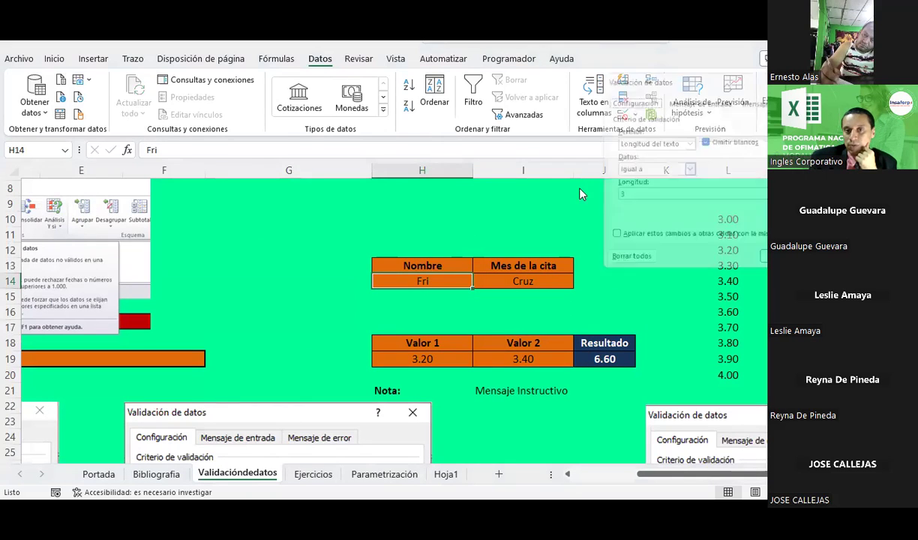
drag(635, 76, 607, 78)
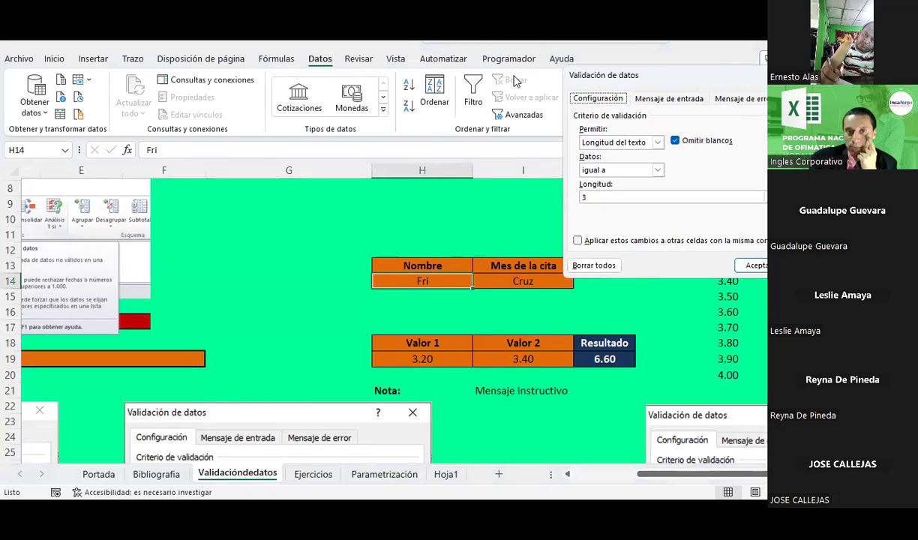
drag(514, 80, 100, 92)
click(139, 115)
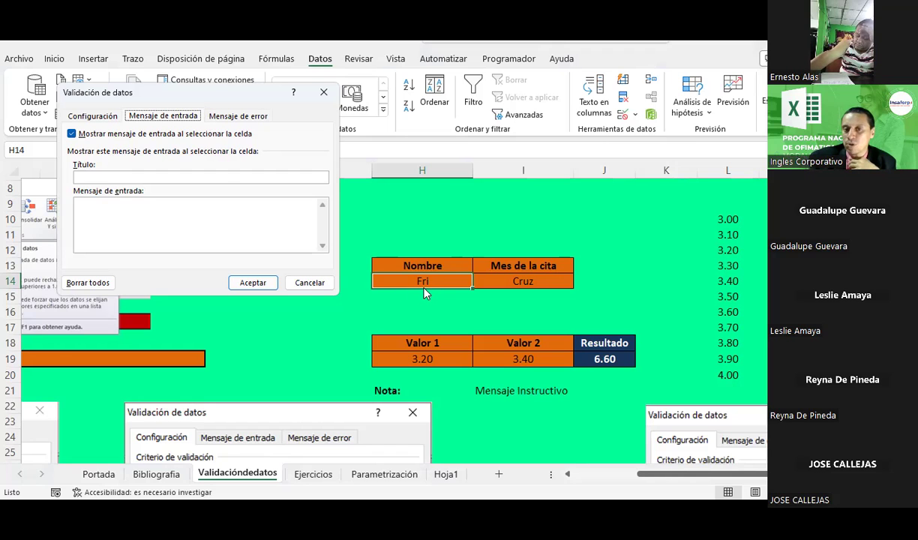
click(136, 180)
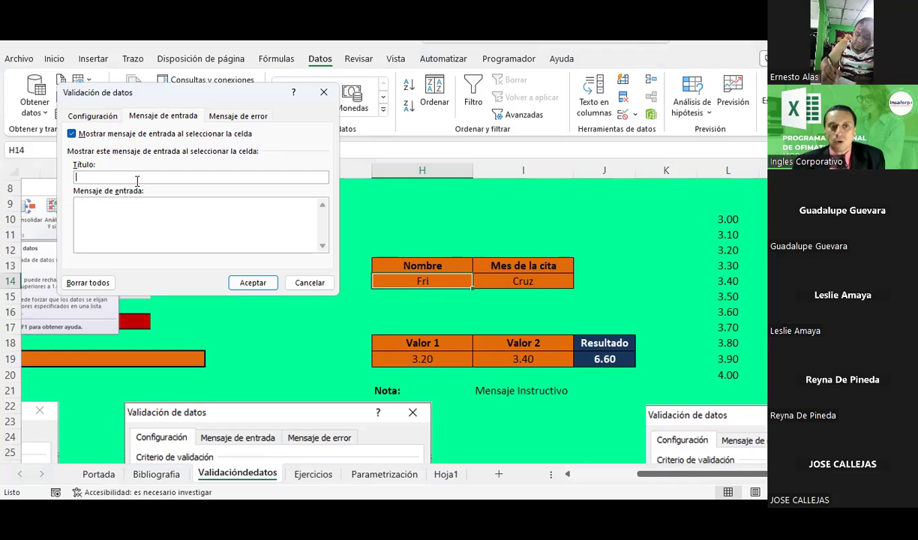
text(Máxim)
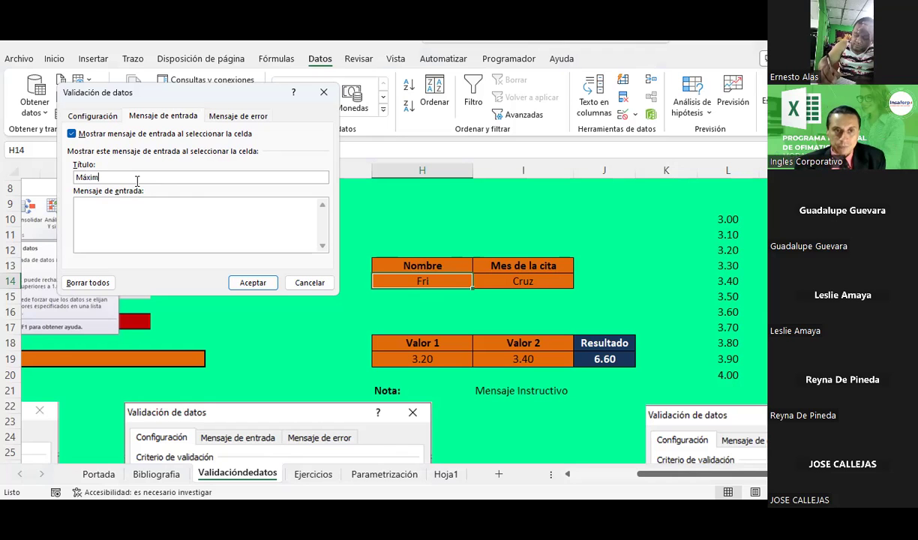
text(o de a)
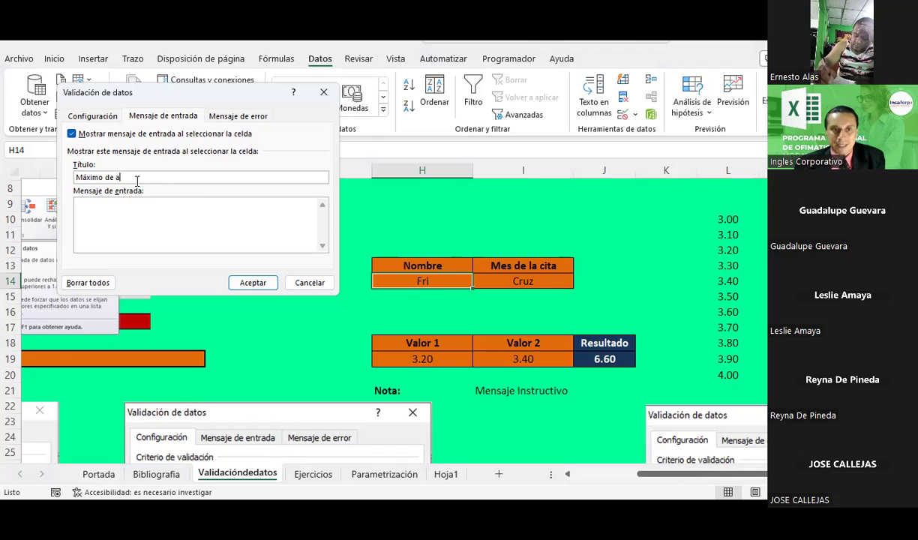
key(BackSpace)
text(caracteres)
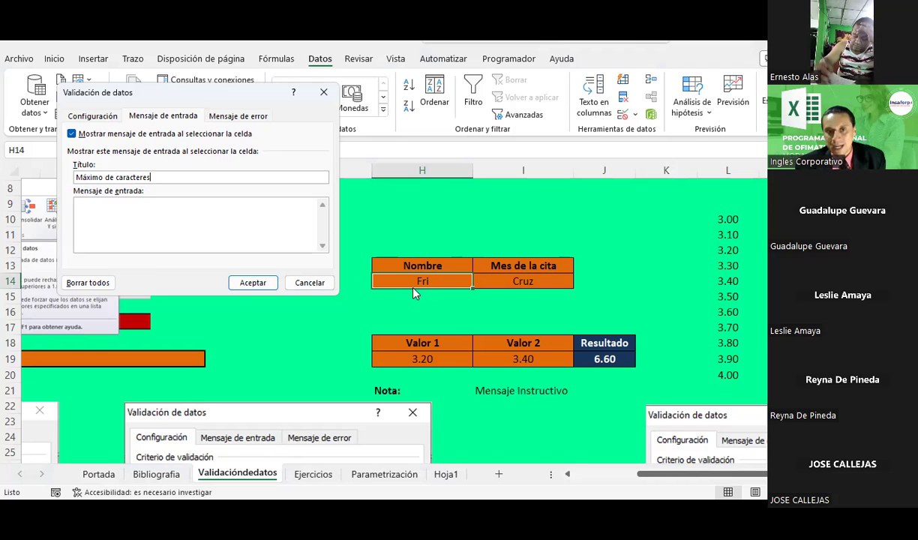
click(223, 224)
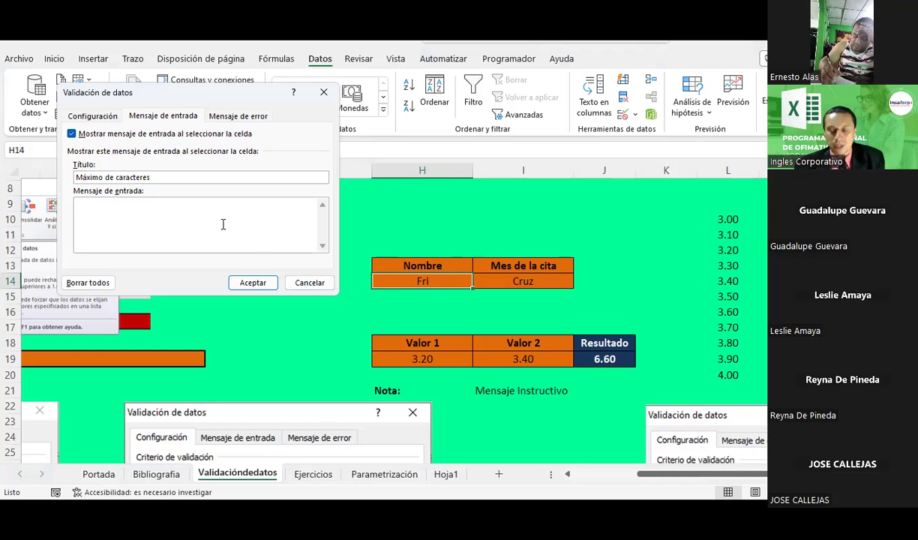
text(Digitar un máxim)
text(de 3)
key(BackSpace)
text(res caracteres.)
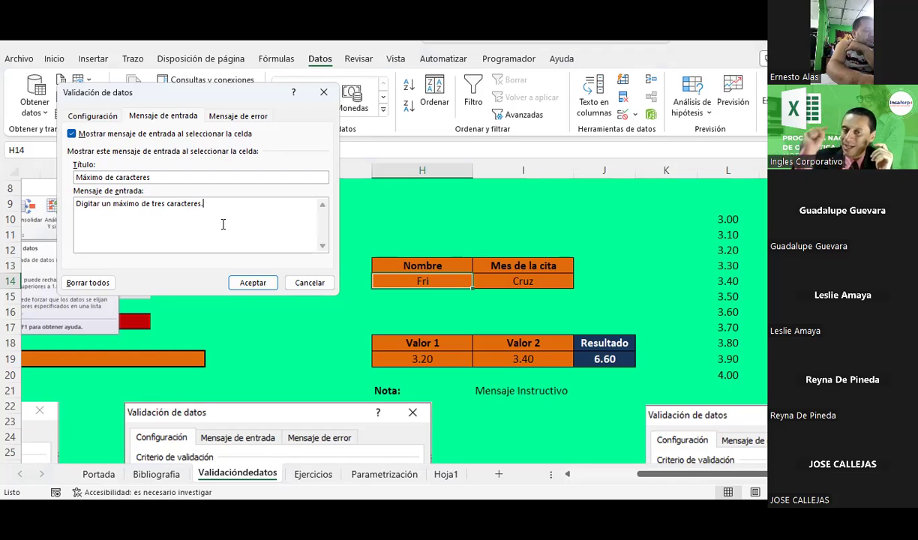
Confirm H14's input message, then reopen its validation to review the text-length rule
click(251, 284)
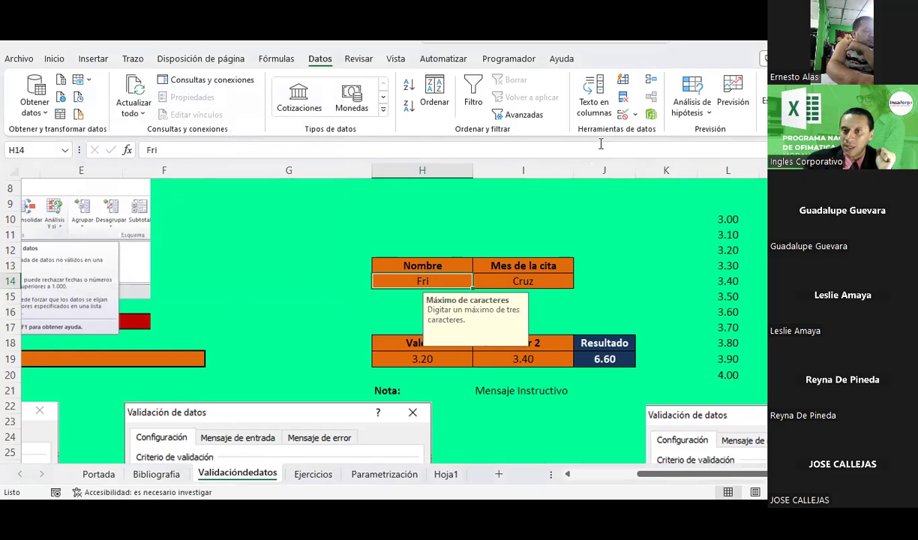
click(634, 120)
click(641, 130)
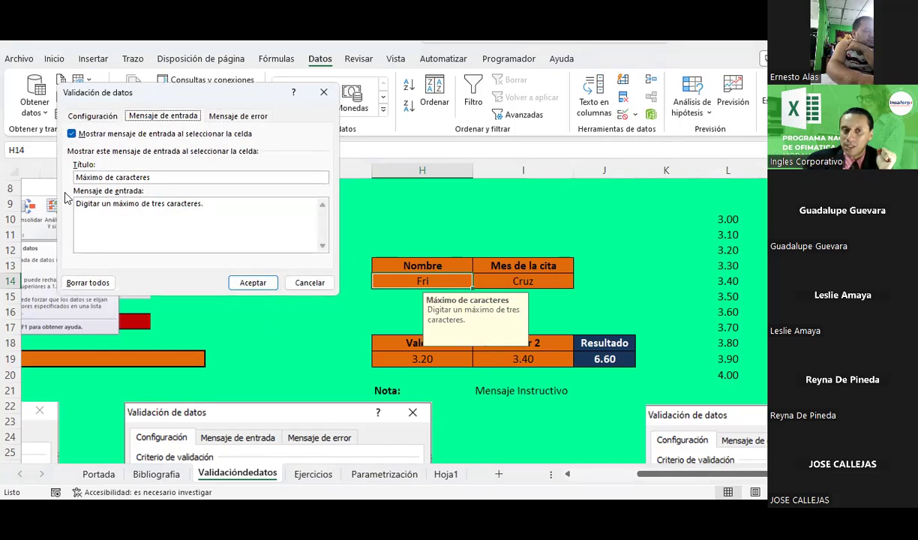
click(93, 115)
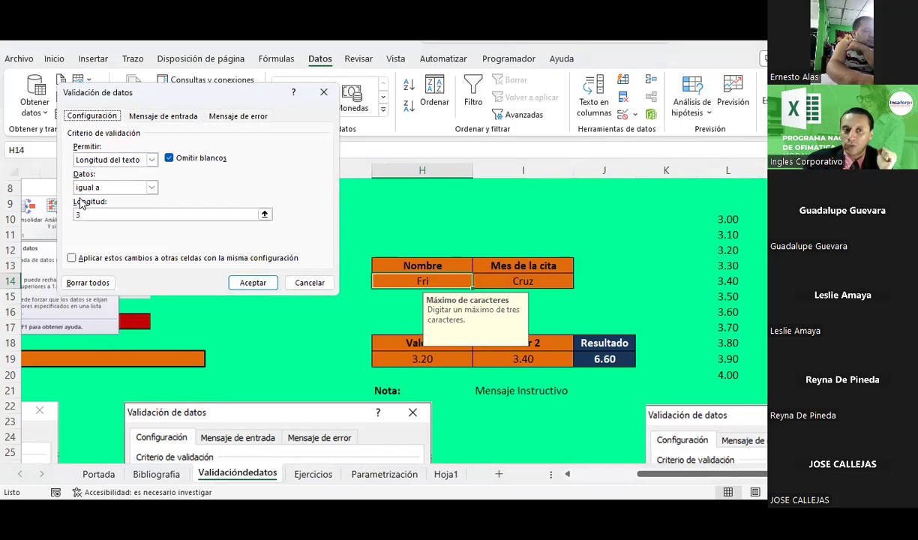
click(250, 283)
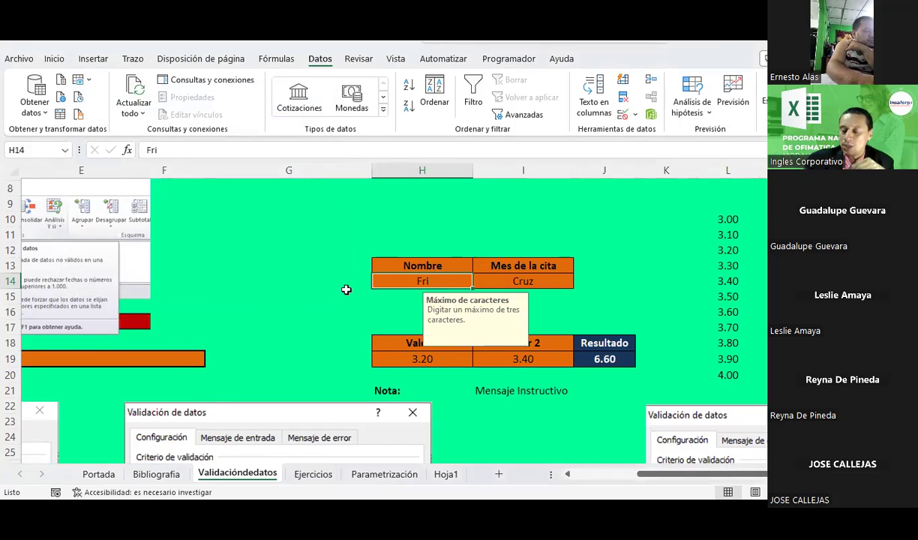
Reselect H14 to see its input message pop up, then reopen data validation
click(317, 309)
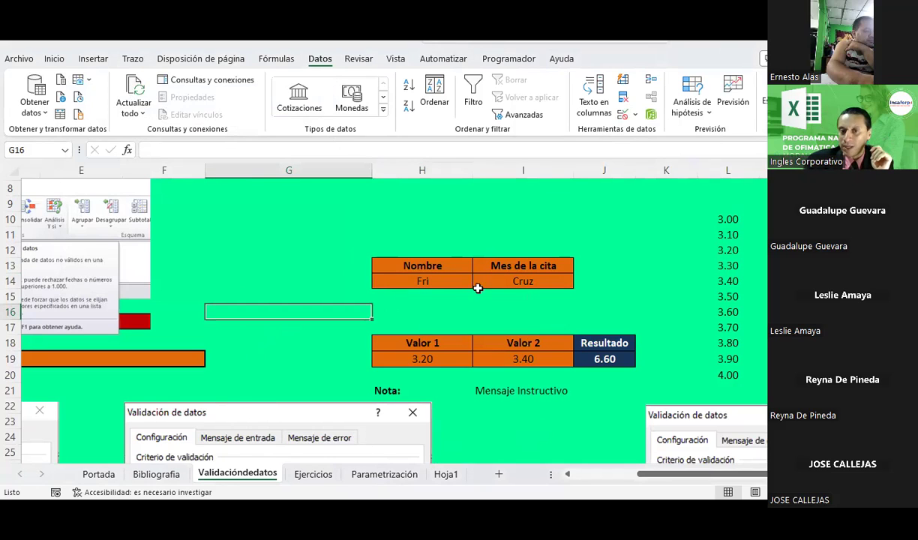
click(454, 277)
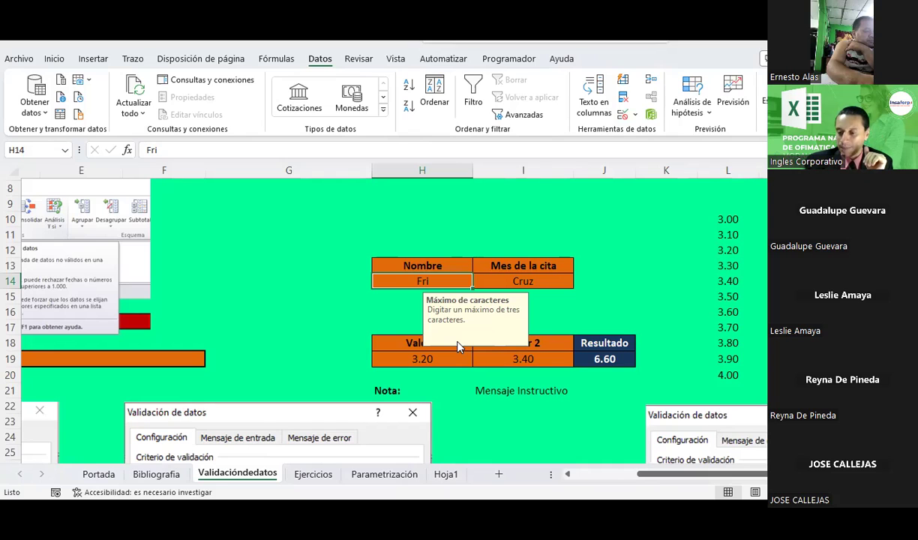
key(Right)
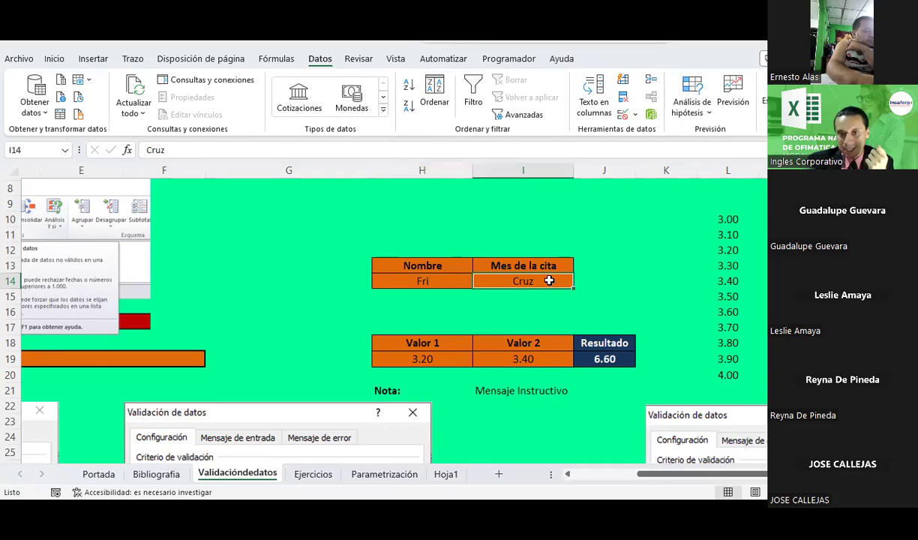
key(Left)
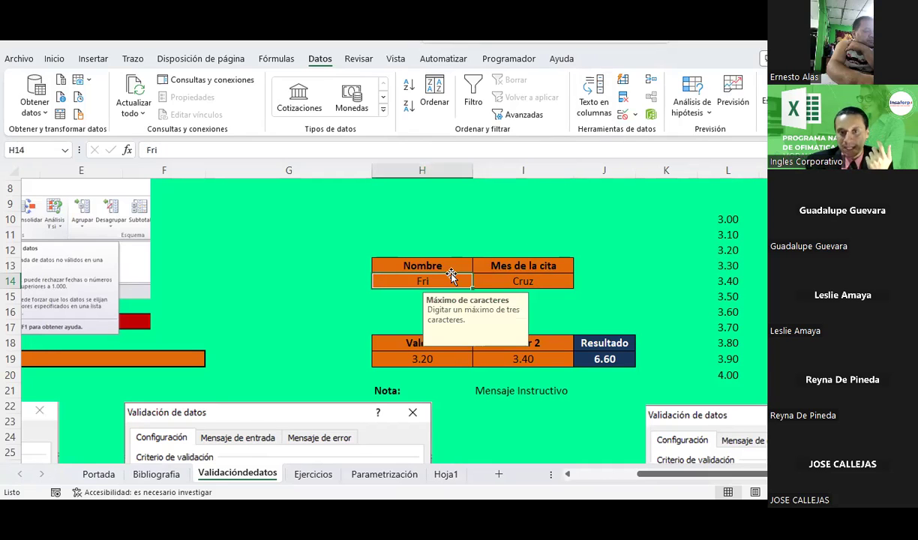
click(634, 116)
Copy H14's input message text and move to the Cruz cell I14
click(652, 131)
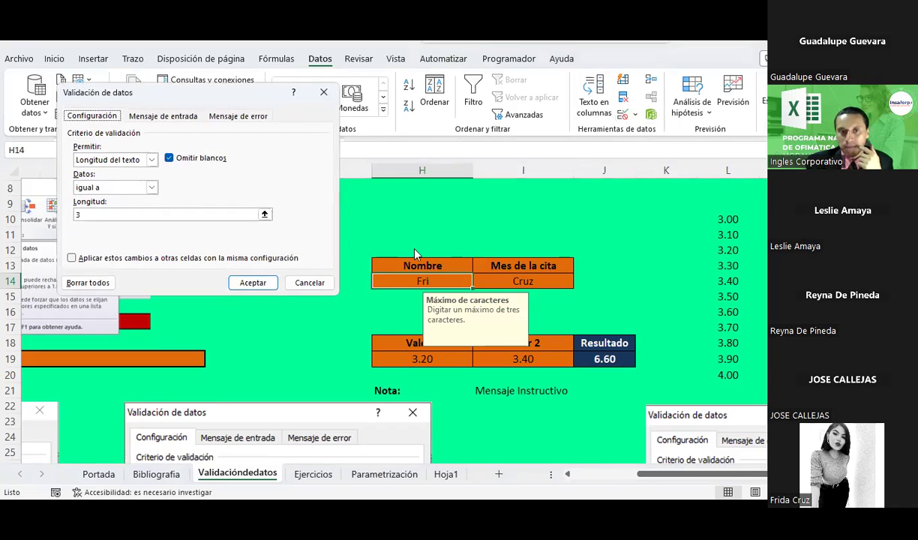
click(169, 116)
drag(214, 204, 75, 204)
key(ctrl+c)
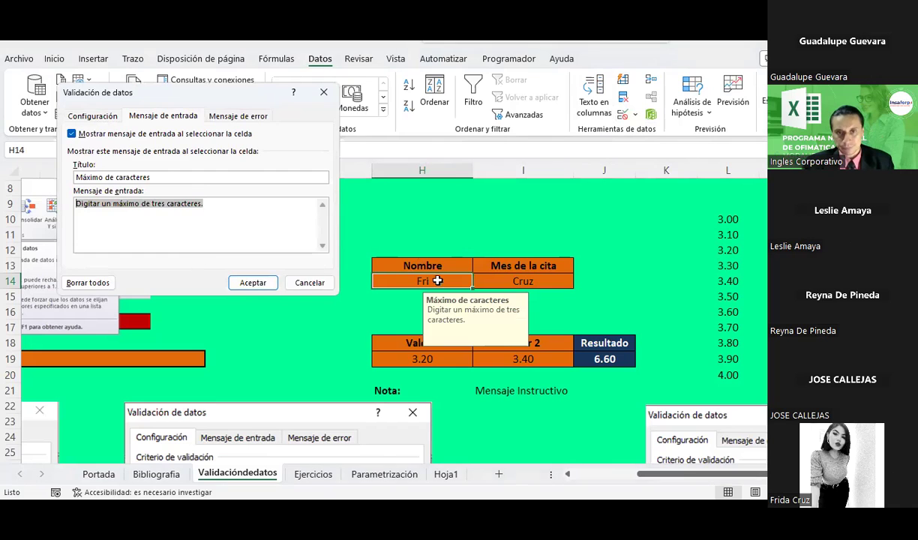
key(Return)
key(Right)
Paste the input message into I14, change it to 'cuatro' caracteres, add a title, and confirm
click(634, 116)
click(659, 131)
key(ctrl+v)
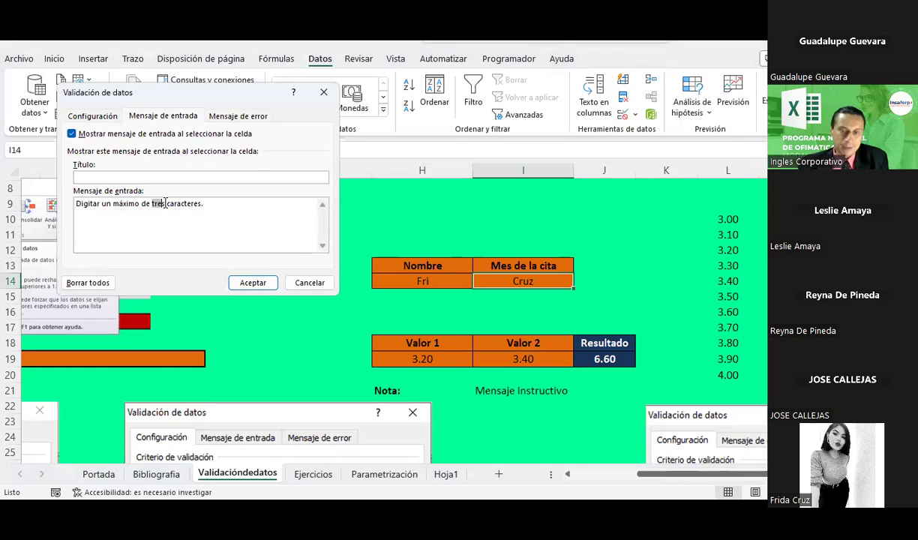
text(cuatro)
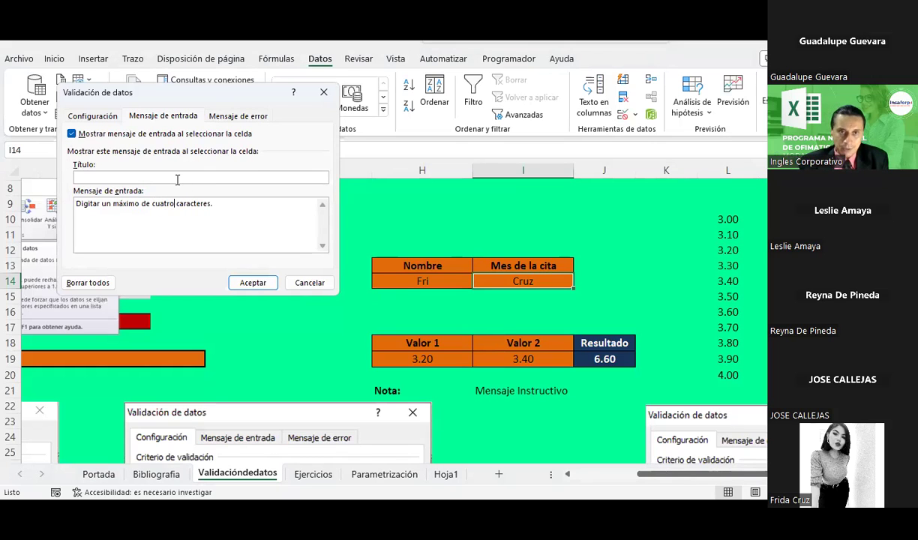
click(178, 180)
text(Máximo de carac)
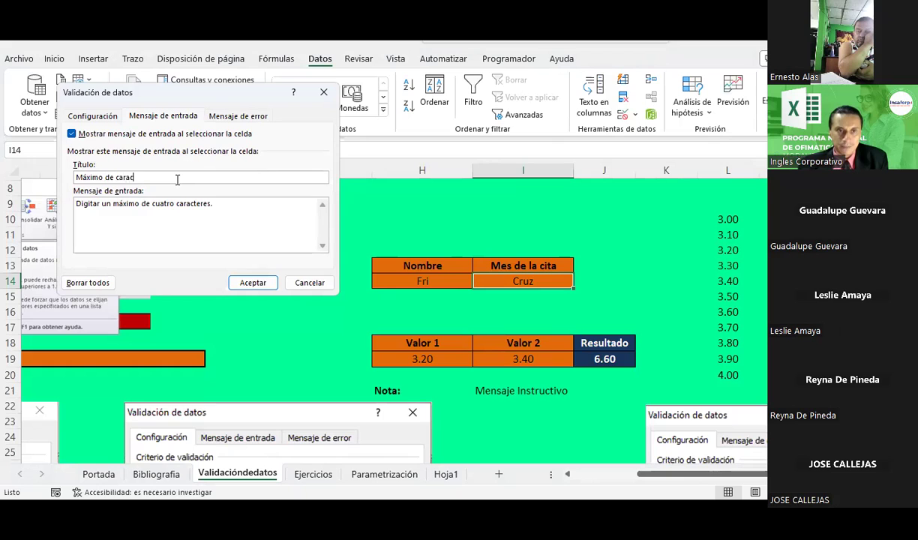
text(teres.)
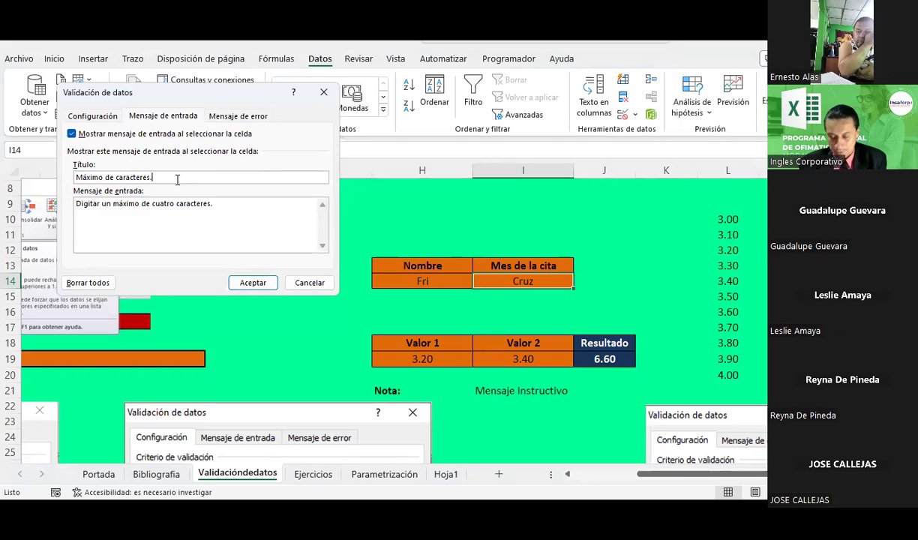
click(252, 283)
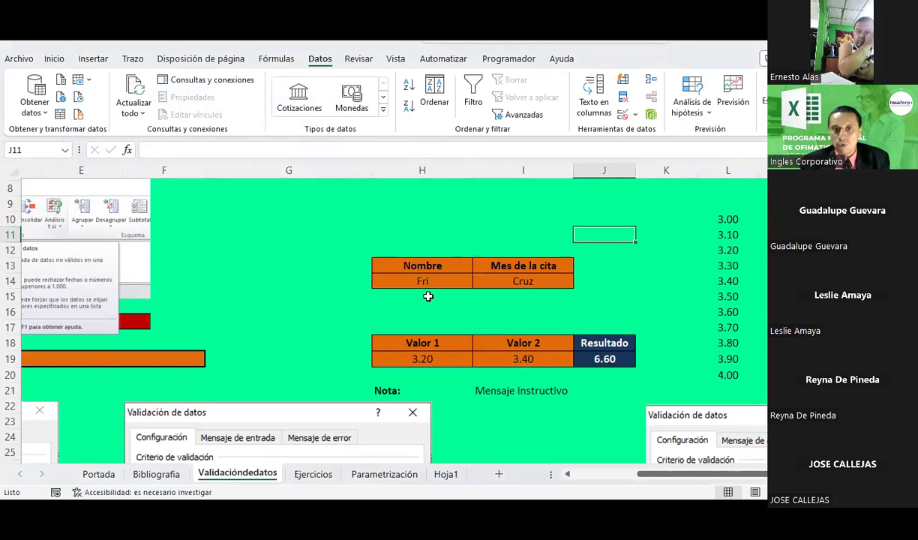
Preview the H14 and I14 messages, glance at Ejercicios C10:D20, and return
click(429, 280)
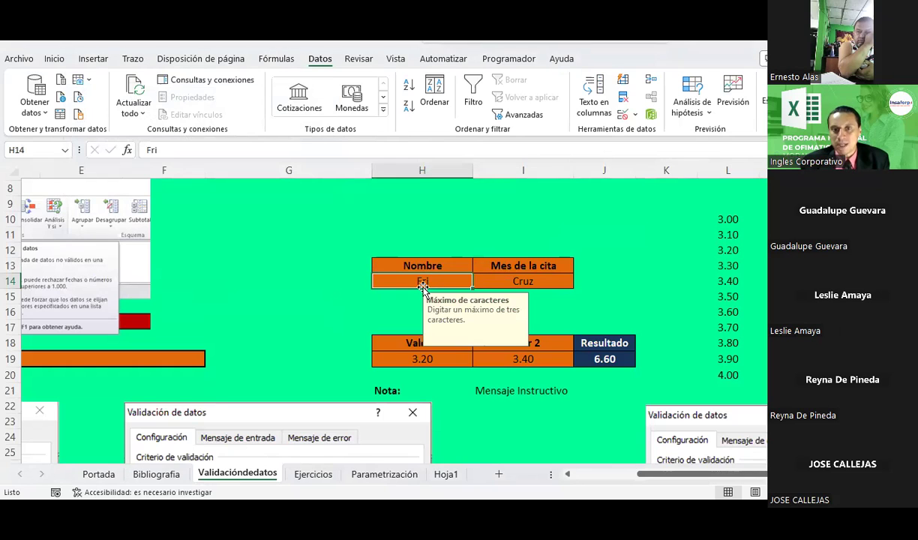
click(500, 264)
click(517, 283)
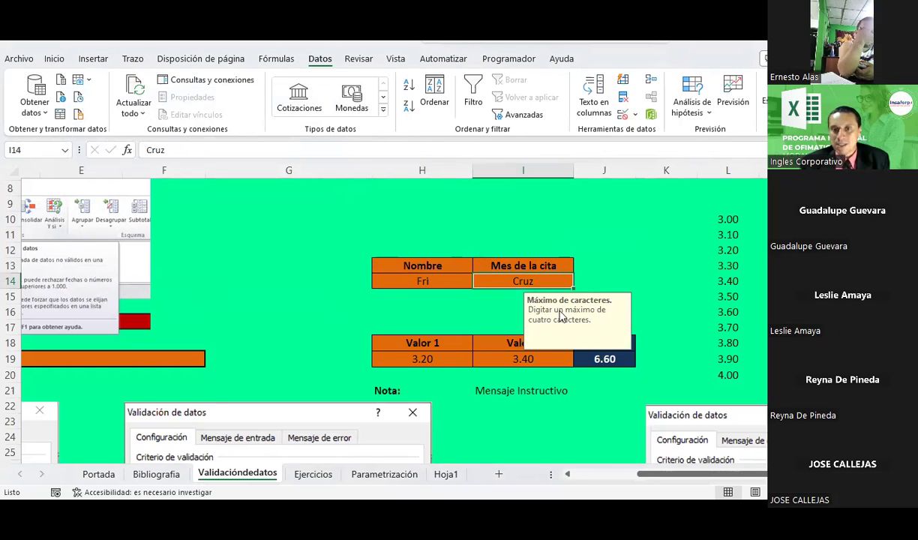
click(576, 233)
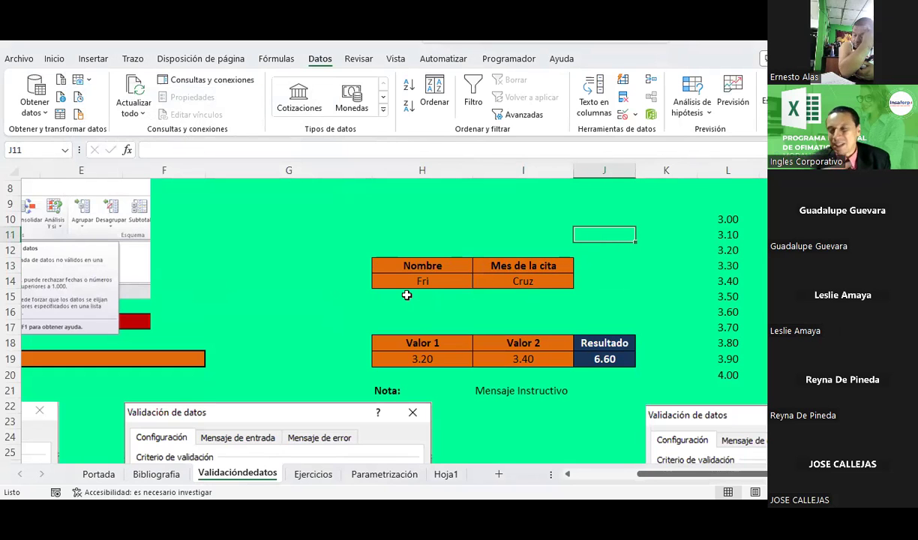
click(306, 473)
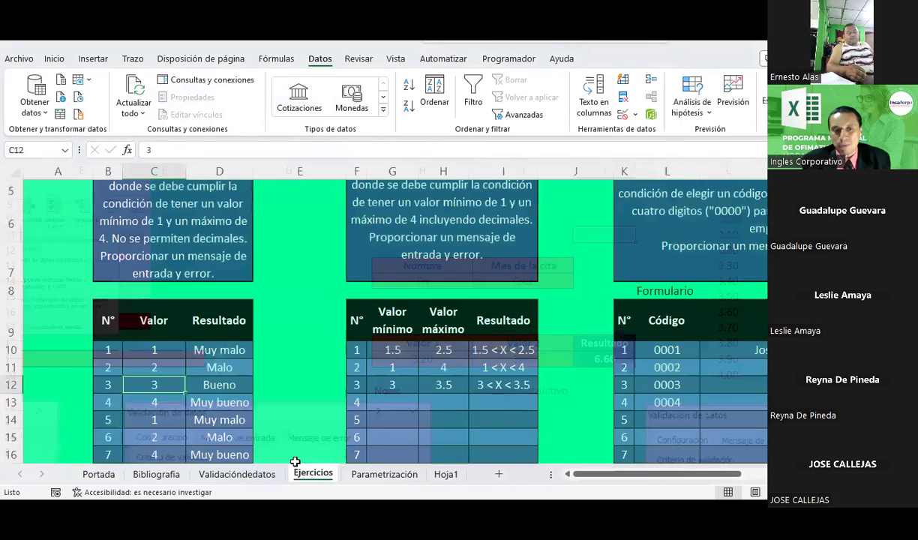
drag(157, 245, 216, 413)
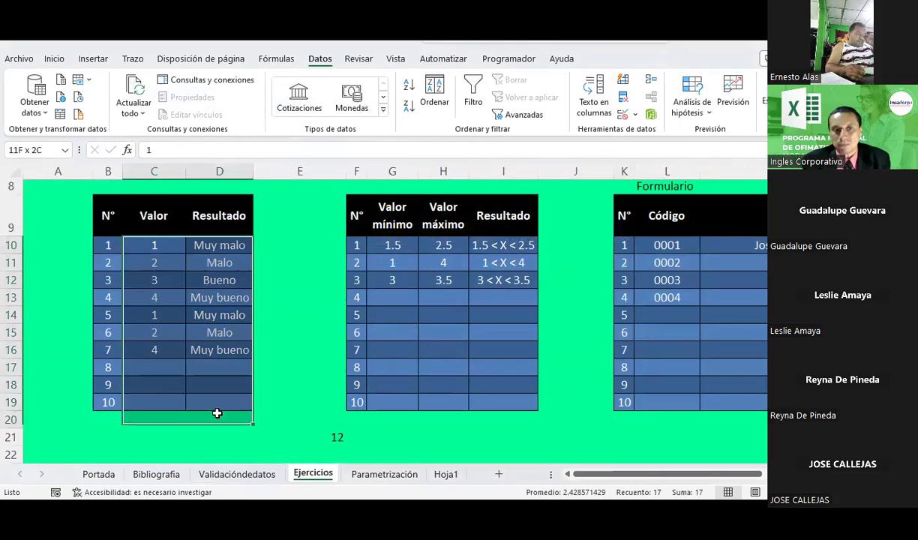
click(233, 473)
Enter the note 'Nota el máximo de caracteres para el nombre es de tres' in H10
click(632, 314)
scroll(632, 313, up, 2)
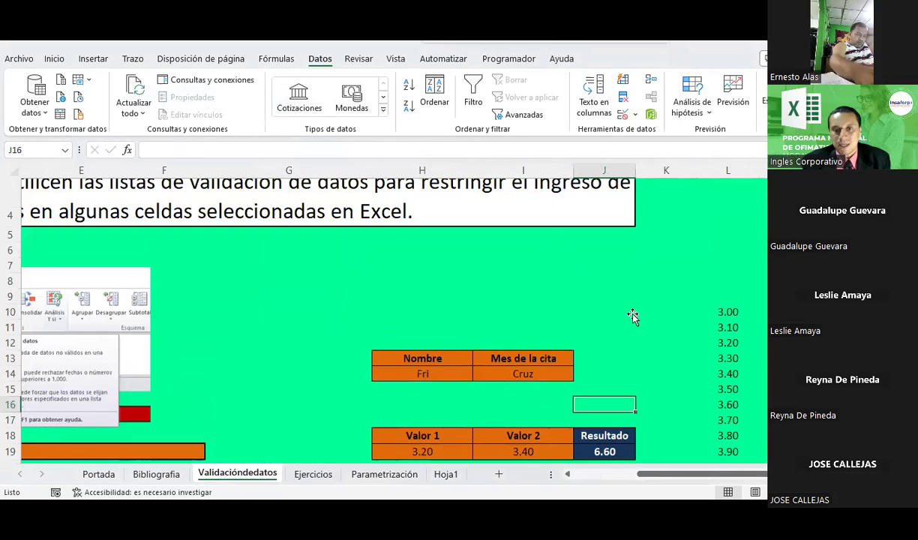
click(435, 357)
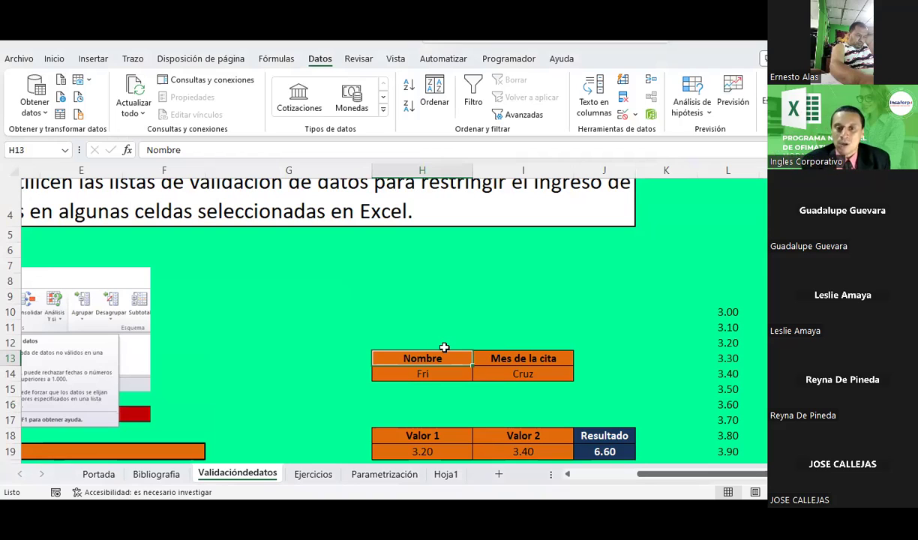
click(408, 315)
text(Nota el)
key(BackSpace)
key(BackSpace)
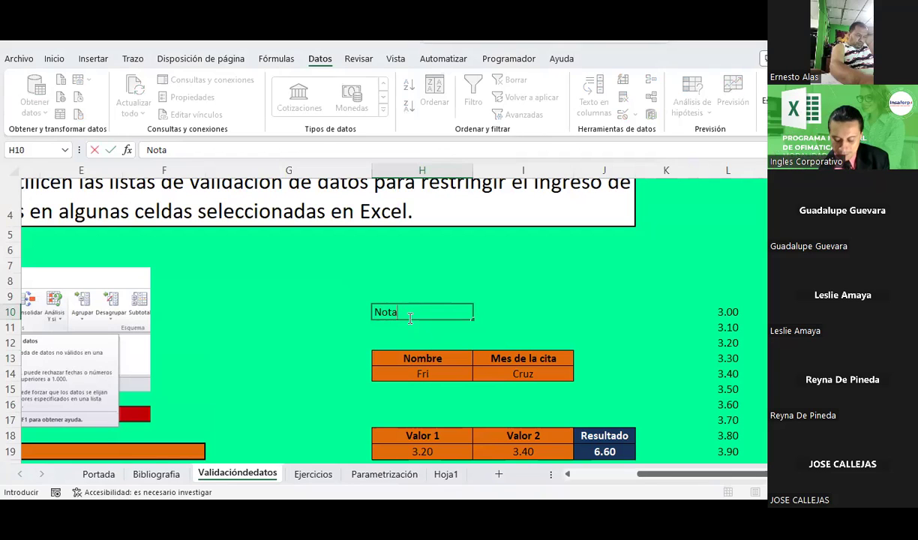
text(l máximo de carac)
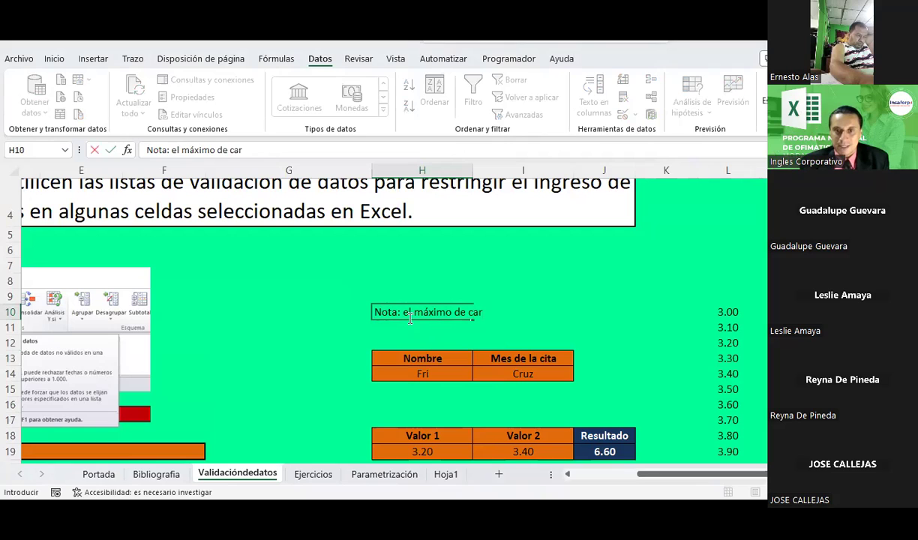
text(teres para el nombre es de tr)
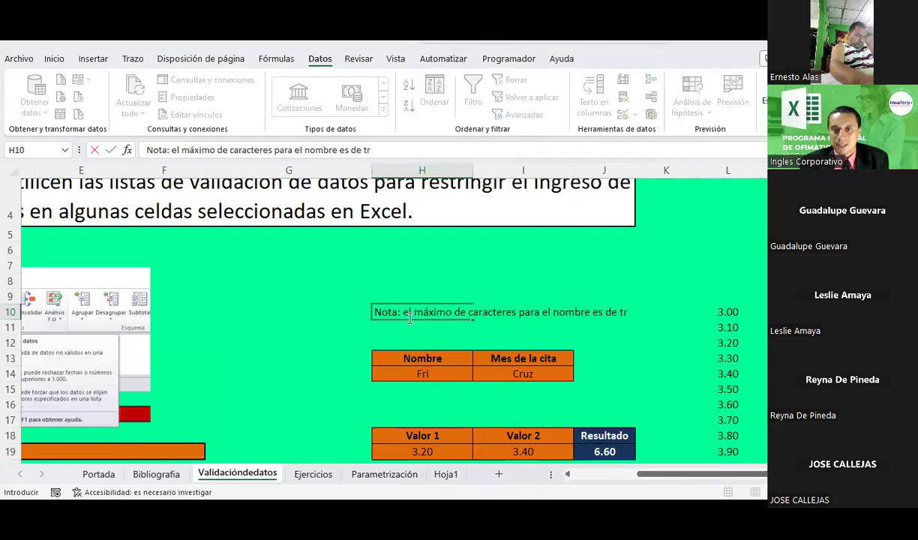
key(Return)
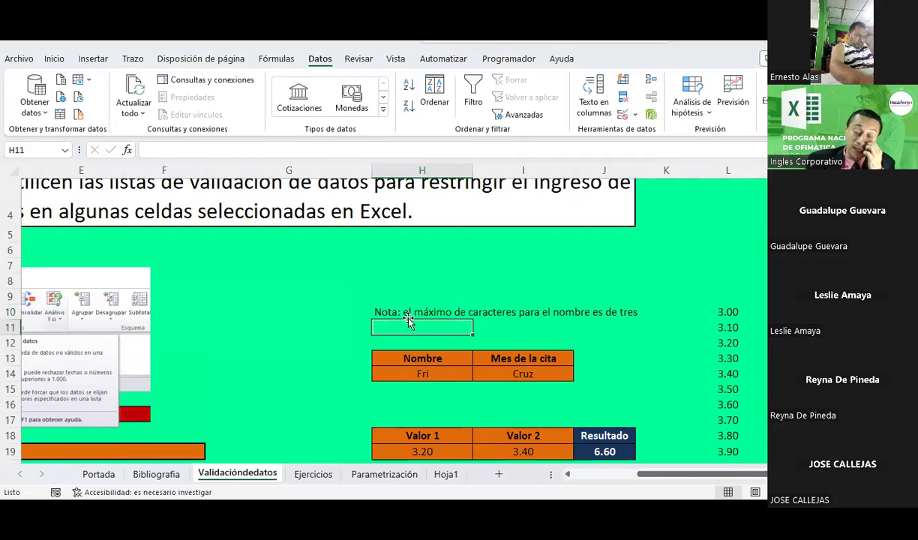
Replace 'Nota' with 'Instrucción de llenado' at the start of the H10 note
click(407, 315)
double_click(407, 316)
key(Delete)
key(Delete)
key(Delete)
key(Delete)
text(Instrucción de llenado)
key(Return)
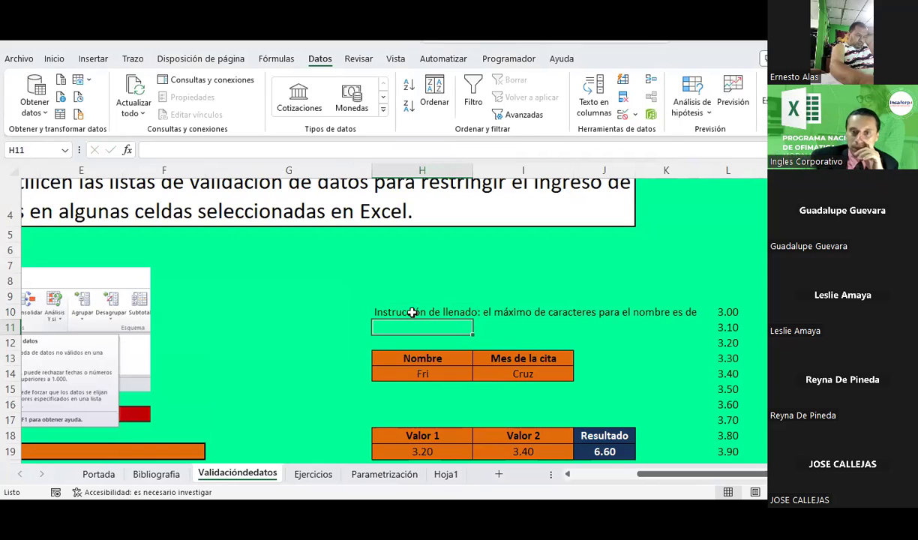
click(412, 312)
click(403, 358)
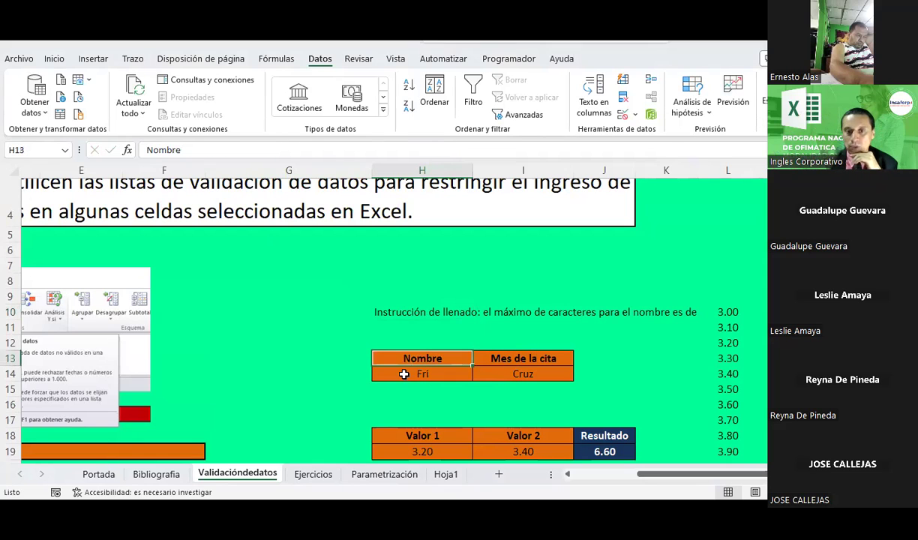
click(403, 375)
click(54, 58)
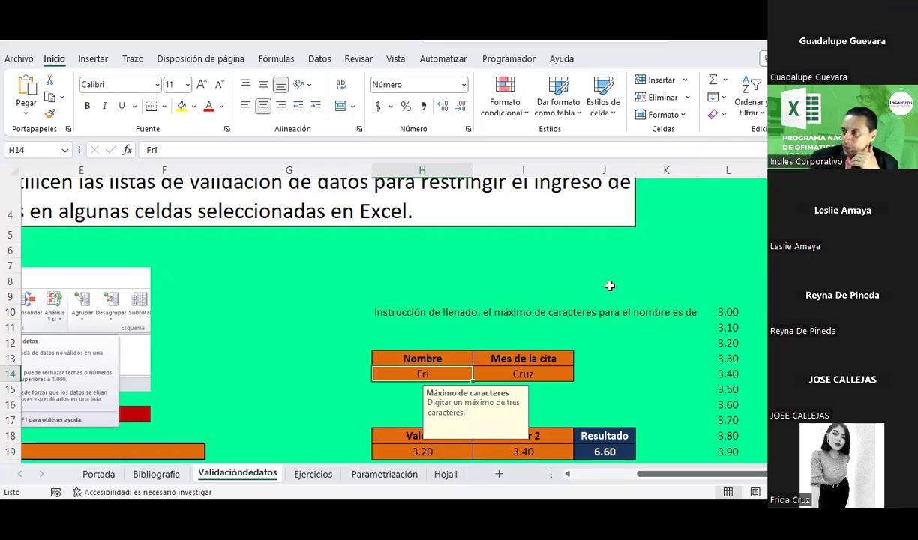
click(604, 323)
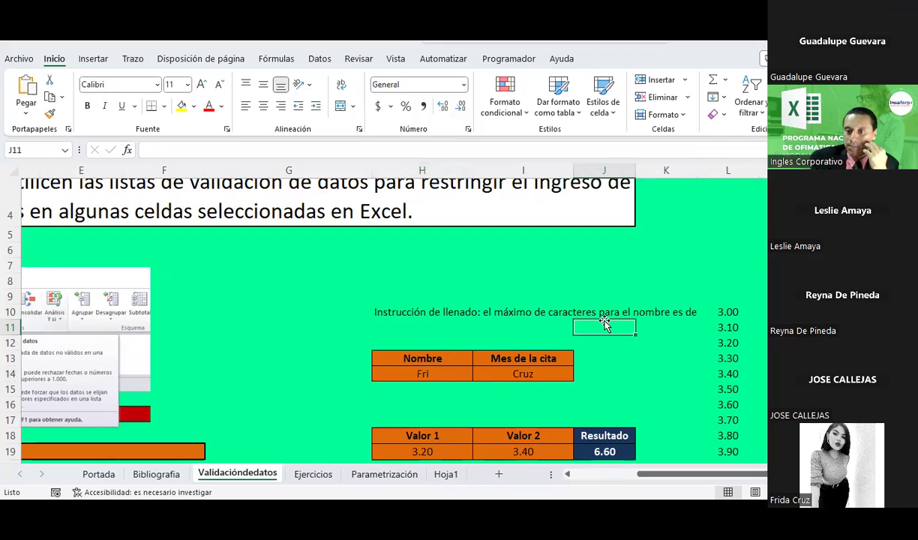
drag(449, 371, 517, 375)
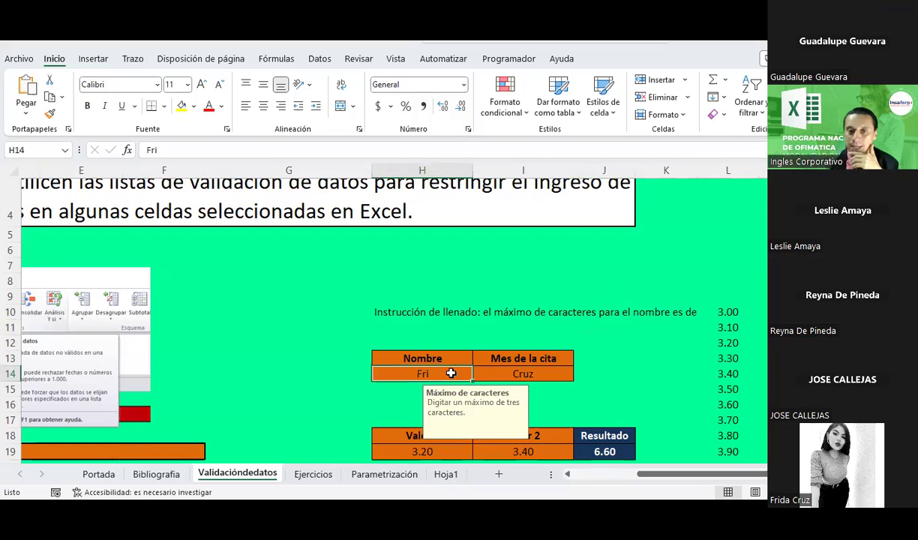
click(516, 375)
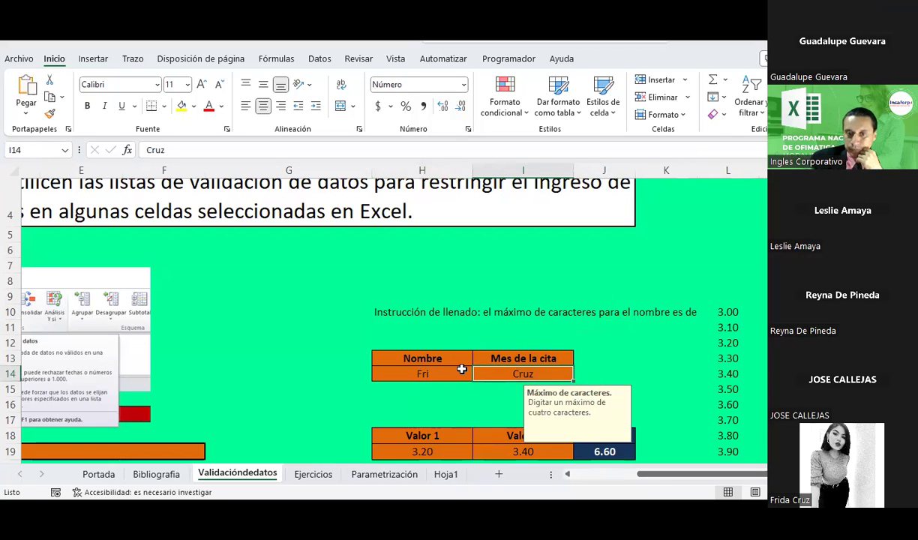
click(422, 373)
drag(422, 372, 541, 372)
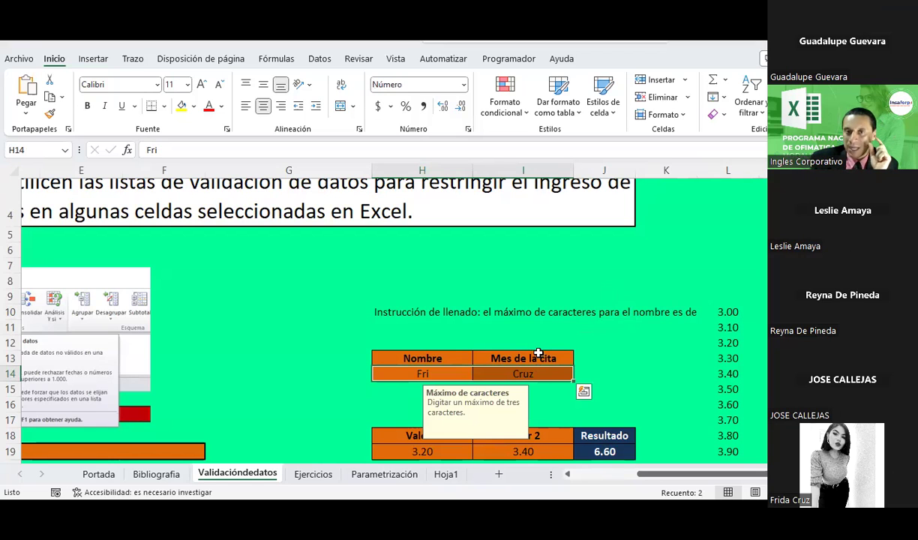
click(319, 58)
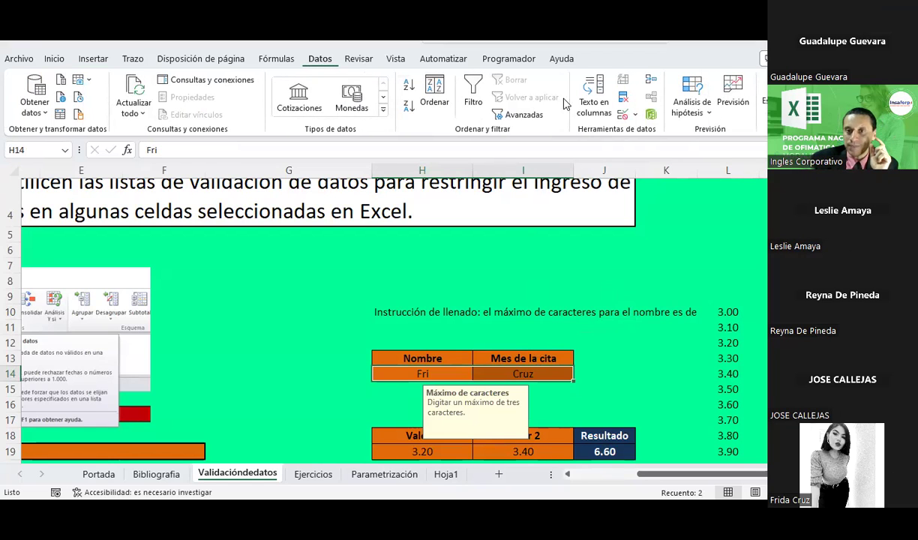
Open data validation for both selected Nombre cells, clearing their mixed settings
click(629, 114)
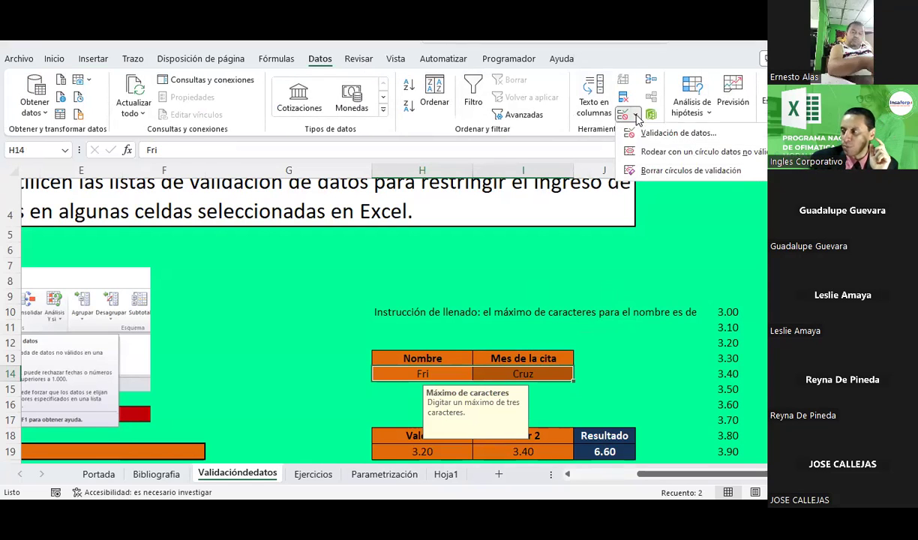
click(668, 135)
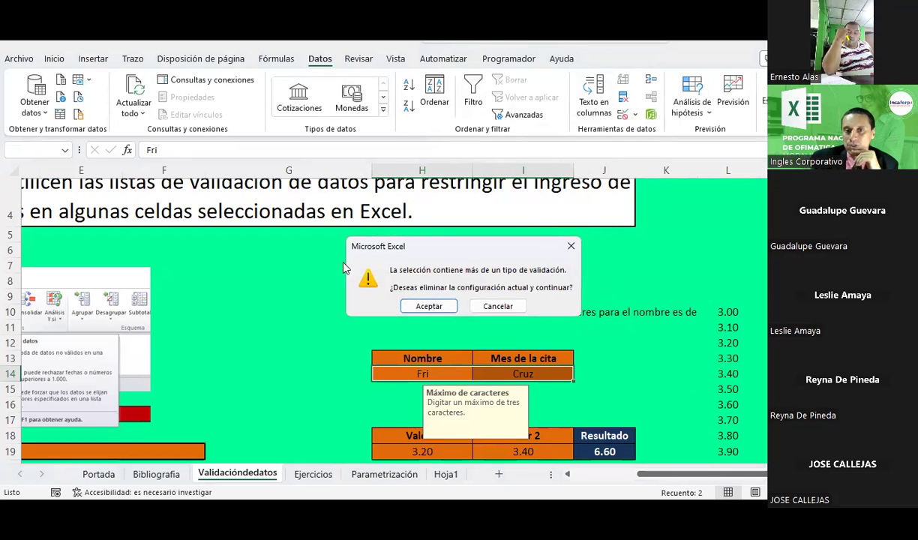
click(414, 305)
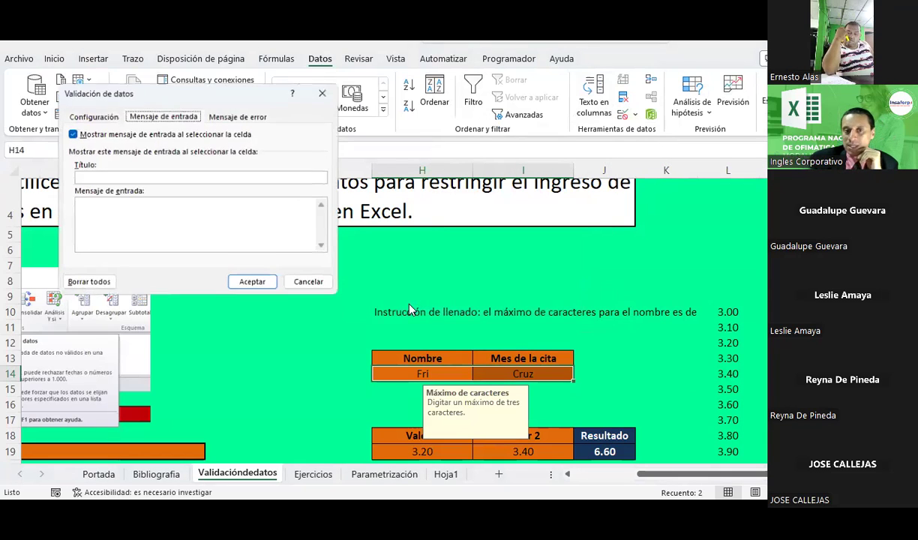
Set the error alert style to Alto and place the cursor in the Título box
click(225, 117)
click(171, 117)
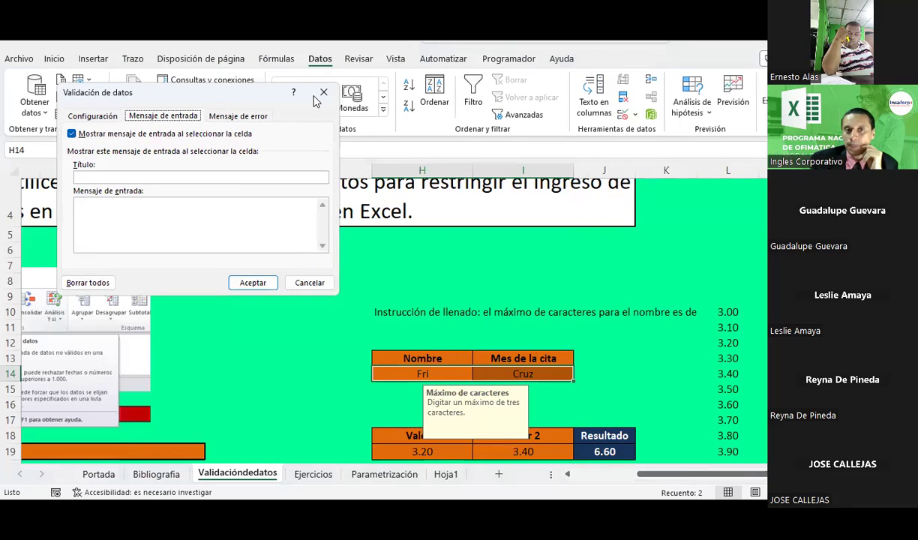
click(245, 116)
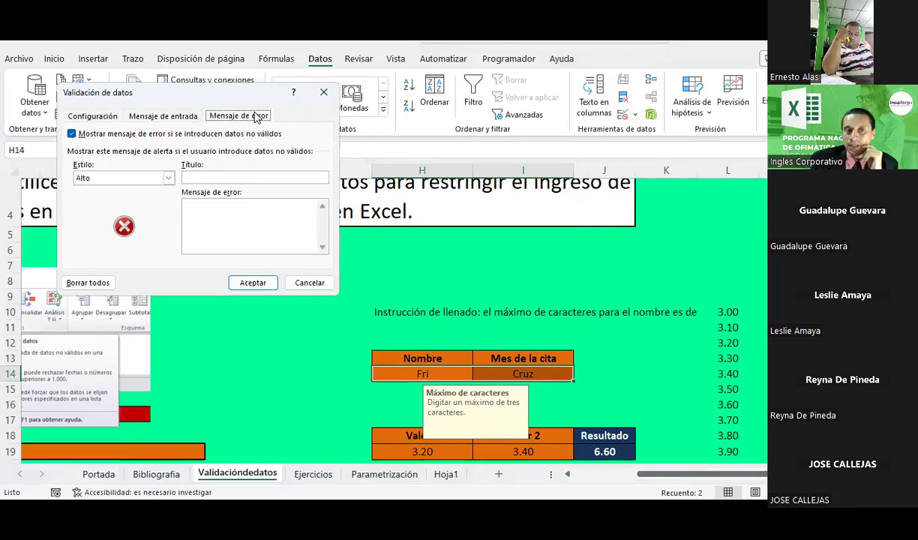
click(126, 180)
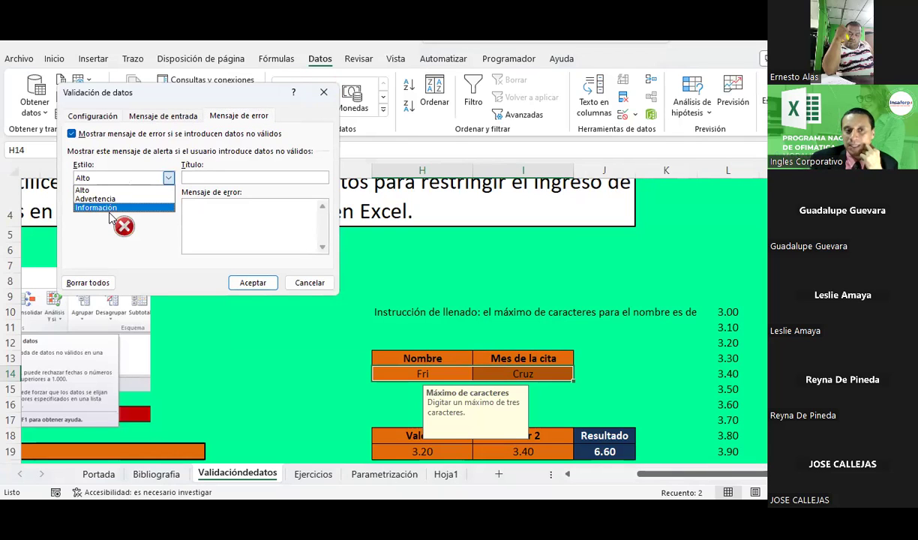
click(89, 189)
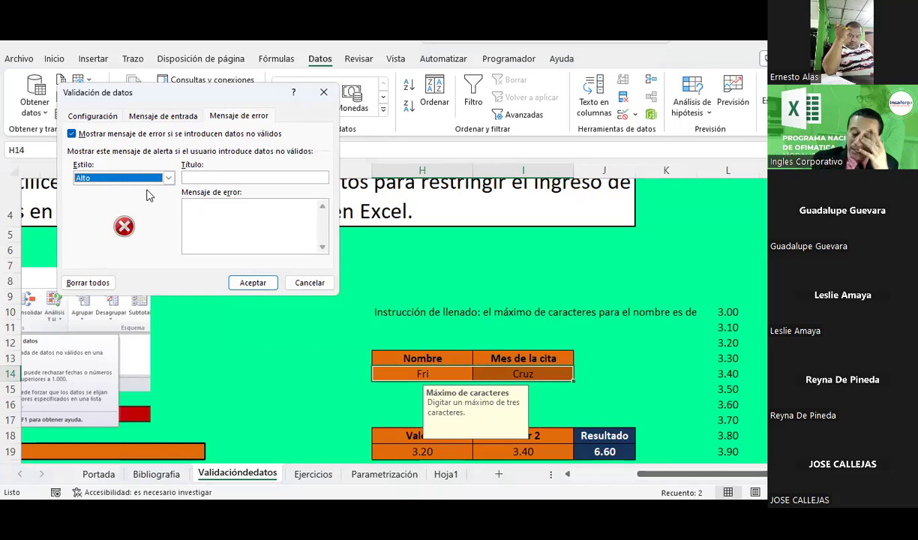
click(215, 177)
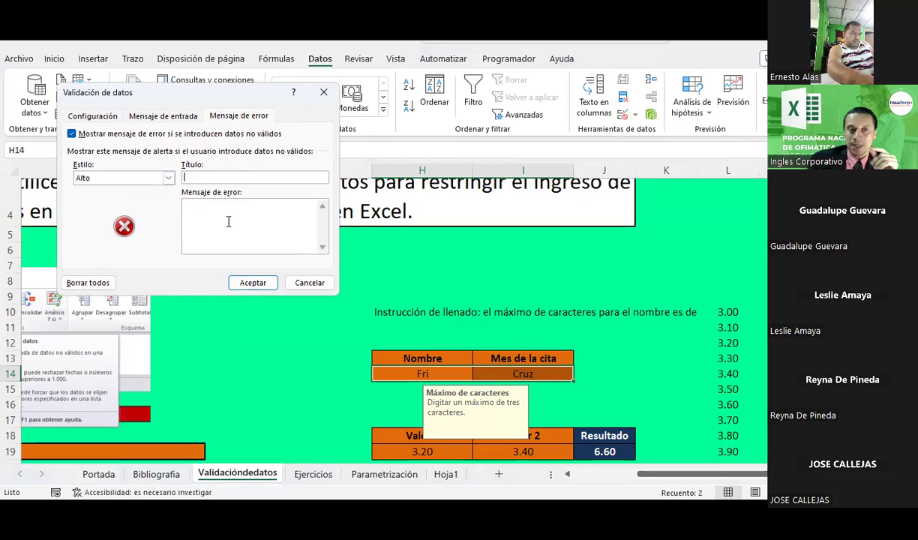
Try the Advertencia and Información alert styles, then return to Alto and begin the title
click(168, 177)
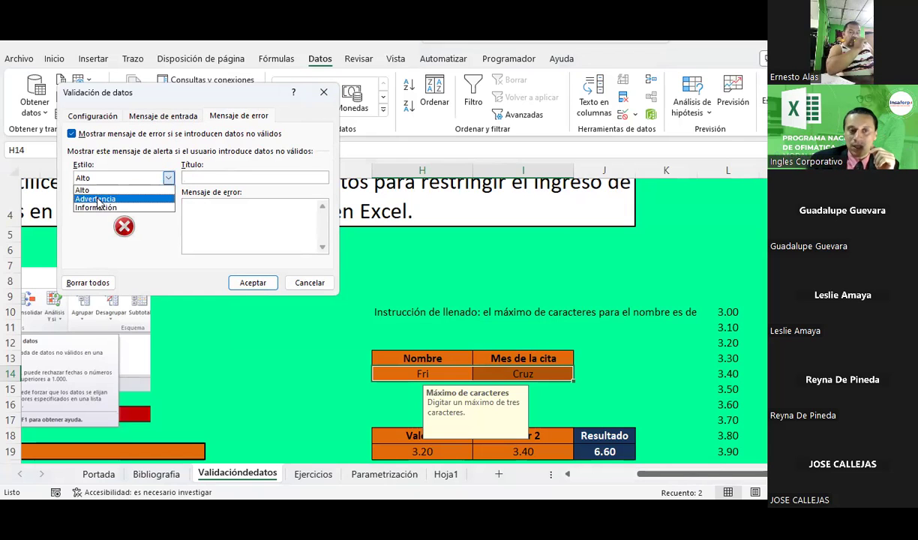
click(99, 200)
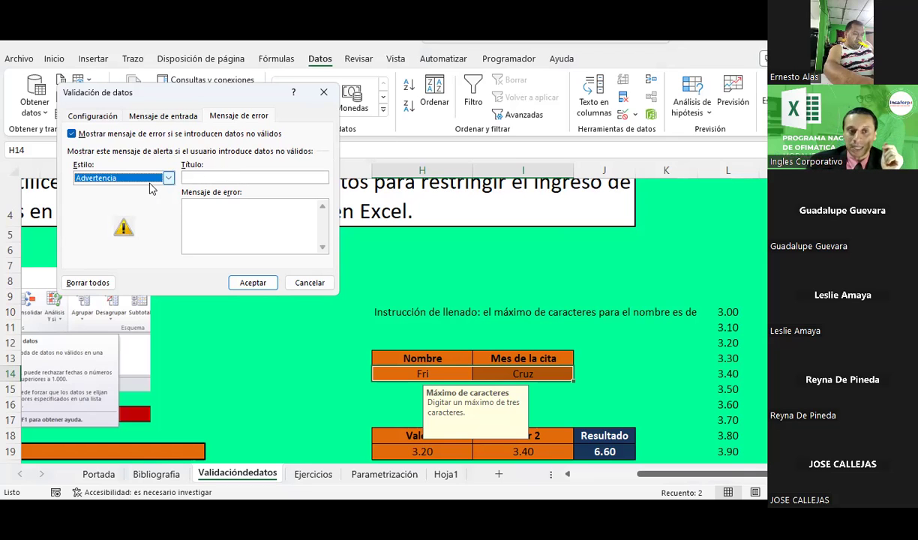
click(150, 180)
click(112, 203)
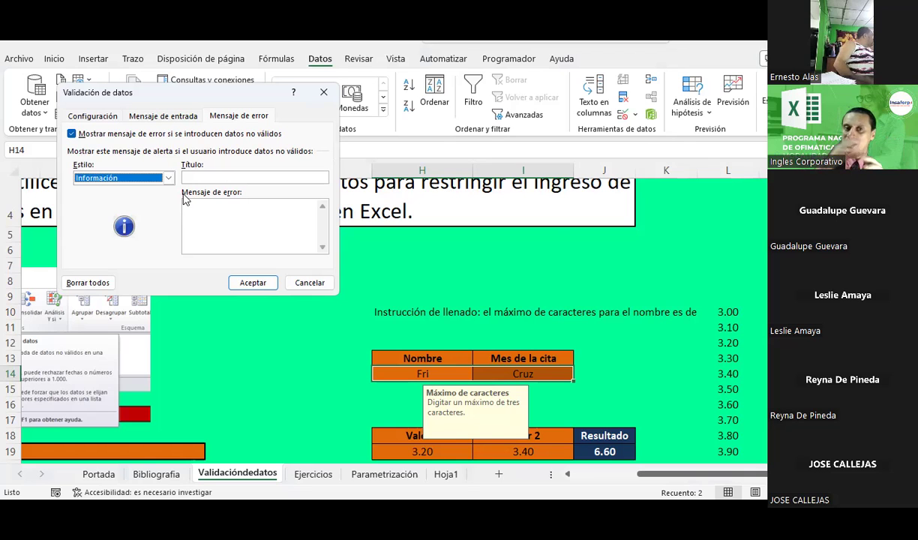
click(168, 178)
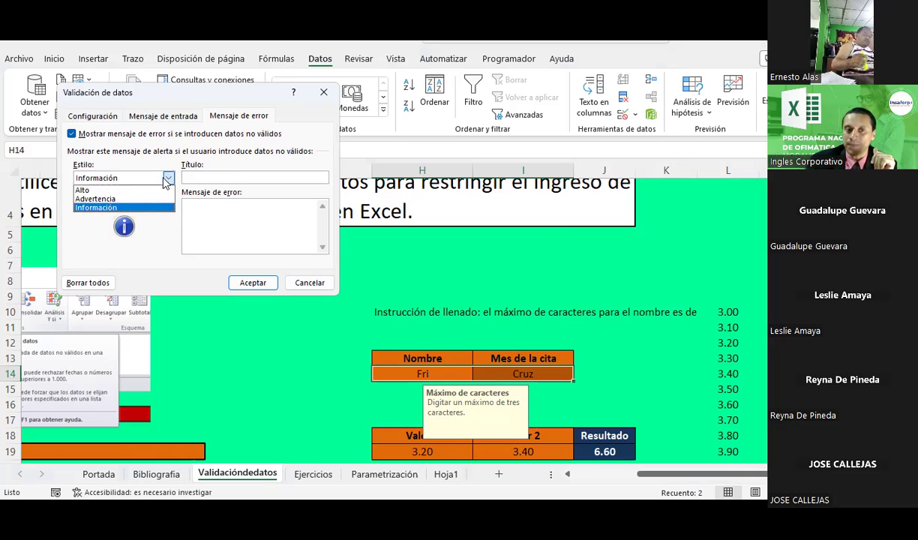
click(120, 189)
click(198, 178)
text(Por favor verifi)
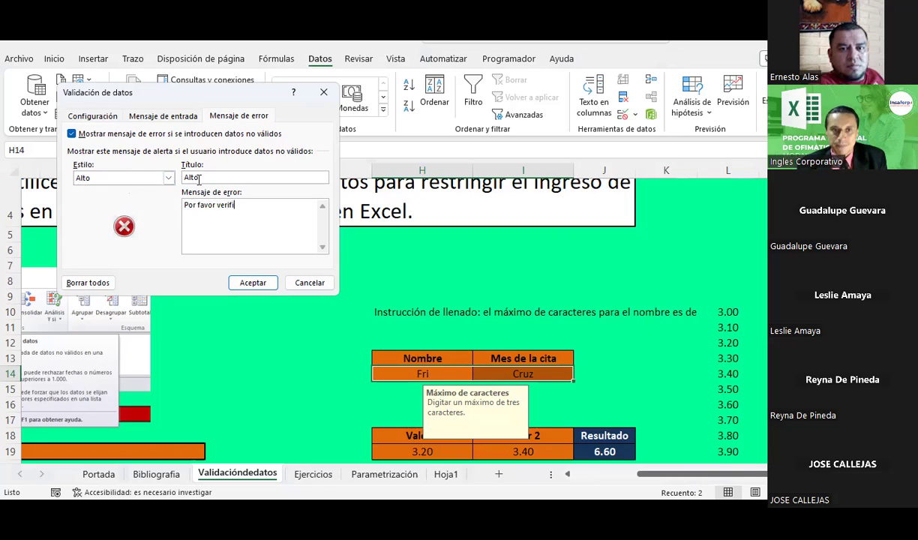
Finish the message about verifying maximum characters, retitle the alert 'Error', and apply it
text(que )
text( máximo)
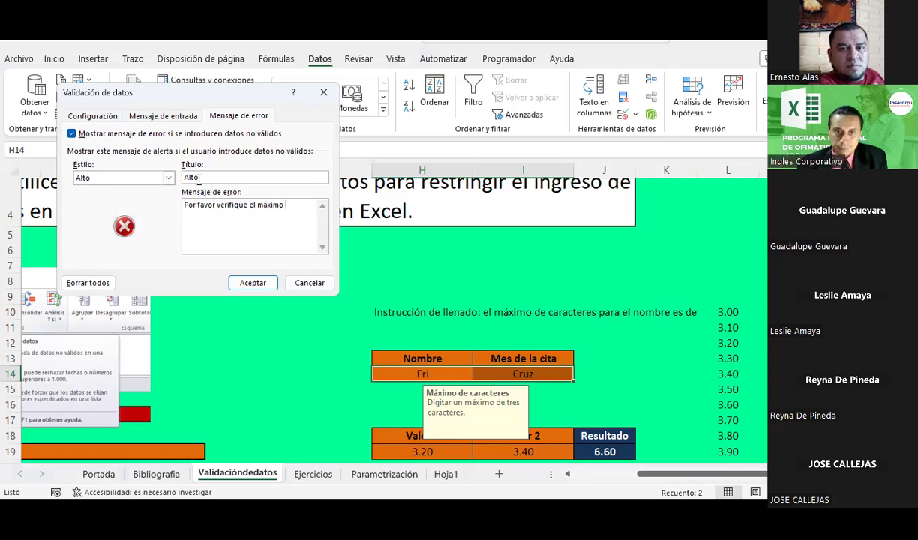
text(teres pór celda a ingresar.)
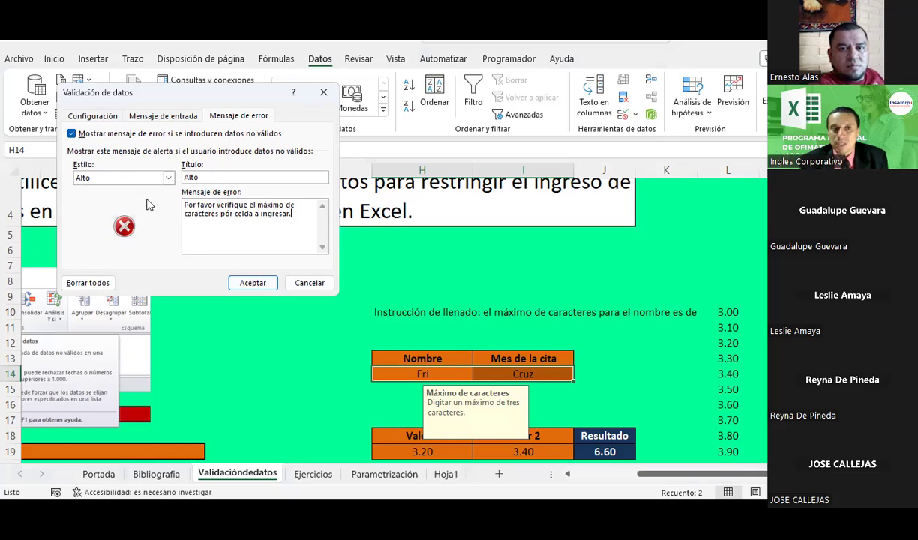
click(202, 176)
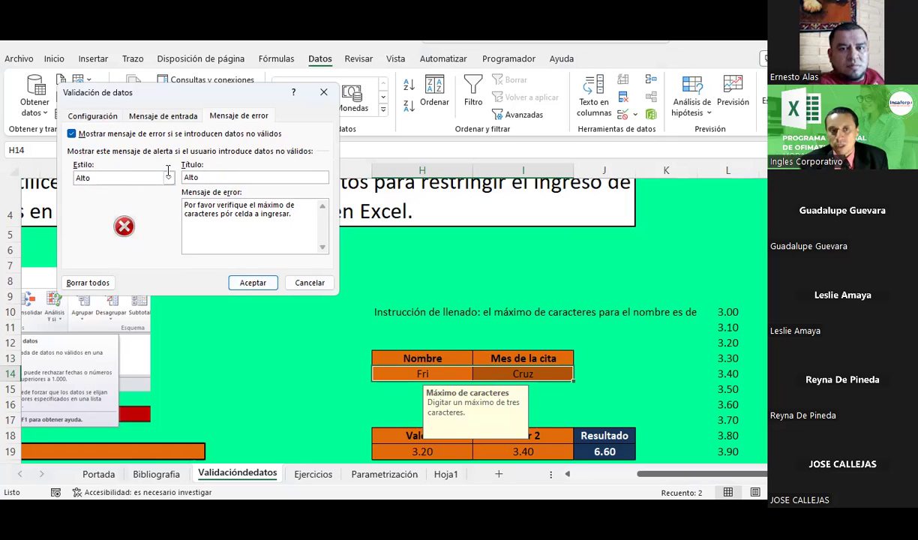
key(BackSpace)
key(BackSpace)
key(BackSpace)
key(BackSpace)
text(Error)
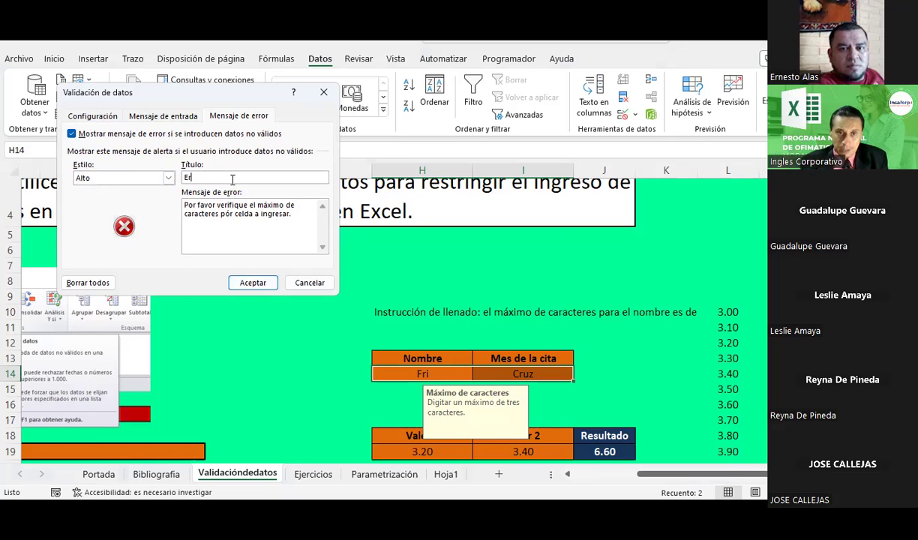
click(252, 283)
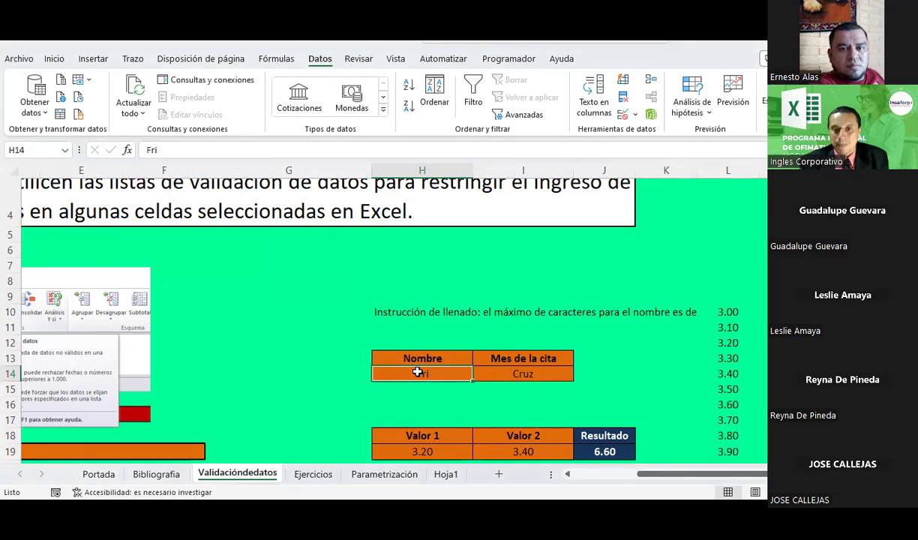
Correct H14's input message title to 'Máximo de caracteres', then reselect H14 to show the message
mouse_move(420, 371)
mouse_down()
mouse_move(531, 372)
mouse_move(421, 370)
mouse_up()
click(635, 114)
click(668, 133)
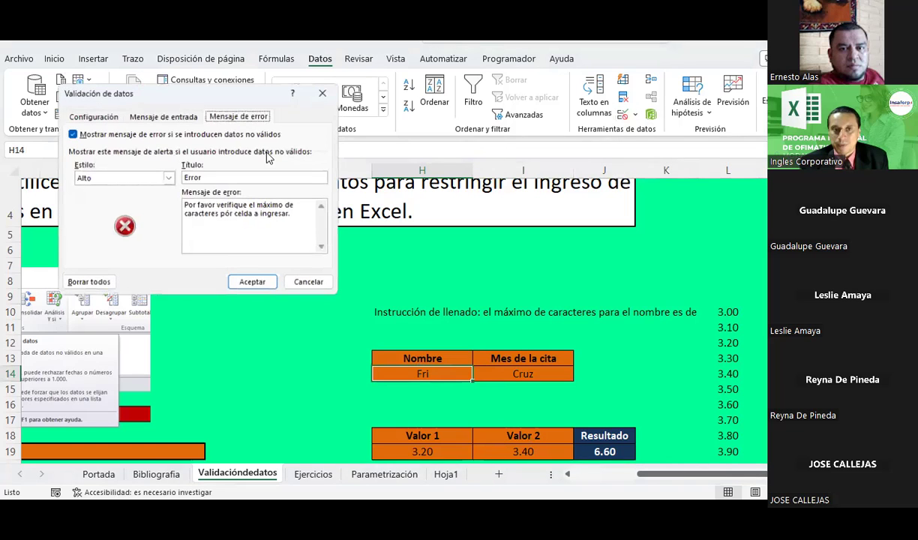
click(163, 116)
click(175, 175)
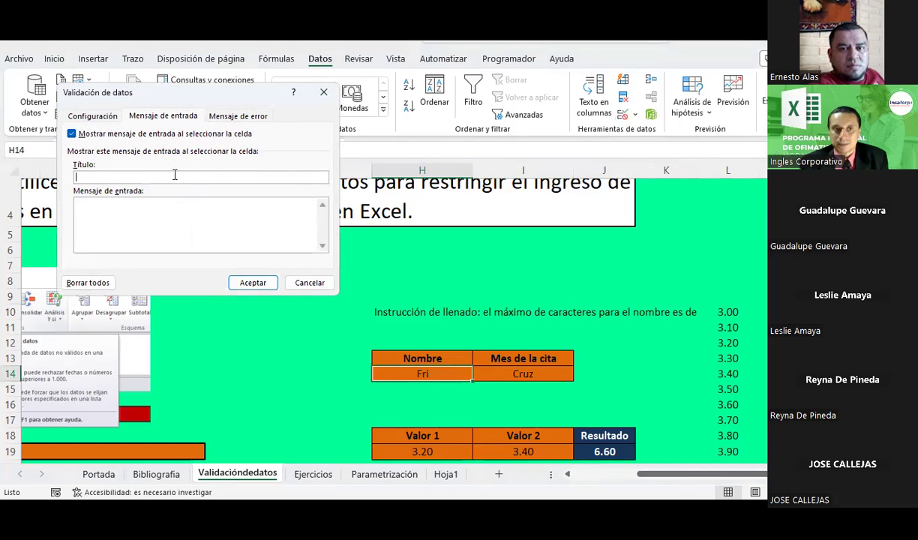
text(Máximo de caraceres)
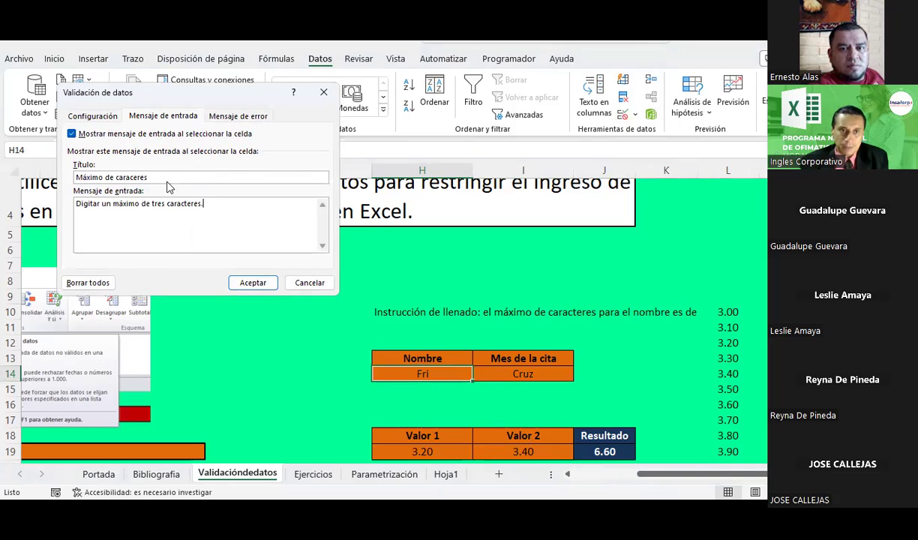
text(t)
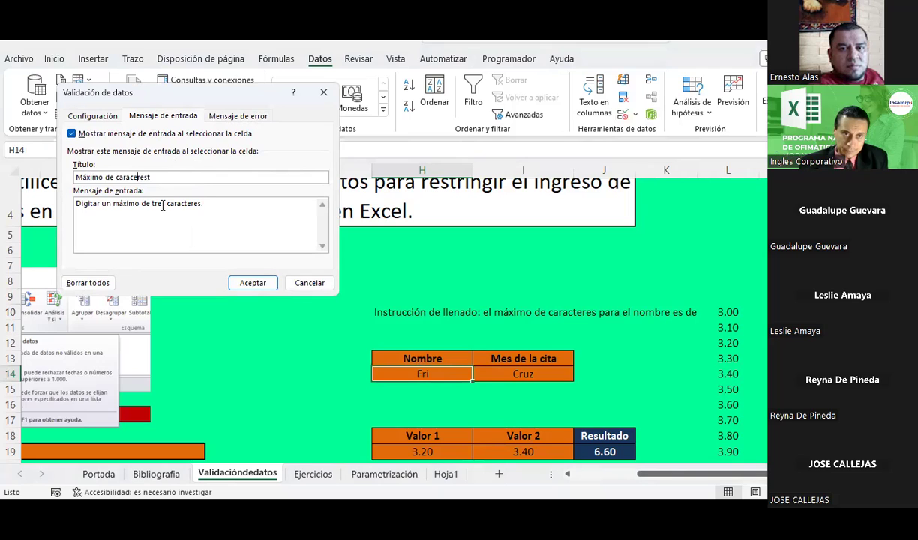
text(erest)
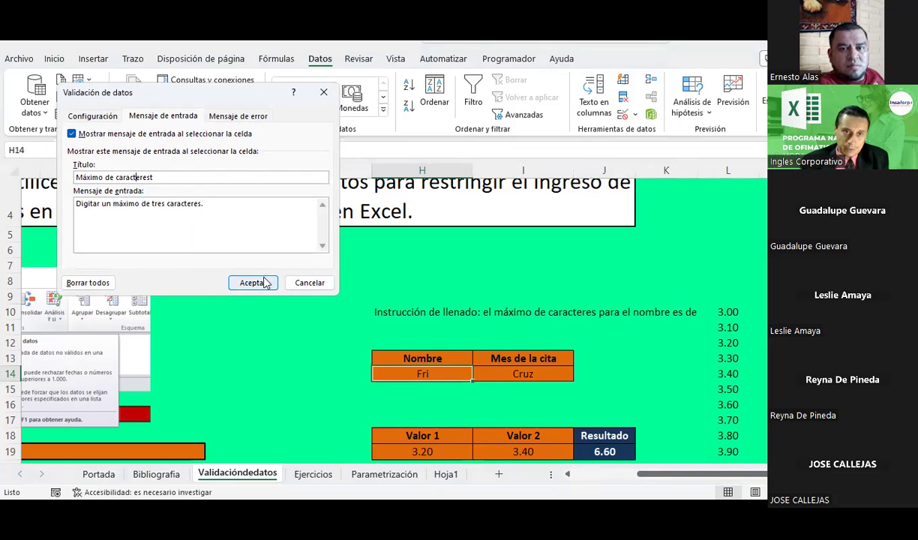
key(BackSpace)
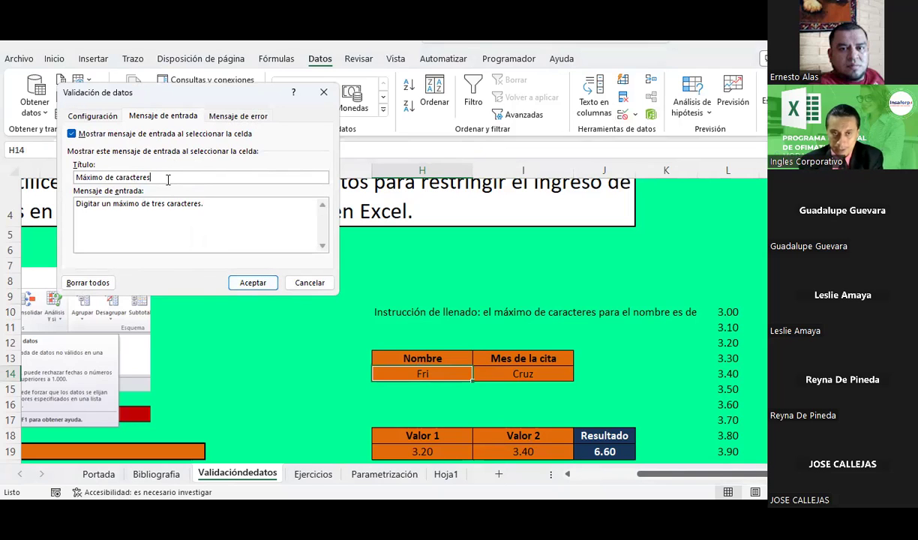
click(241, 282)
click(262, 320)
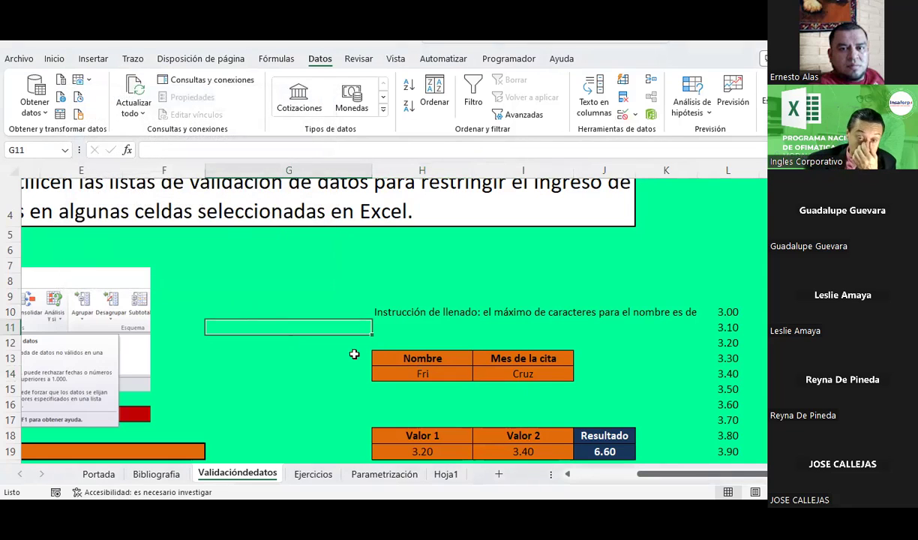
click(420, 372)
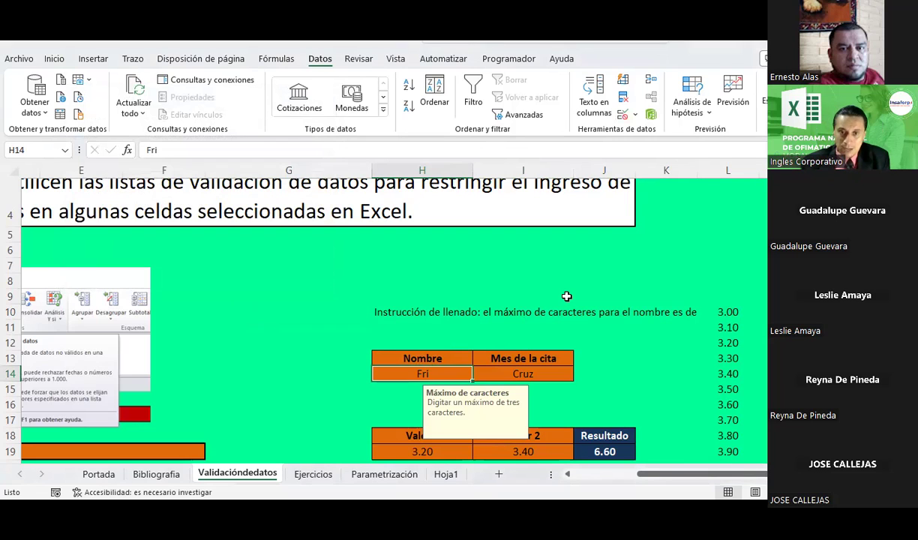
Enter Gustavo in H14 and return to that cell
text(Gustavo)
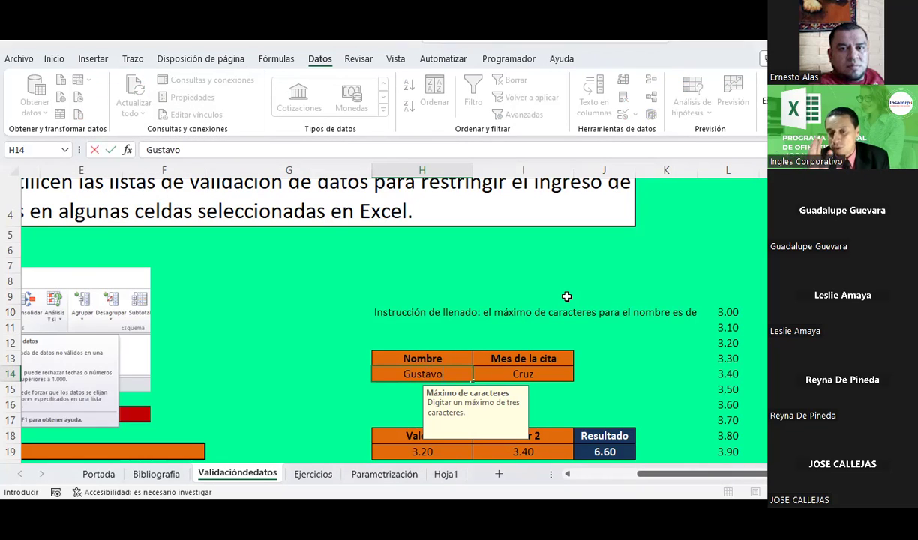
key(Return)
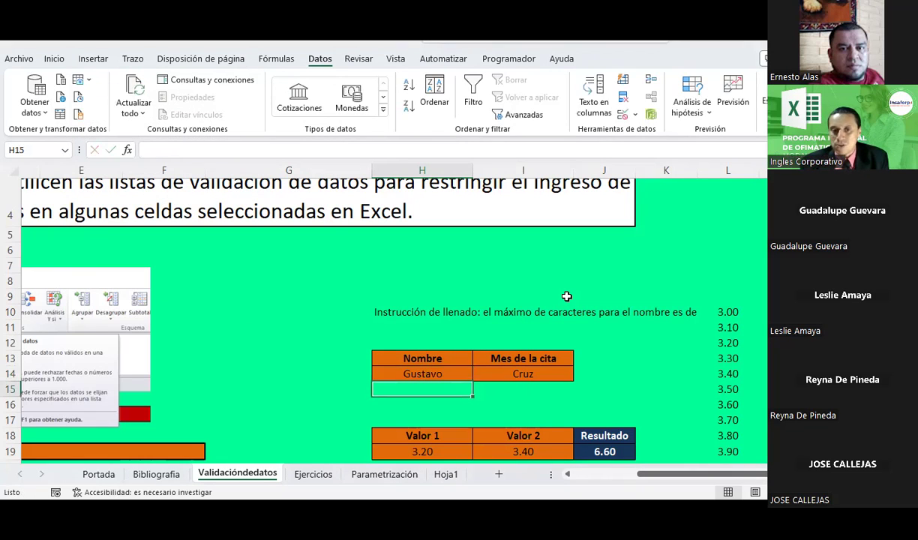
key(Up)
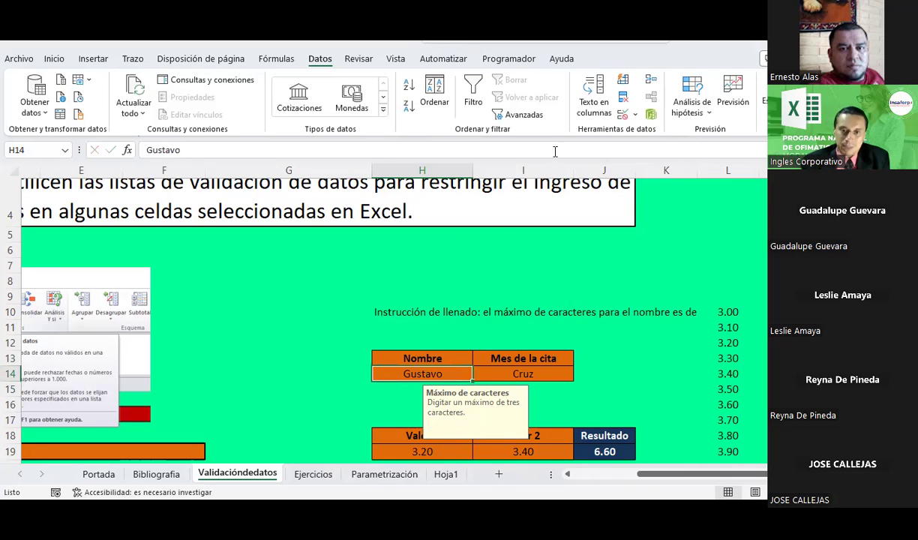
Keep H14's error alert style set to Alto
click(623, 114)
click(652, 131)
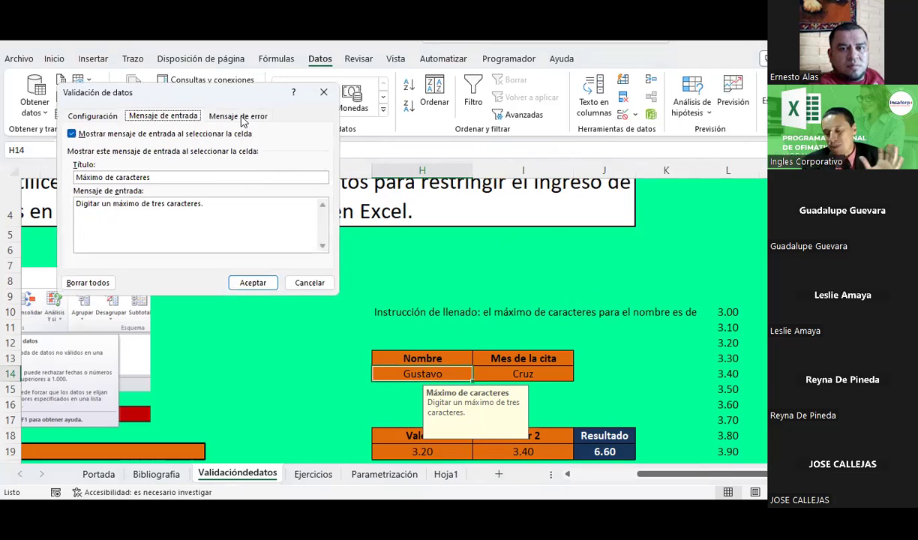
click(240, 117)
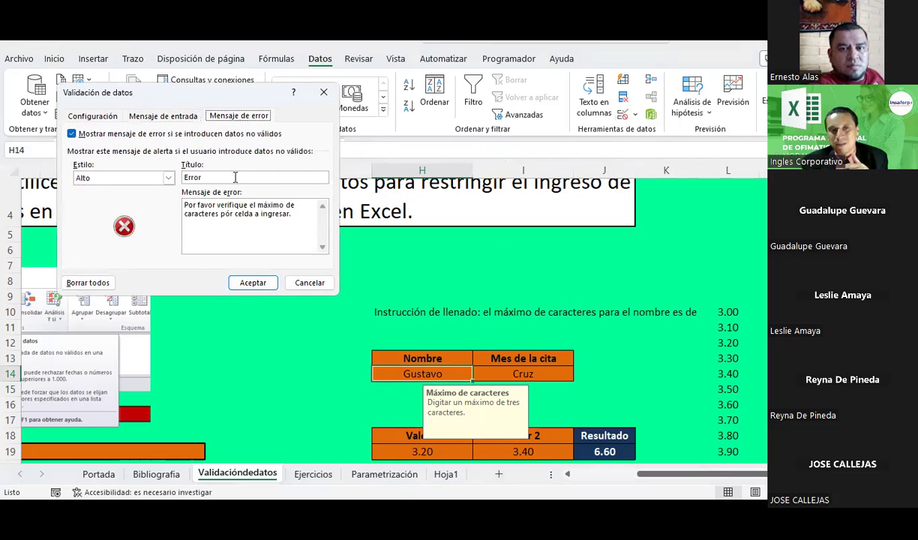
click(127, 179)
click(112, 186)
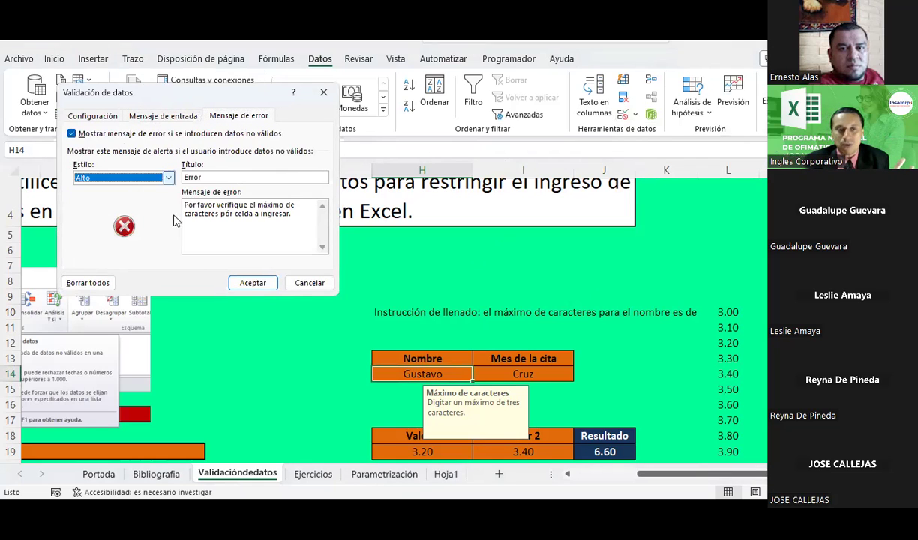
Restrict H14 to Longitud del texto igual a 3, then reselect H14
click(105, 118)
click(135, 160)
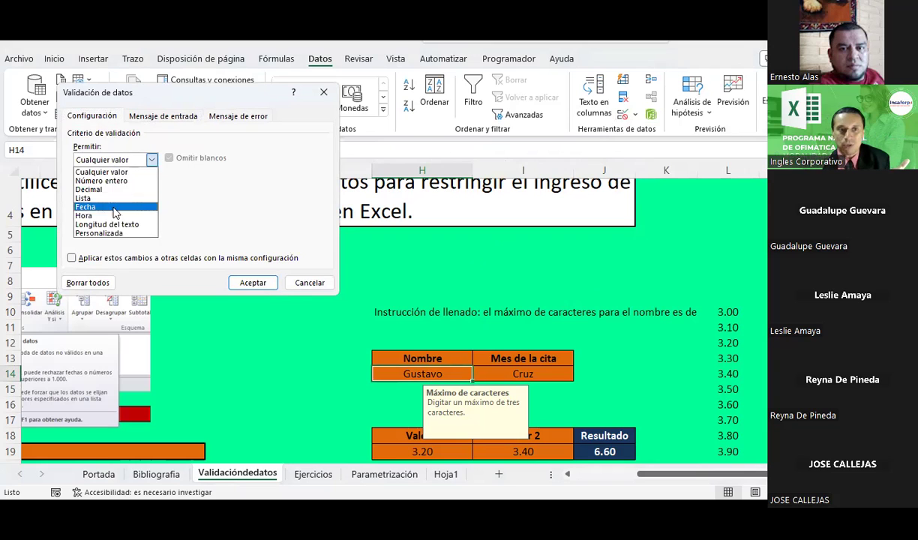
click(108, 224)
click(150, 160)
click(105, 223)
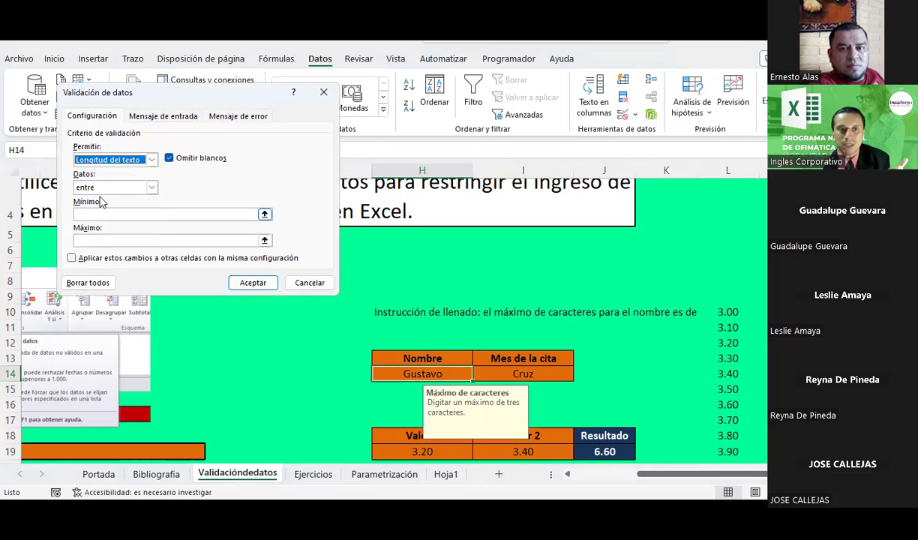
click(101, 188)
click(94, 217)
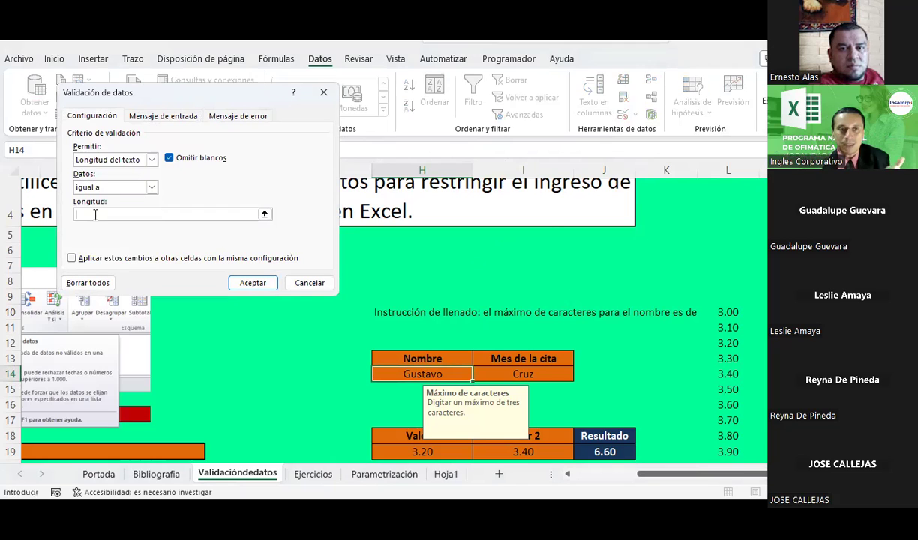
text(3)
click(252, 283)
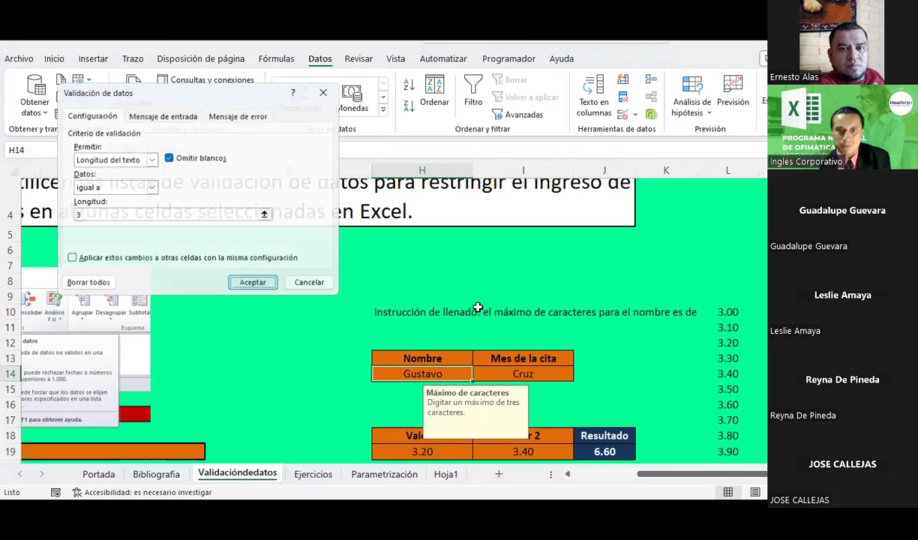
click(474, 315)
click(418, 374)
Enter Fri in H14, cancel the rejected Gustavo entry at the Error alert, then clear H14
text(Fri)
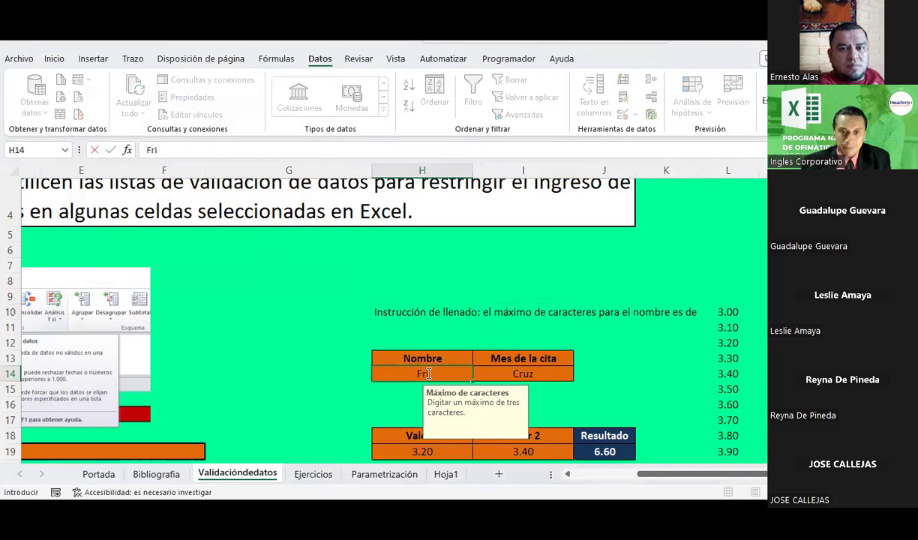
key(Return)
click(427, 373)
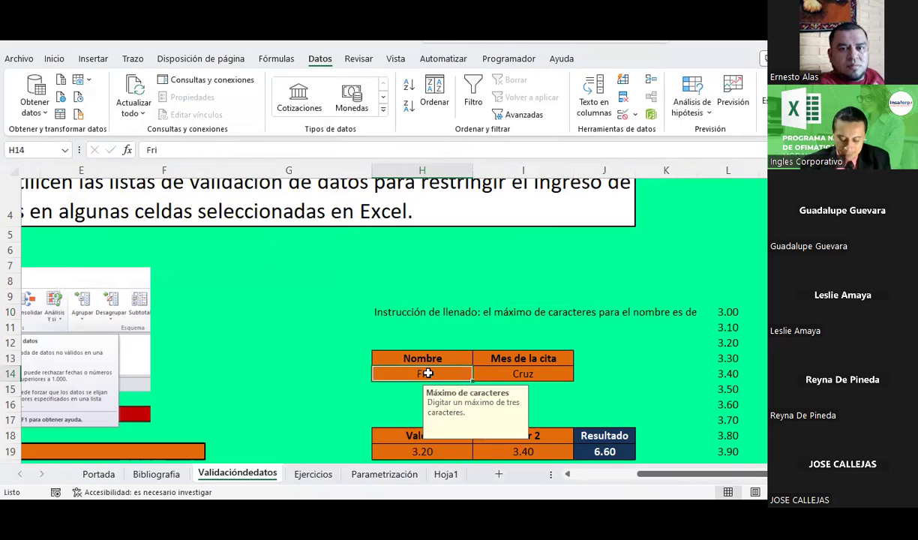
text(Gustavo)
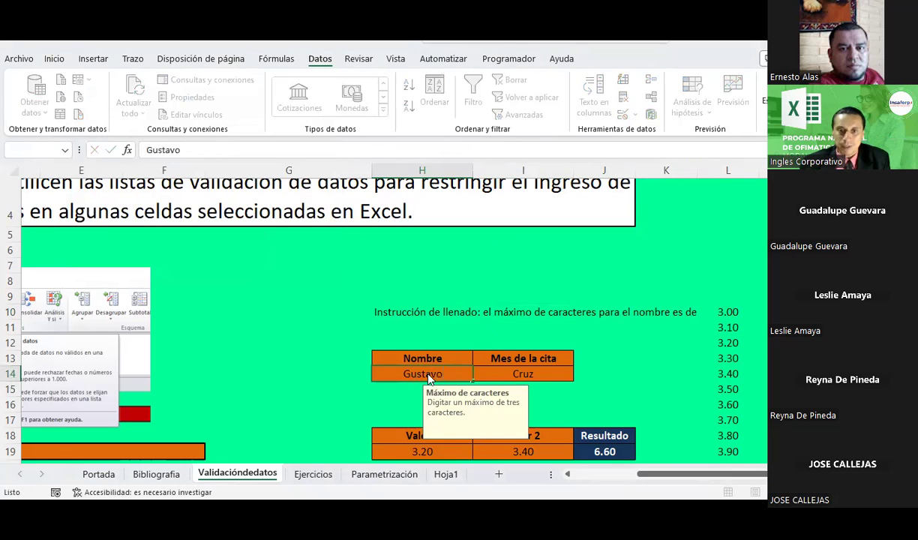
key(Return)
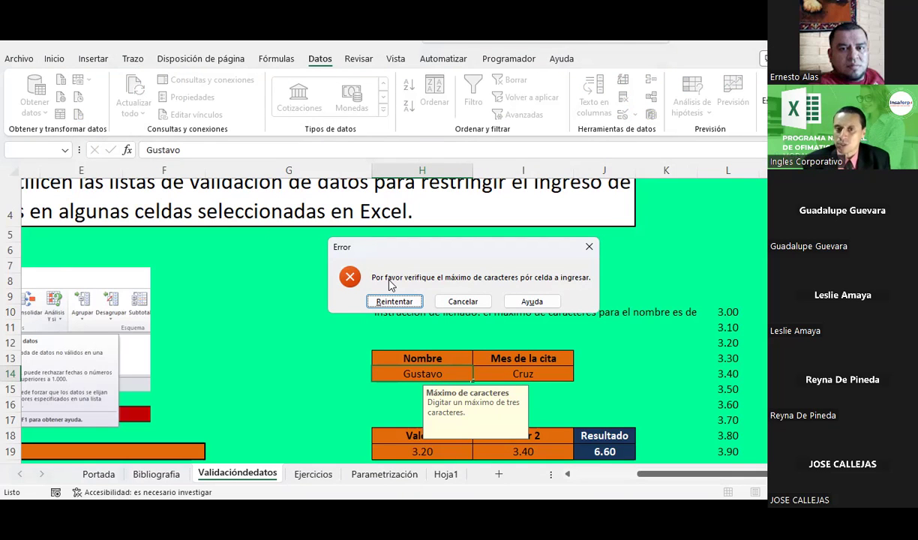
click(457, 300)
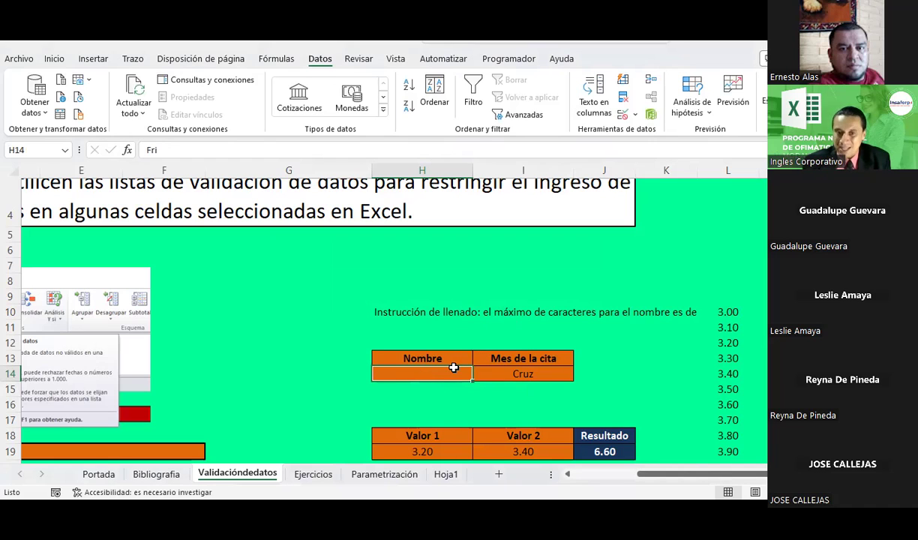
key(Delete)
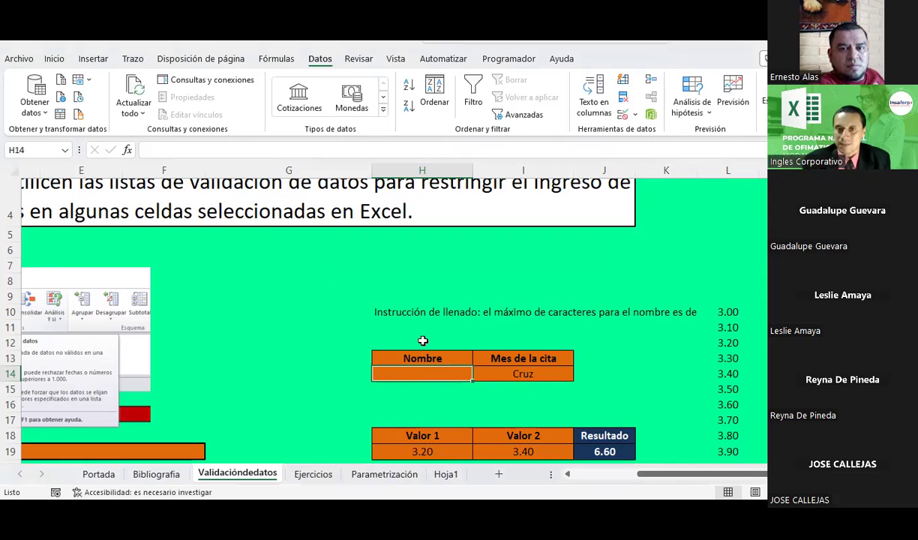
Change H14's error alert style from Alto to Advertencia
click(625, 114)
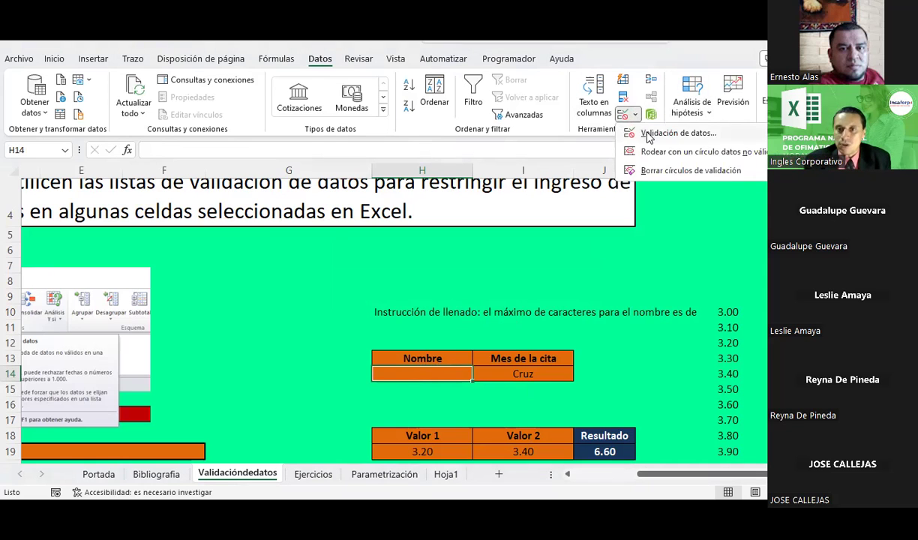
click(649, 134)
click(213, 116)
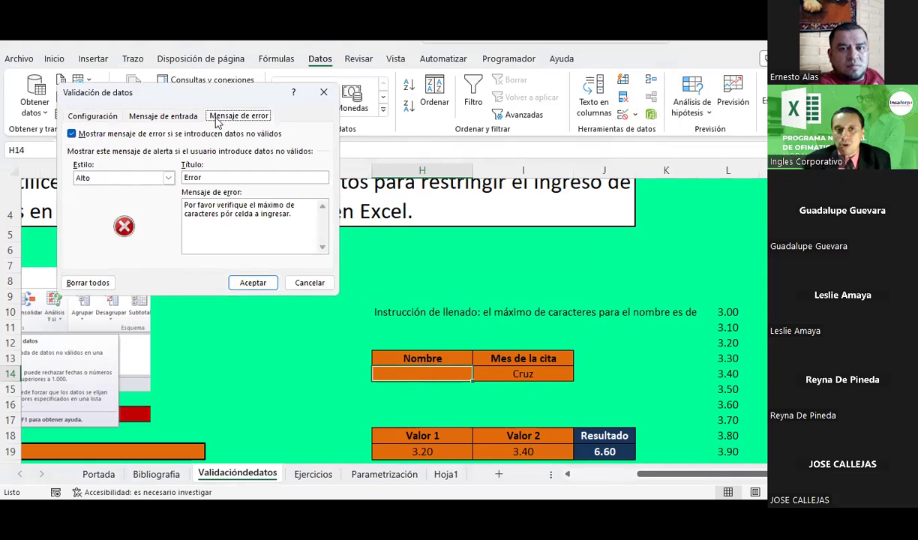
click(108, 180)
click(102, 198)
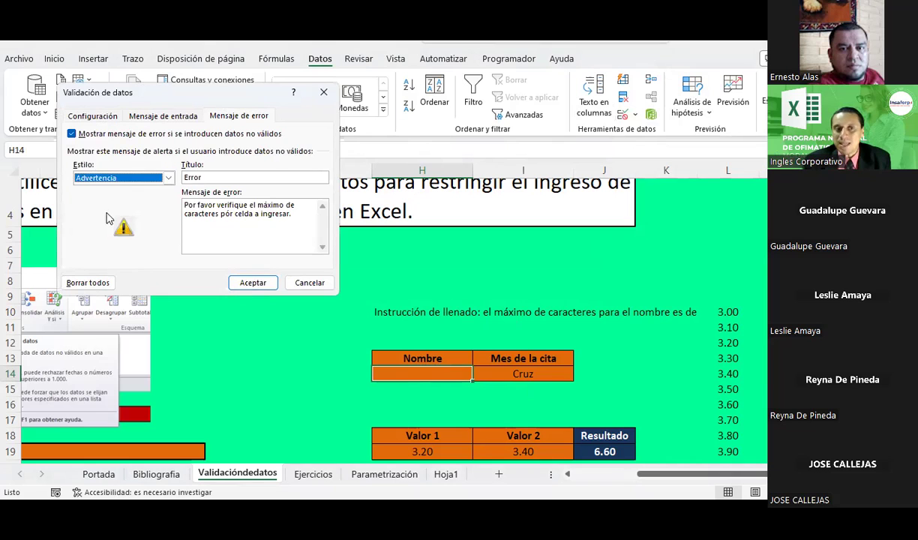
click(253, 284)
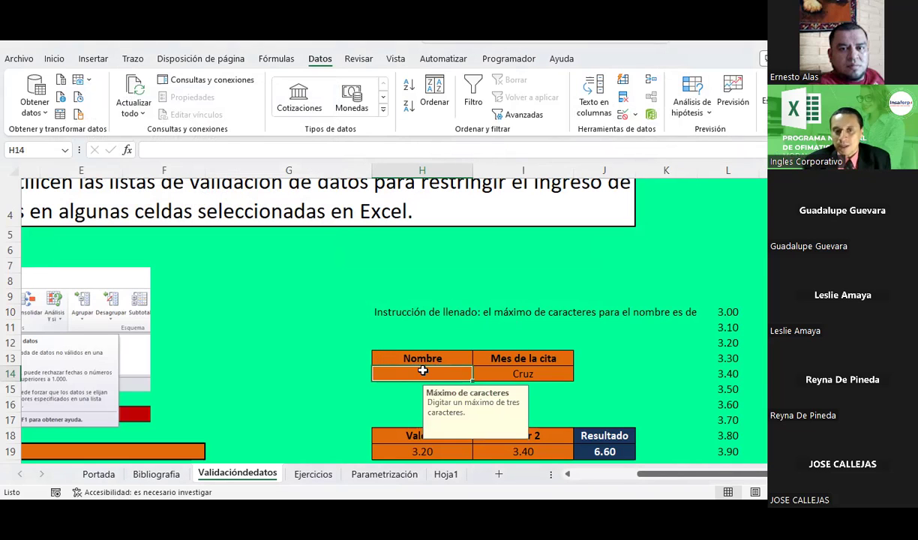
Enter Gustavo in H14 and accept it despite the warning
text(Gustavo)
key(Return)
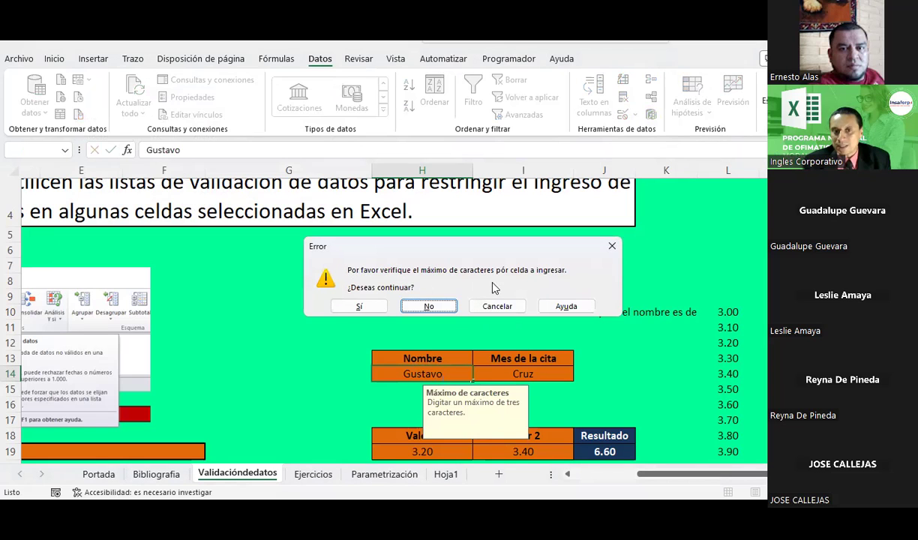
click(360, 306)
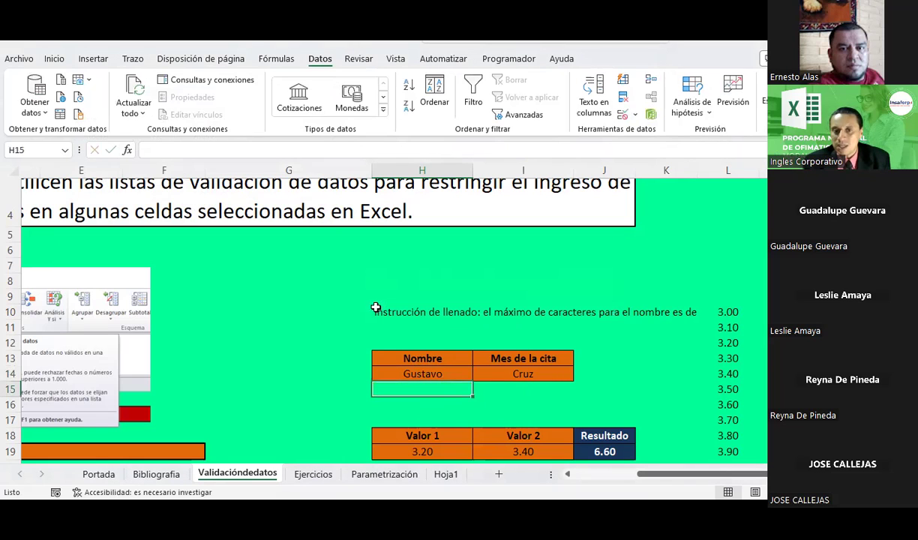
click(441, 411)
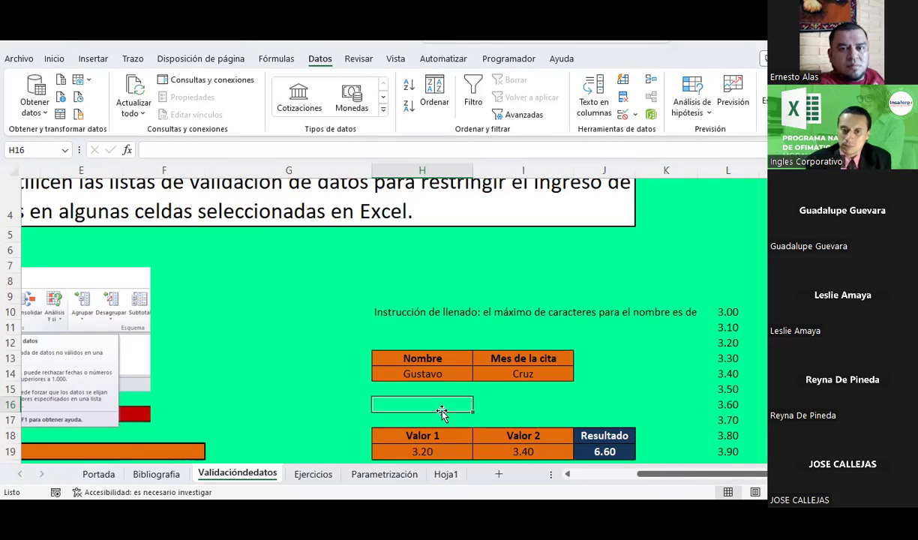
Change H14's error alert style to Información
click(431, 373)
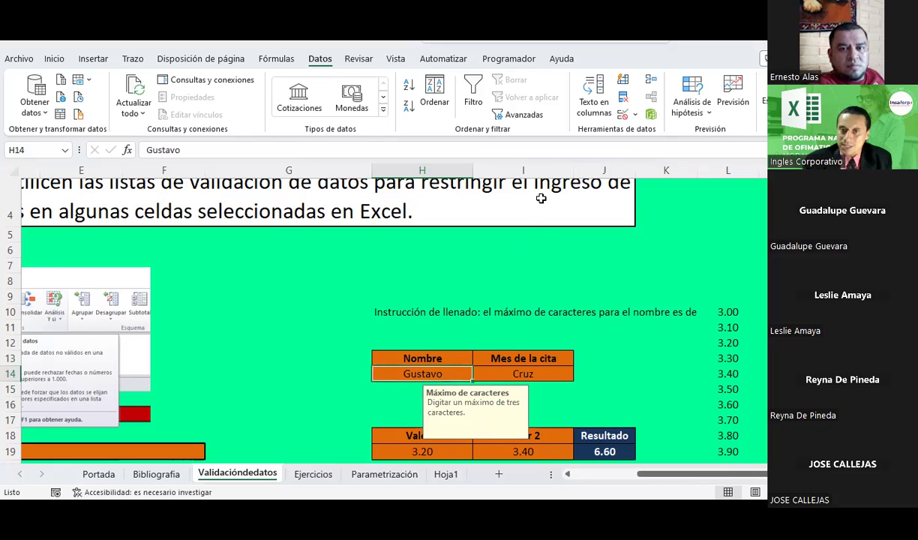
click(636, 115)
click(652, 76)
click(168, 177)
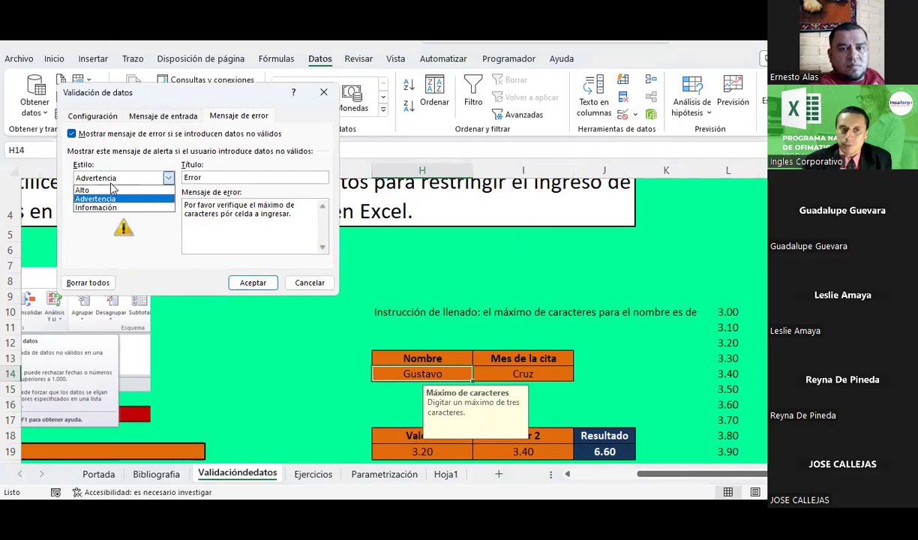
click(97, 208)
click(250, 283)
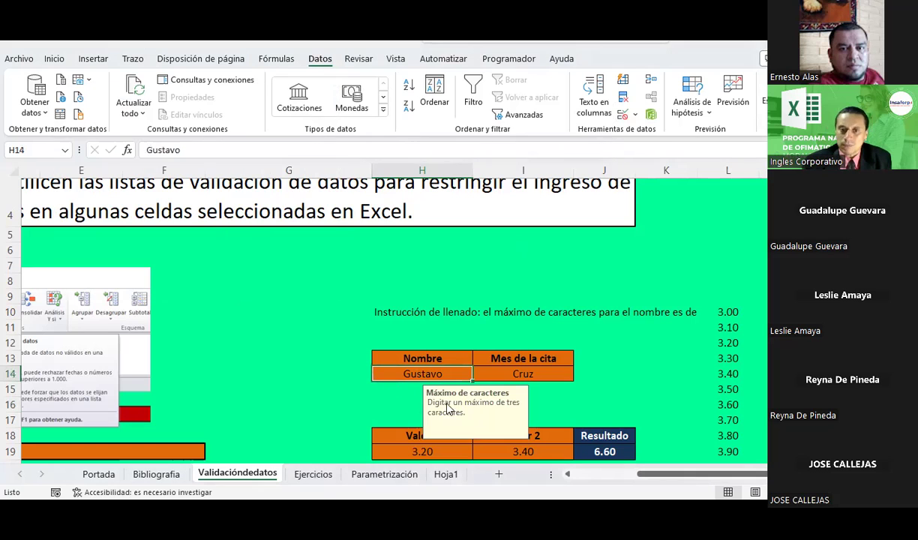
Enter Fri in H14, then Gustavo, accepting it after the information notice
text(Fri)
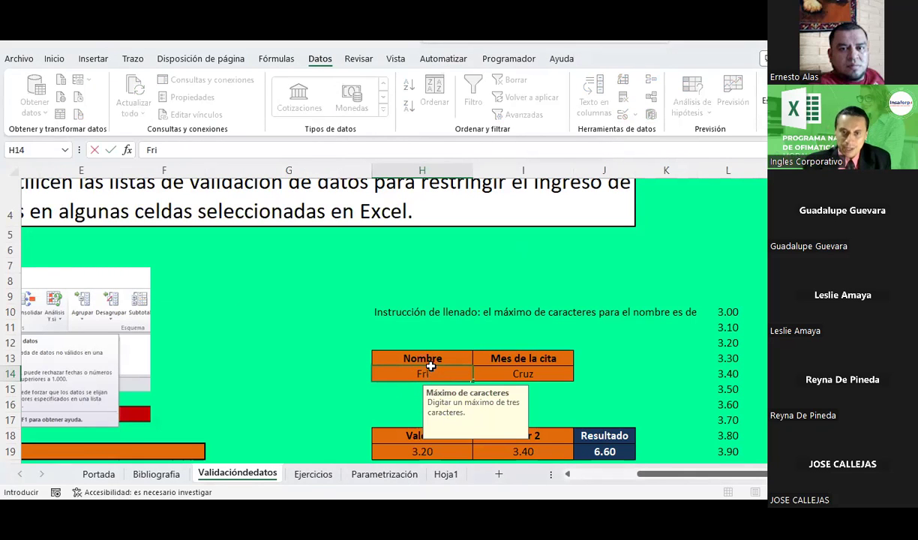
key(Return)
click(431, 370)
text(Gustavo)
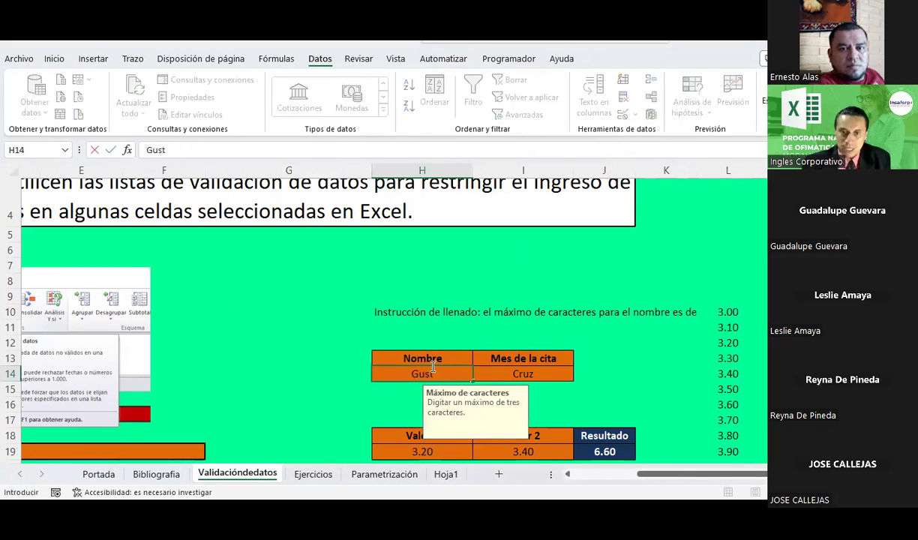
key(Return)
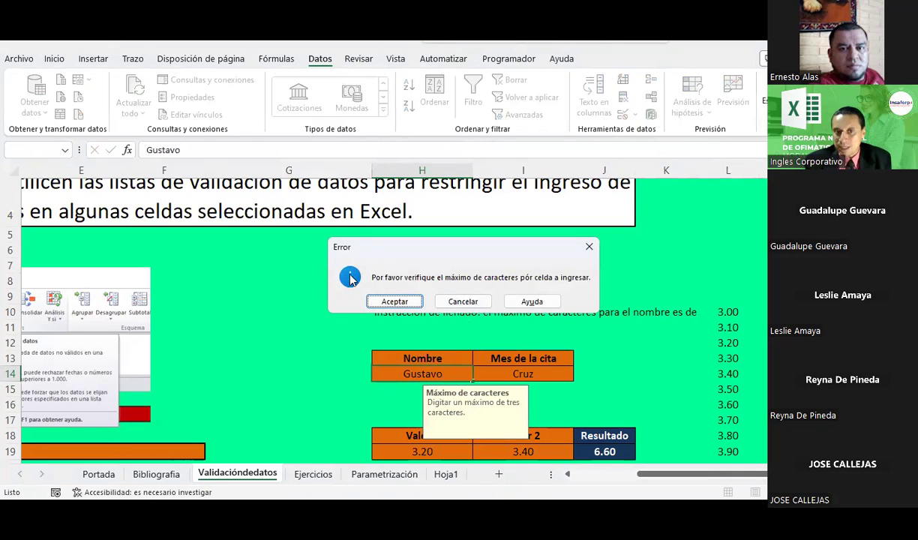
click(395, 308)
Try Gustavito in H14, cancel it at the notice, and enter Fri again
click(413, 374)
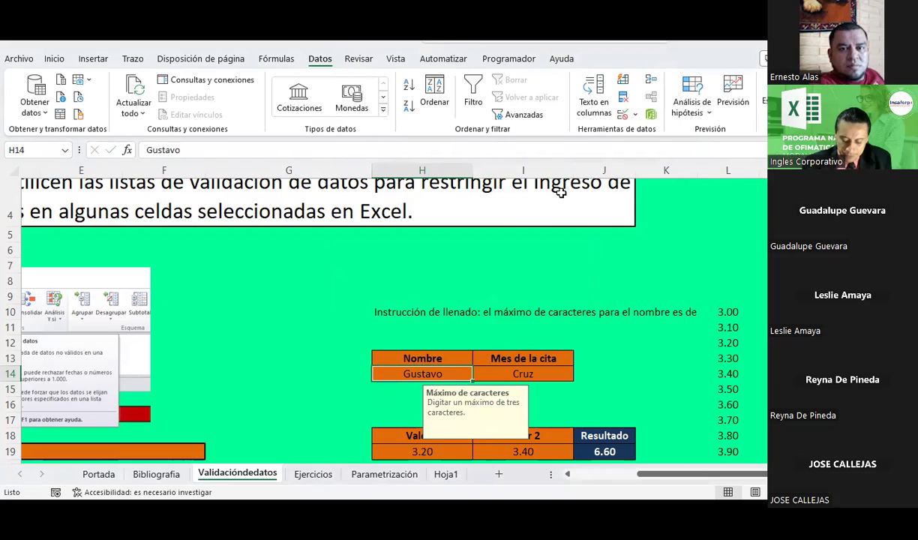
text(Gustavito)
key(Return)
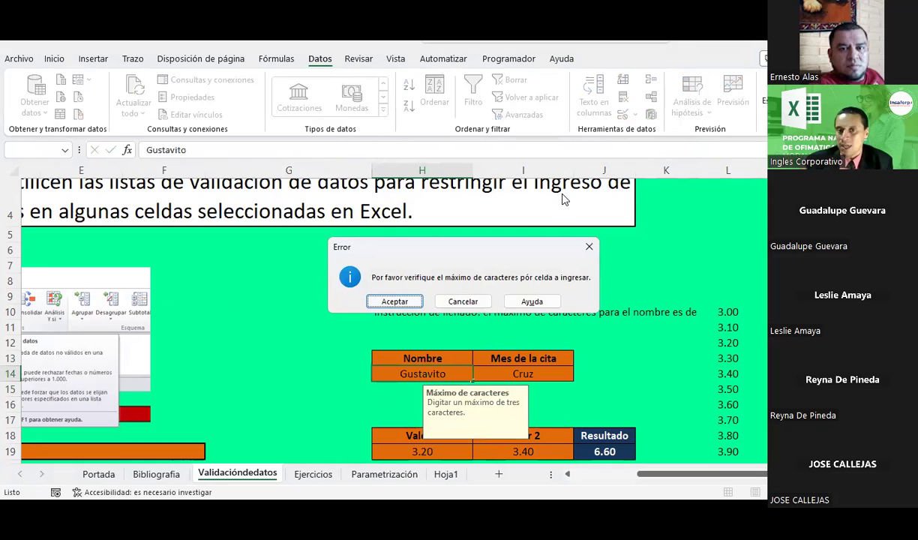
click(466, 301)
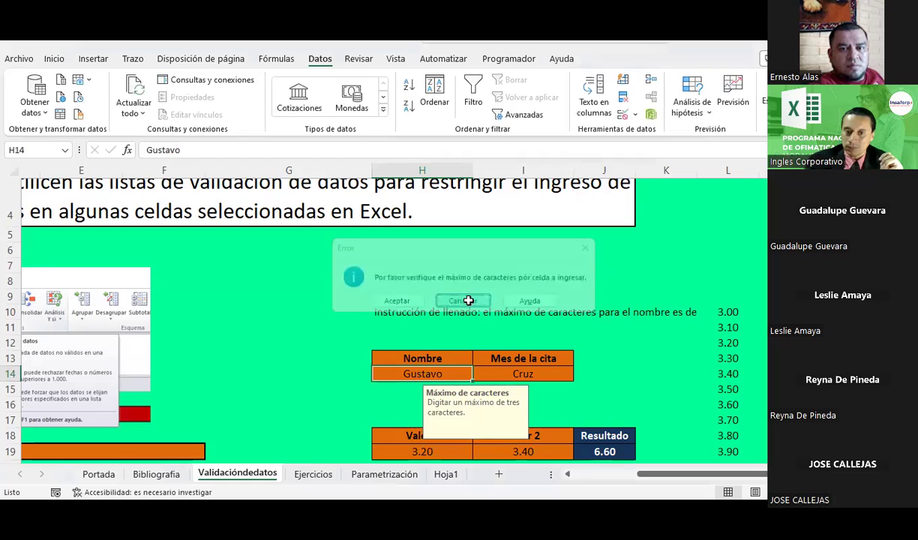
text(F)
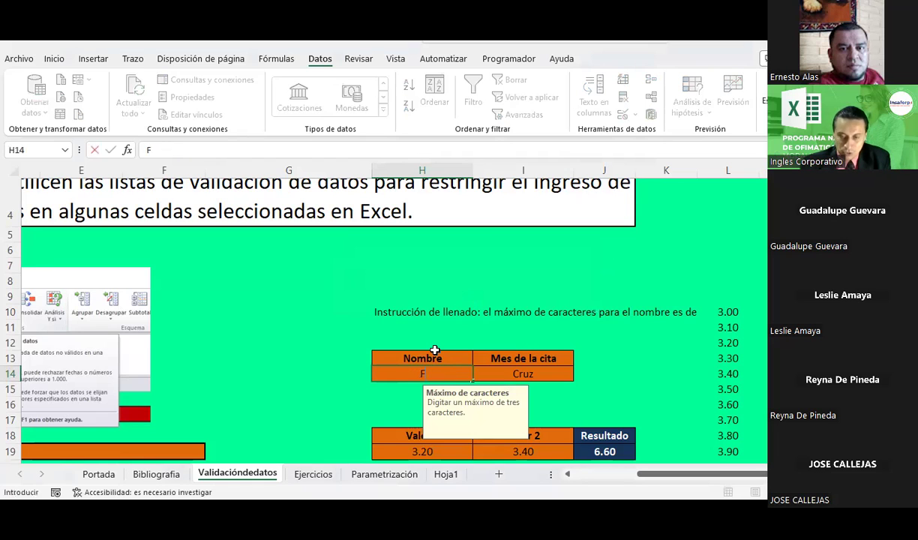
key(Return)
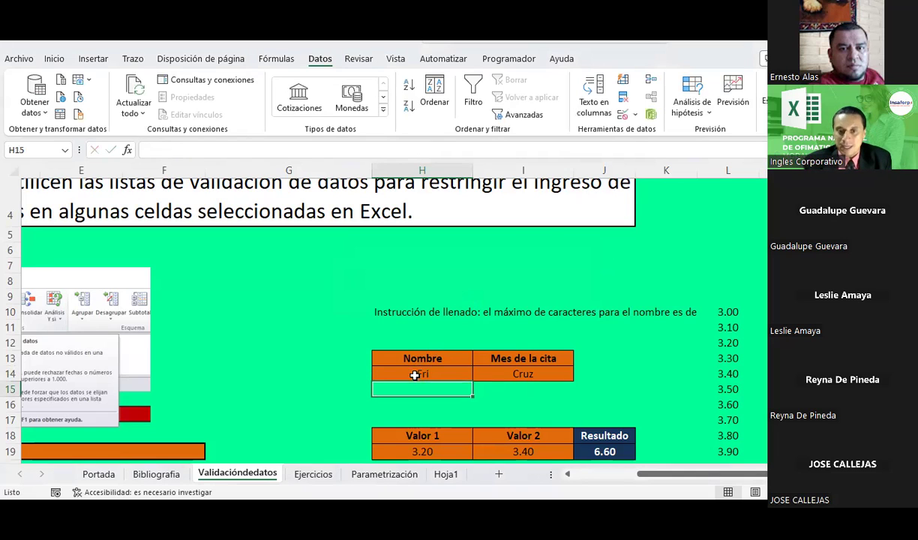
Set H14's error alert back to Alto, reviewing the input message and text-length criteria
click(414, 375)
click(634, 114)
click(653, 131)
click(106, 178)
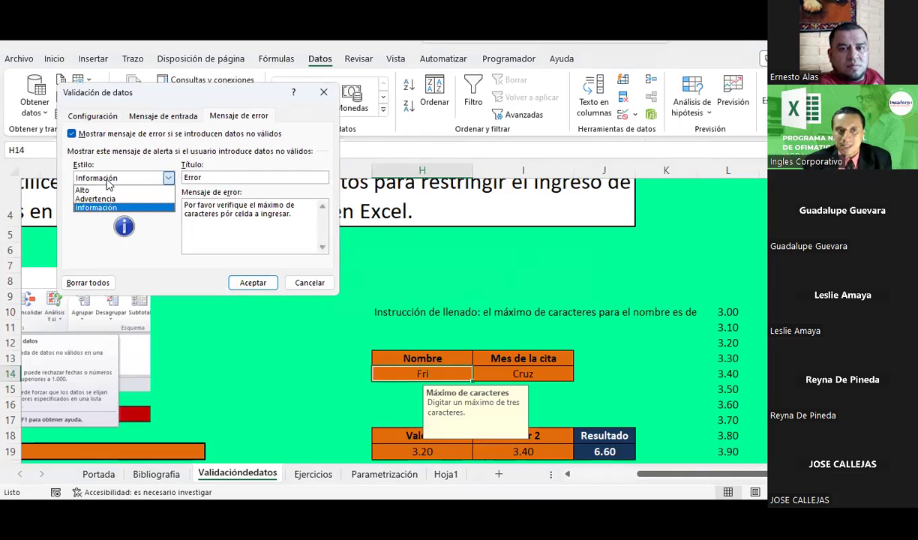
click(84, 191)
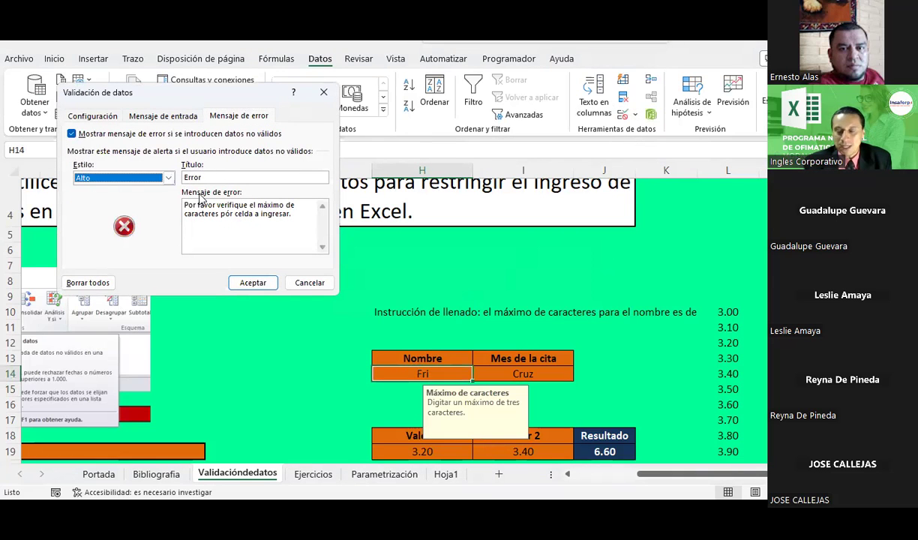
click(186, 119)
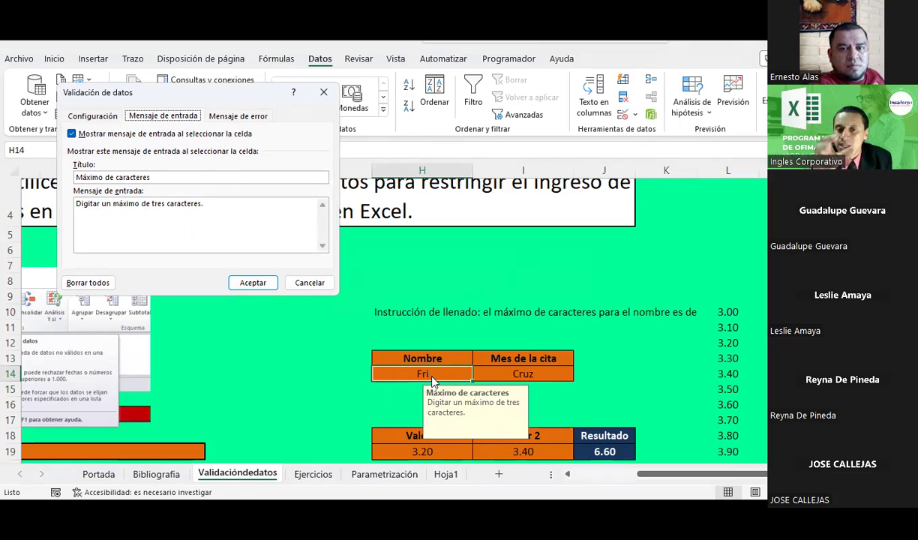
click(103, 114)
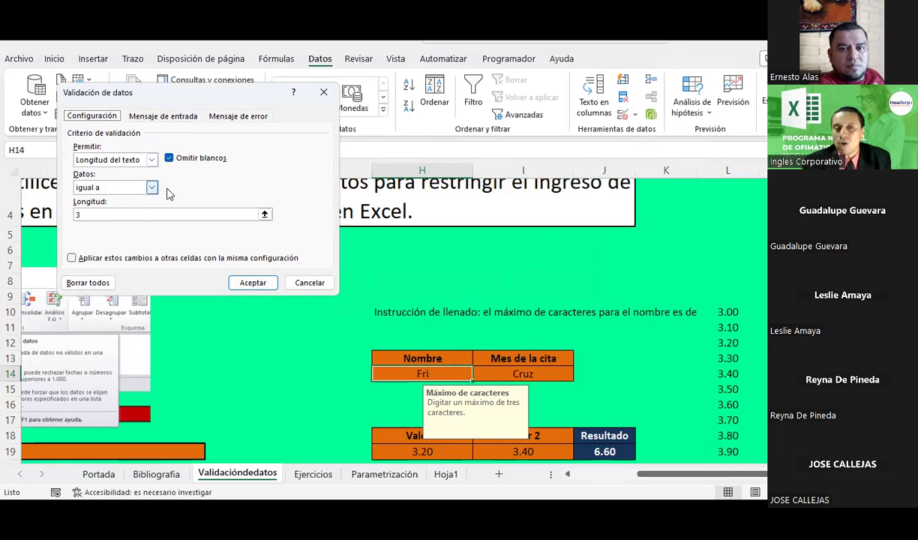
click(270, 281)
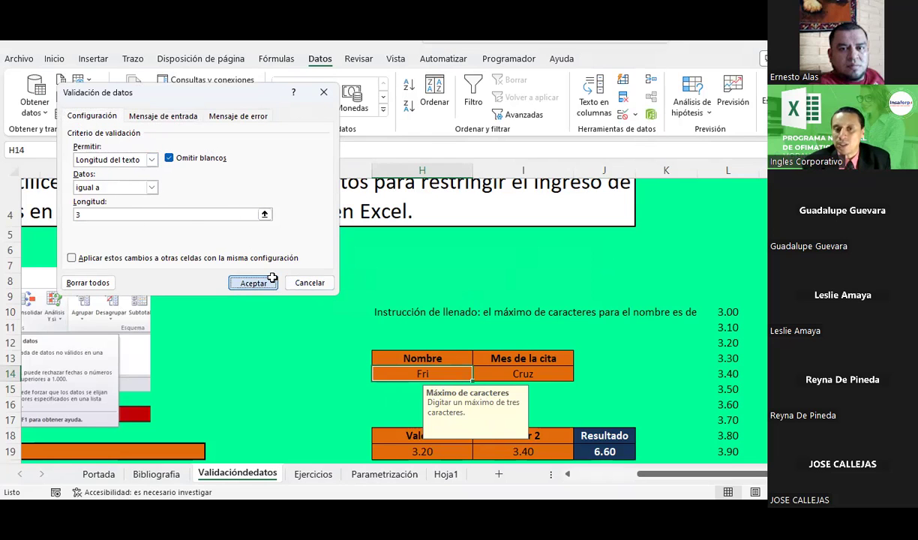
click(552, 335)
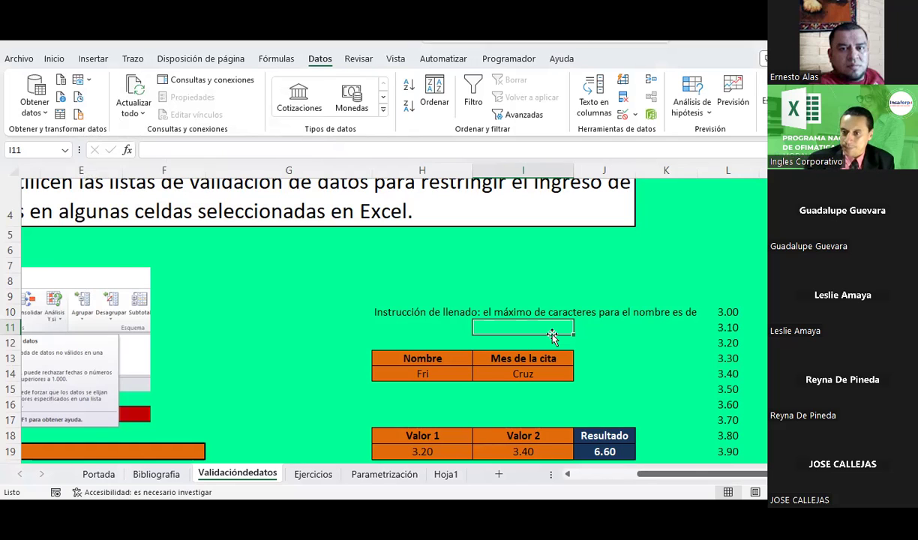
On the Ejercicios sheet, remove the 1–4 validation rule from the Valor cells C10:C19
click(309, 474)
click(291, 316)
scroll(291, 315, up, 1)
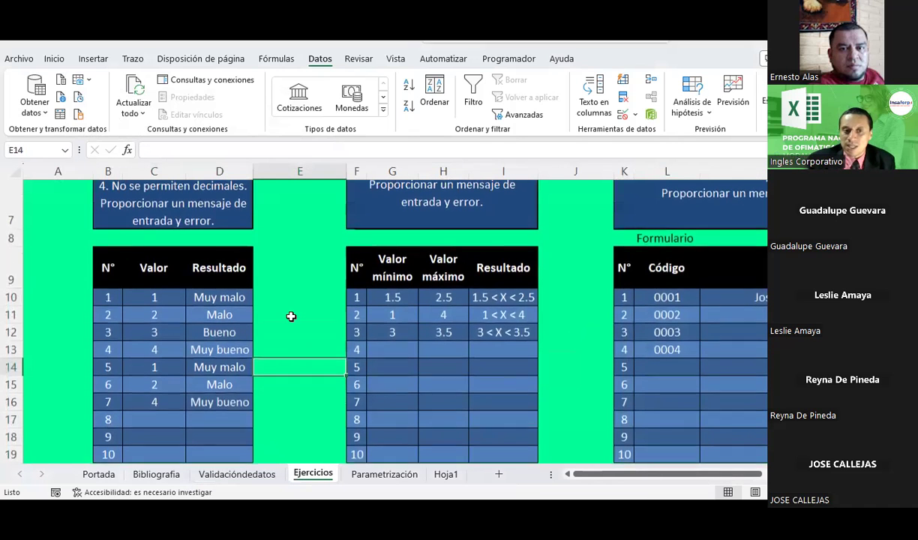
scroll(144, 292, up, 2)
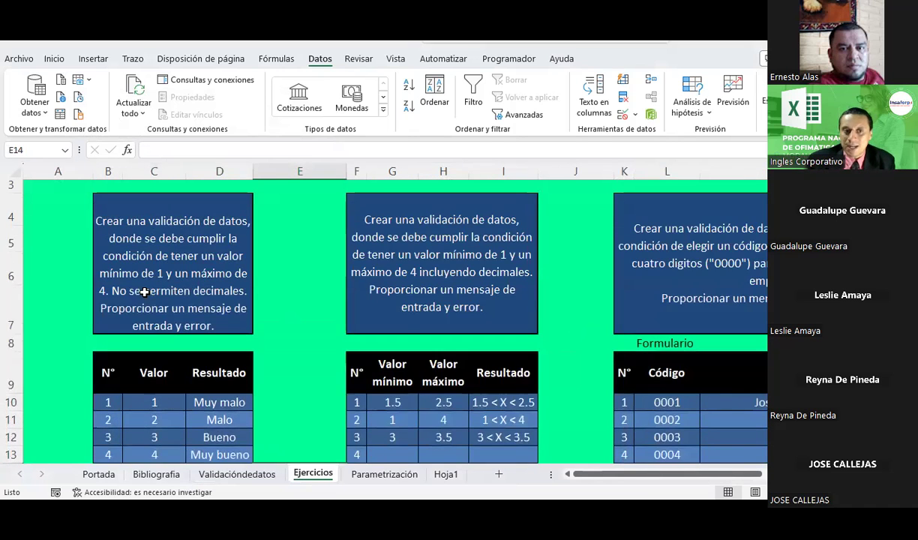
click(148, 231)
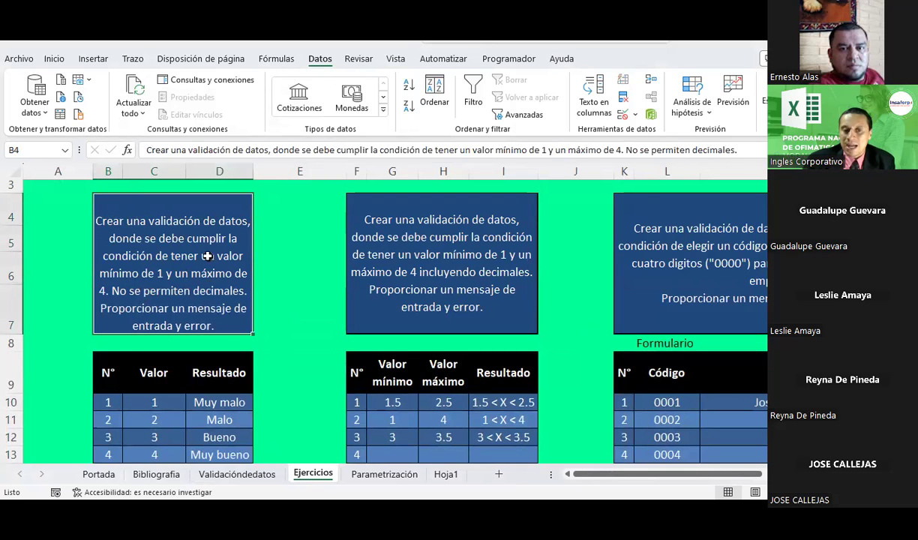
scroll(193, 256, down, 1)
scroll(193, 257, down, 1)
mouse_move(157, 297)
mouse_down()
mouse_move(159, 469)
mouse_move(150, 383)
mouse_up()
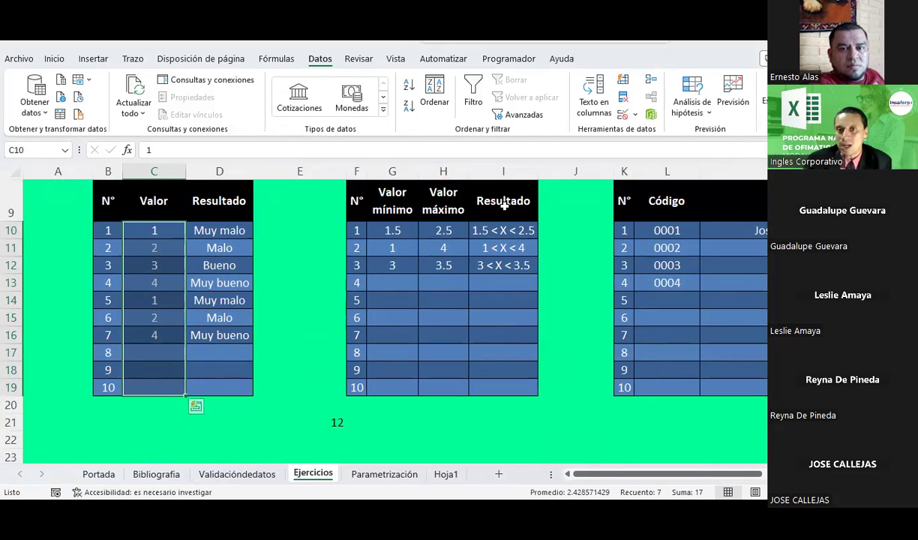
click(634, 114)
click(637, 130)
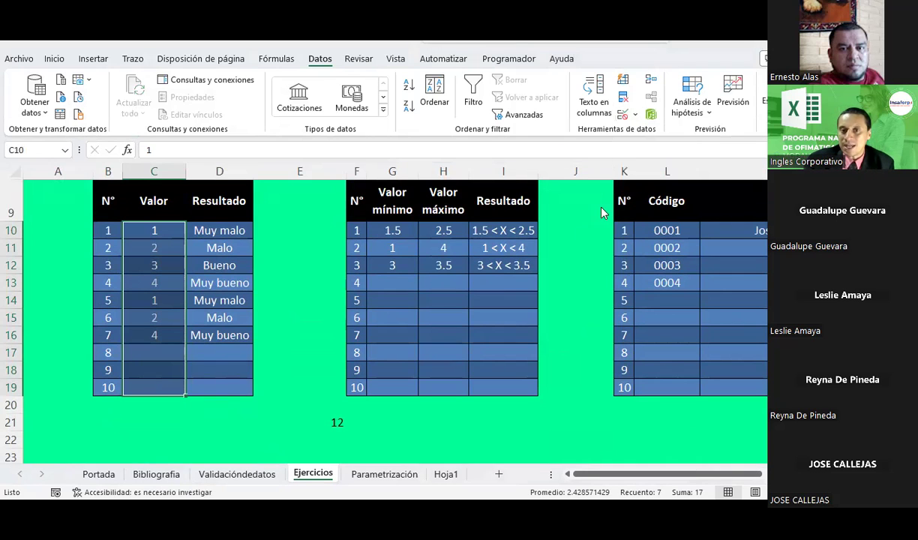
click(88, 283)
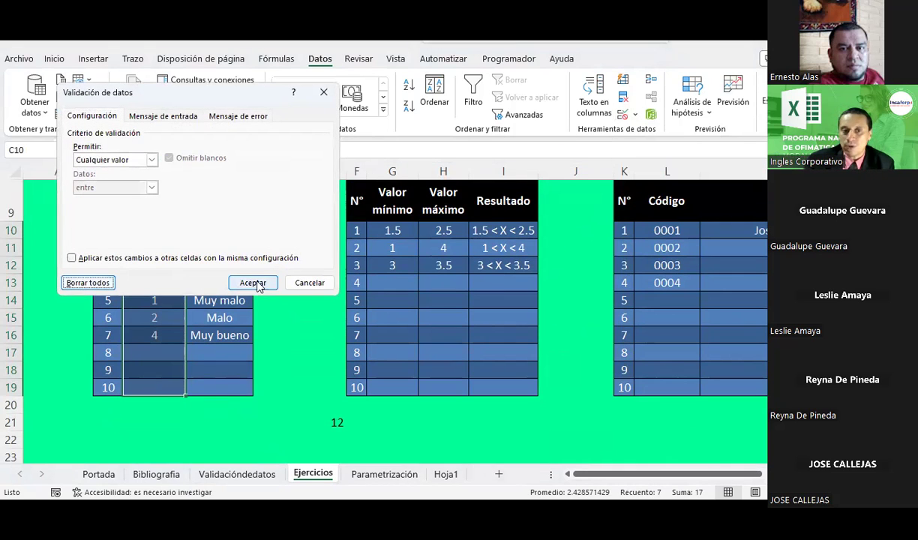
key(Return)
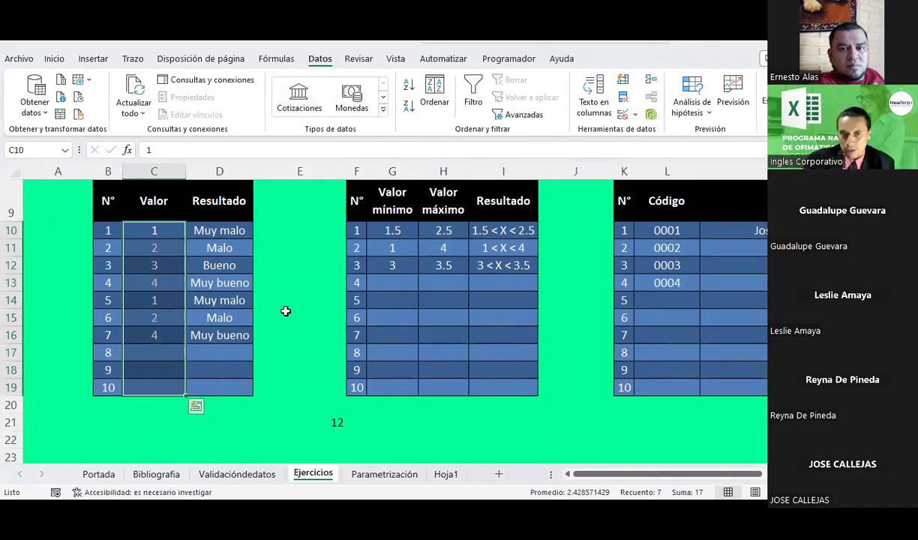
click(286, 312)
Remove the decimal 1–4 validation rule from Valor mínimo/máximo cells G10:H19
drag(385, 223, 434, 387)
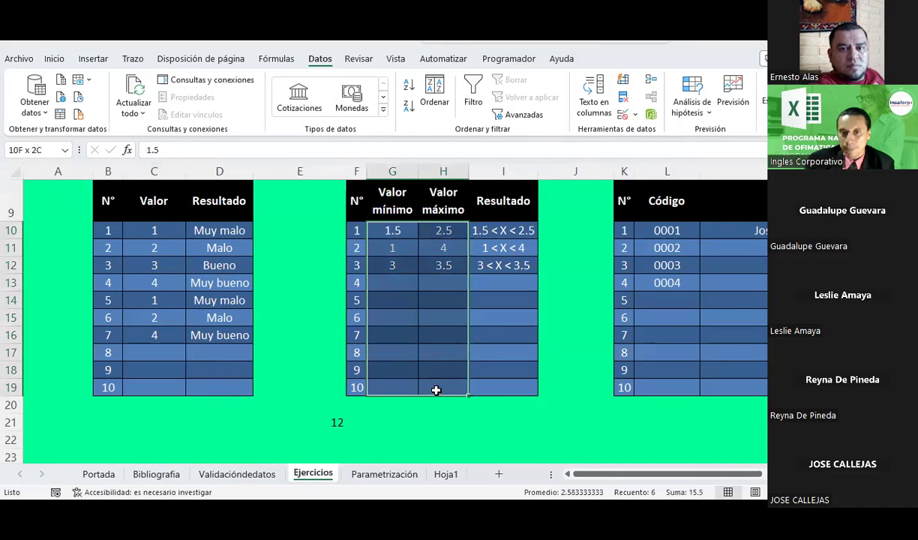
click(635, 114)
click(660, 133)
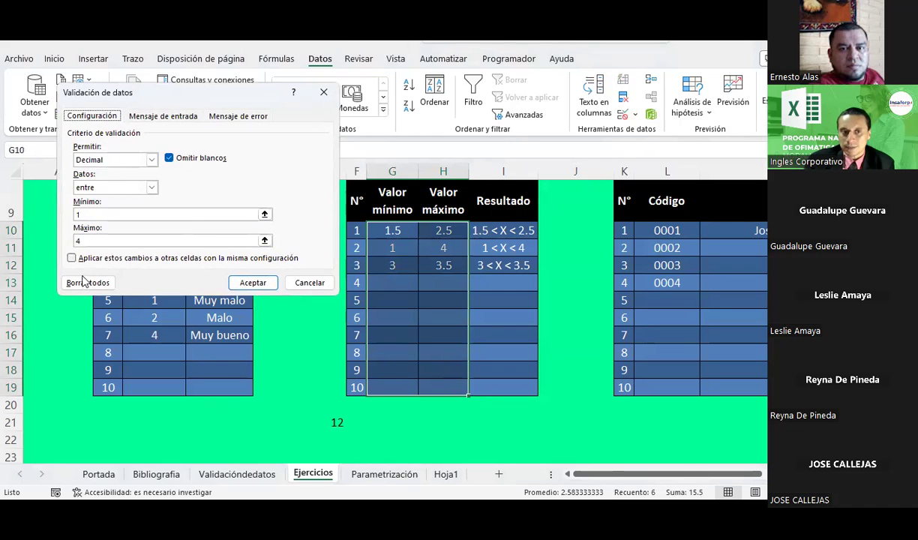
click(87, 282)
key(Return)
click(570, 375)
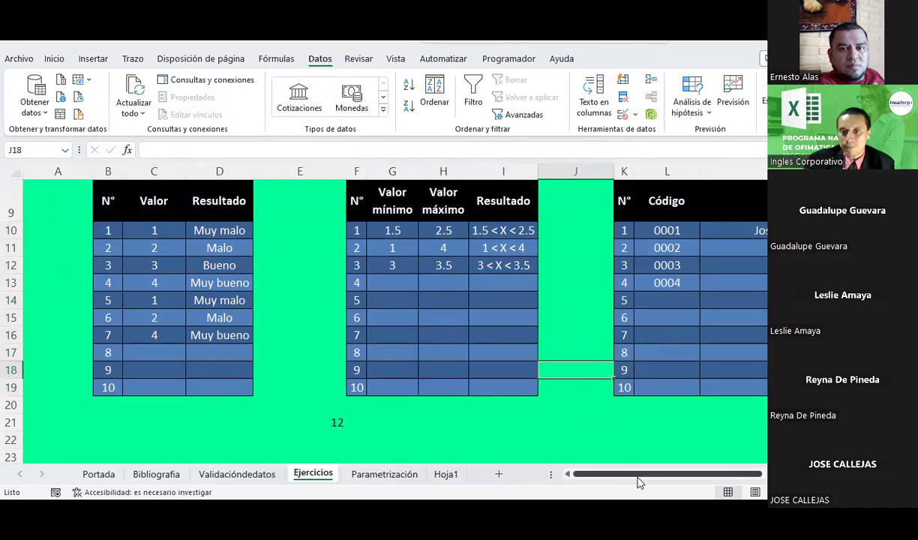
Remove the list validation from the Código cells L10:L19 so they accept any value
drag(635, 474, 715, 470)
scroll(416, 319, up, 1)
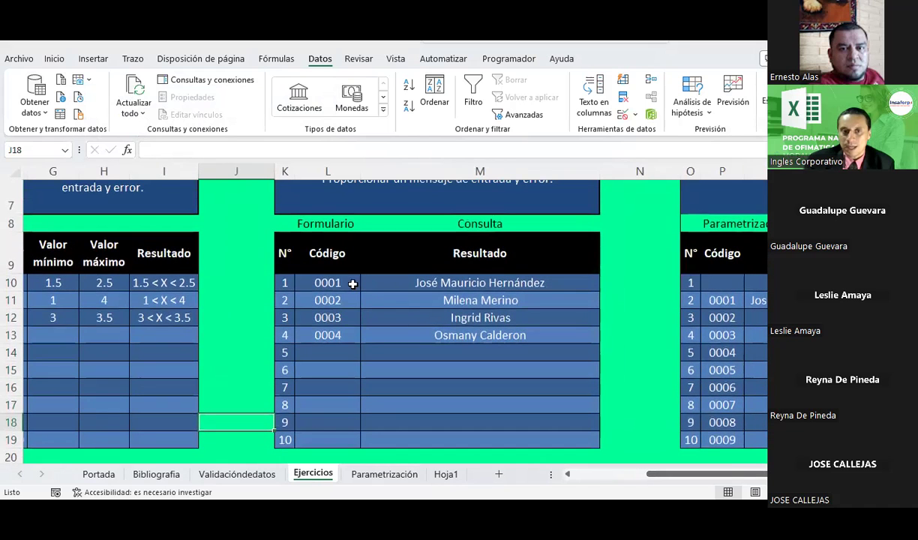
mouse_move(328, 283)
mouse_down()
mouse_move(332, 450)
mouse_move(328, 440)
mouse_up()
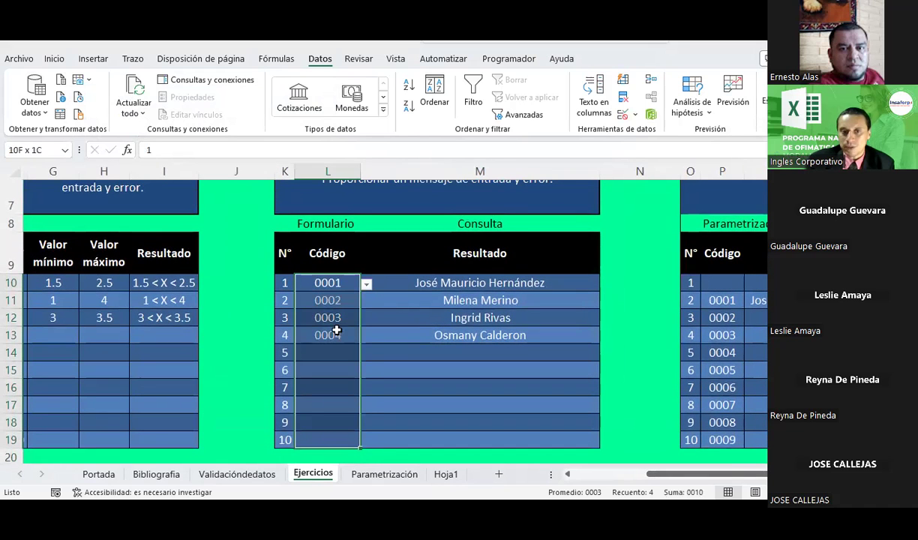
click(635, 114)
click(653, 131)
click(152, 160)
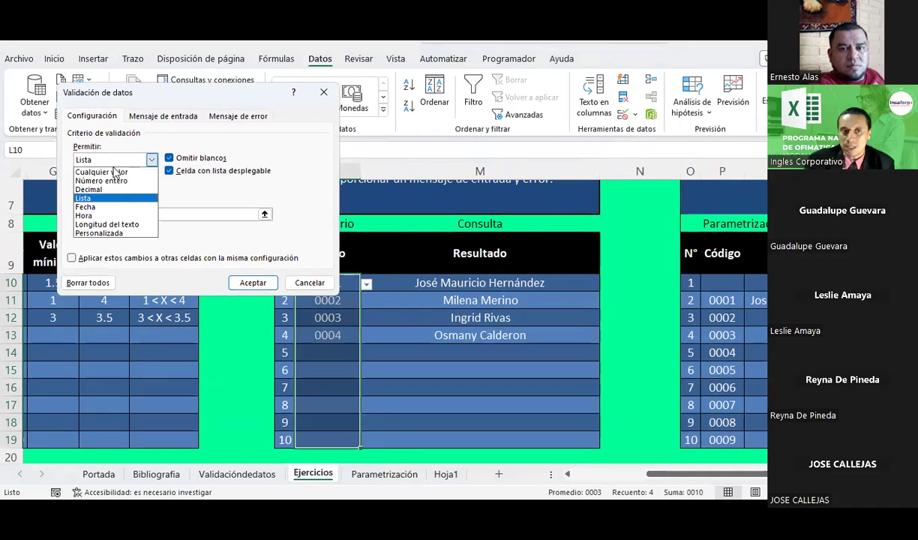
click(105, 168)
click(87, 283)
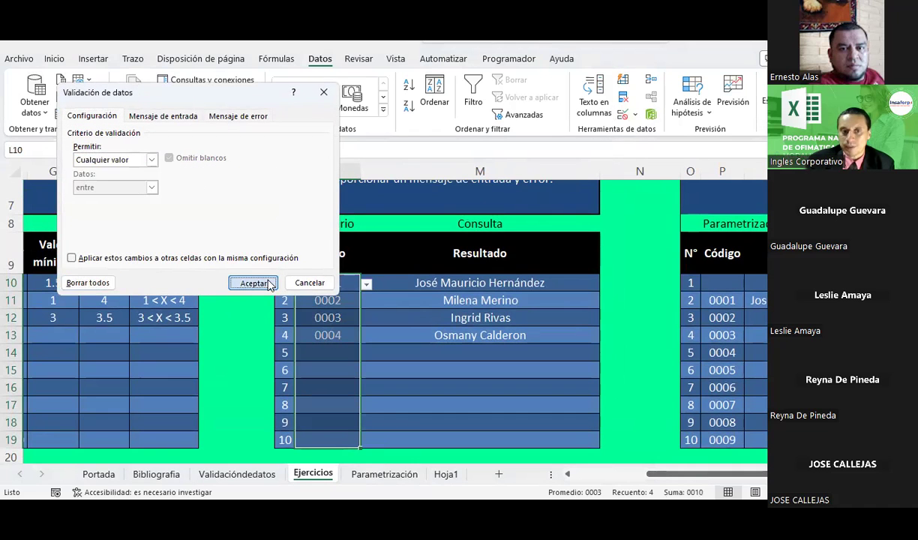
click(252, 283)
Look over the Parametrización Código cells, then erase the Valor entries in C10:C16
drag(708, 283, 716, 438)
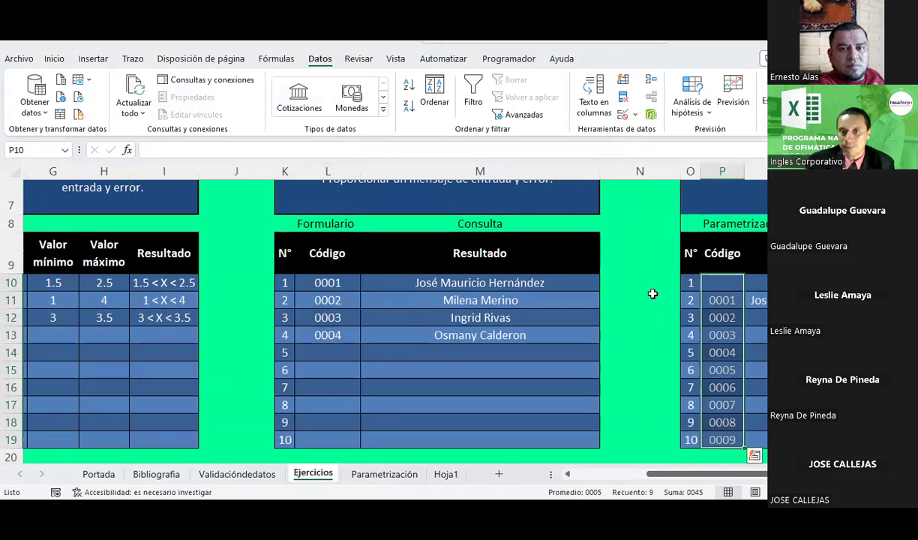
scroll(731, 257, up, 2)
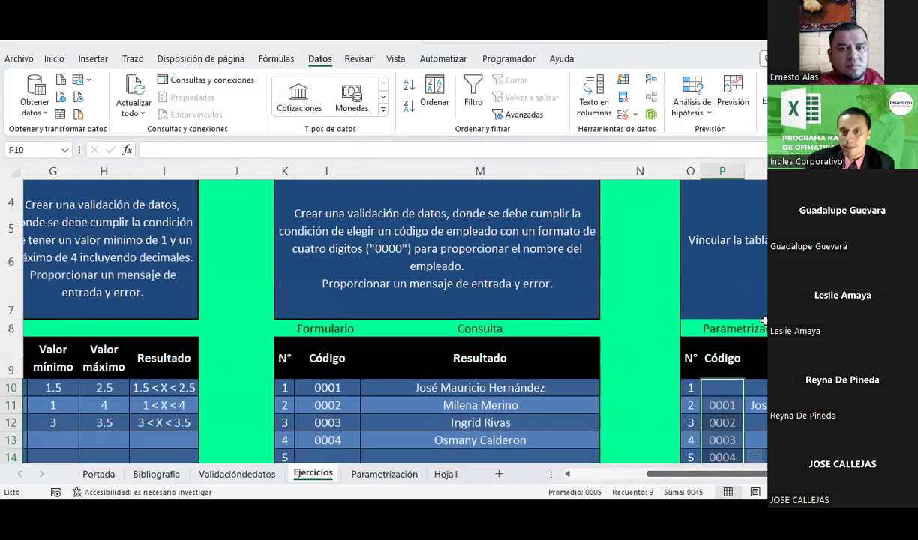
click(735, 338)
scroll(741, 315, down, 2)
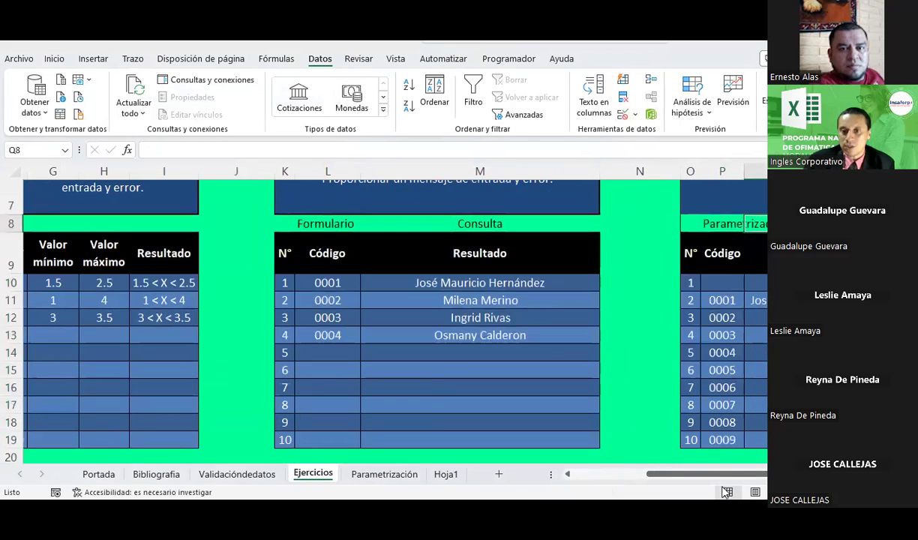
drag(709, 473, 637, 473)
scroll(209, 273, up, 1)
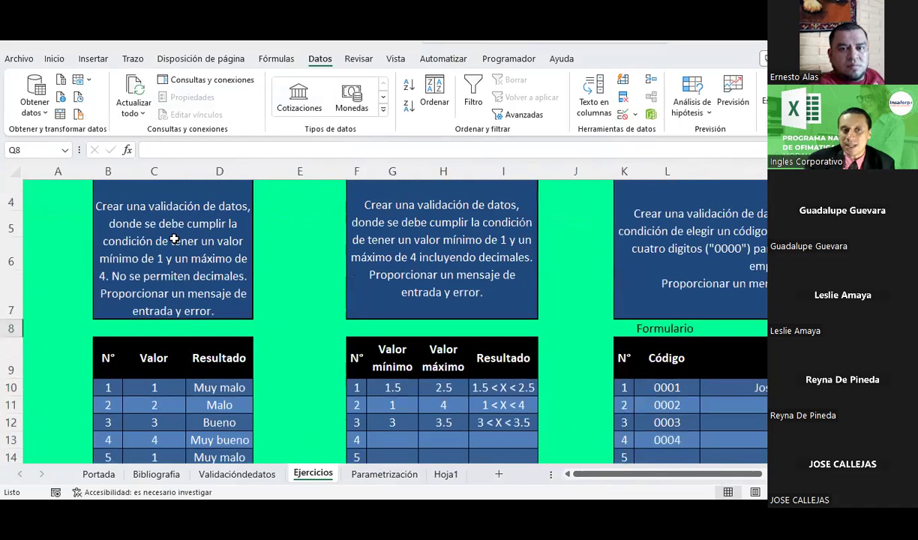
click(173, 238)
scroll(171, 240, down, 1)
drag(165, 281, 148, 394)
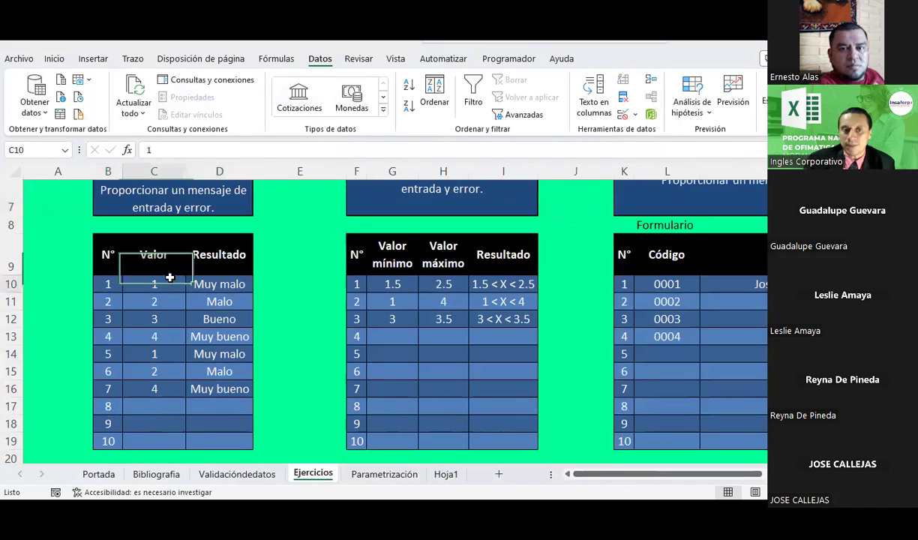
key(Delete)
click(151, 406)
Check the Resultado formula in D10 and select the Valor cells C10:C19
click(236, 278)
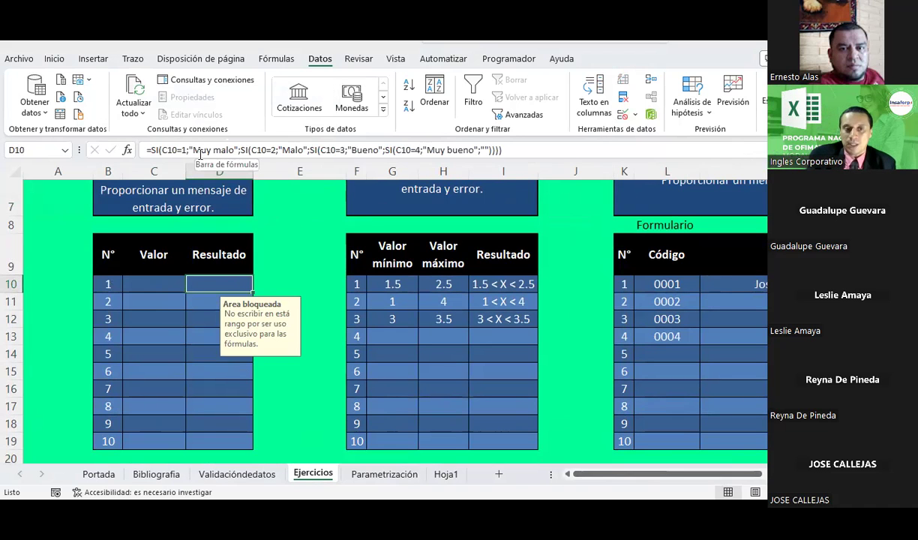
click(161, 282)
scroll(161, 282, up, 1)
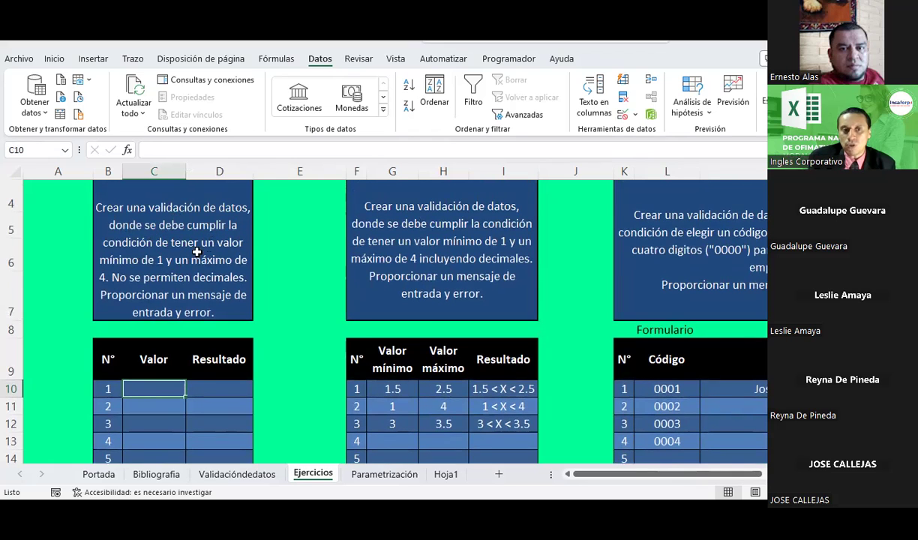
scroll(210, 266, down, 1)
scroll(207, 262, down, 1)
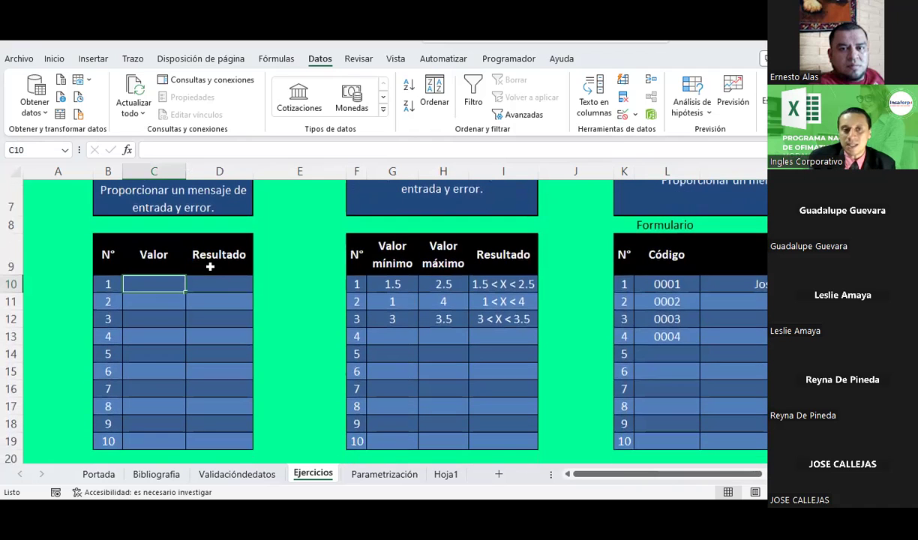
drag(149, 281, 154, 441)
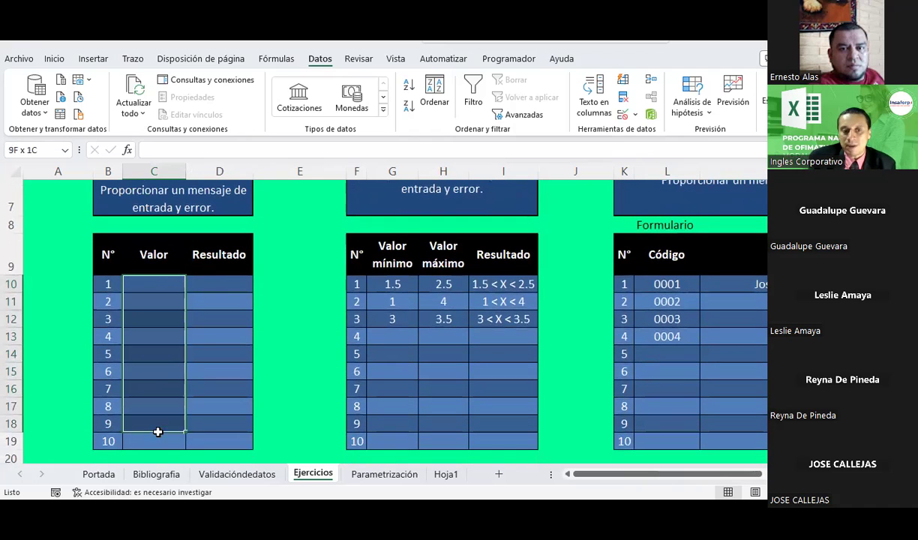
Limit C10:C19 to Número entero between 1 and 4
click(633, 114)
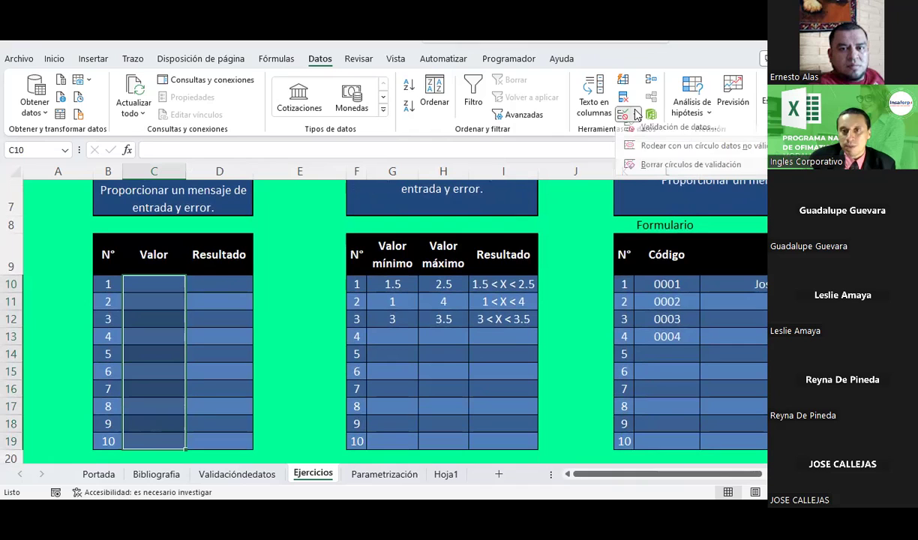
click(644, 135)
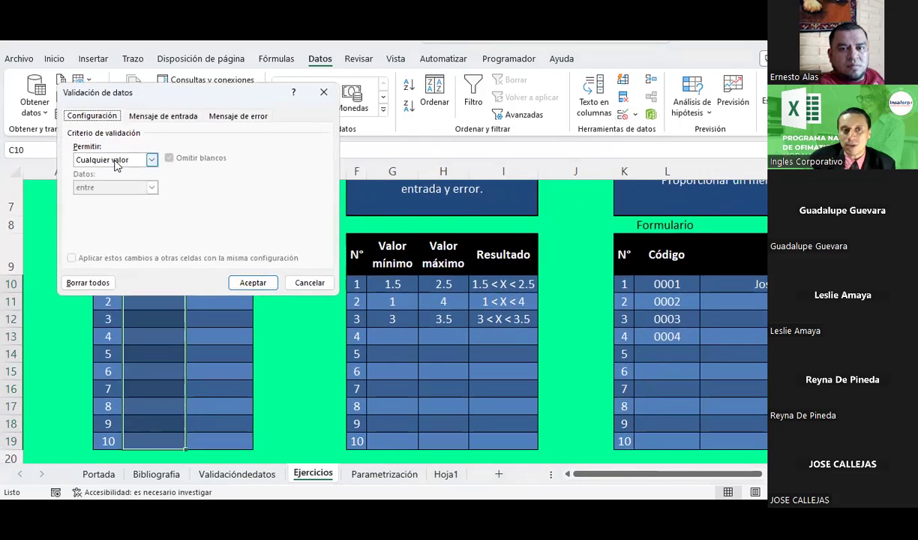
click(150, 159)
click(101, 180)
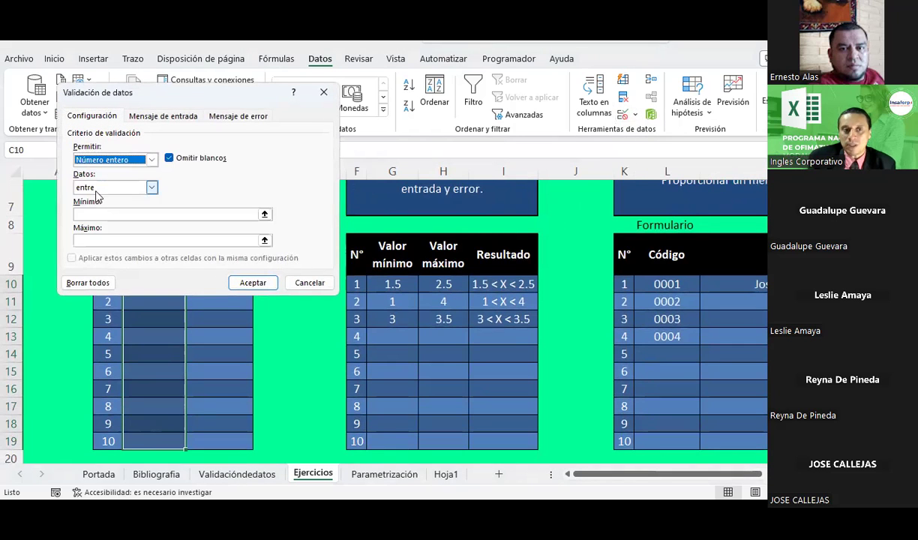
click(97, 214)
text(1)
click(102, 240)
text(4)
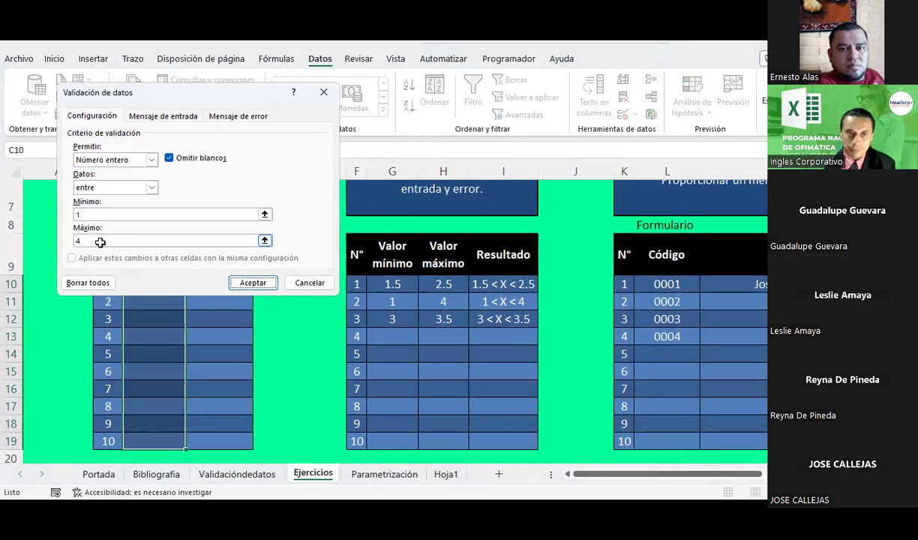
key(Return)
Review the 1–4 validation rule, input message and error alert on C10:C19 without changes
drag(126, 284, 135, 441)
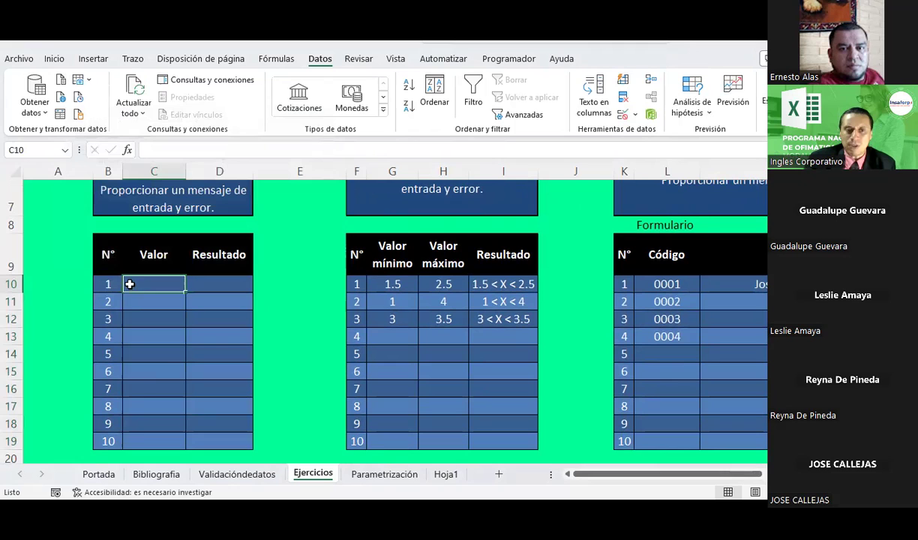
click(635, 114)
click(658, 132)
click(150, 116)
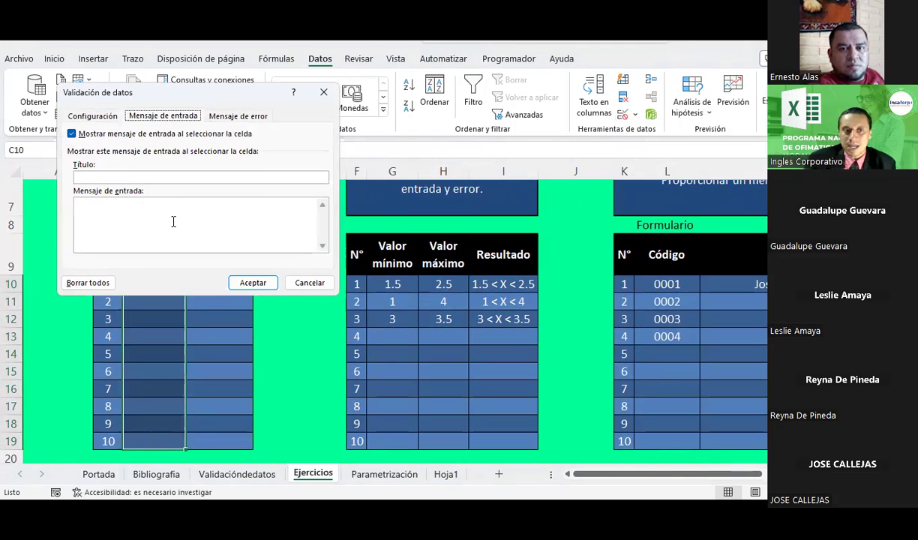
click(254, 118)
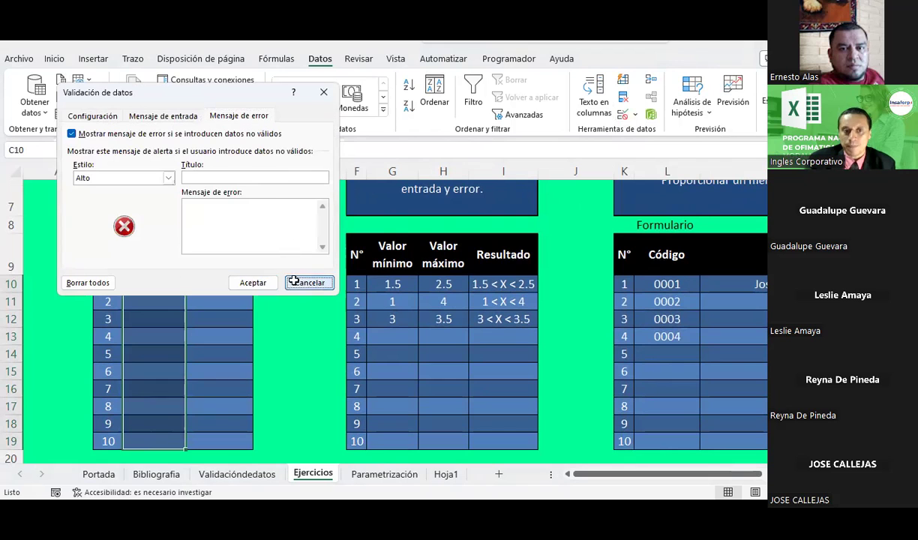
click(309, 283)
click(149, 281)
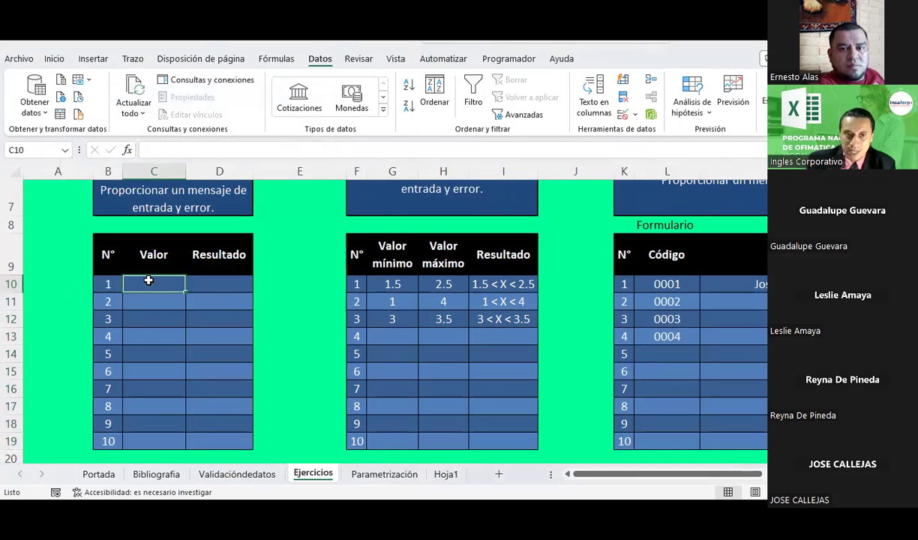
Confirm 5 is rejected, then enter 1, 2, 3 and 4 in C10:C13
text(5)
key(Return)
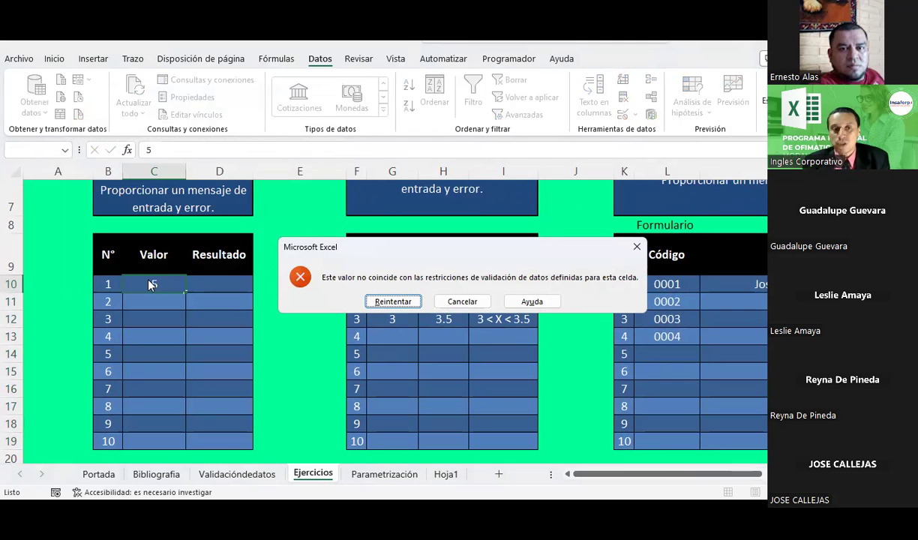
key(Escape)
text(1)
key(Return)
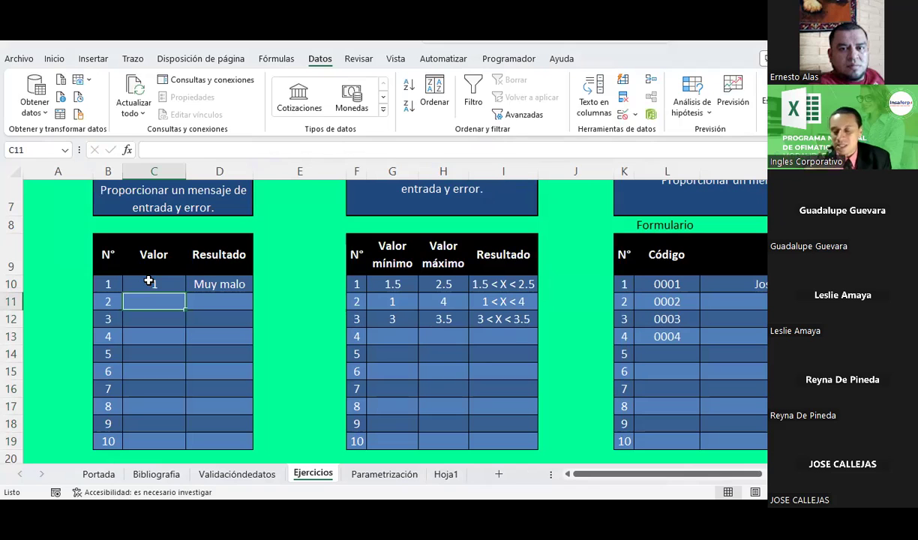
text(2)
key(Return)
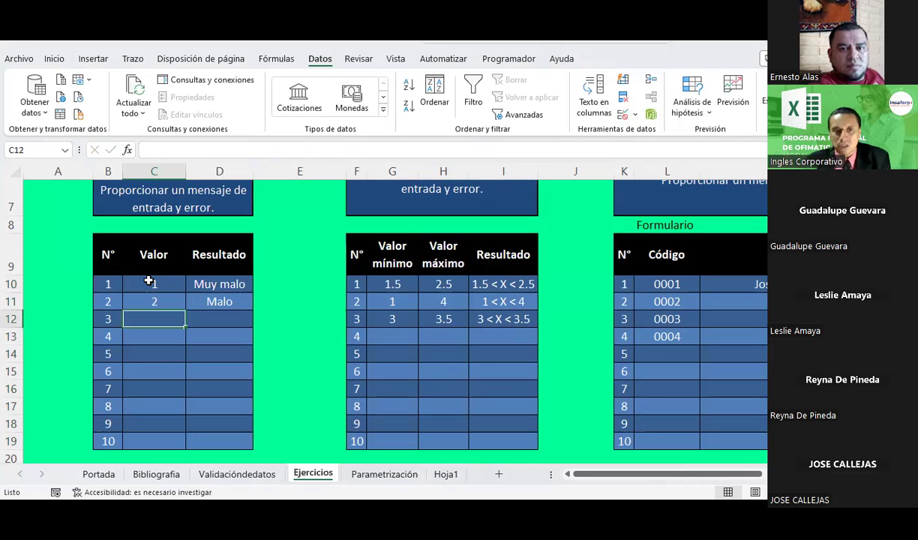
text(3)
key(Return)
text(4)
key(Return)
Step through the Valor column to show the input message, then select C10:C19
key(Up)
key(Up)
key(Up)
key(Up)
key(Down)
key(Down)
key(Up)
key(Down)
key(Up)
key(Up)
key(Up)
key(Down)
key(shift+Down)
key(shift+Down)
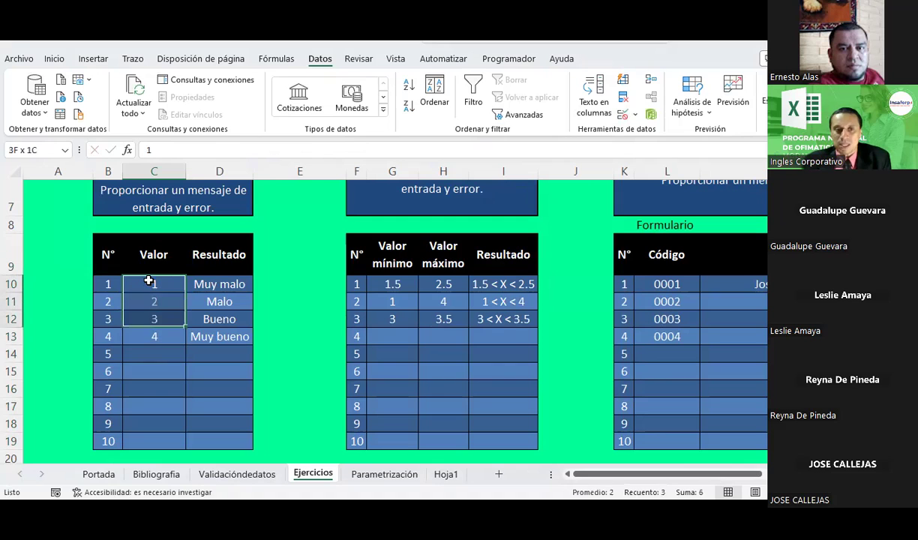
key(shift+Down)
key(shift+Down)
key(shift+Down)
key(shift+Down)
key(shift+Down)
key(shift+Down)
key(shift+Down)
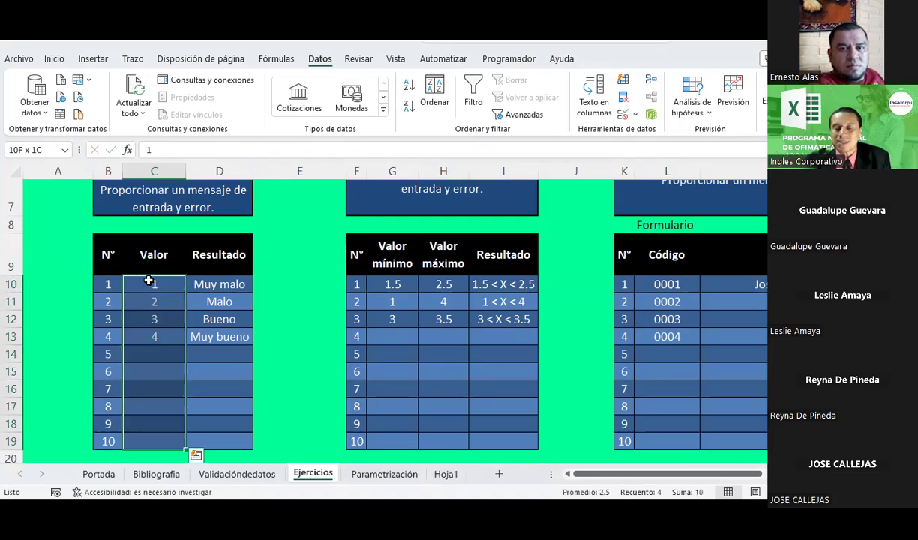
Remove the Valor column's validation rule by setting Permitir to Cualquier valor
click(628, 114)
click(656, 132)
click(114, 117)
click(152, 159)
click(97, 168)
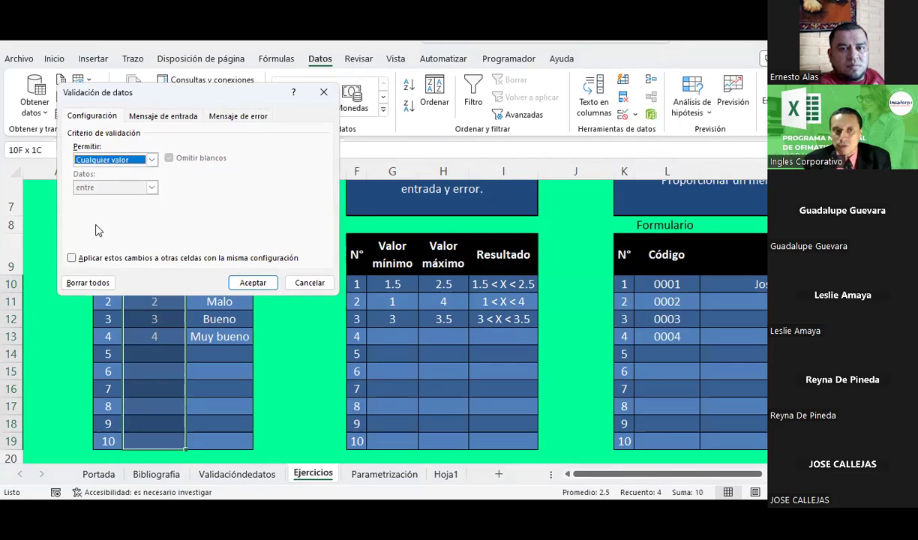
click(161, 115)
click(250, 117)
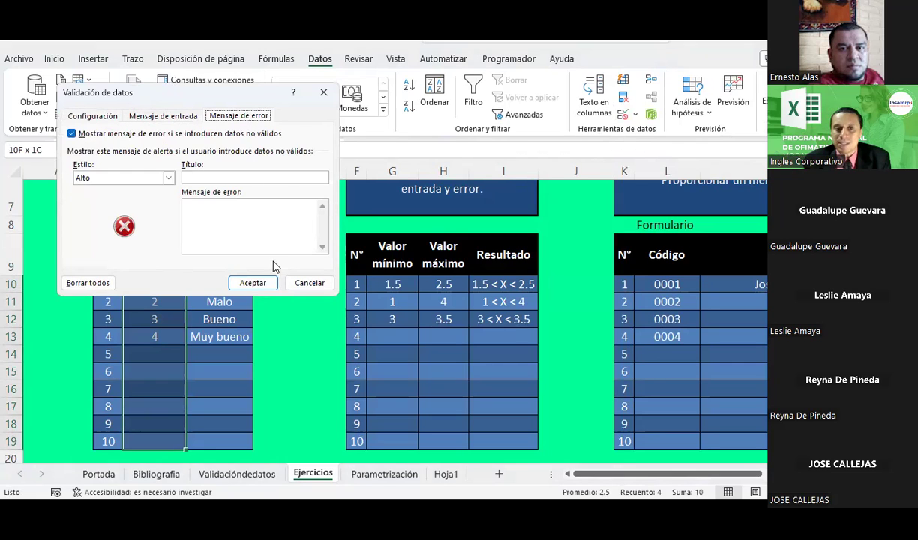
click(262, 284)
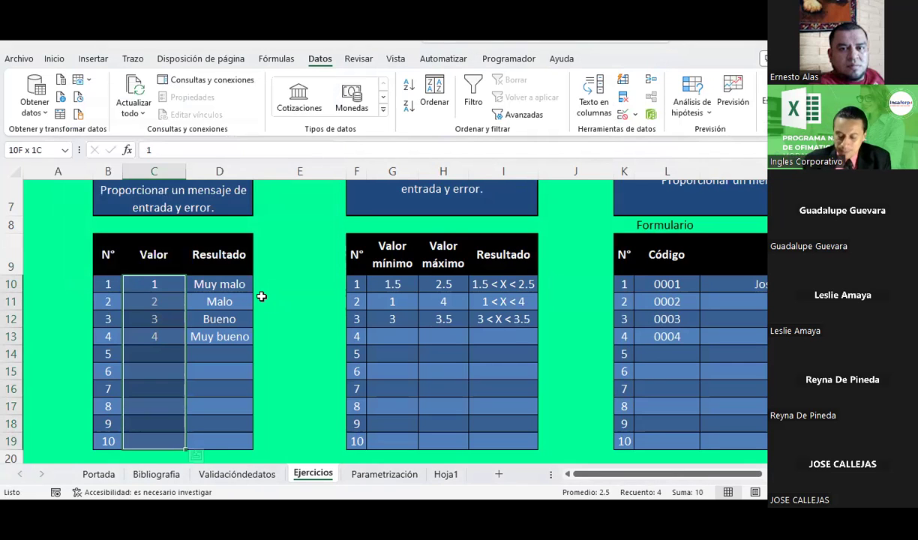
Clear the Valor cells C10:C19, minimum/maximum values G10:H13 and Código values 0001–0004
key(Delete)
drag(390, 285, 434, 331)
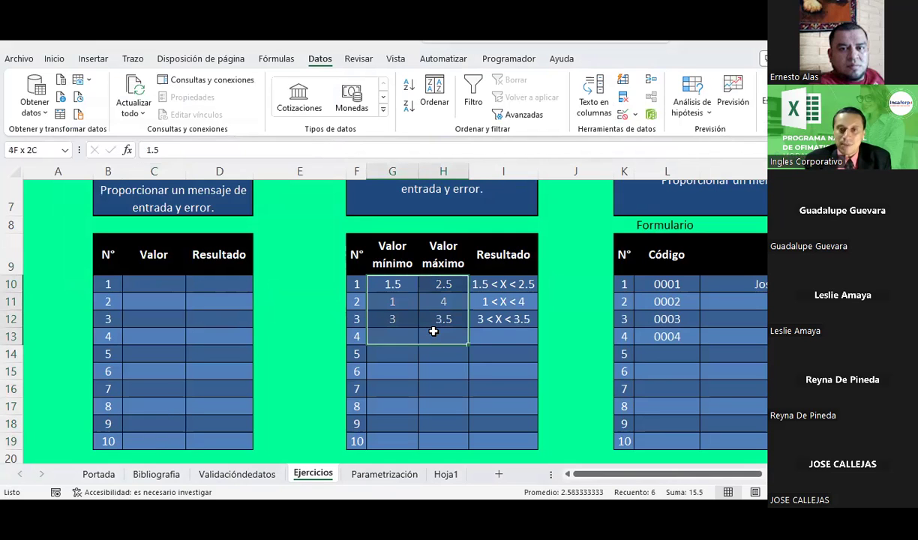
key(Delete)
drag(666, 284, 666, 336)
key(Delete)
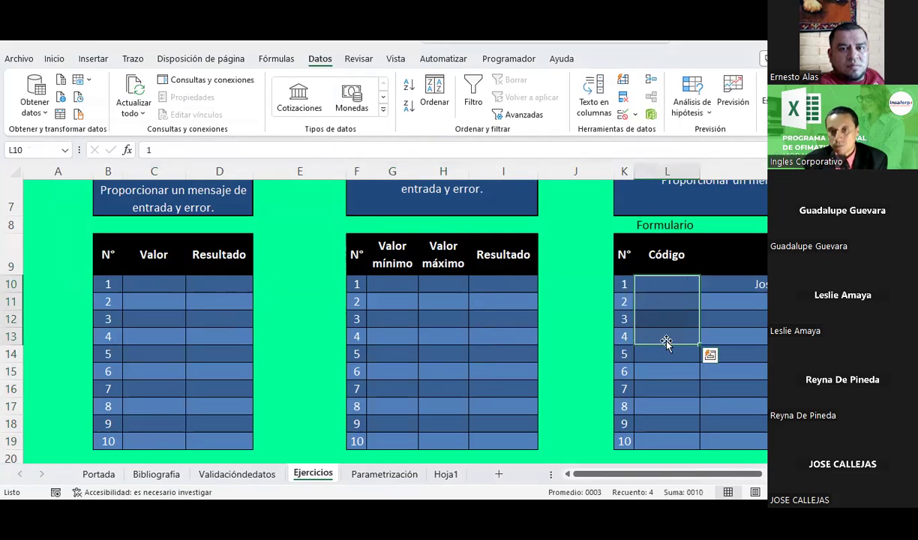
click(578, 320)
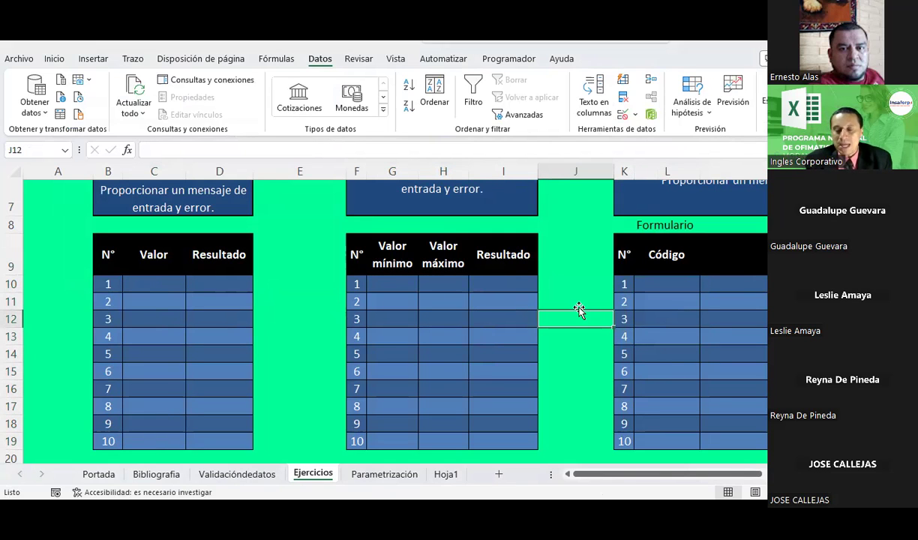
scroll(579, 309, up, 2)
scroll(579, 309, down, 1)
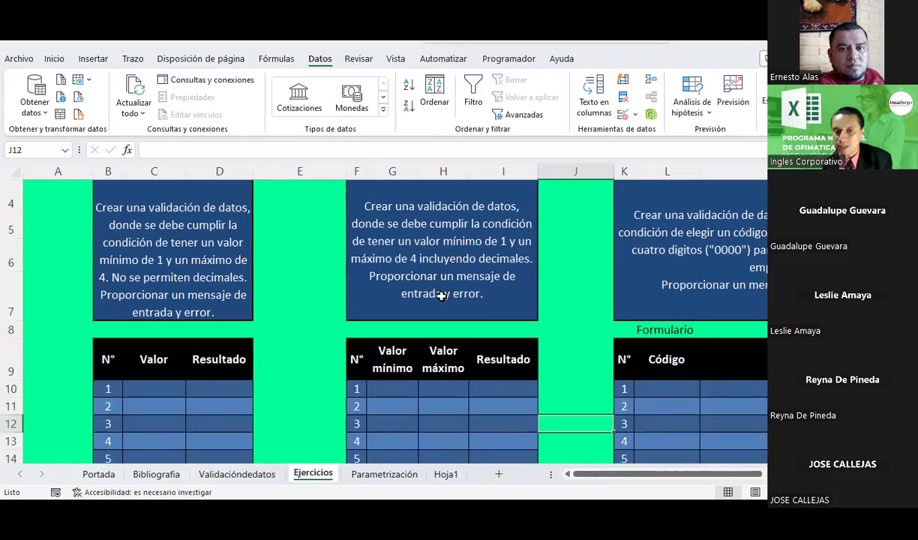
On Validacióndedatos, remove all validation from the Nombre and Mes de la cita cells H14:I14 and empty them
click(237, 474)
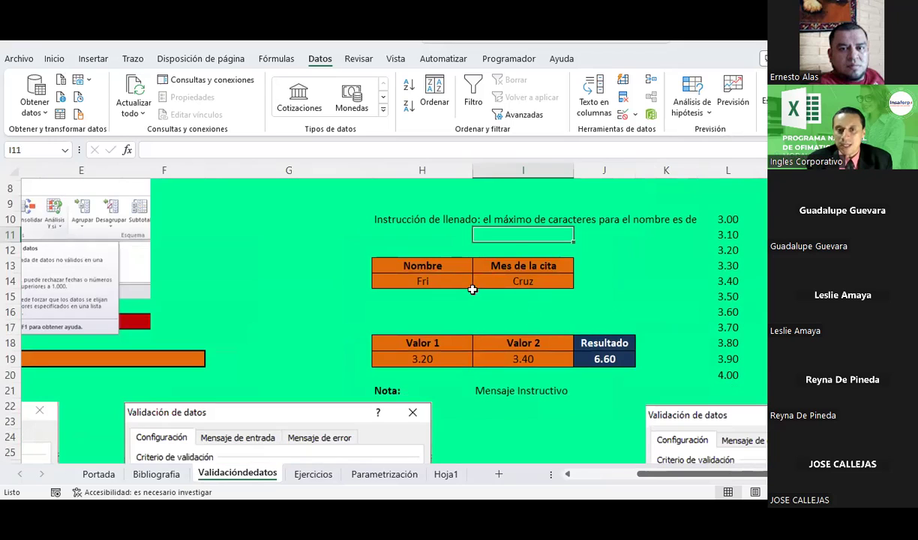
drag(424, 280, 527, 280)
click(634, 114)
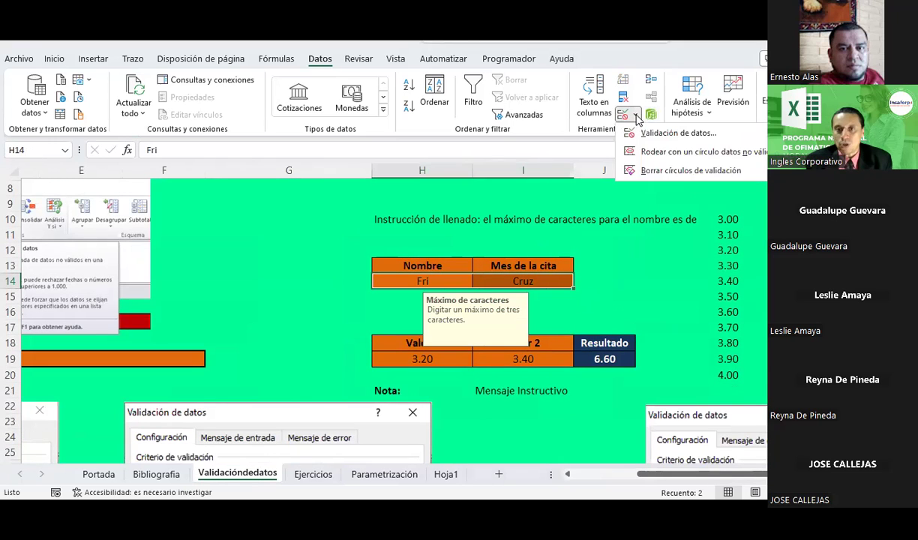
click(652, 133)
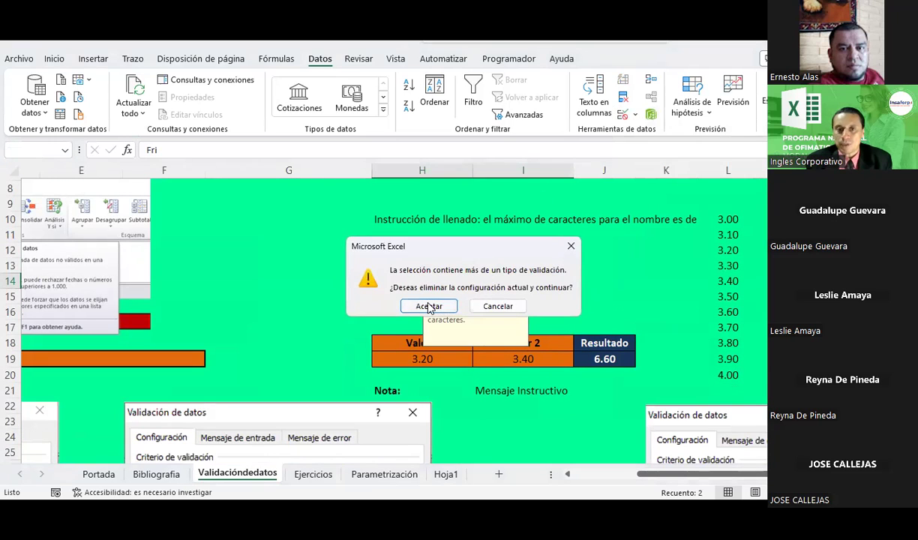
click(428, 307)
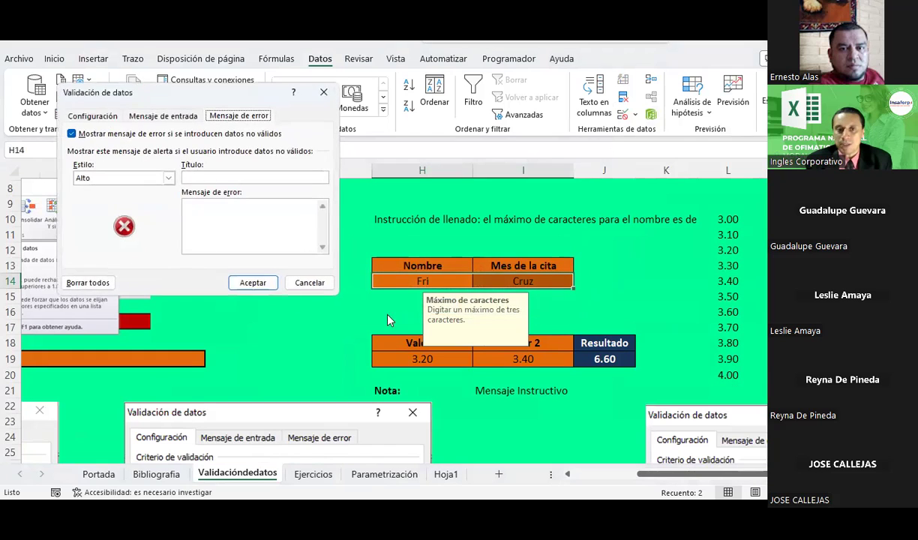
click(88, 114)
click(88, 283)
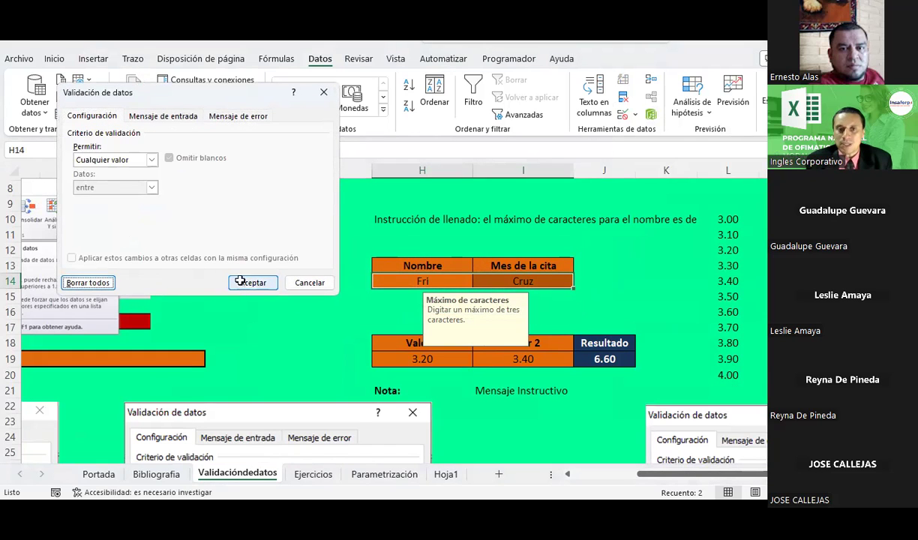
click(235, 281)
key(Delete)
Remove all validation from the Valor 1 and Valor 2 cells H19:I19
drag(450, 361, 480, 359)
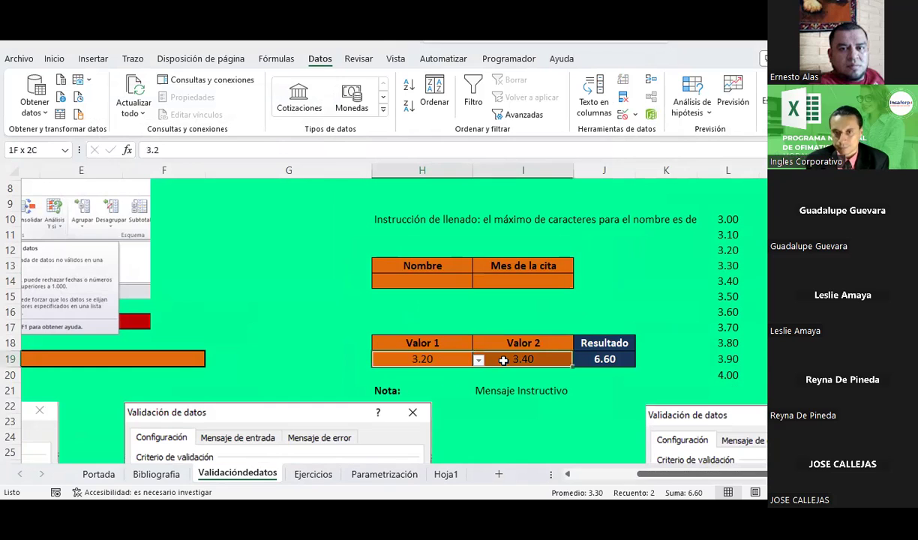
click(635, 114)
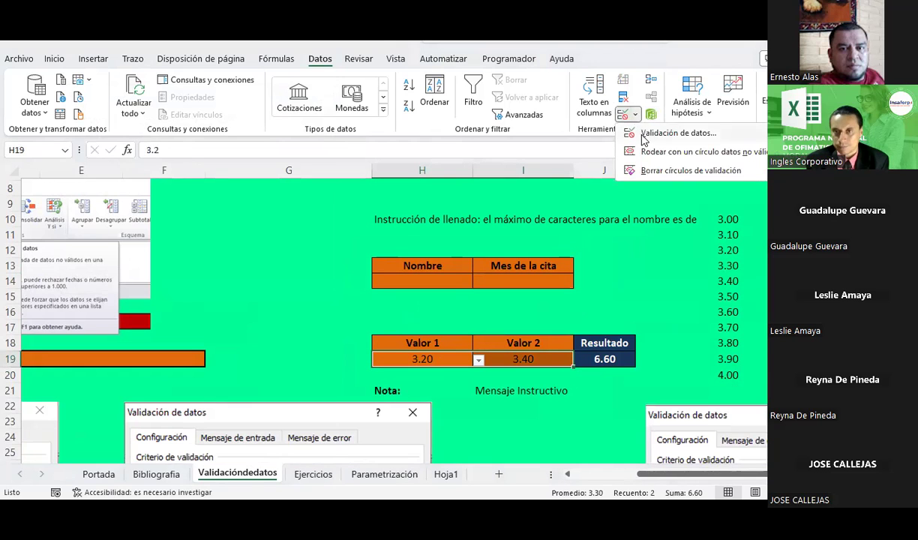
click(675, 132)
click(88, 283)
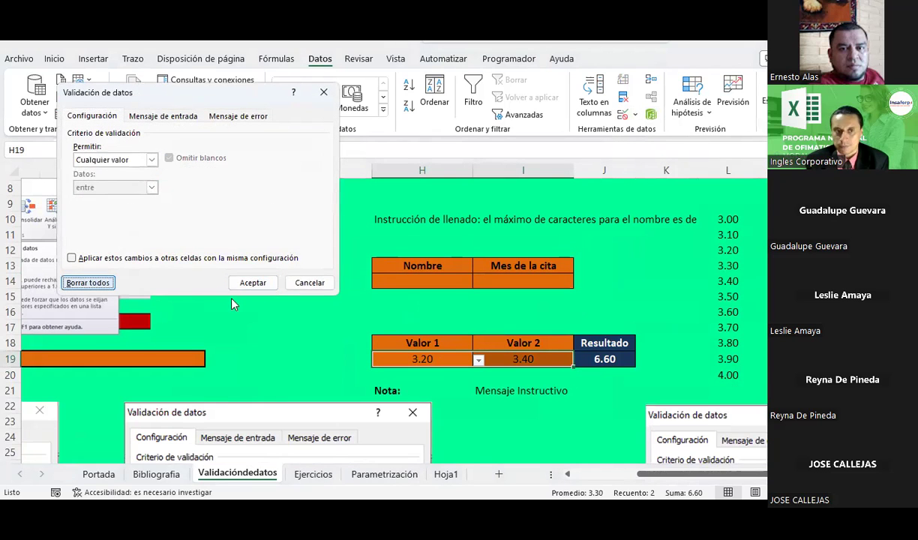
click(252, 283)
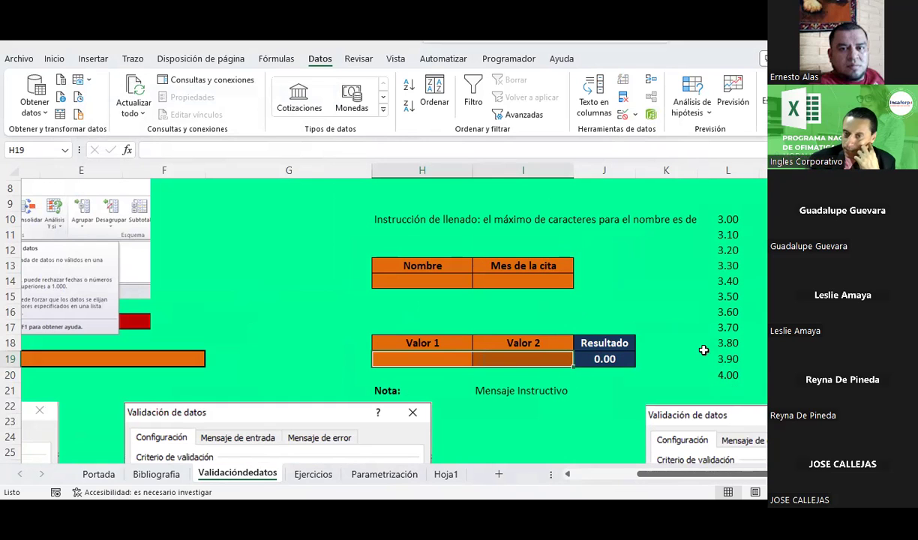
click(639, 306)
Return to the Ejercicios sheet by way of the Portada sheet
click(54, 60)
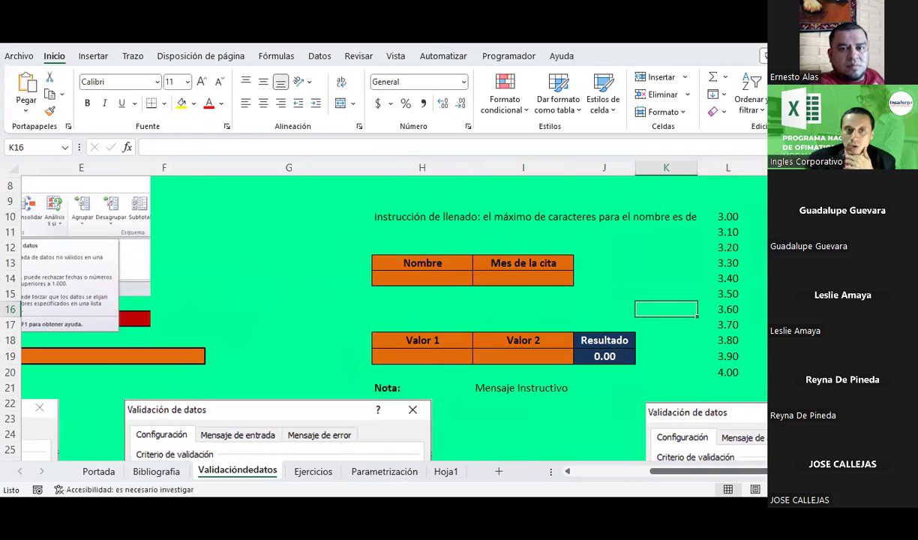
click(96, 477)
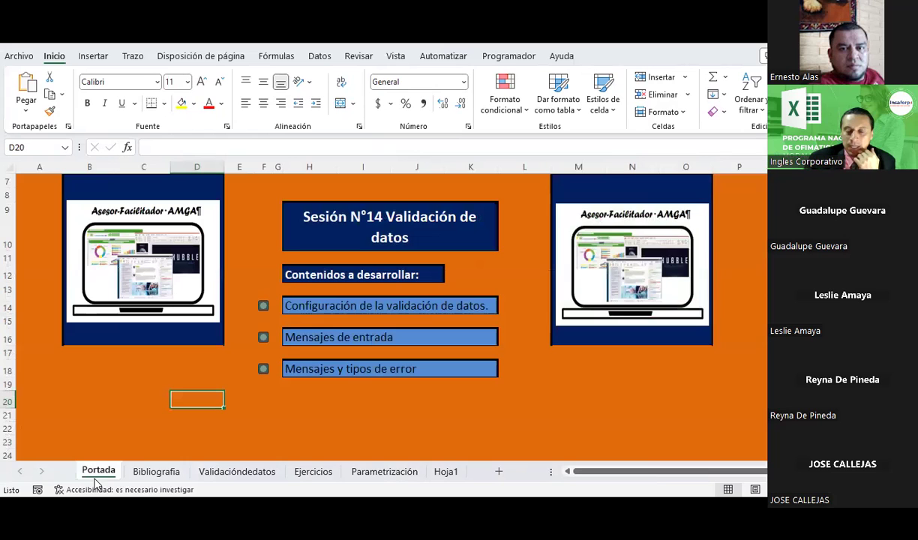
click(318, 474)
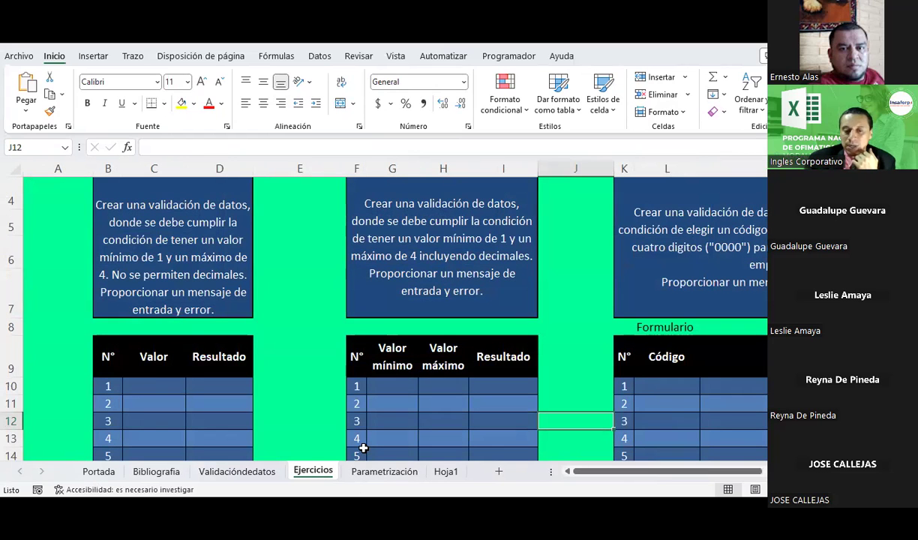